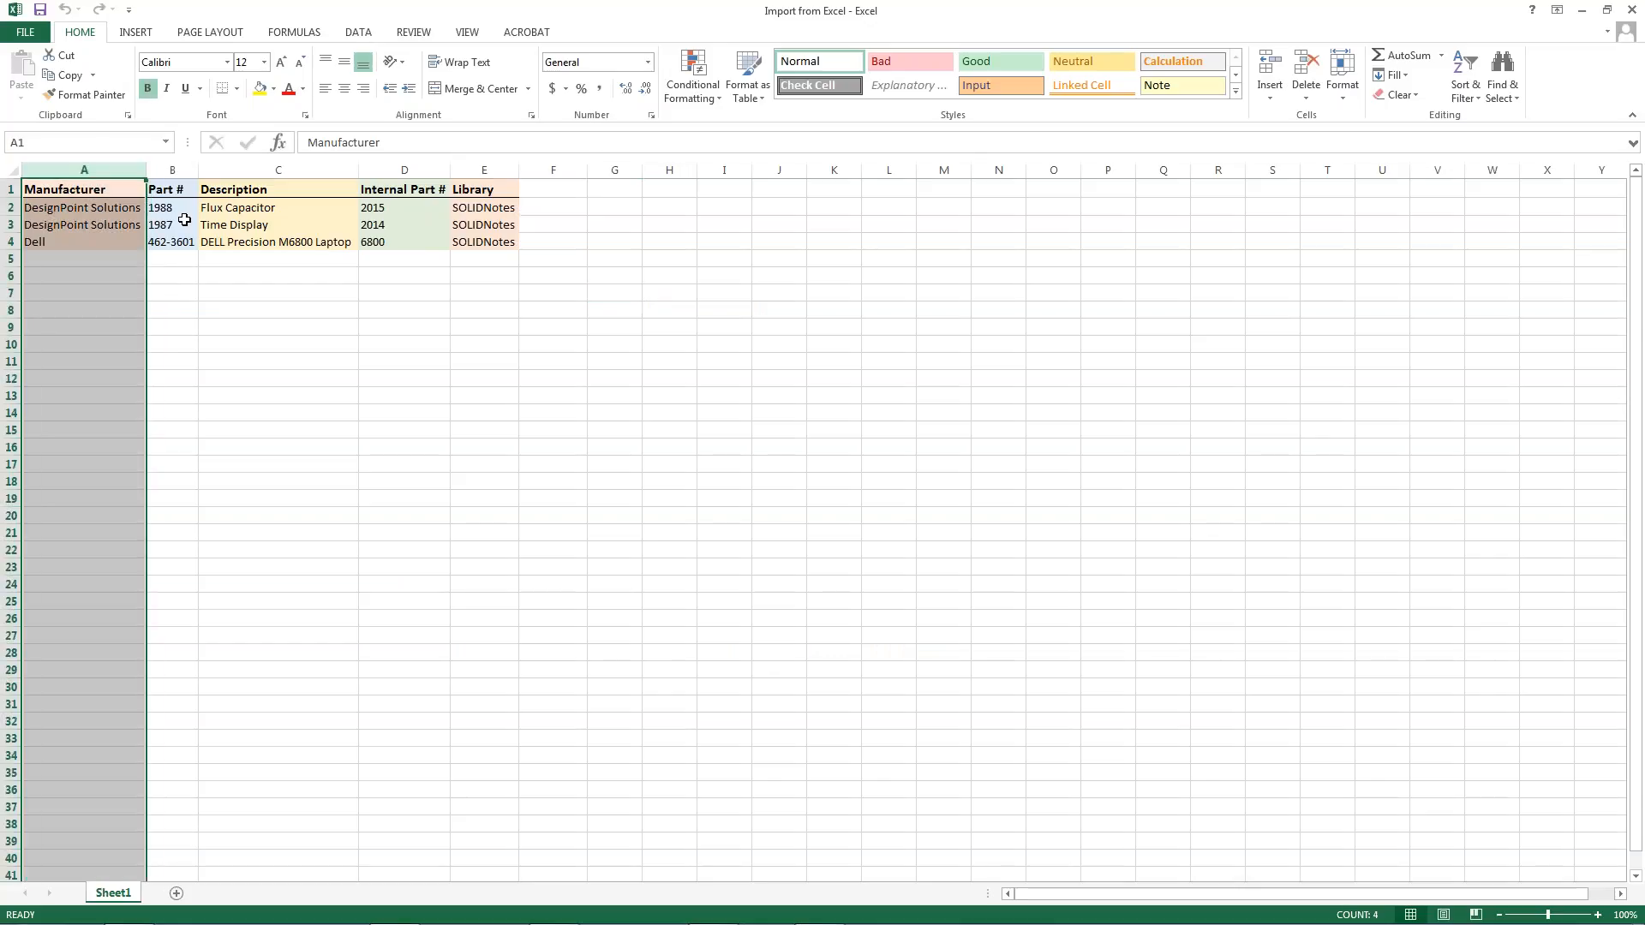
Review the Part #, Description, Internal Part # and Library columns of the import spreadsheet and close the workbook
click(188, 167)
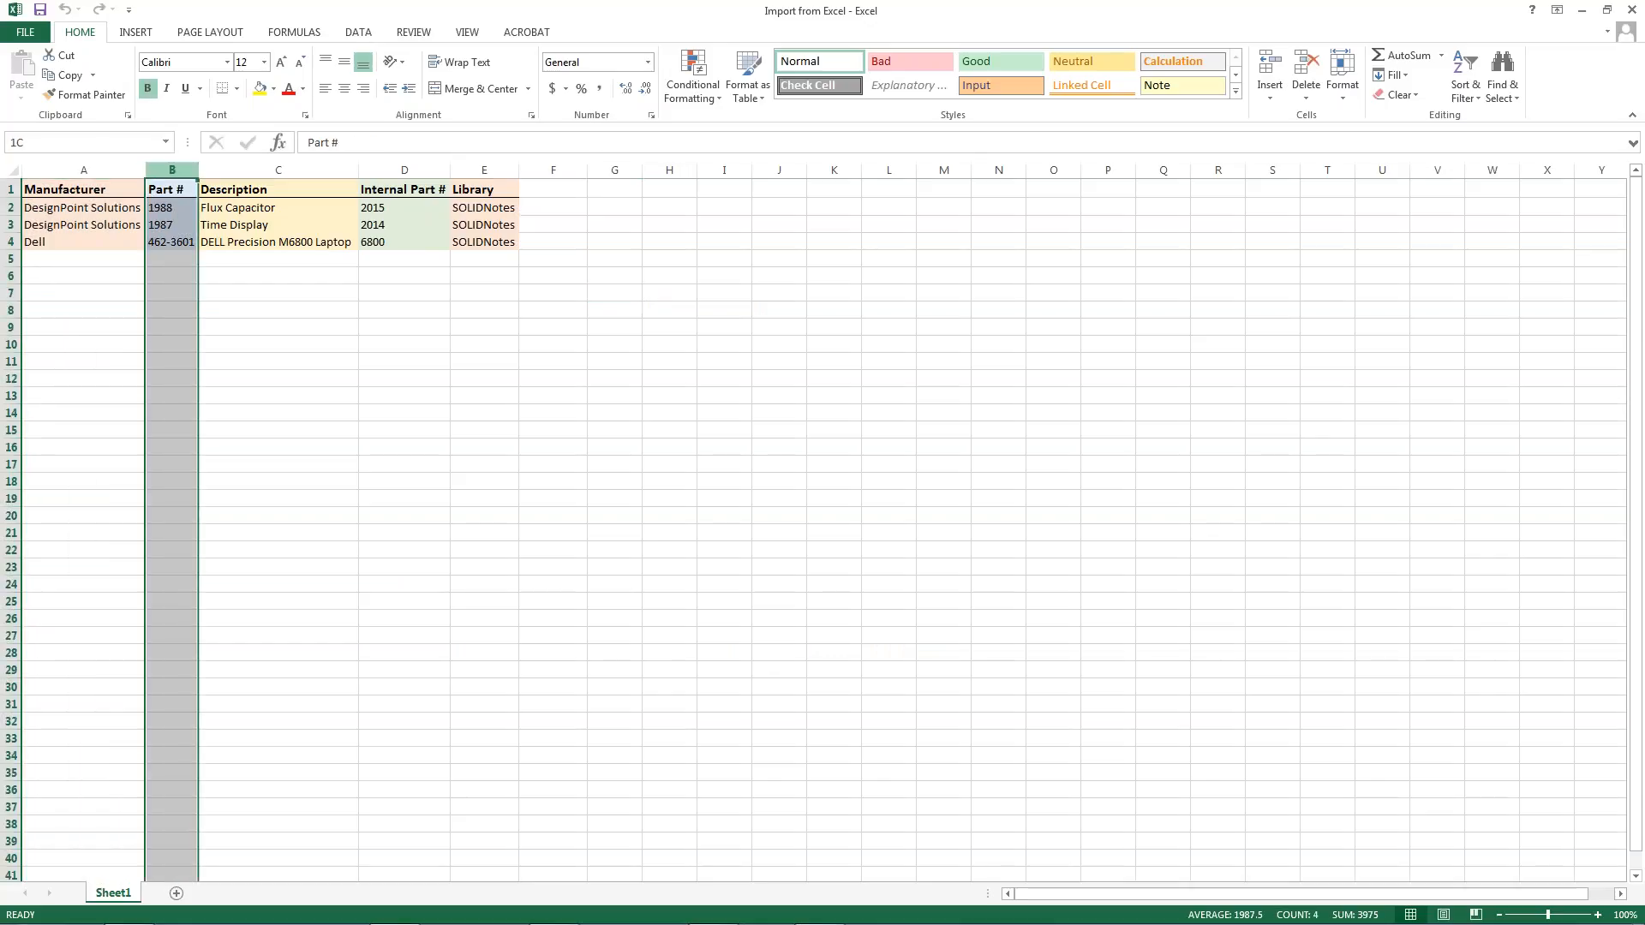
click(221, 165)
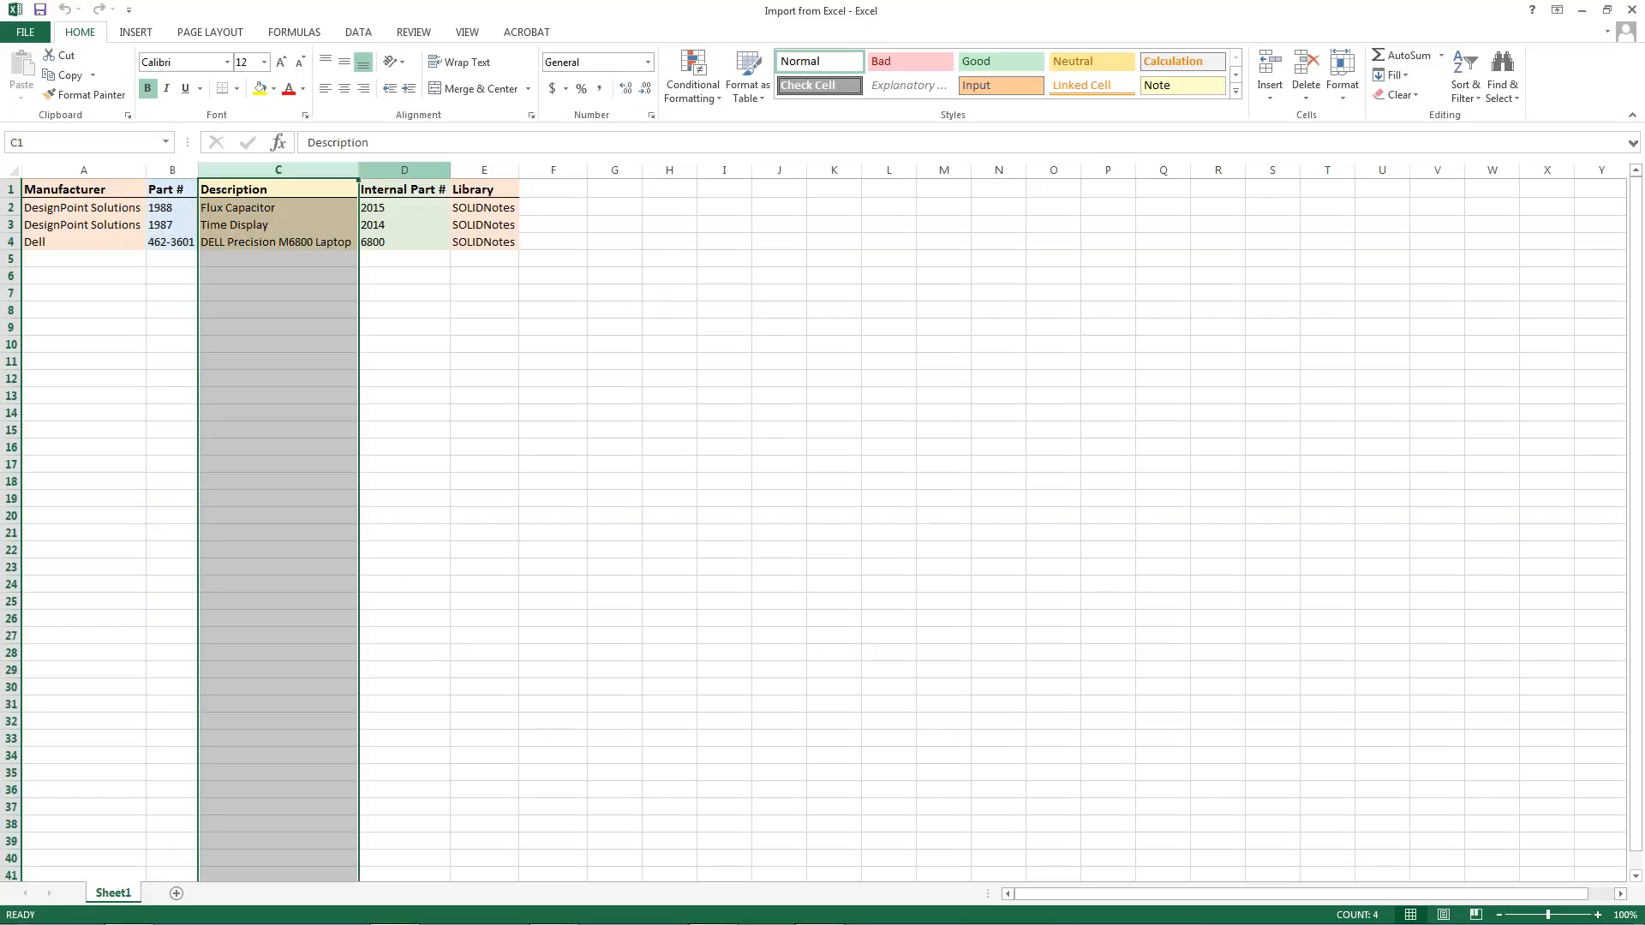
click(407, 165)
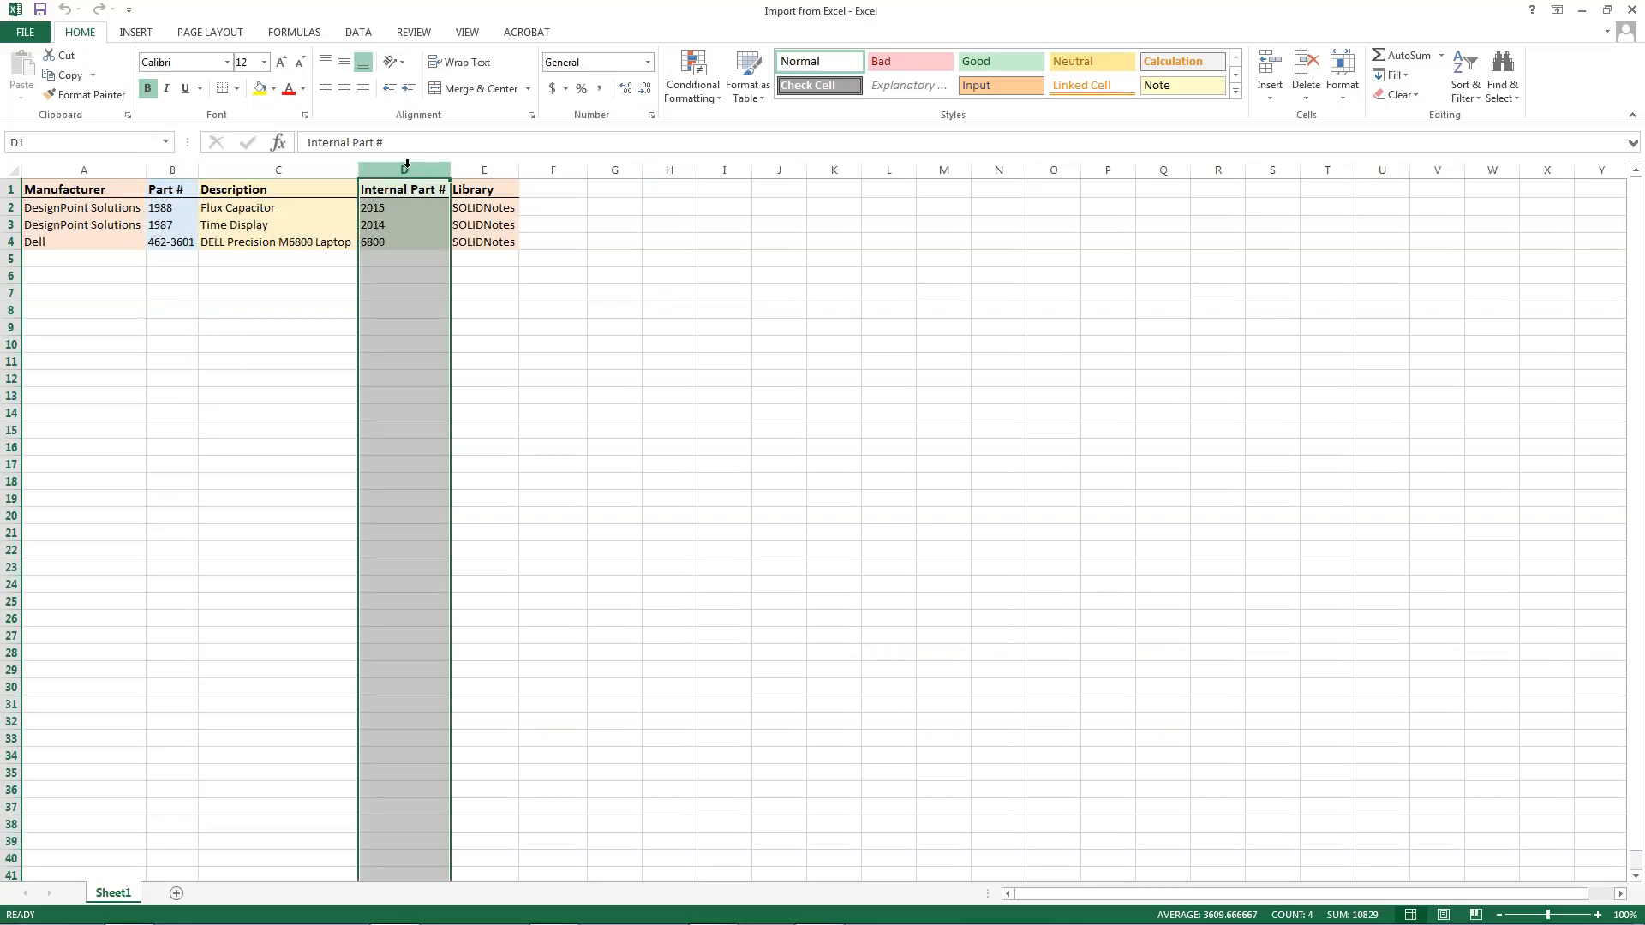
click(482, 167)
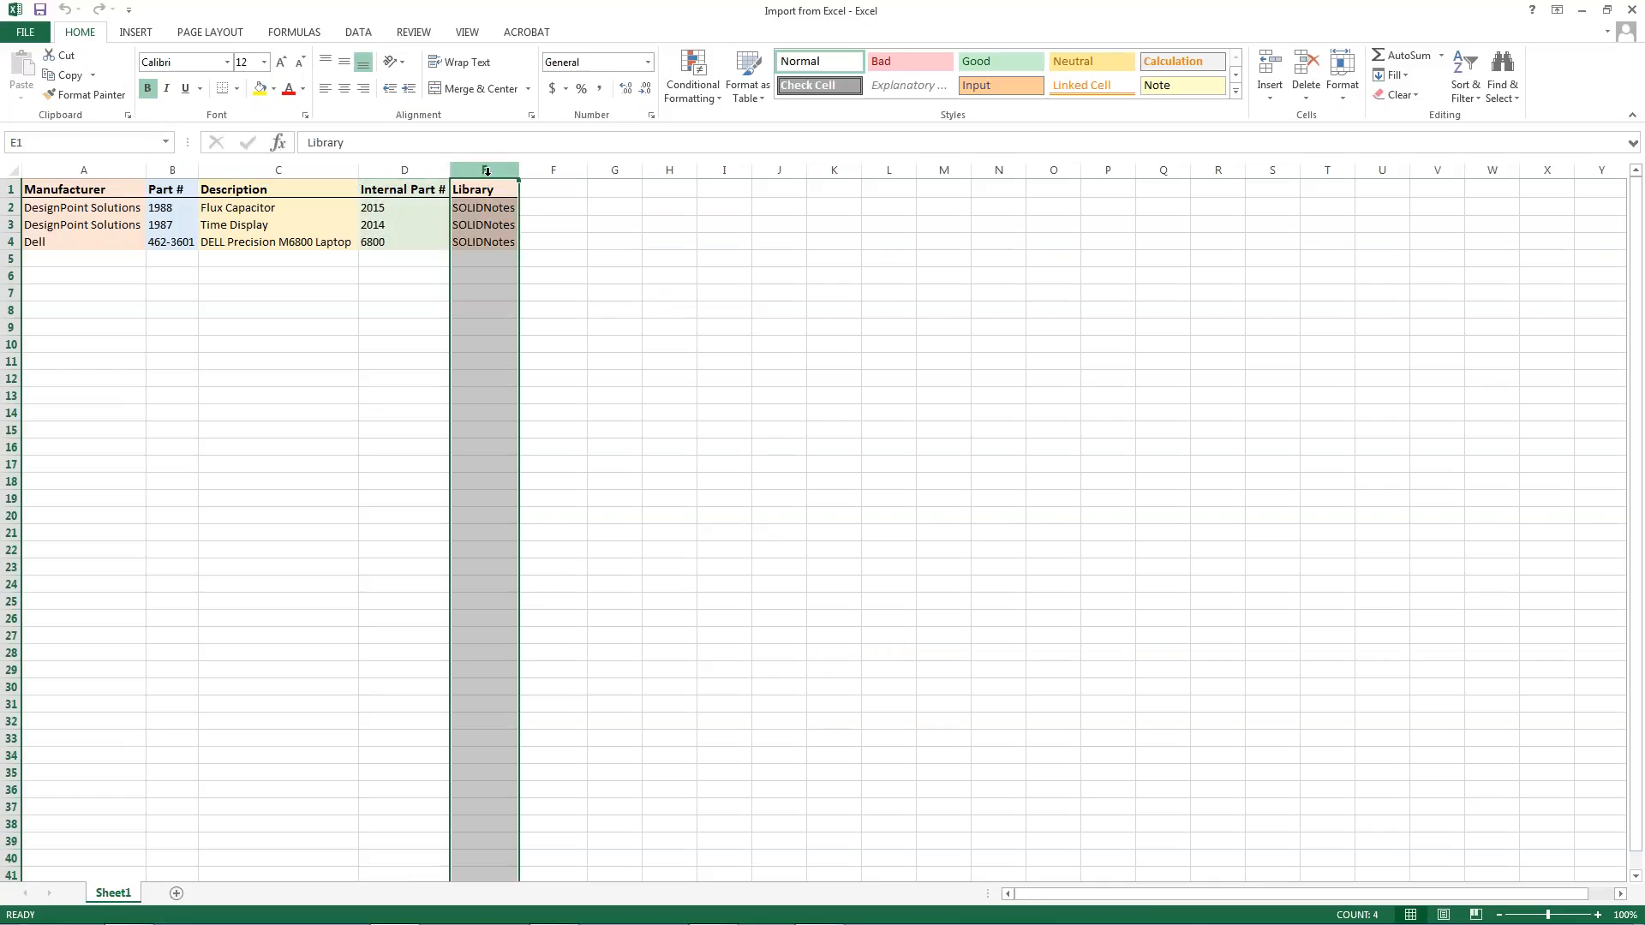
click(961, 239)
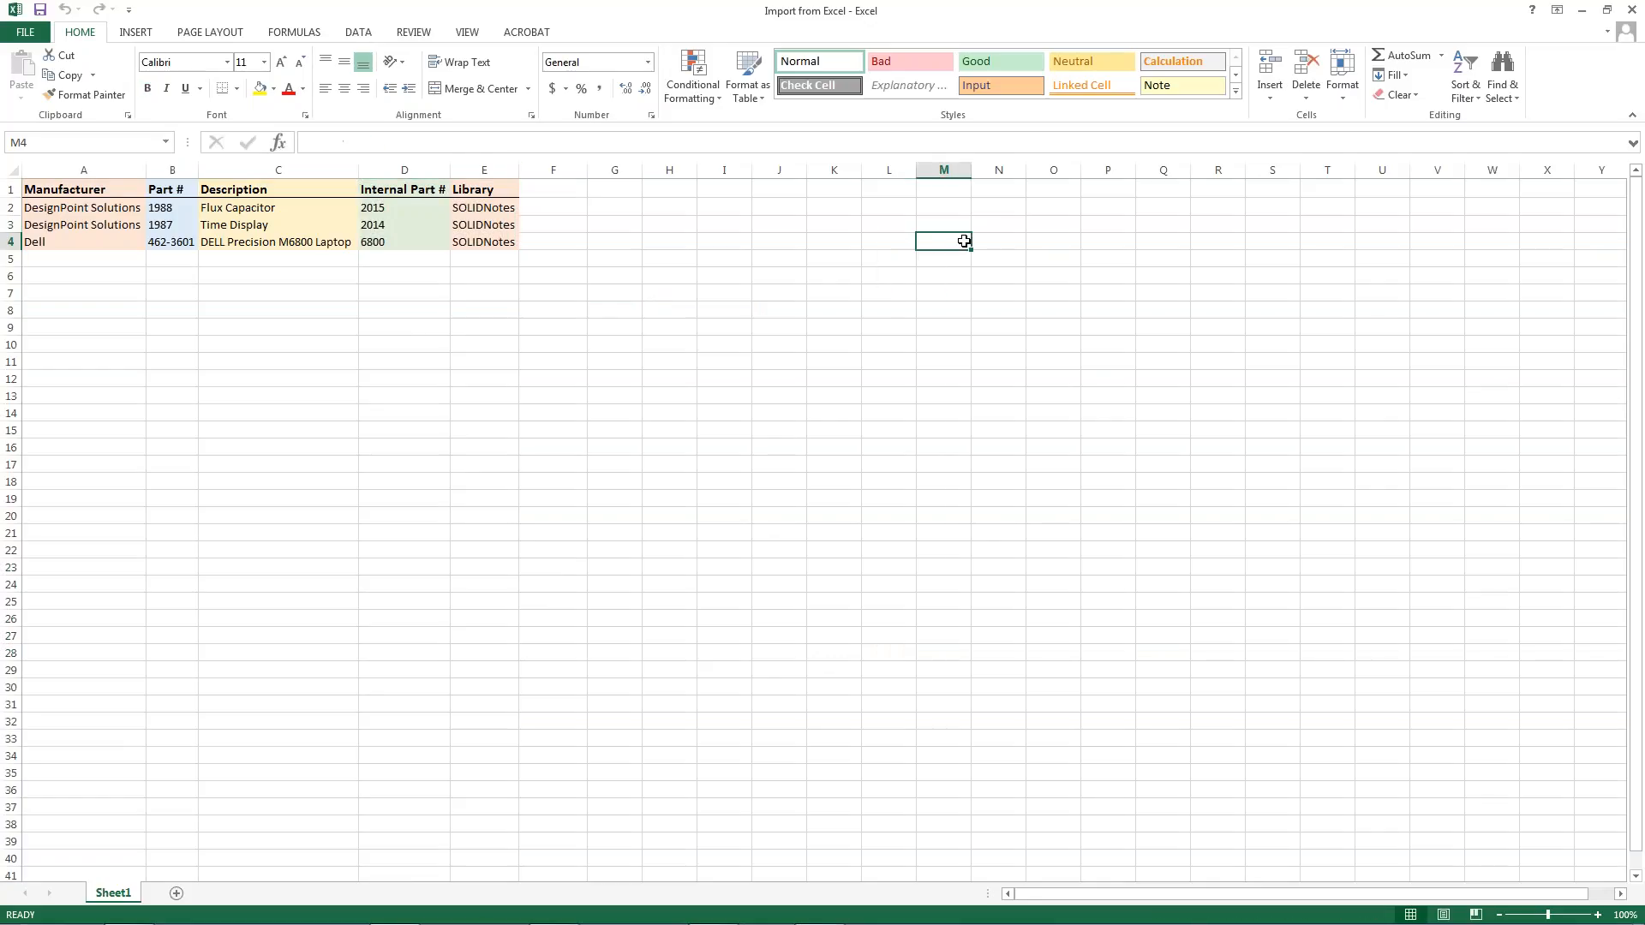
click(1636, 12)
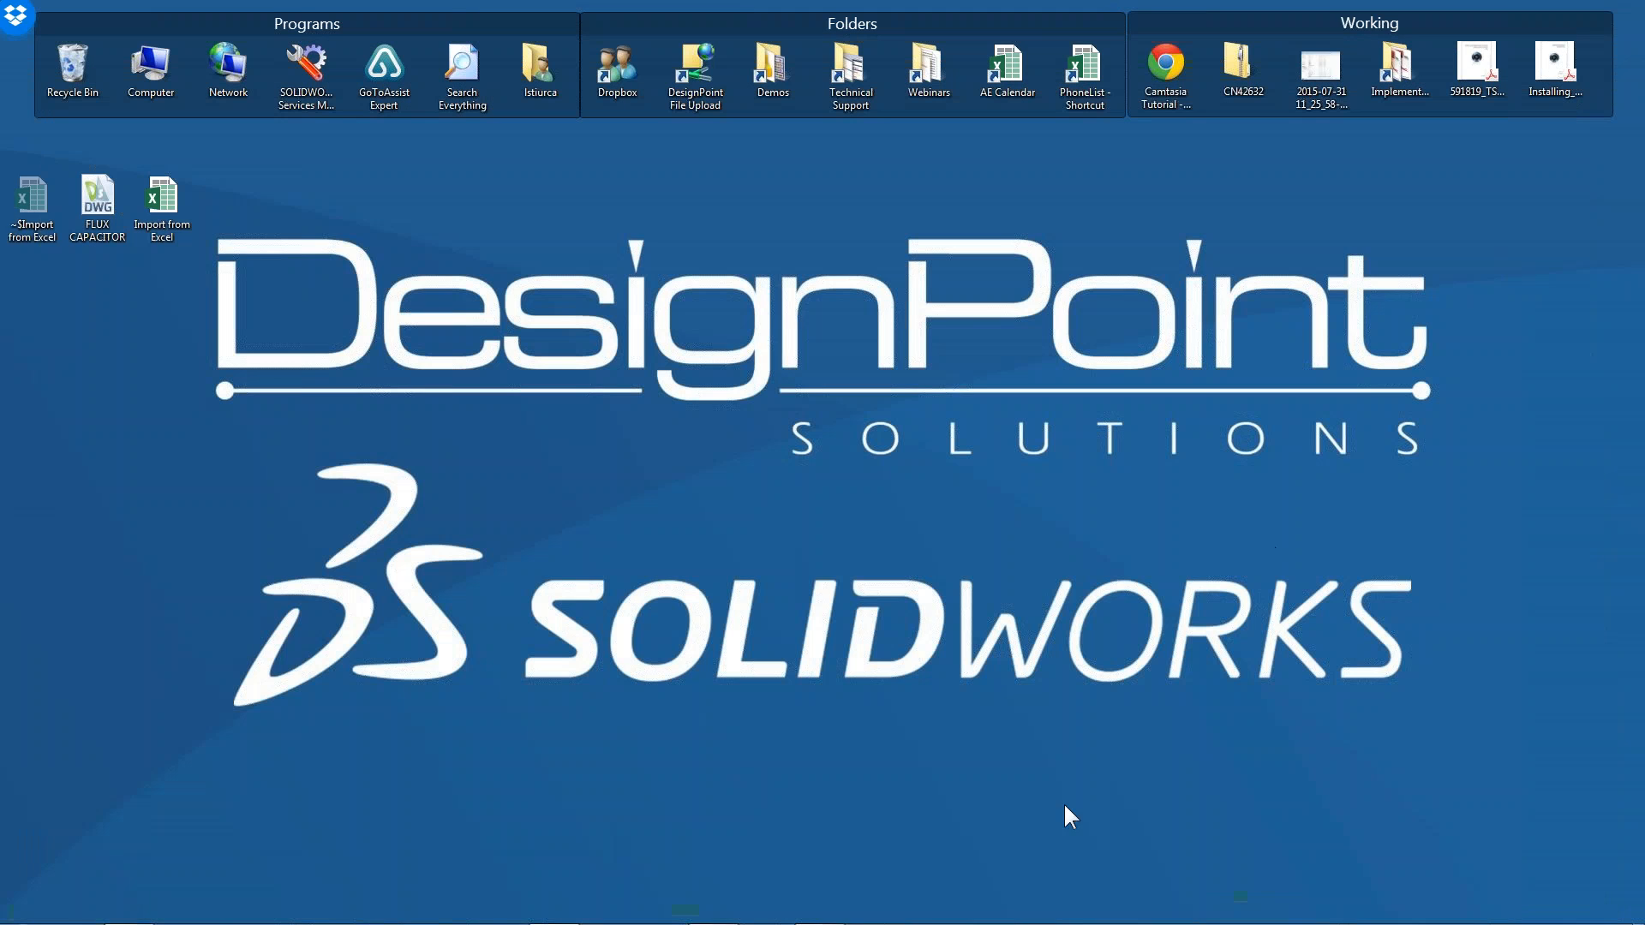
Switch to SOLIDWORKS Electrical, open the manufacturer parts manager and browse the Circuit-breakers and Contactor relays, relays classes
mouse_move(829, 922)
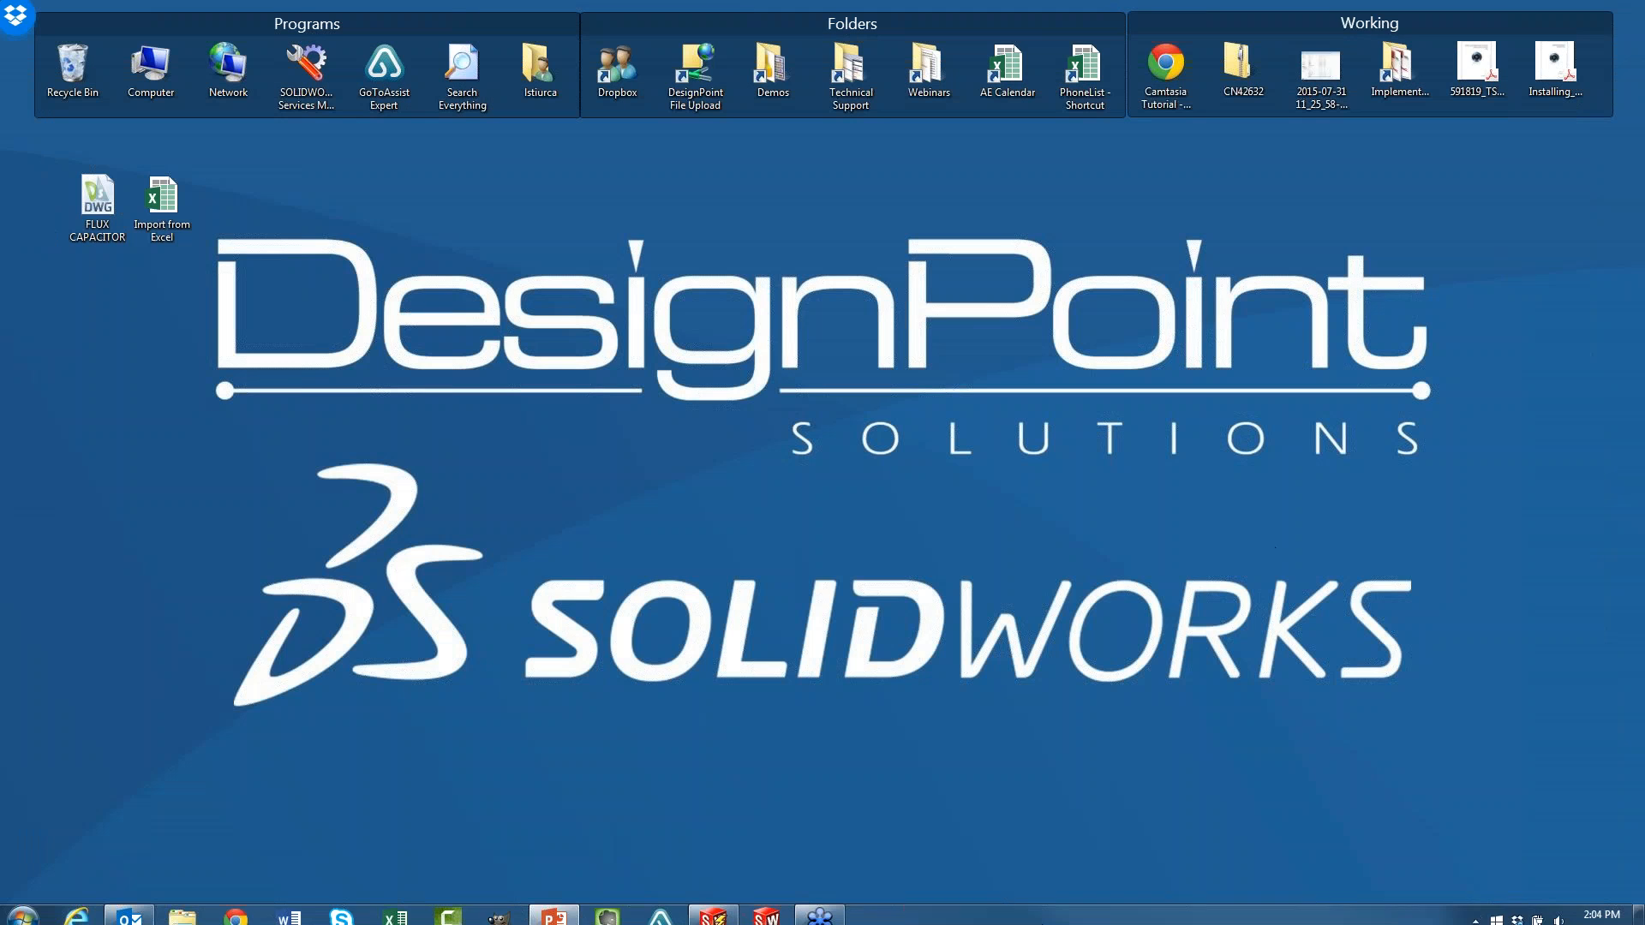
click(717, 911)
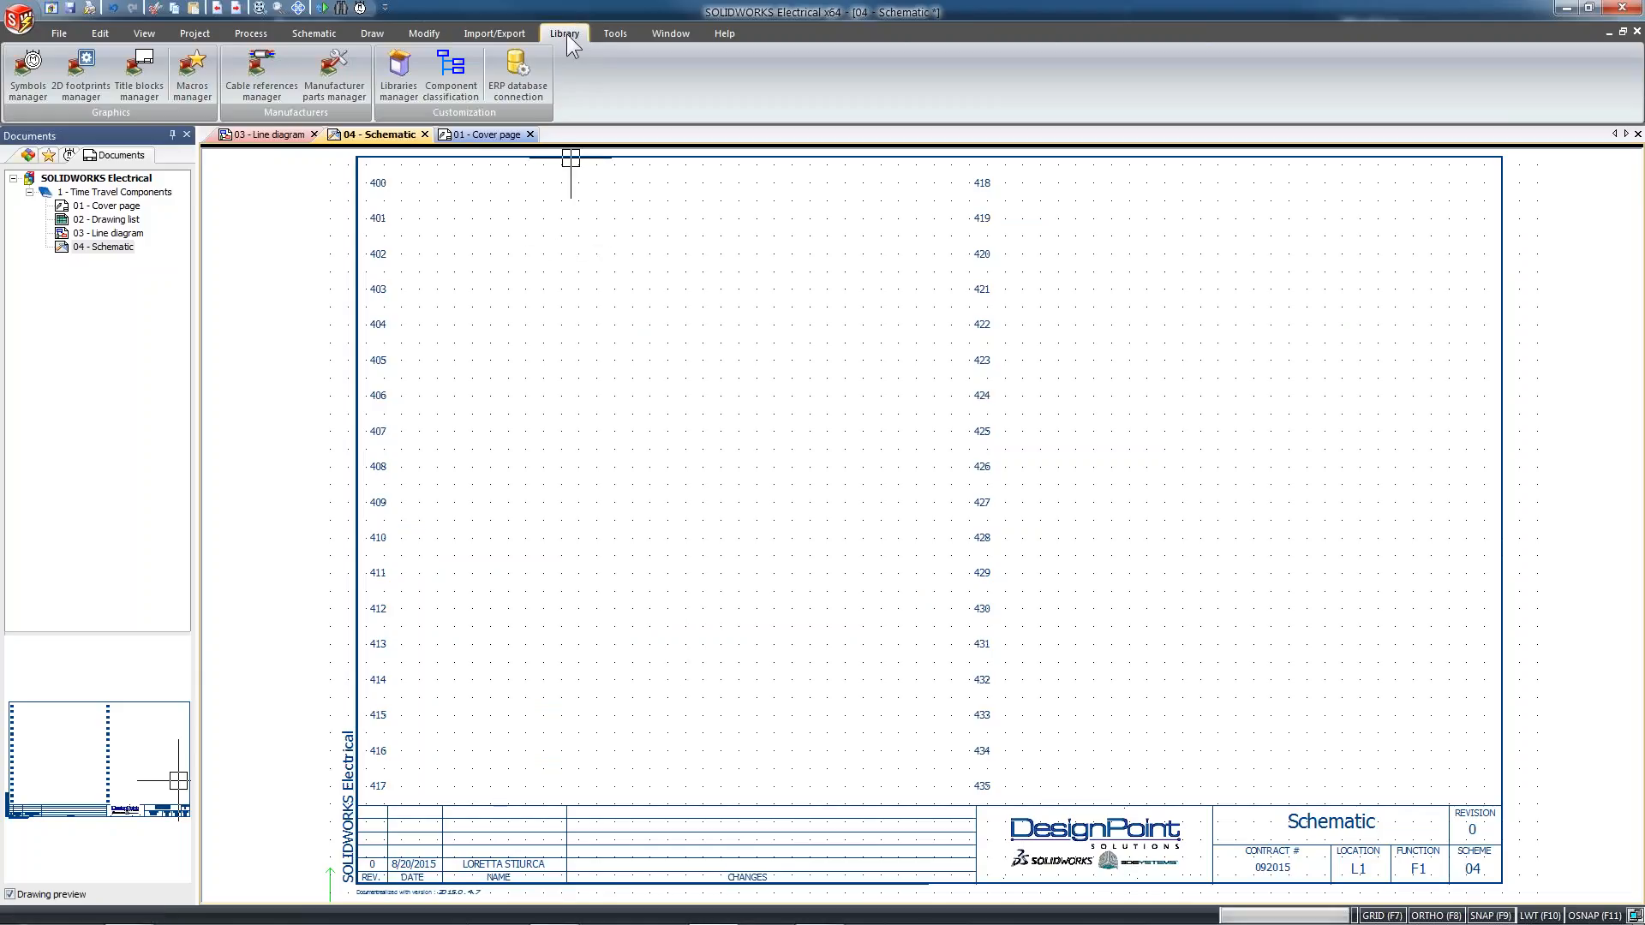
click(347, 75)
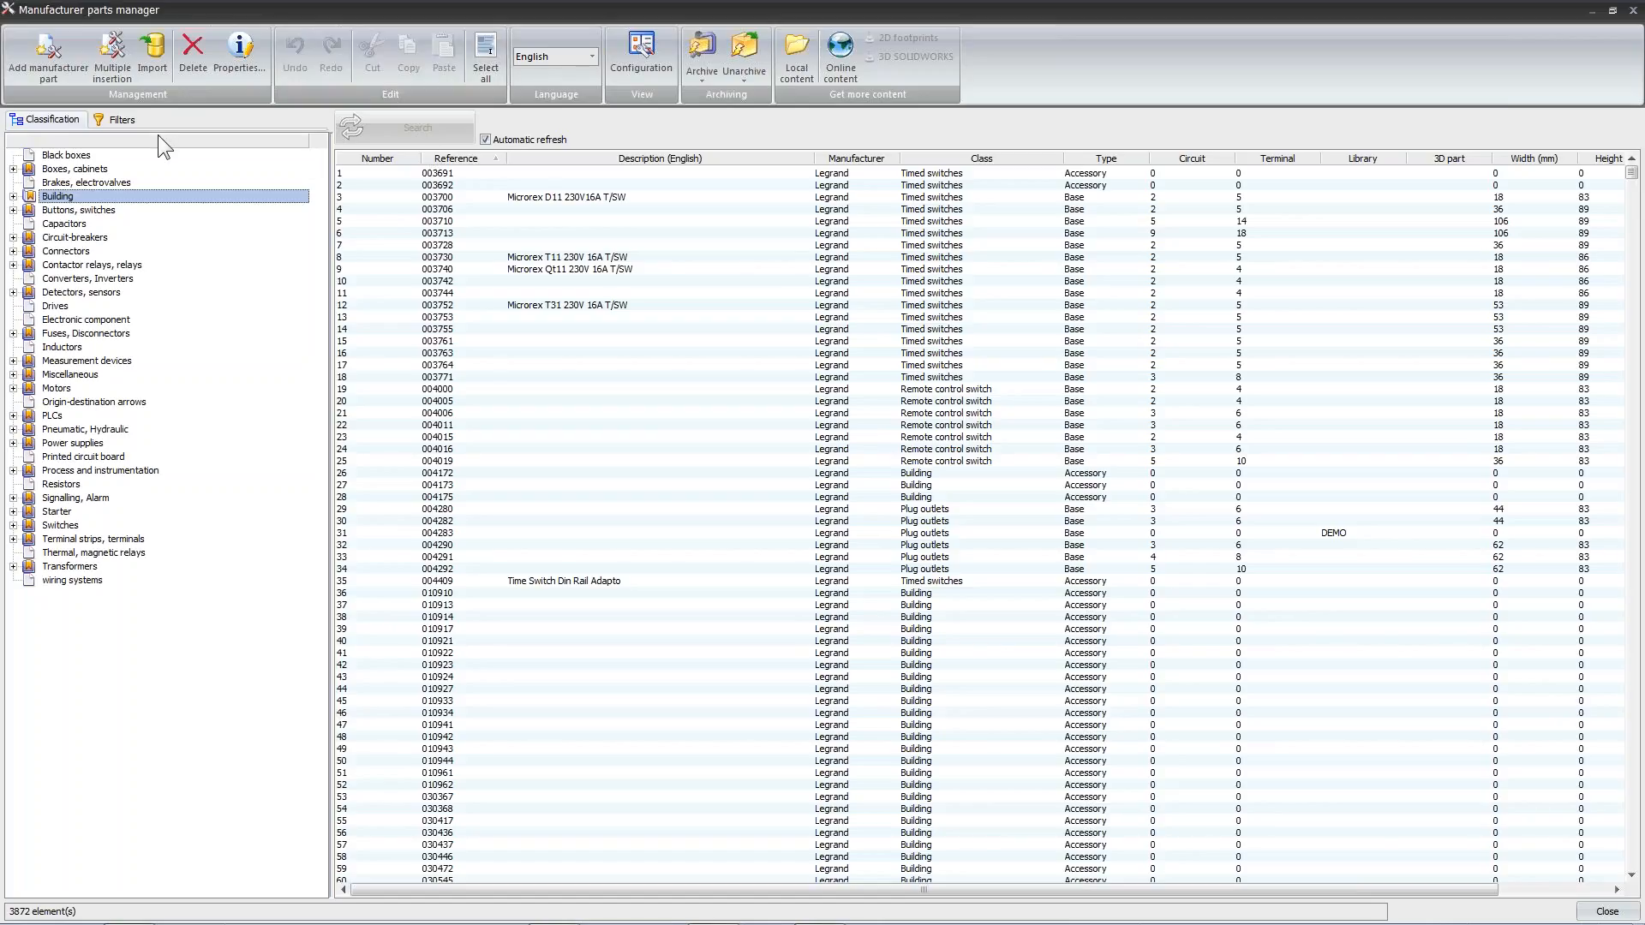
click(92, 238)
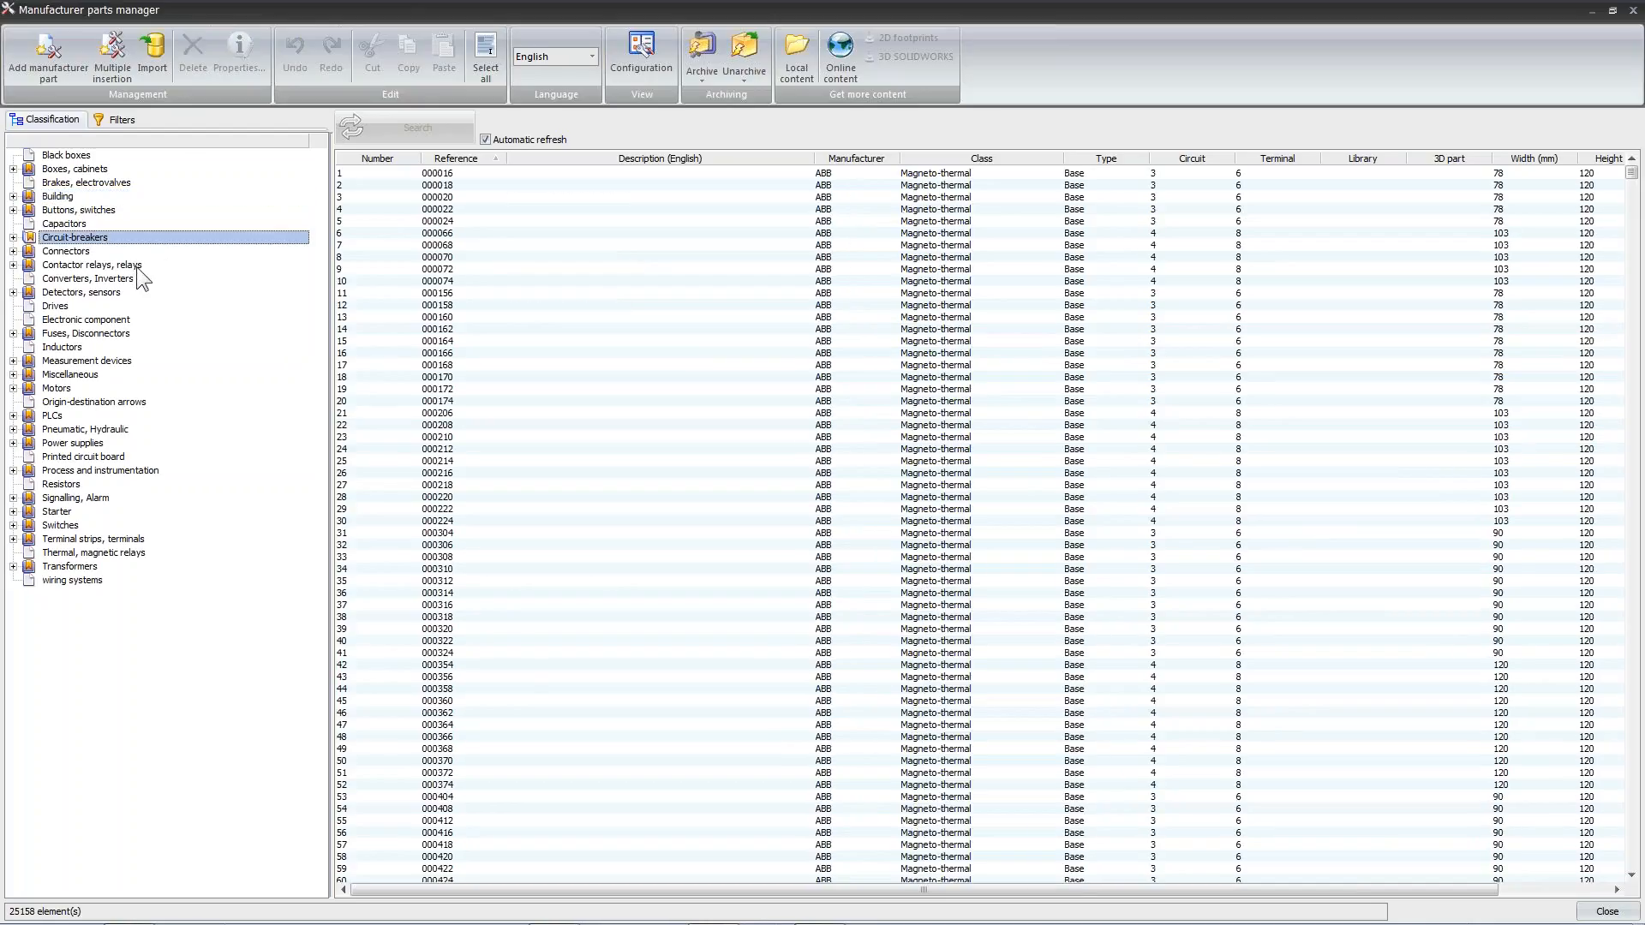
click(103, 265)
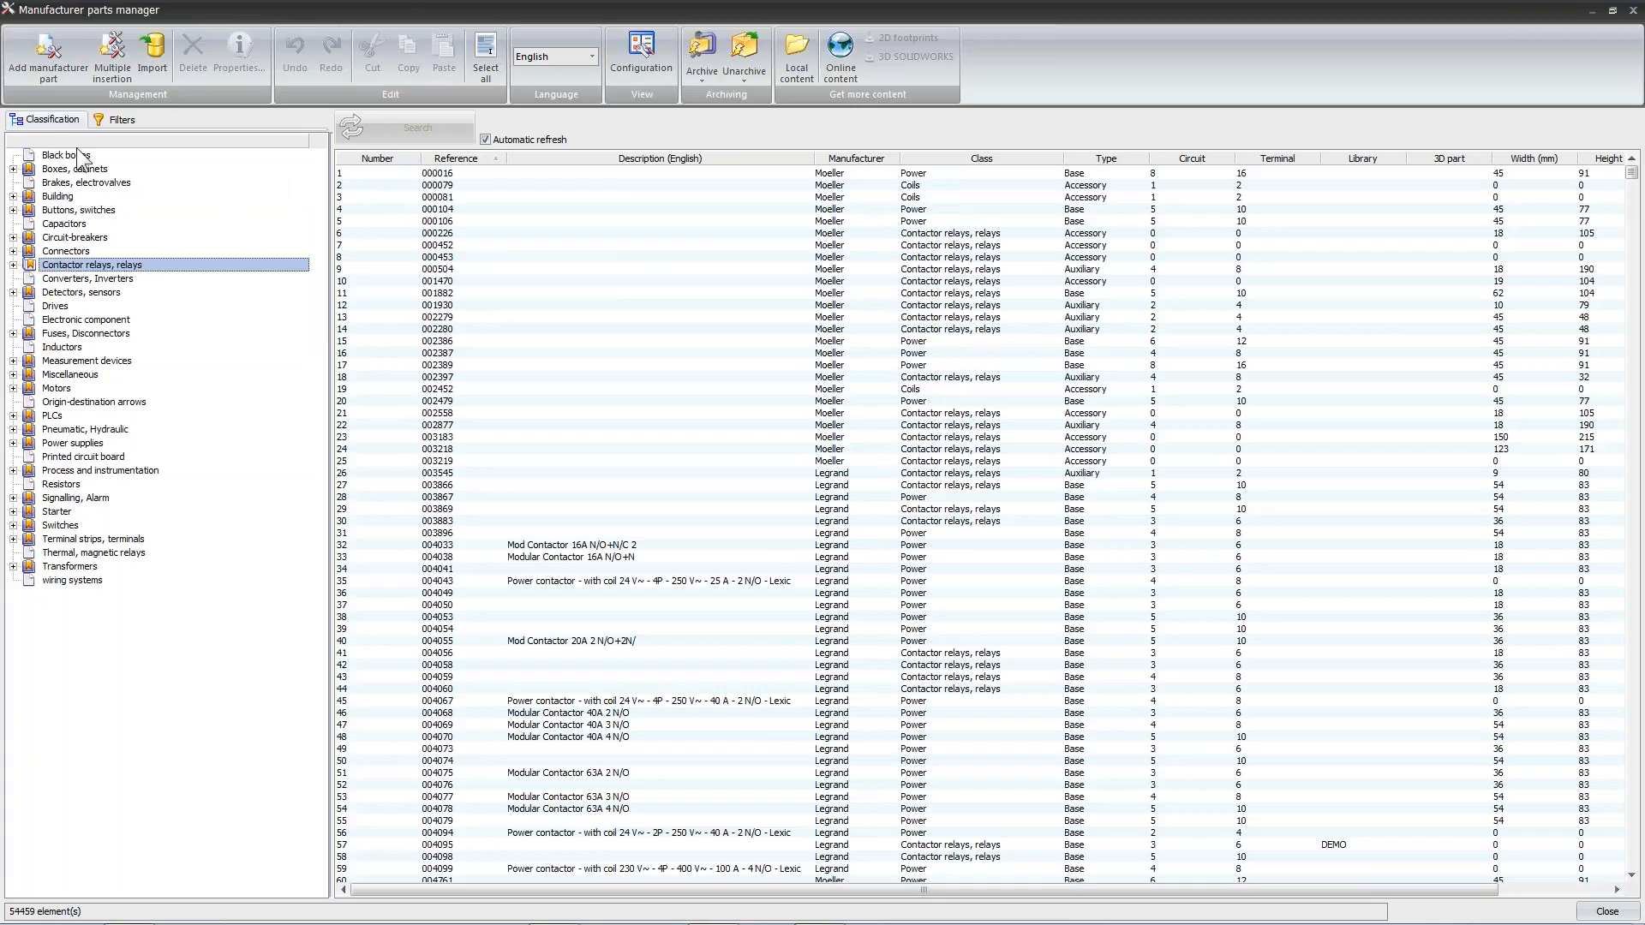
Start a manufacturer parts import using the "Import from Excel" workbook on the Desktop as the data source
click(157, 47)
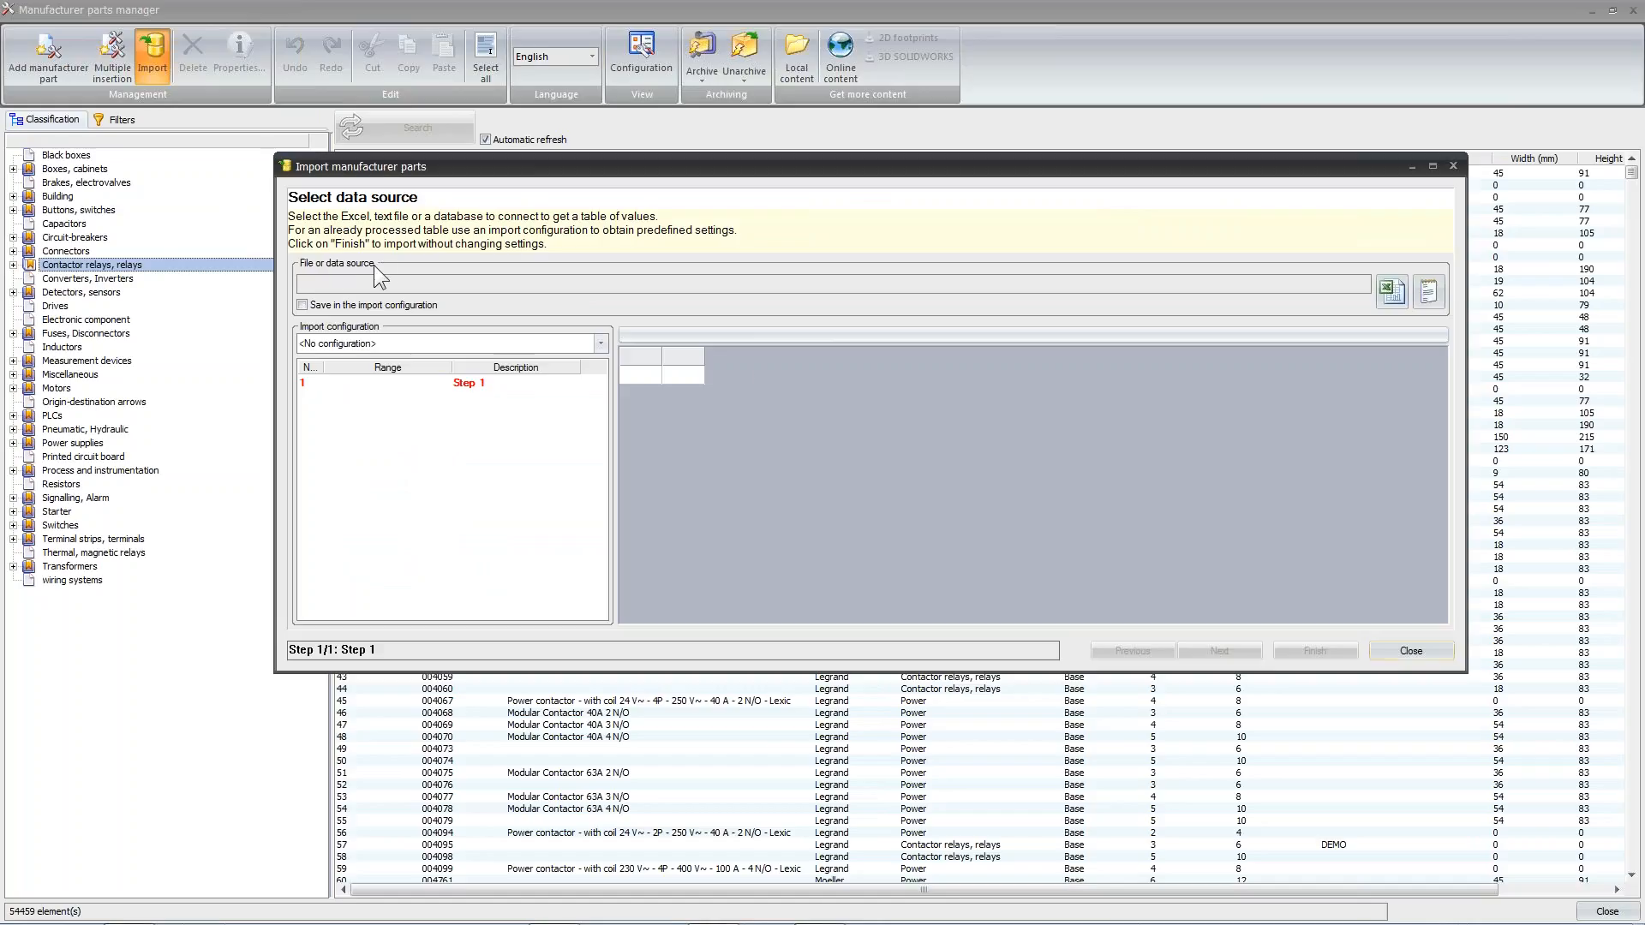
click(1389, 293)
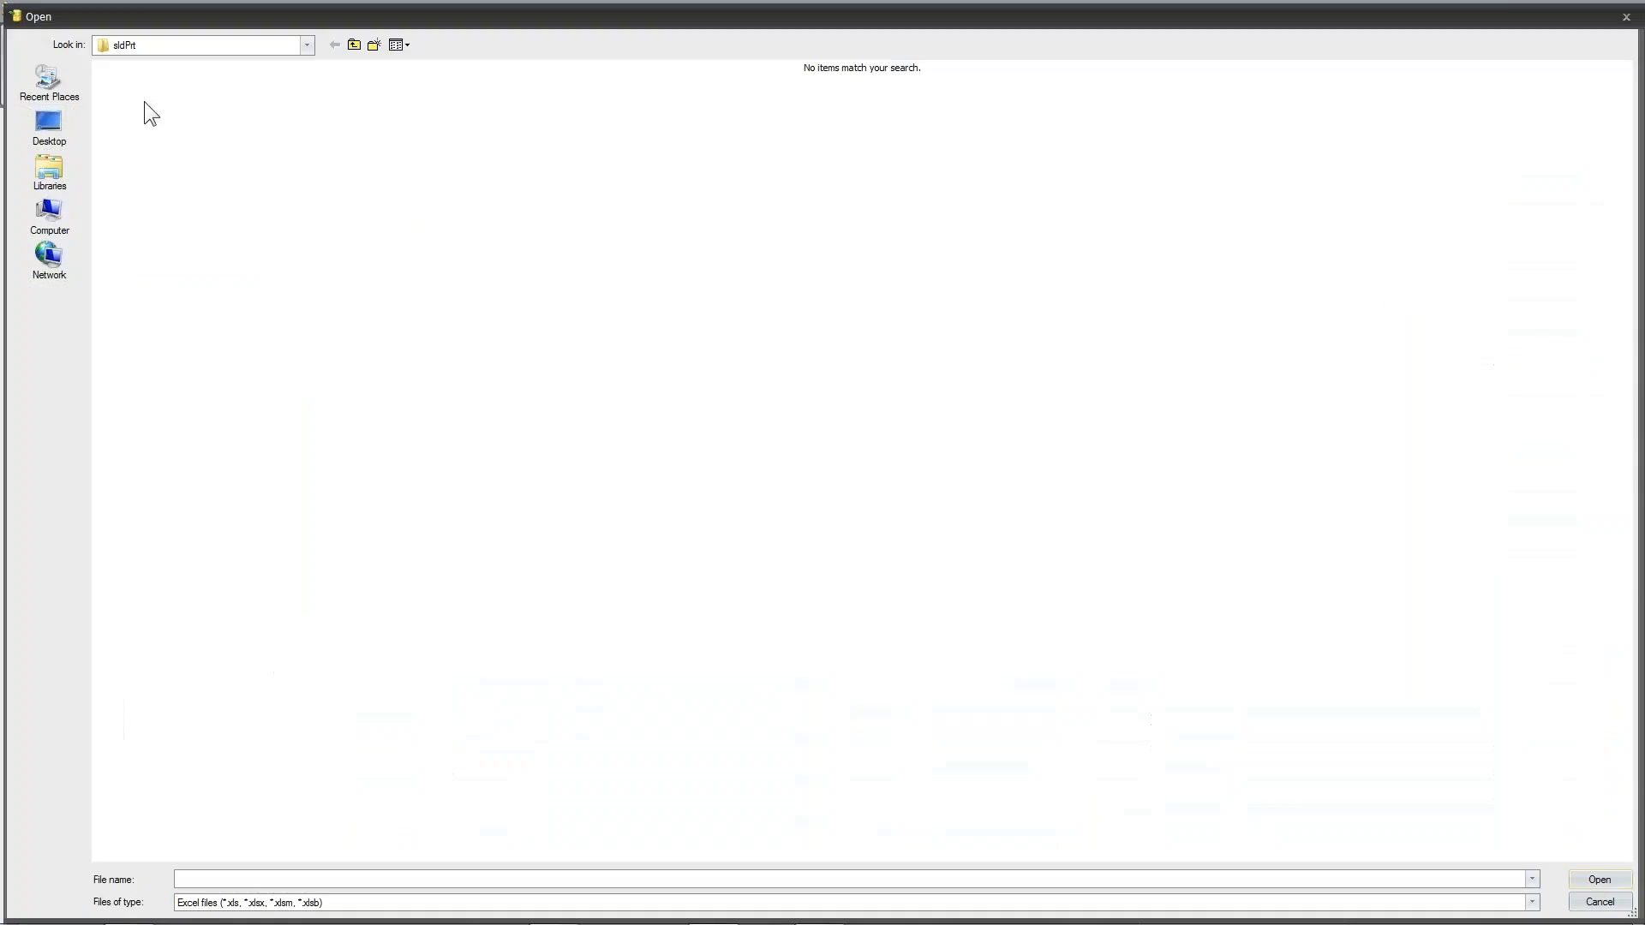
click(59, 120)
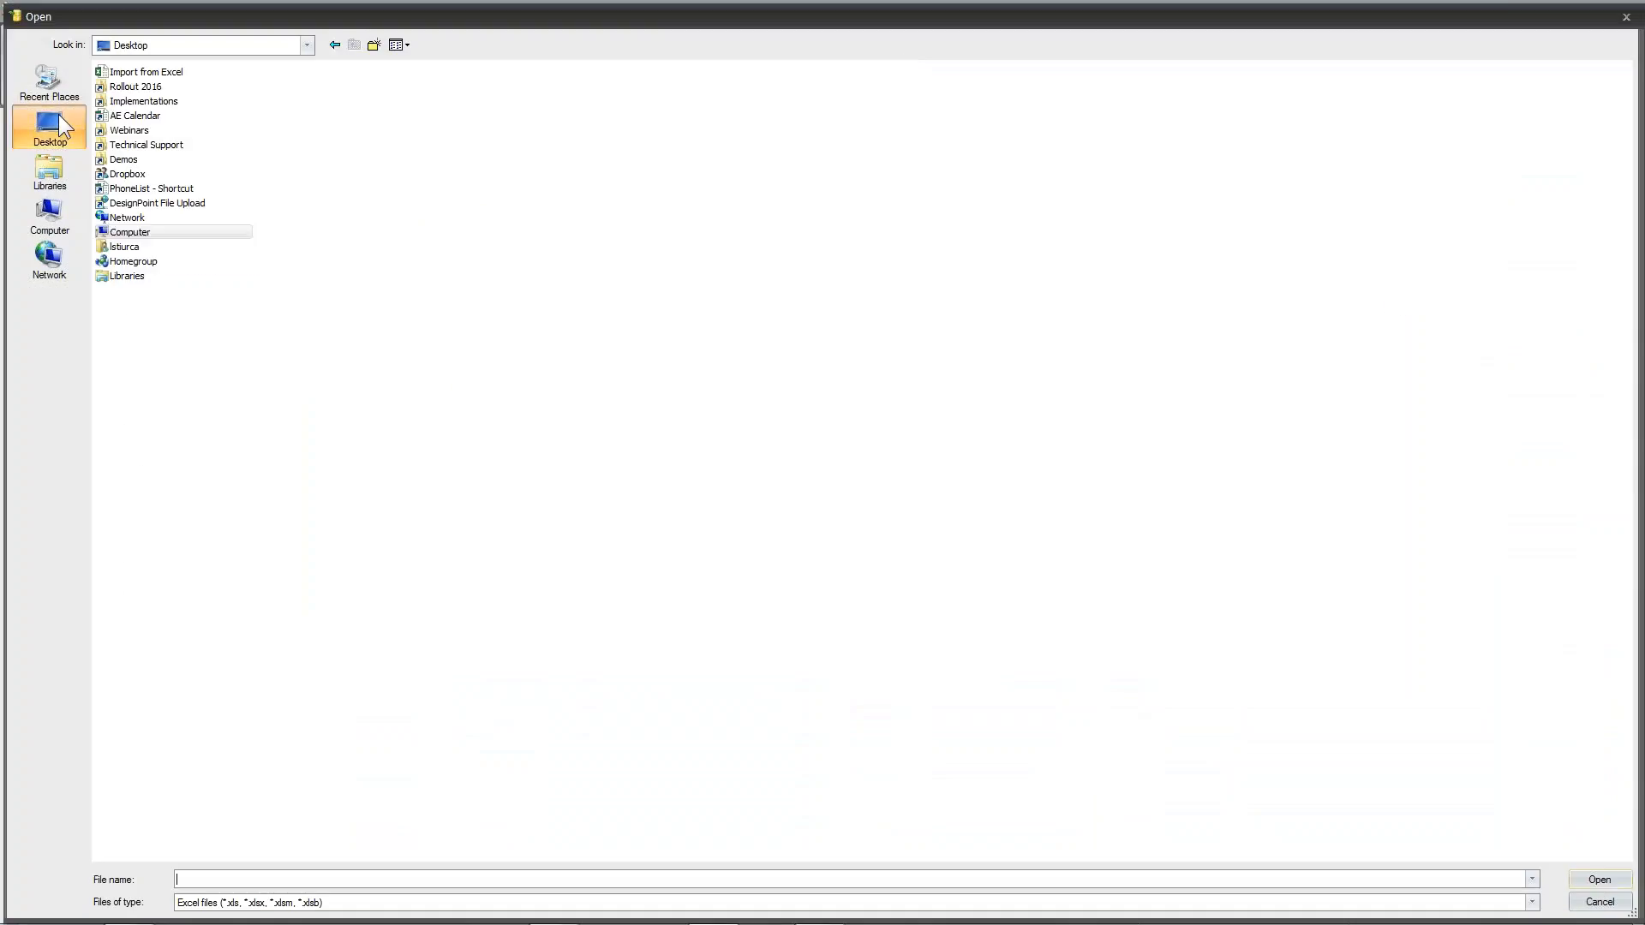
click(154, 73)
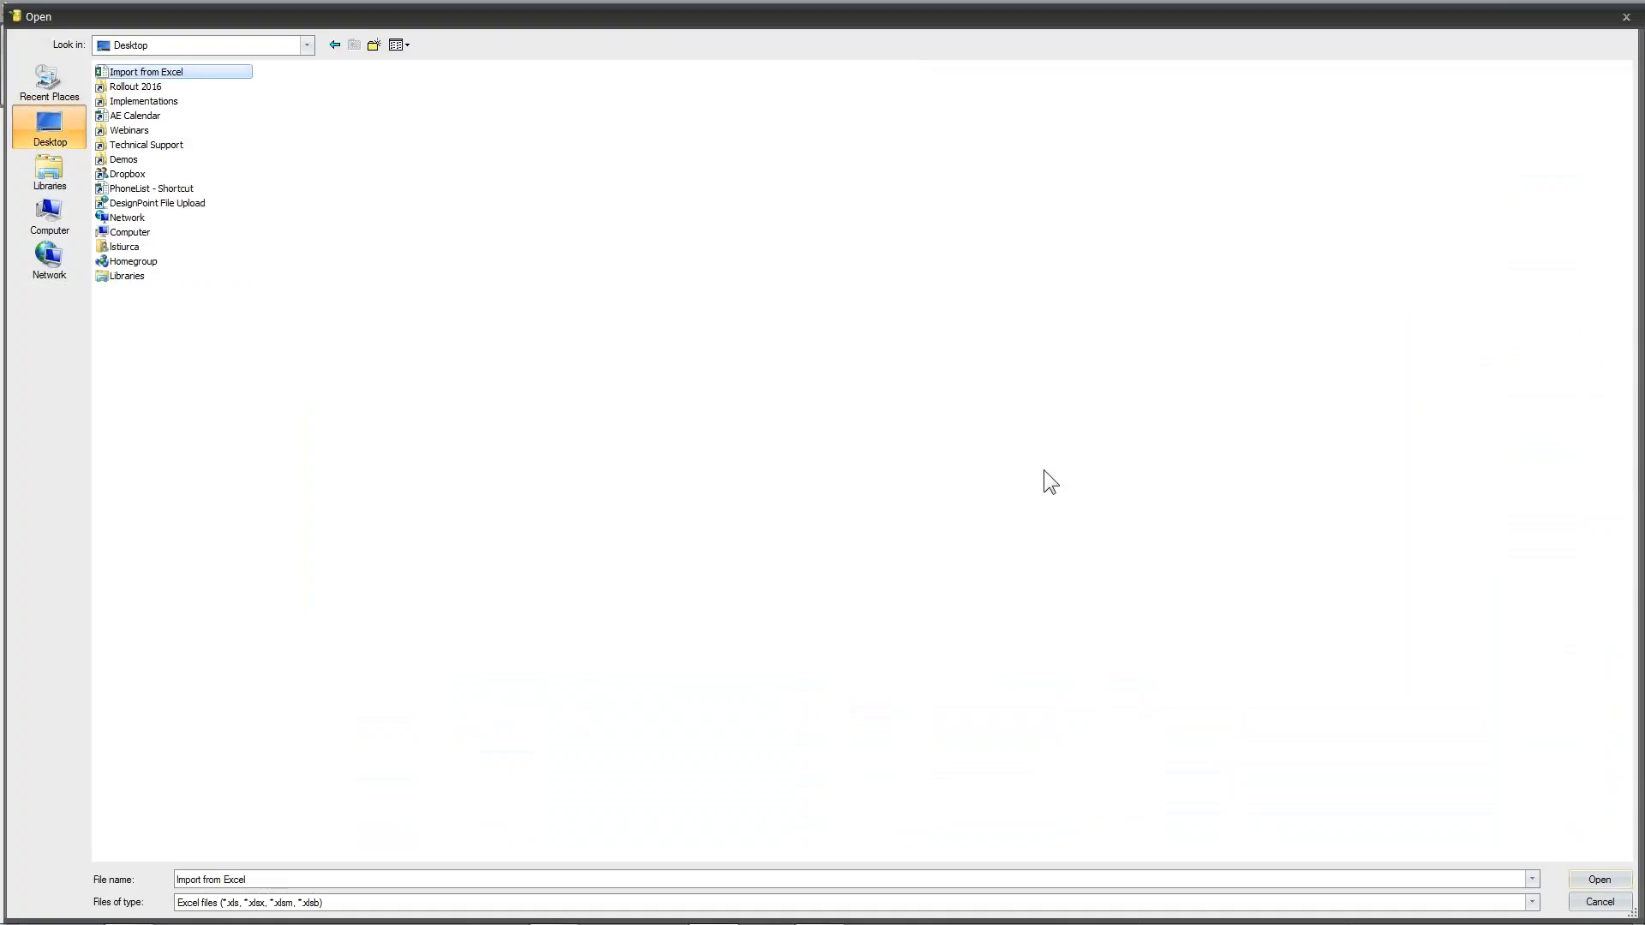
click(1598, 880)
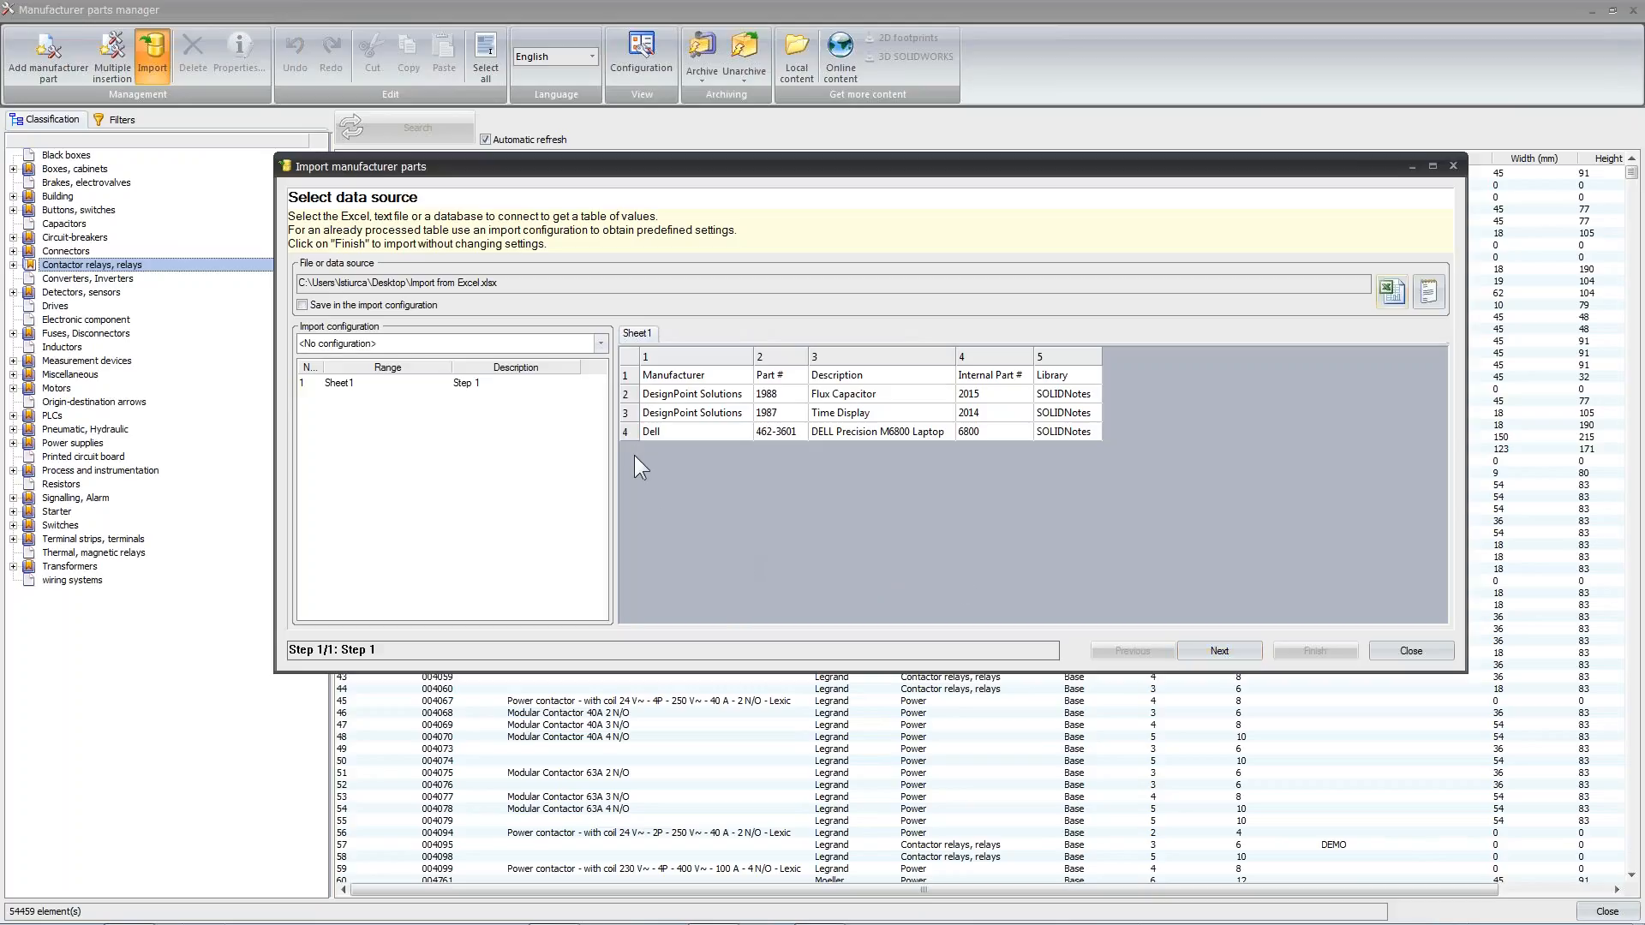
click(1194, 649)
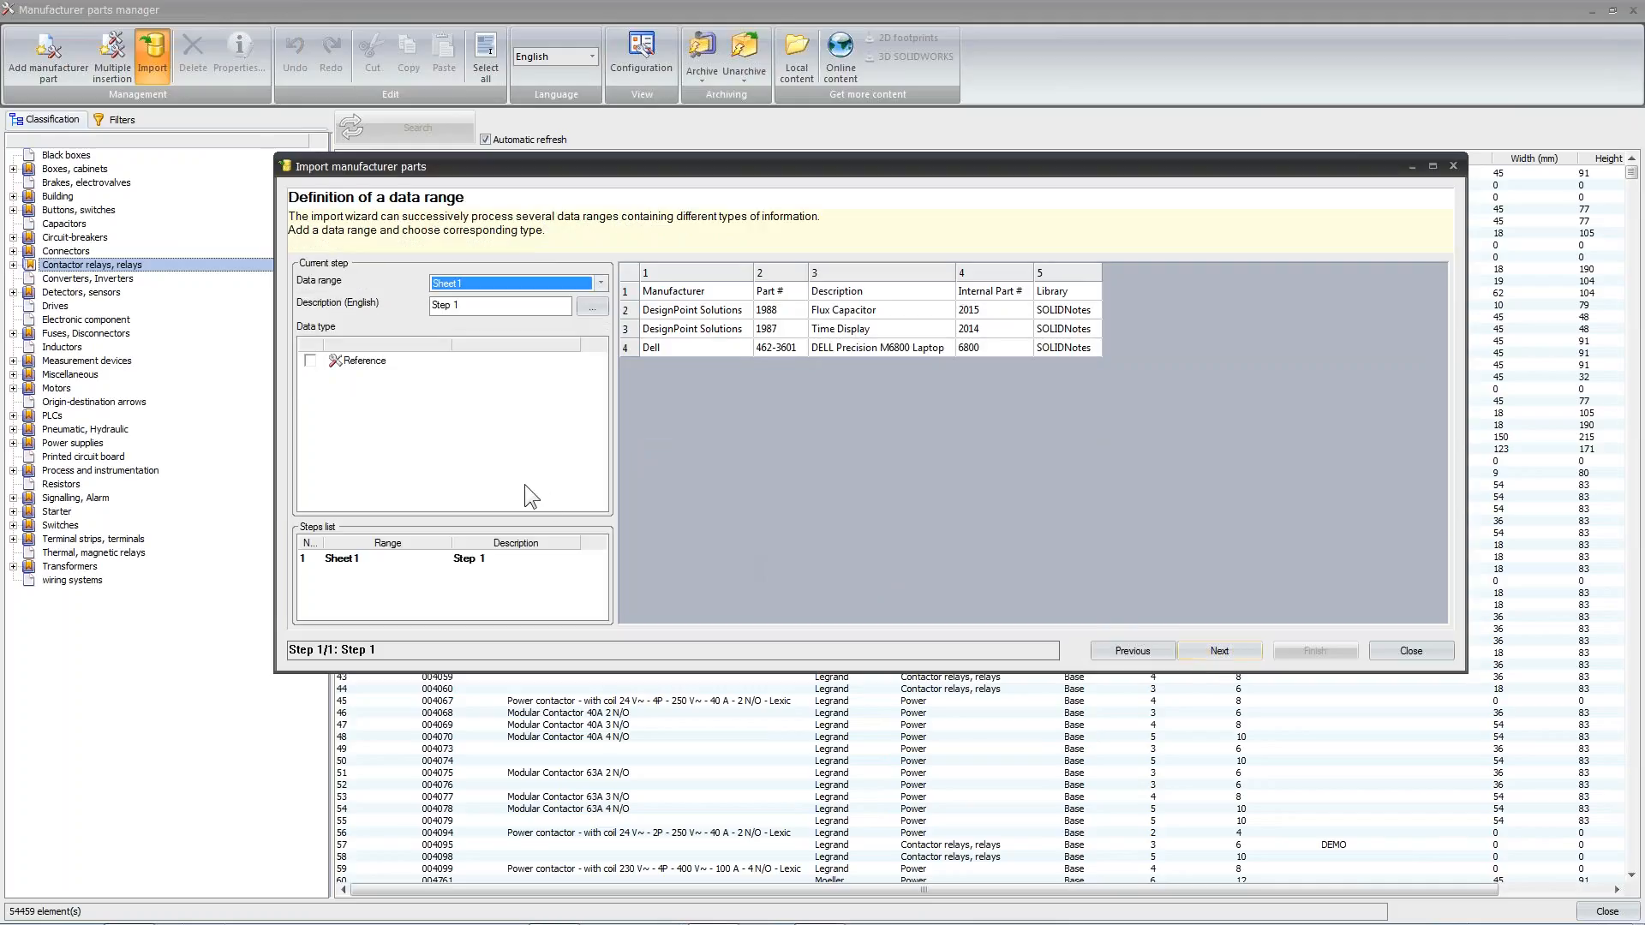
Enable the Reference data type for the Sheet1 data range and set the number of title rows to 1
click(310, 360)
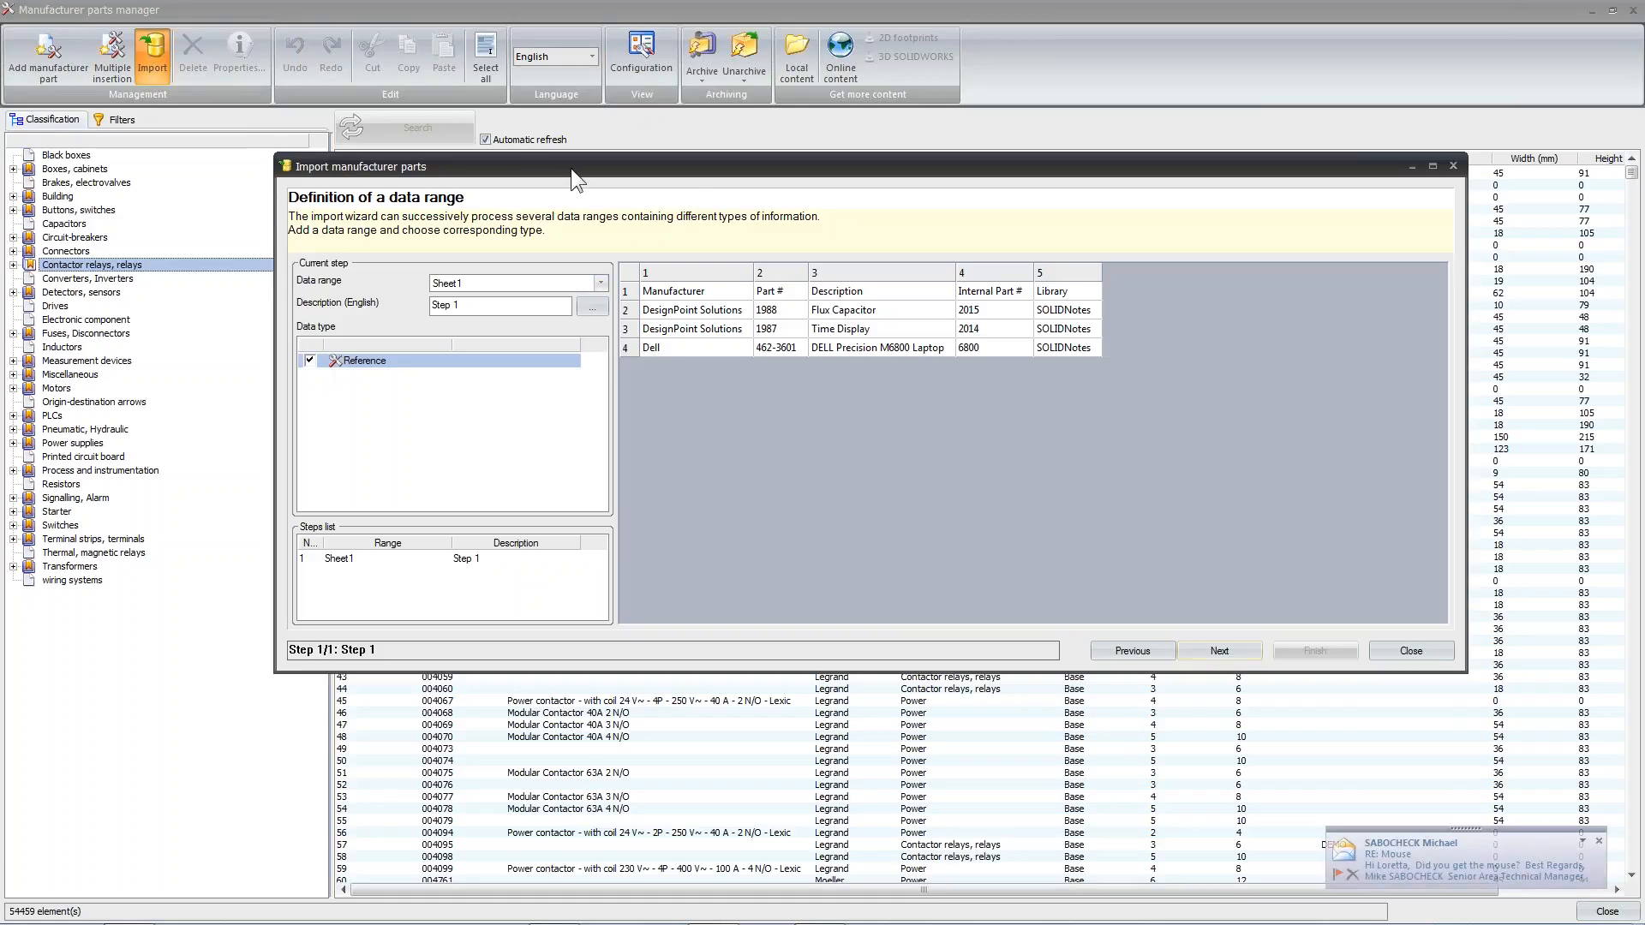
drag(570, 168, 573, 317)
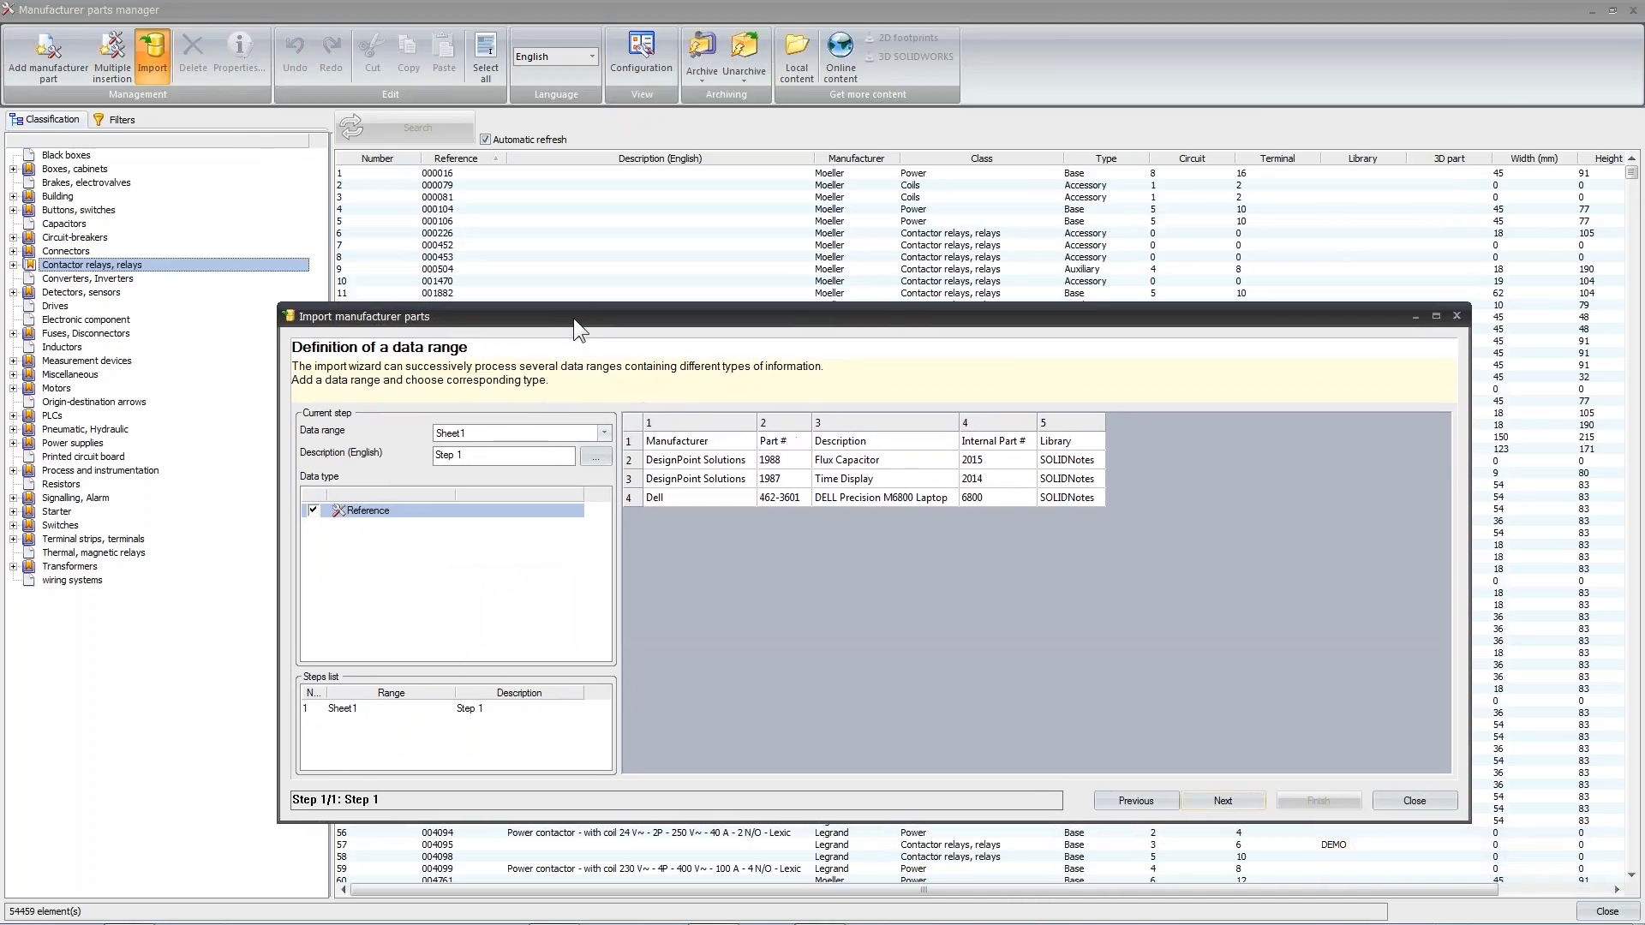
click(599, 430)
click(604, 449)
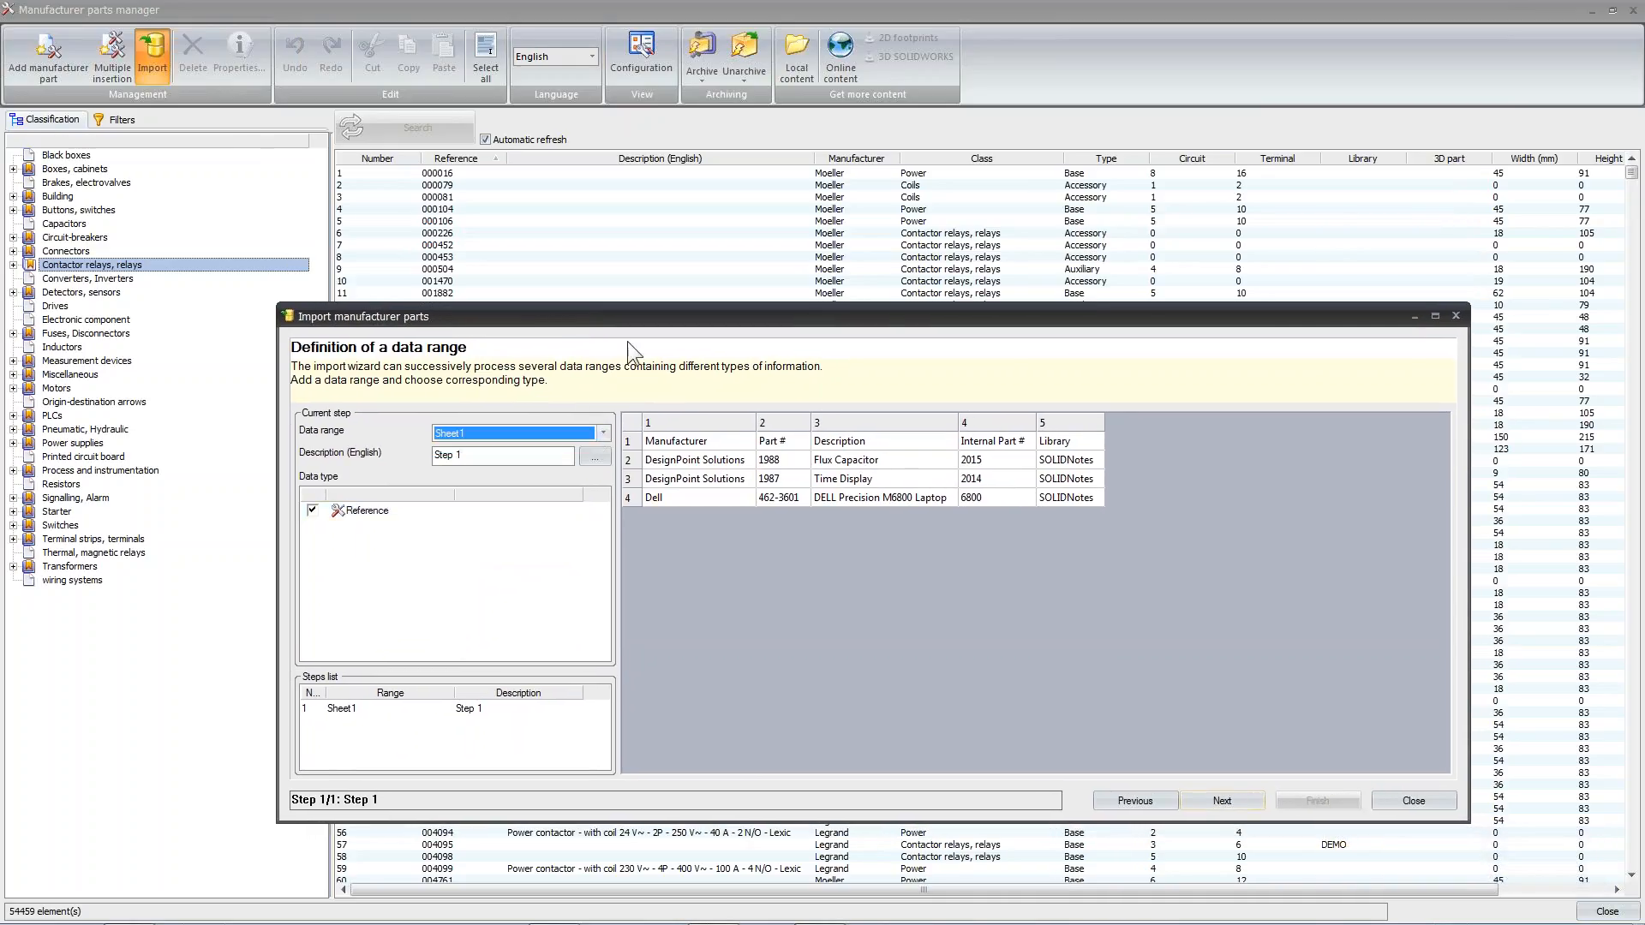
drag(624, 310, 620, 208)
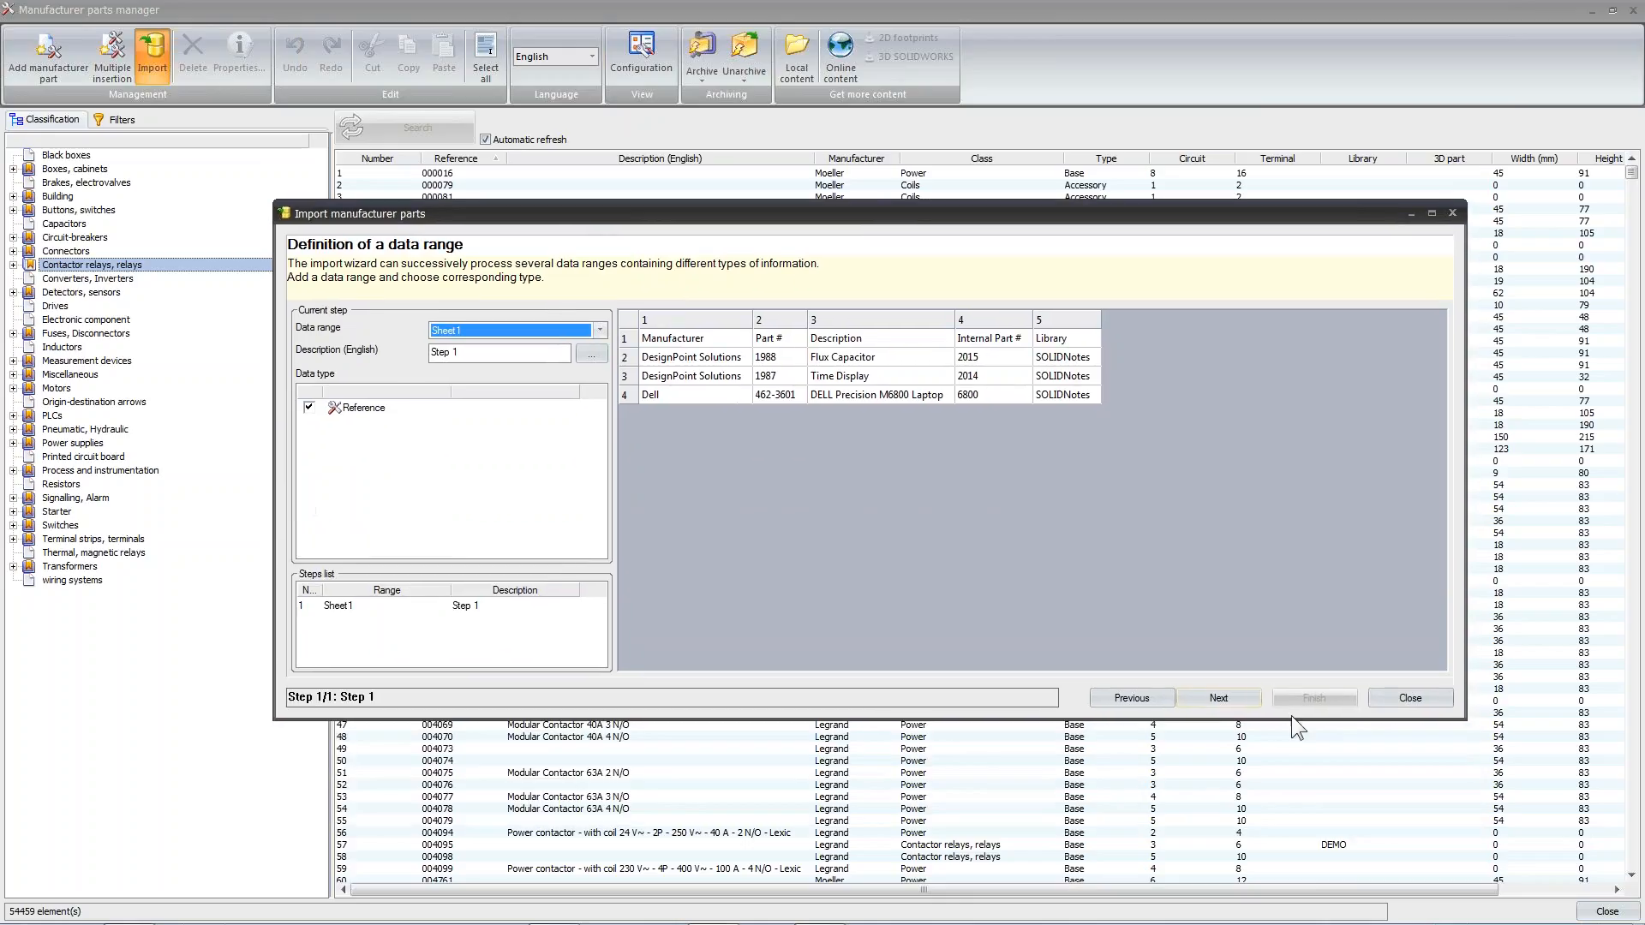
click(1230, 699)
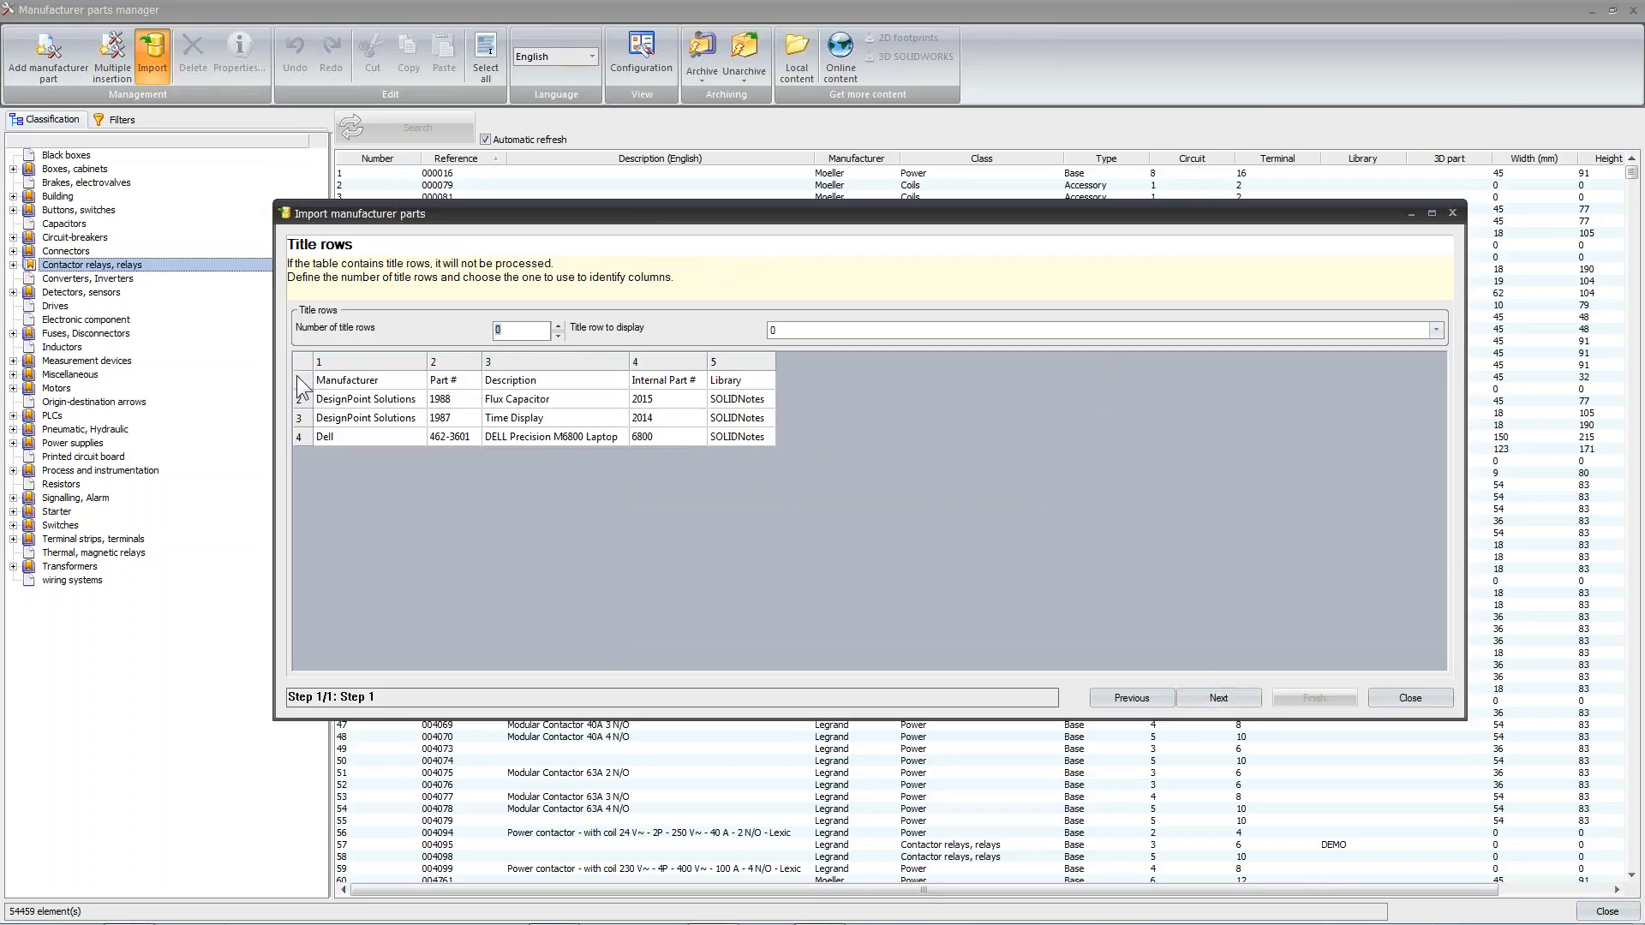
click(559, 327)
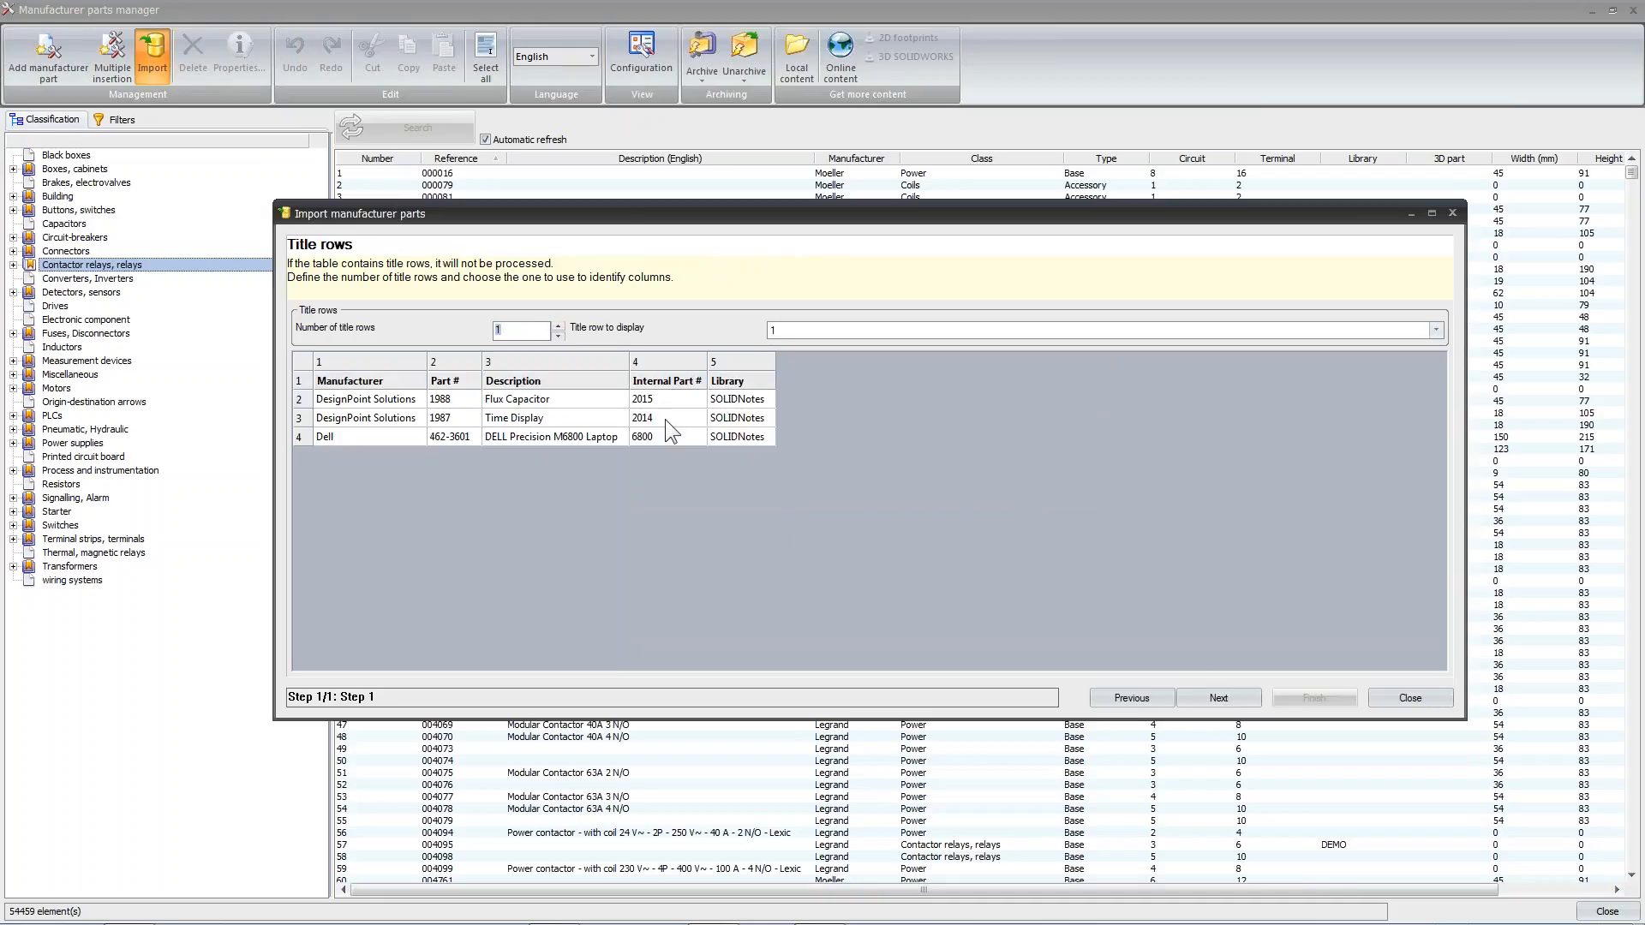
click(1240, 696)
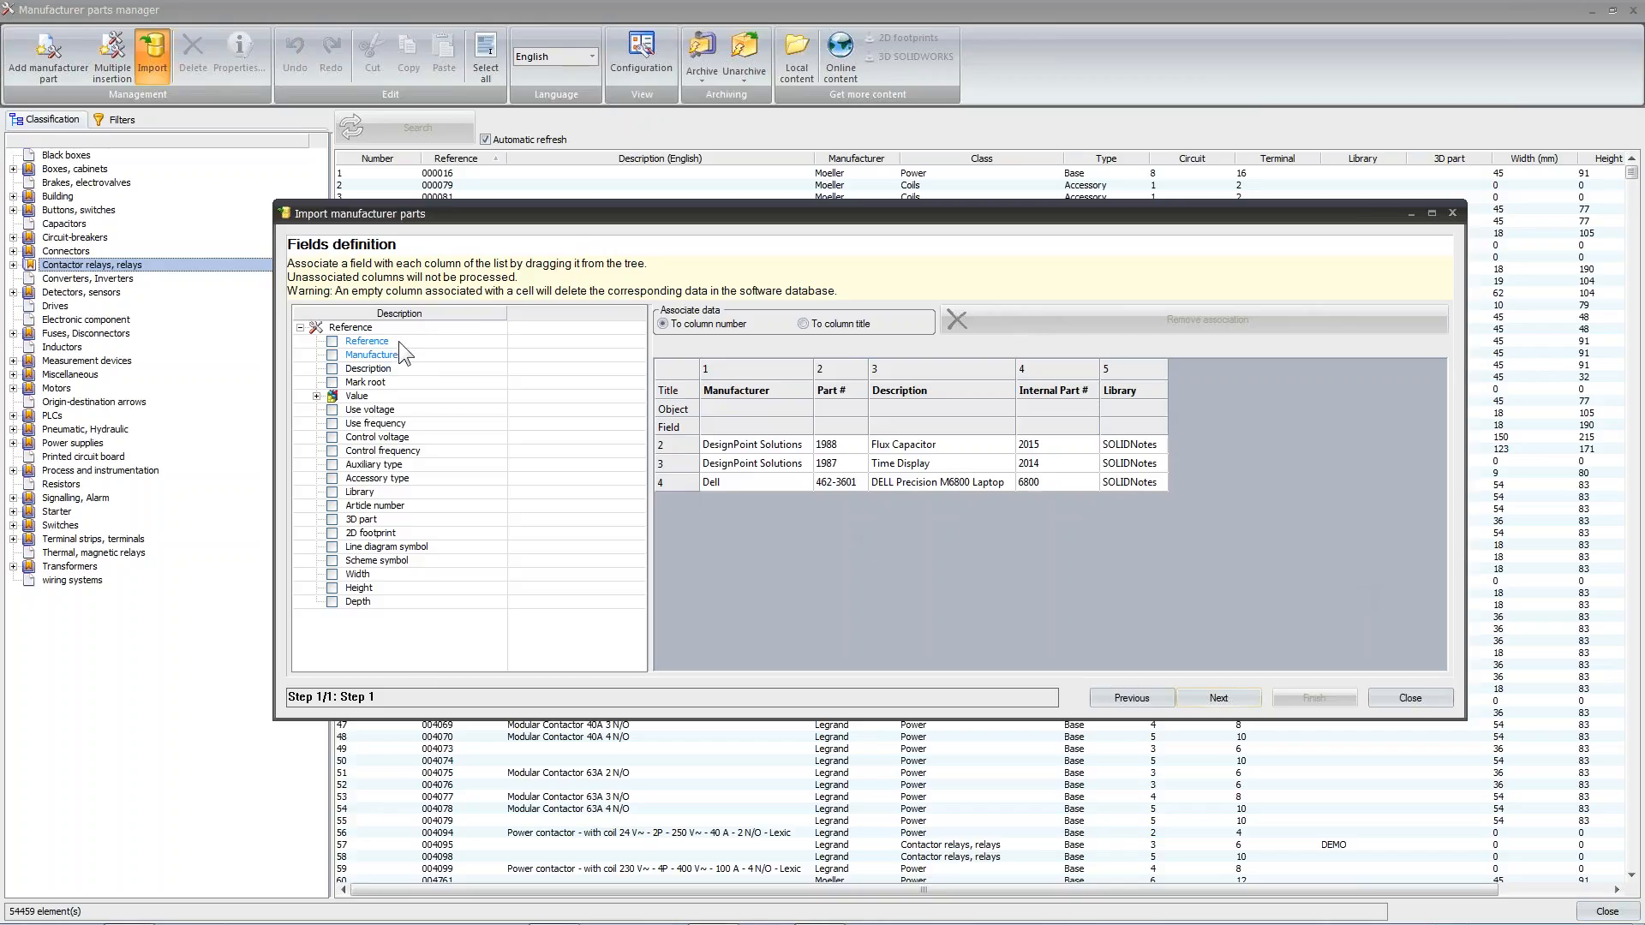
Associate the Reference, Manufacturer and English Description fields with the Part #, Manufacturer and Description columns respectively
drag(389, 343, 845, 427)
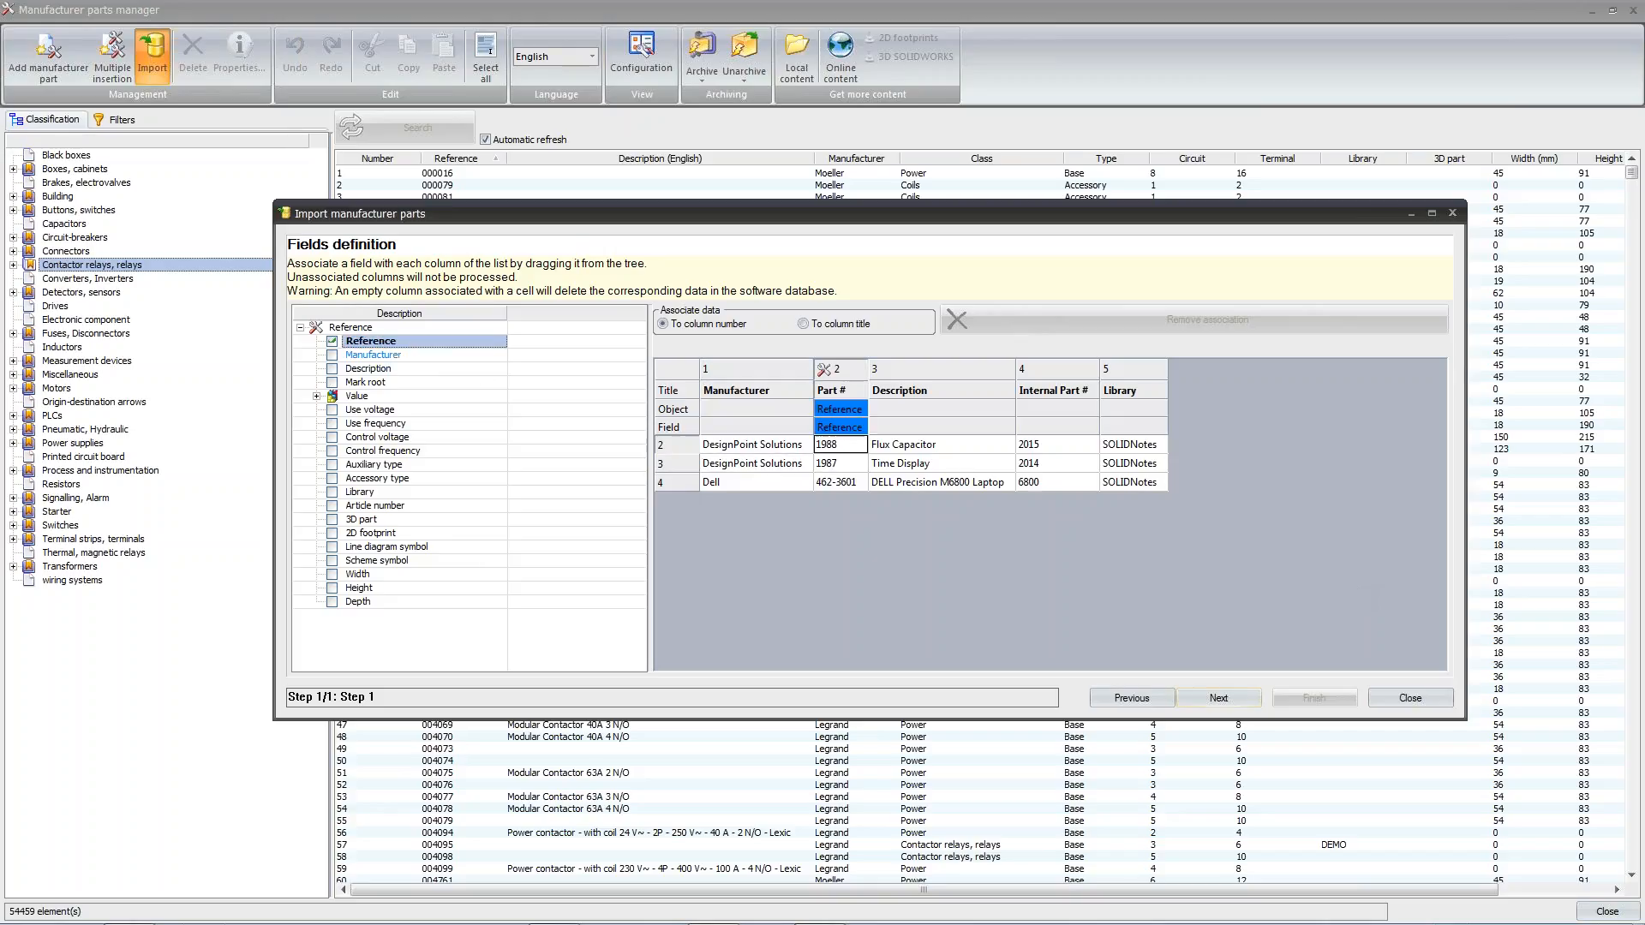
drag(420, 353, 748, 431)
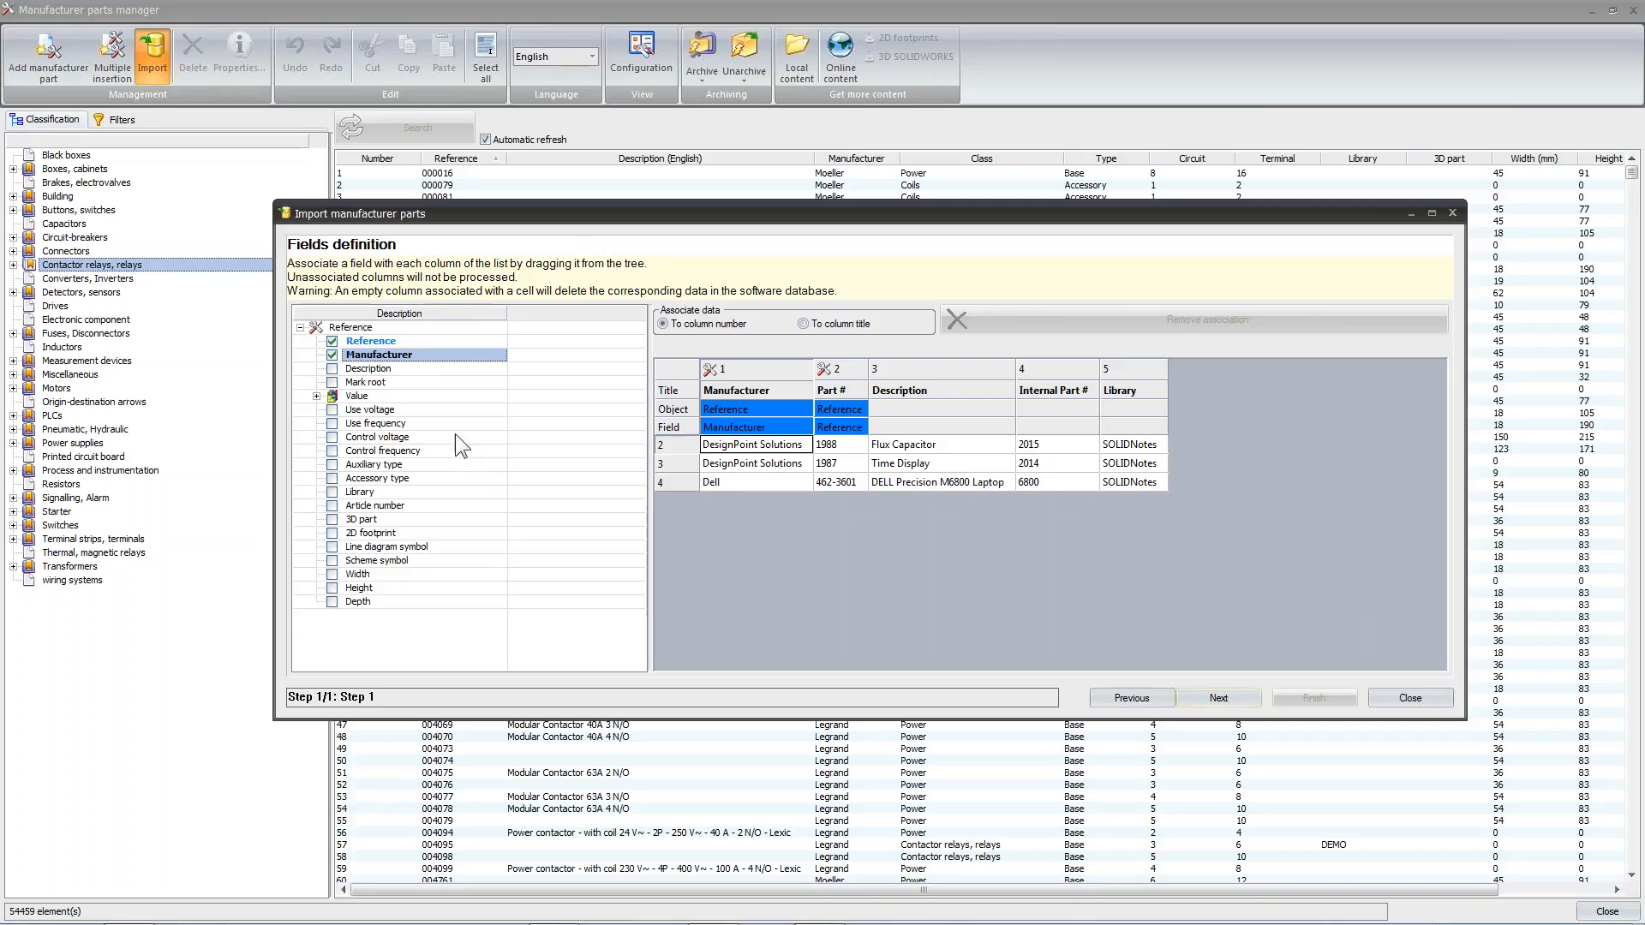
click(400, 368)
drag(399, 368, 931, 428)
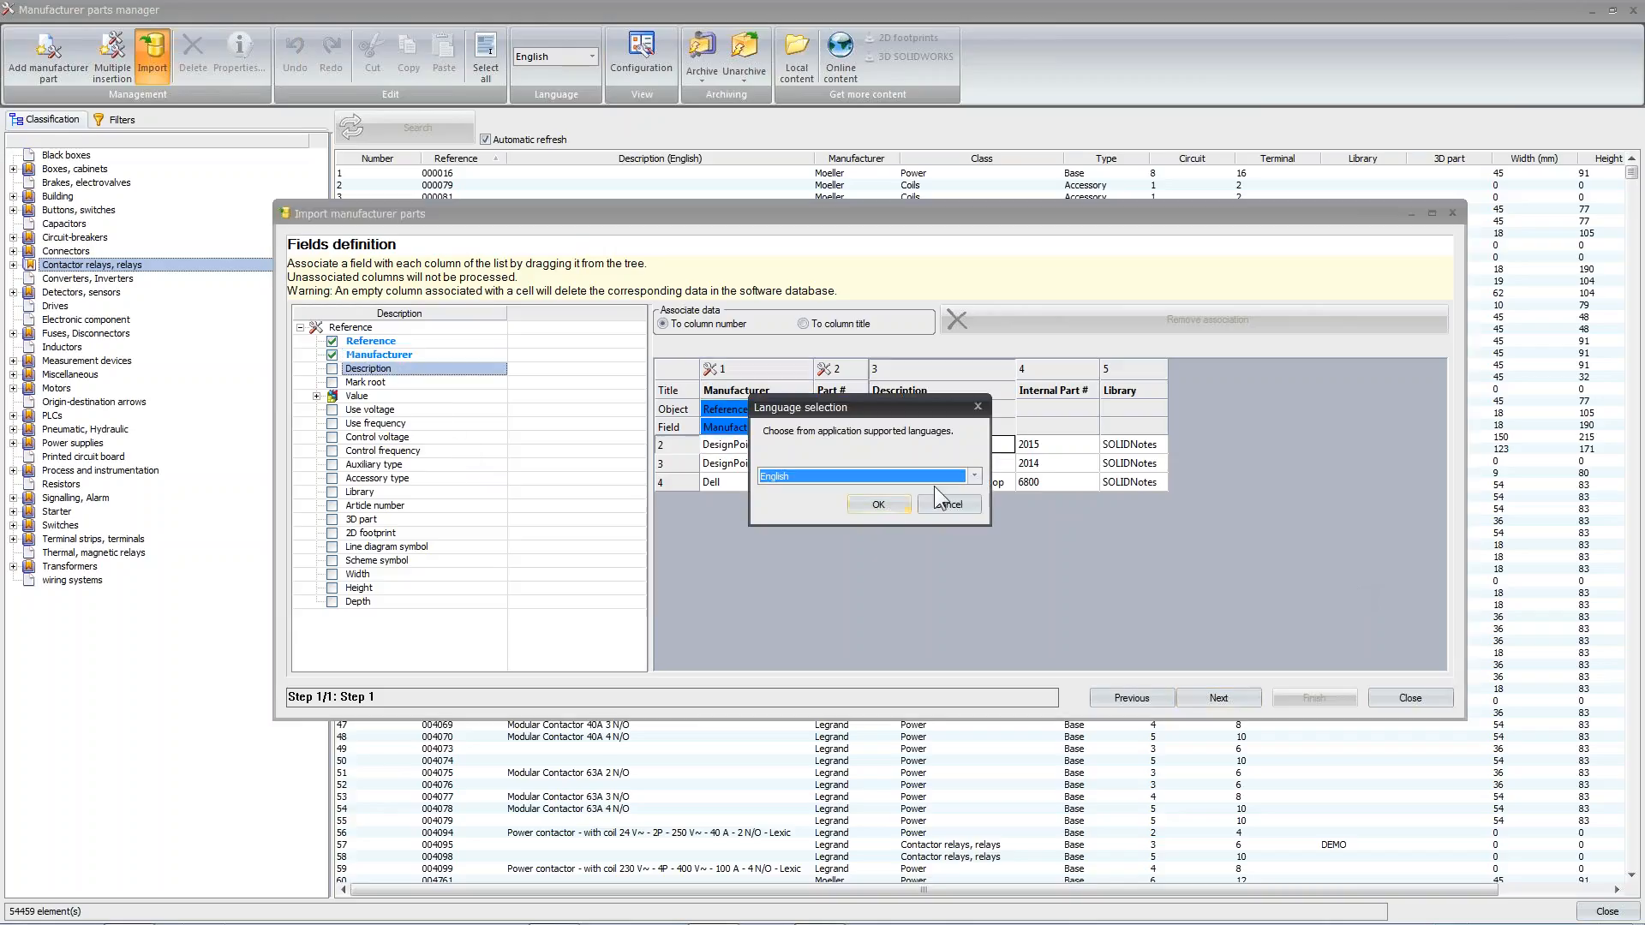
click(975, 476)
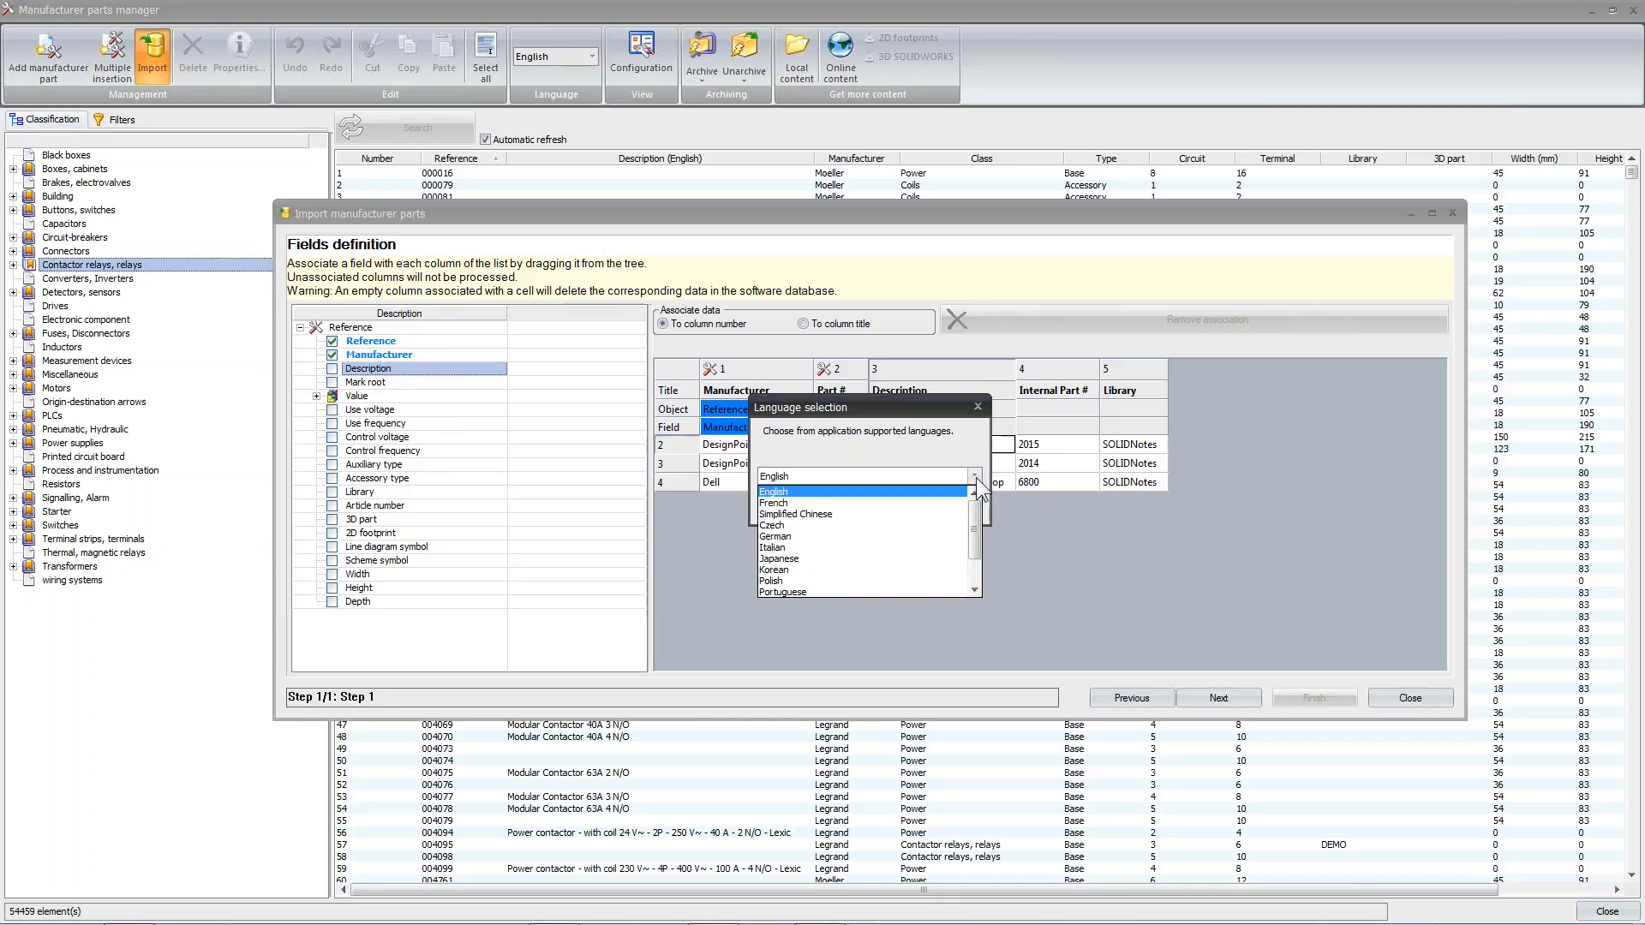
mouse_move(976, 507)
mouse_down()
mouse_move(977, 536)
mouse_move(974, 486)
mouse_up()
click(949, 490)
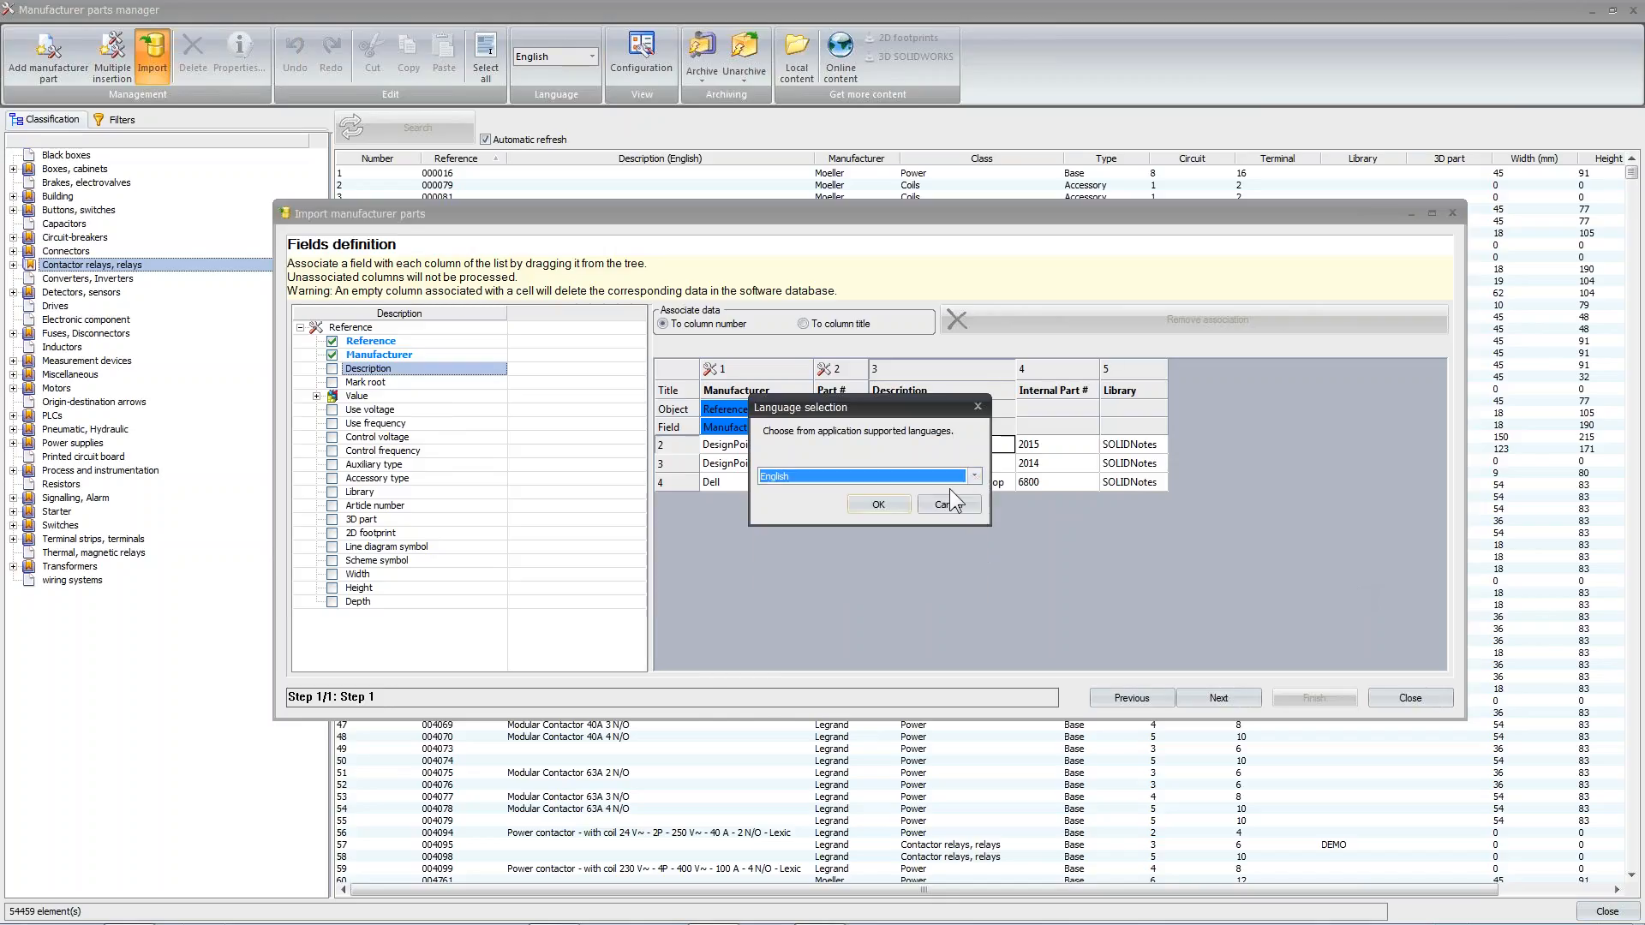
click(883, 502)
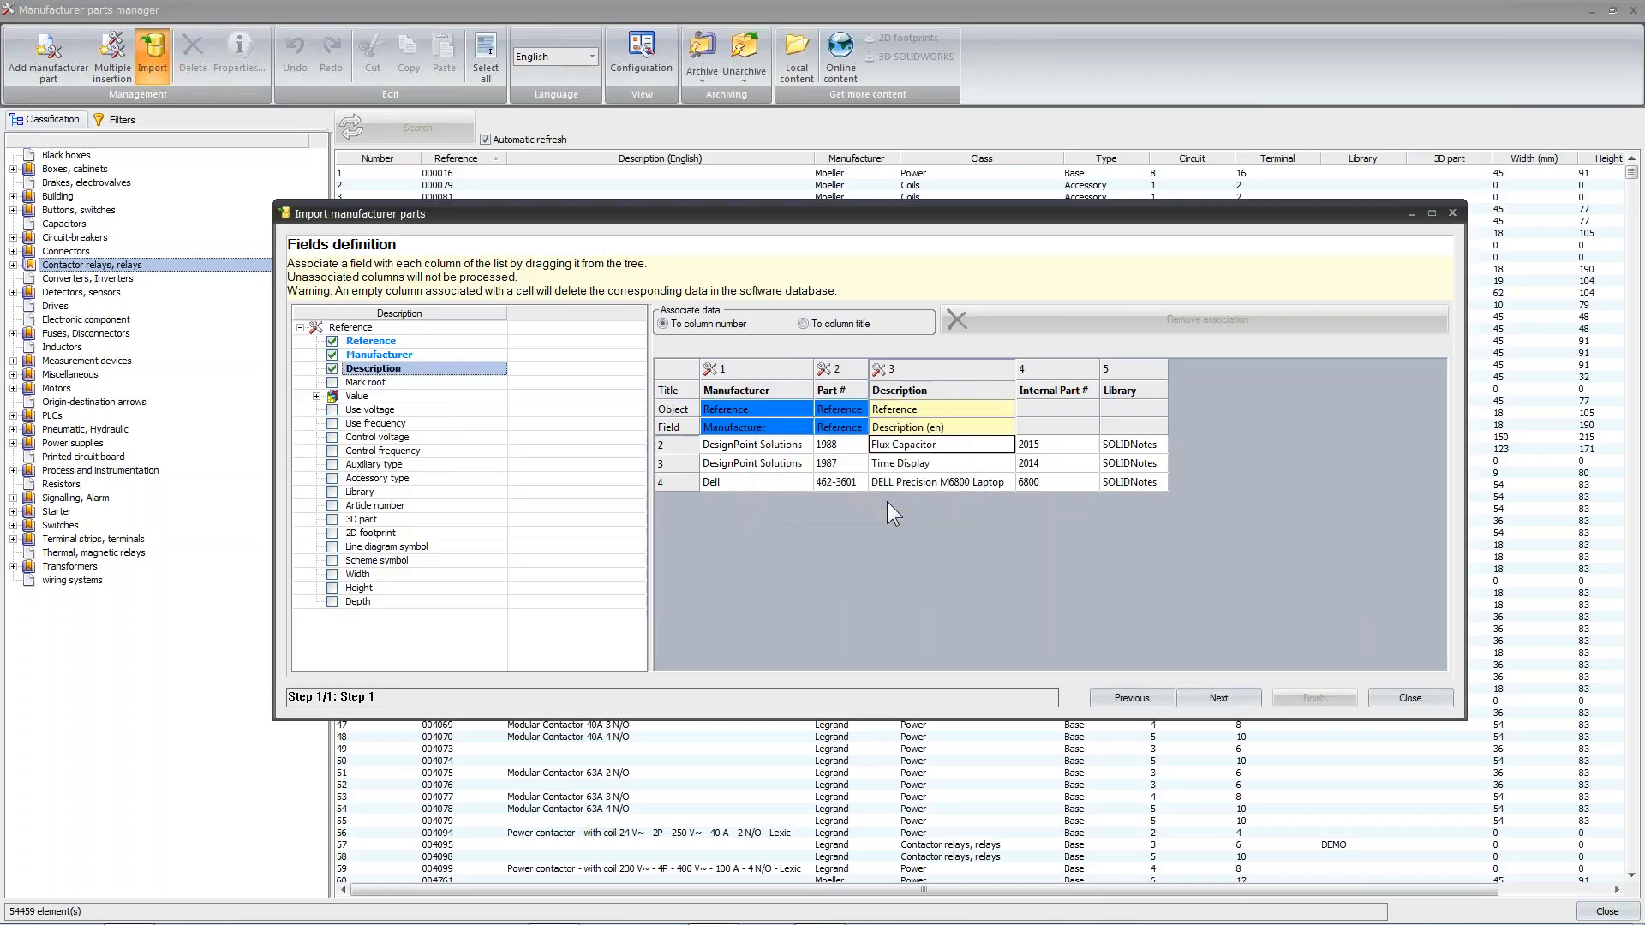
Associate the Article number field with the Internal Part # column and the Library field with the Library column
click(375, 505)
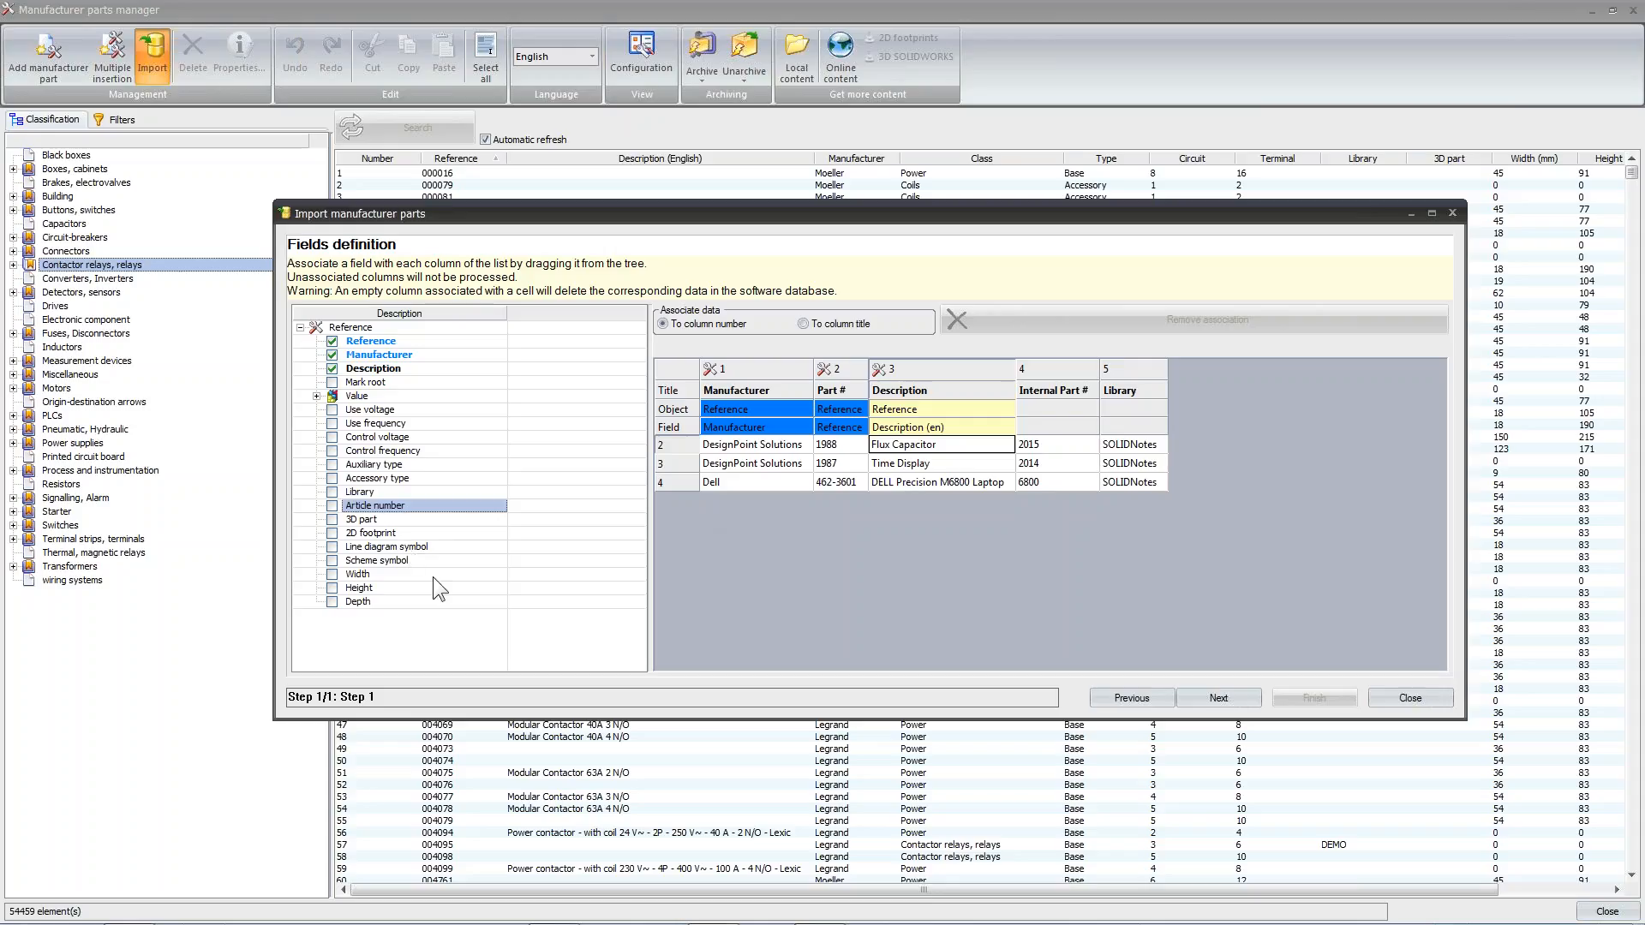
drag(399, 506, 1046, 429)
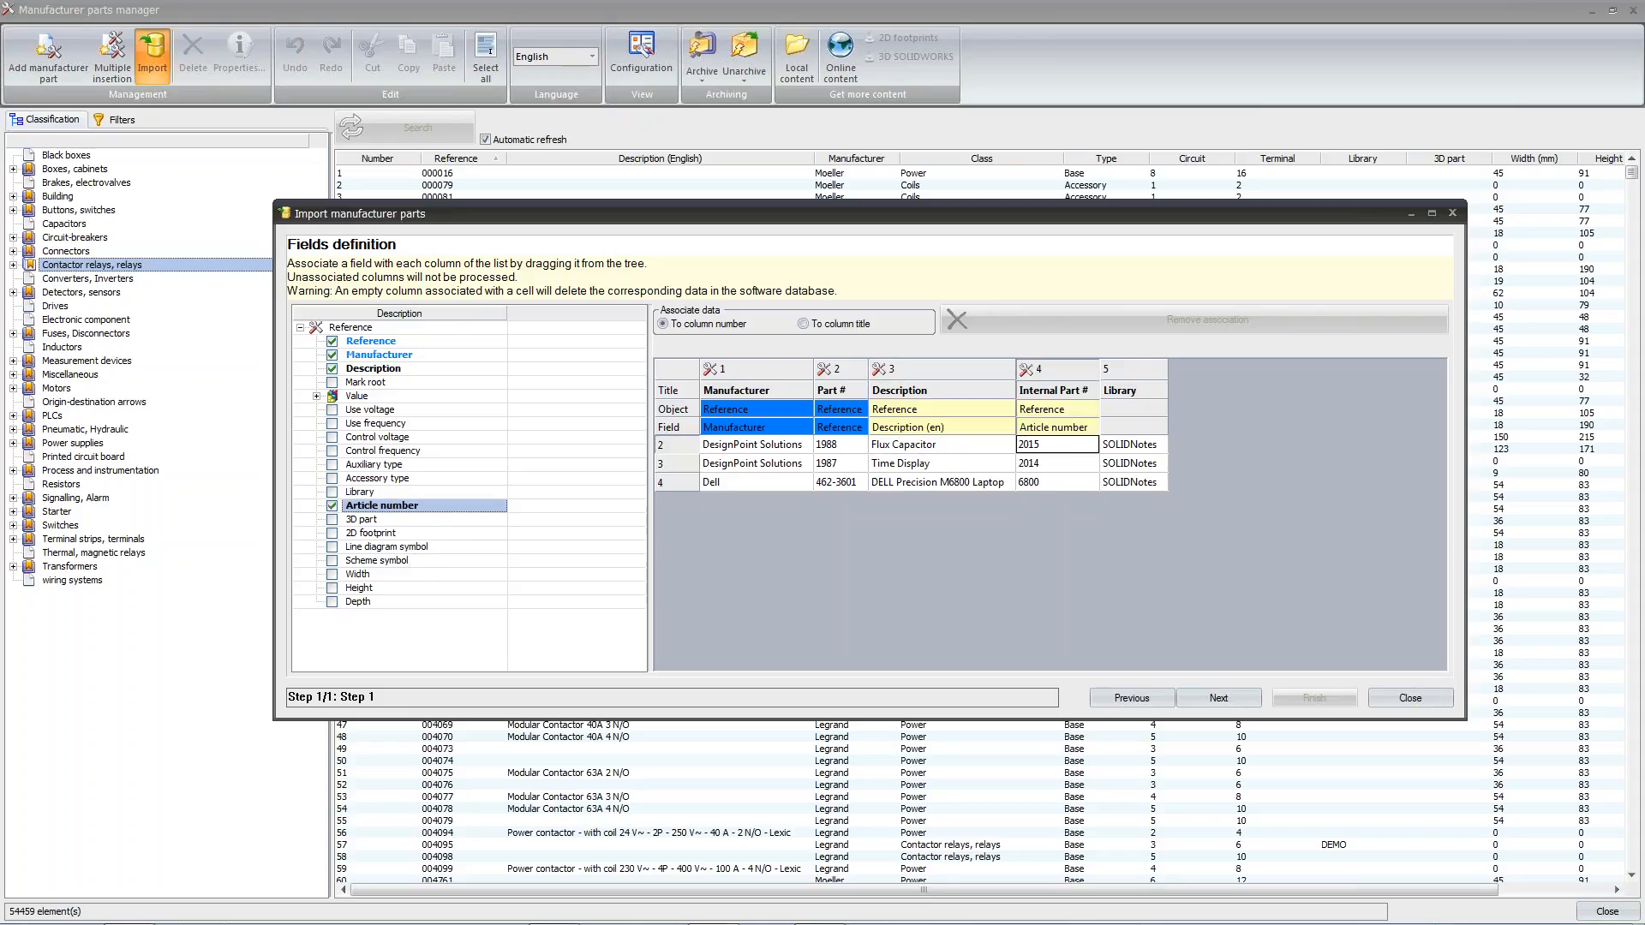
click(354, 493)
drag(1234, 469, 1131, 443)
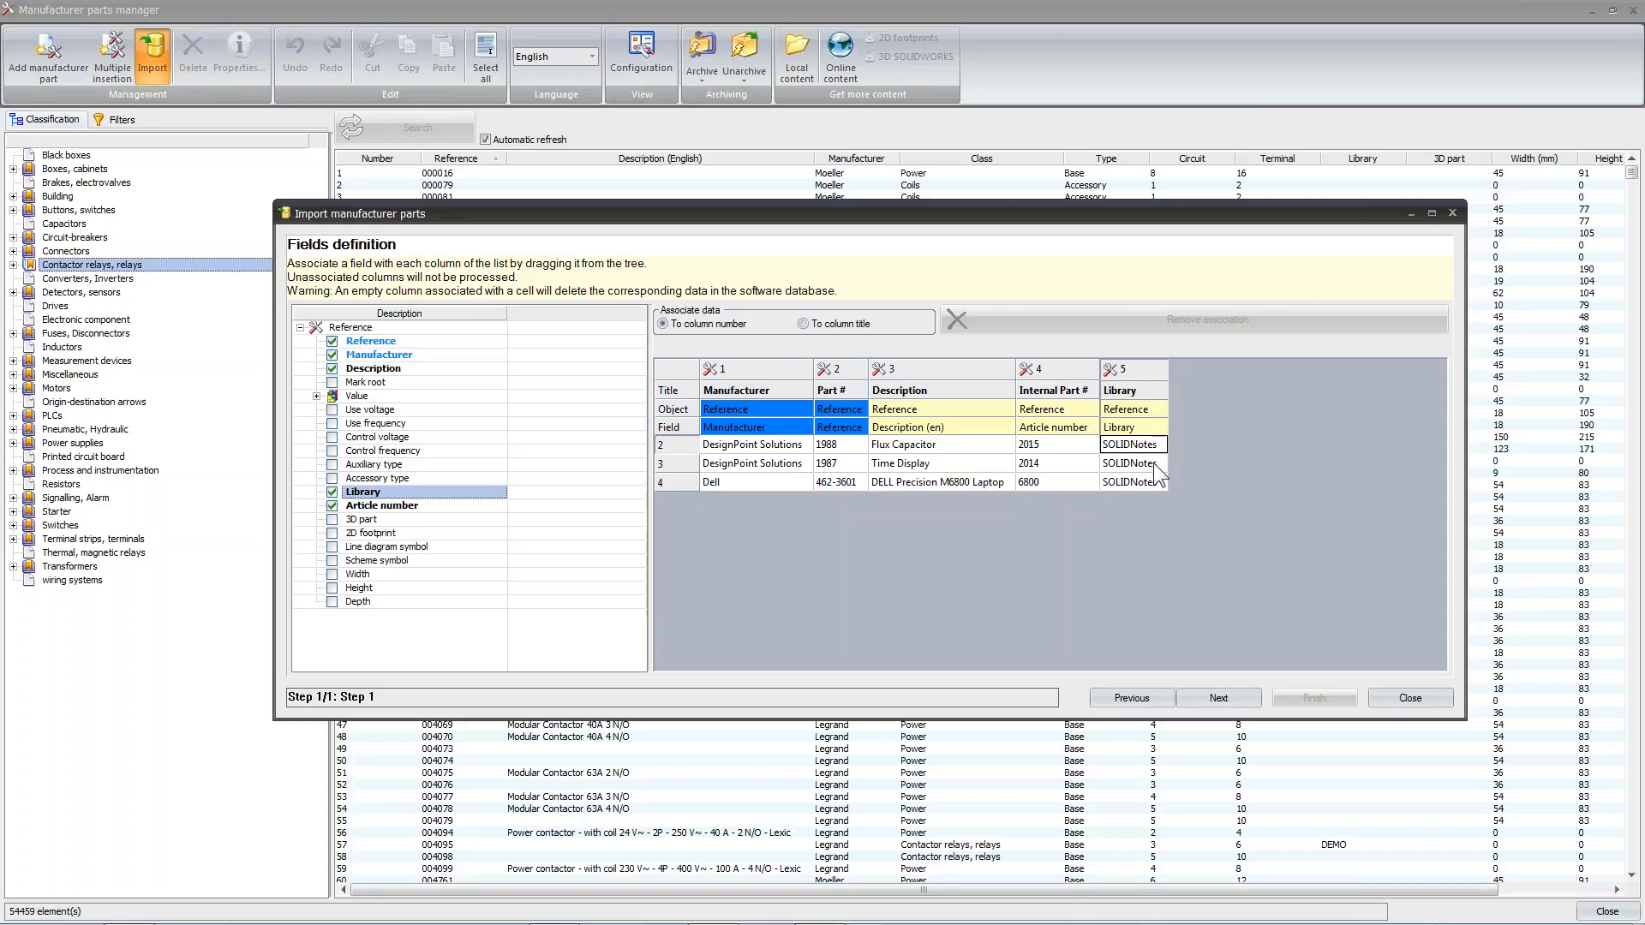
Accept the field definitions and run the data comparison to produce the differential report
click(1217, 698)
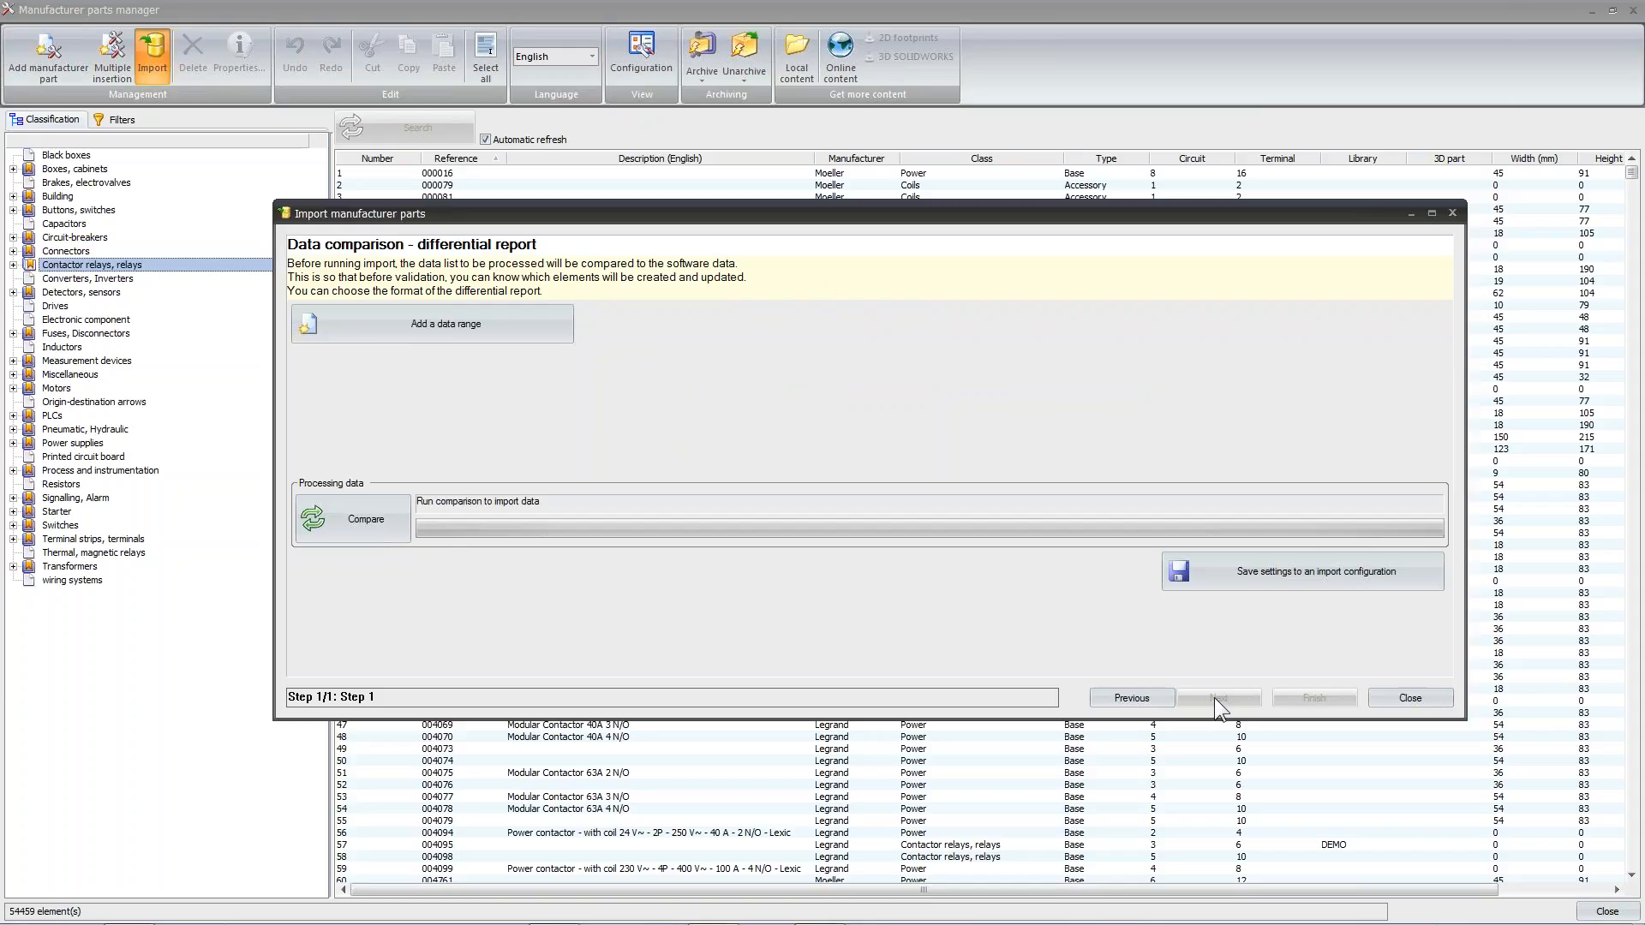
click(348, 532)
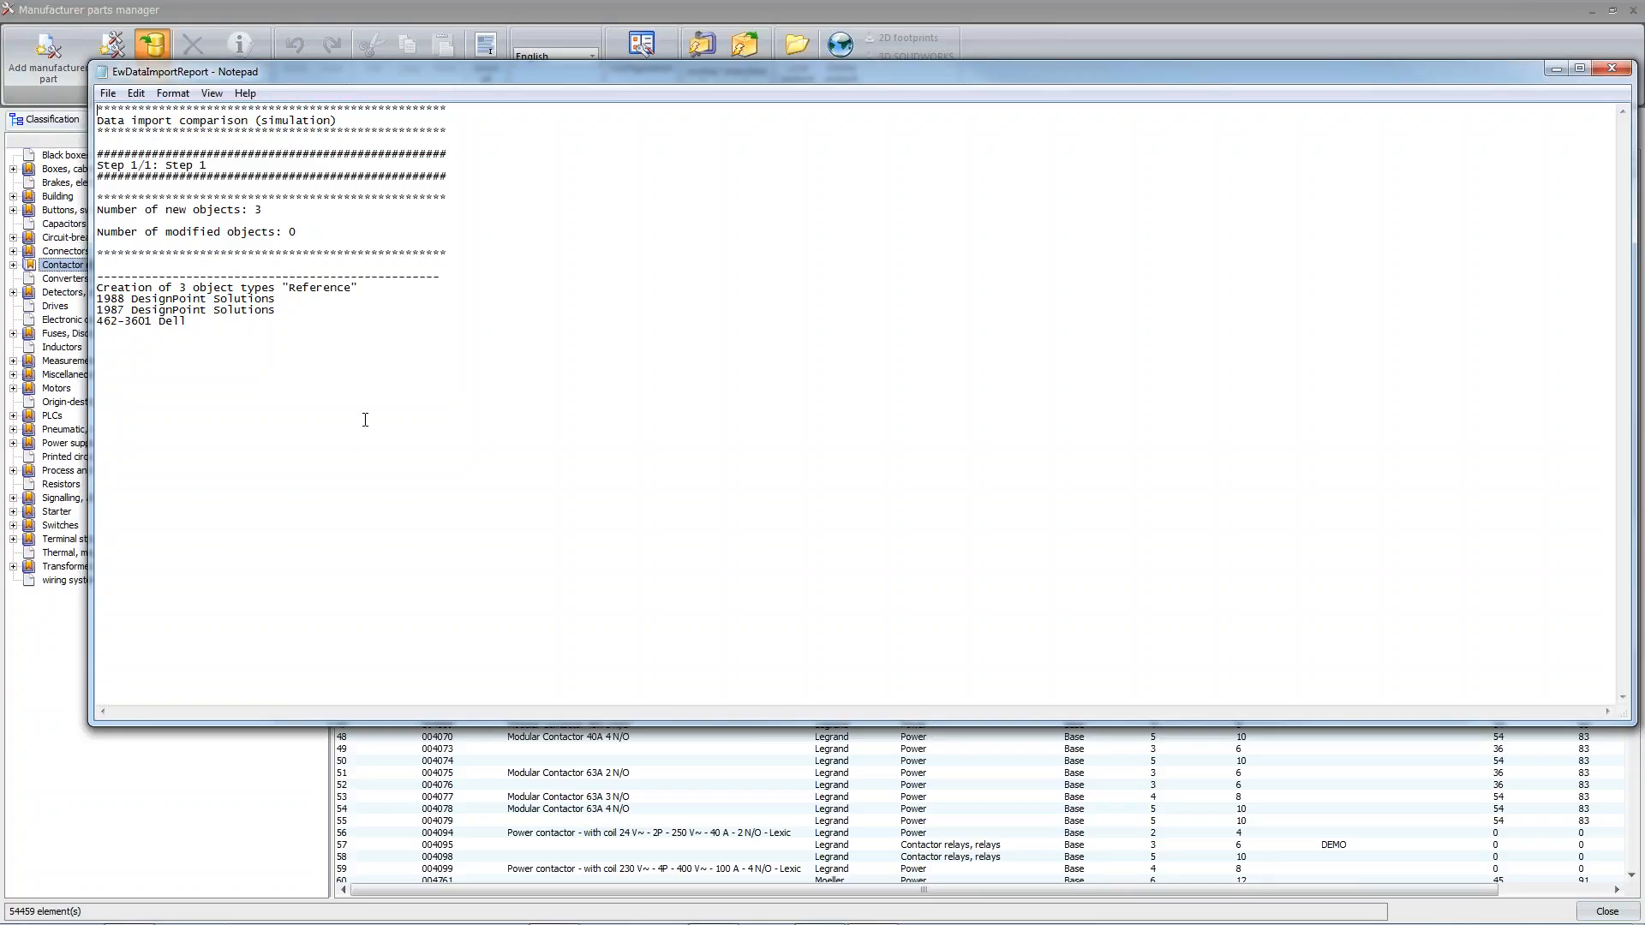
Check the new and modified objects in the comparison report, and import the compared parts through to the end of the wizard
mouse_move(99, 213)
mouse_down()
mouse_move(299, 213)
mouse_move(90, 237)
mouse_up()
click(299, 213)
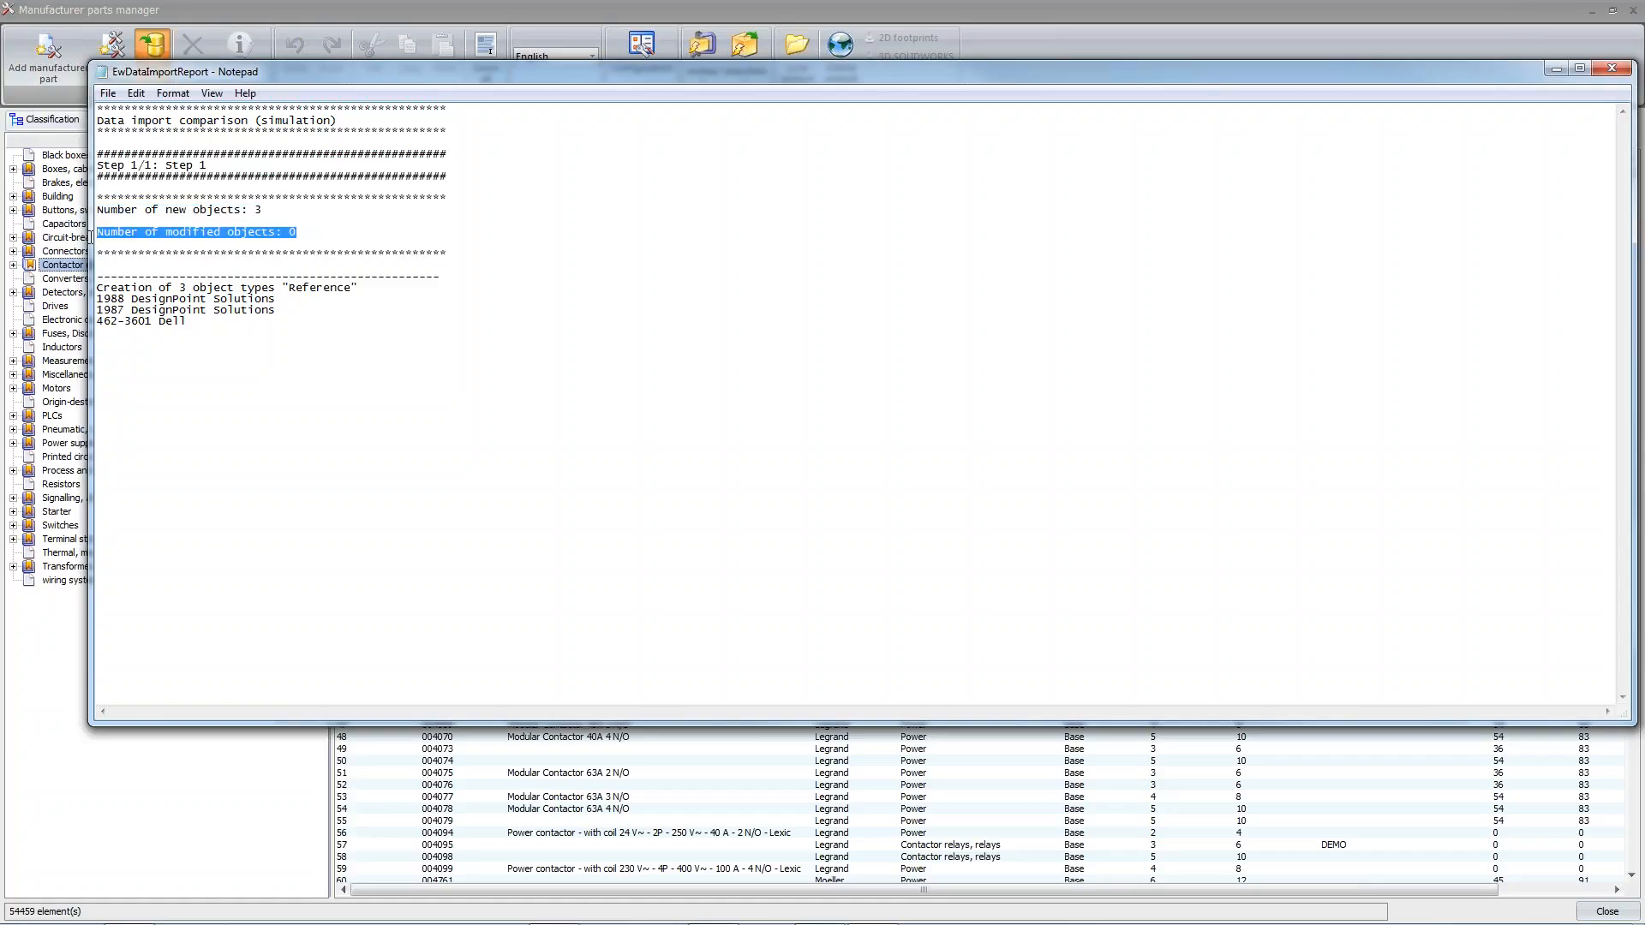
click(378, 241)
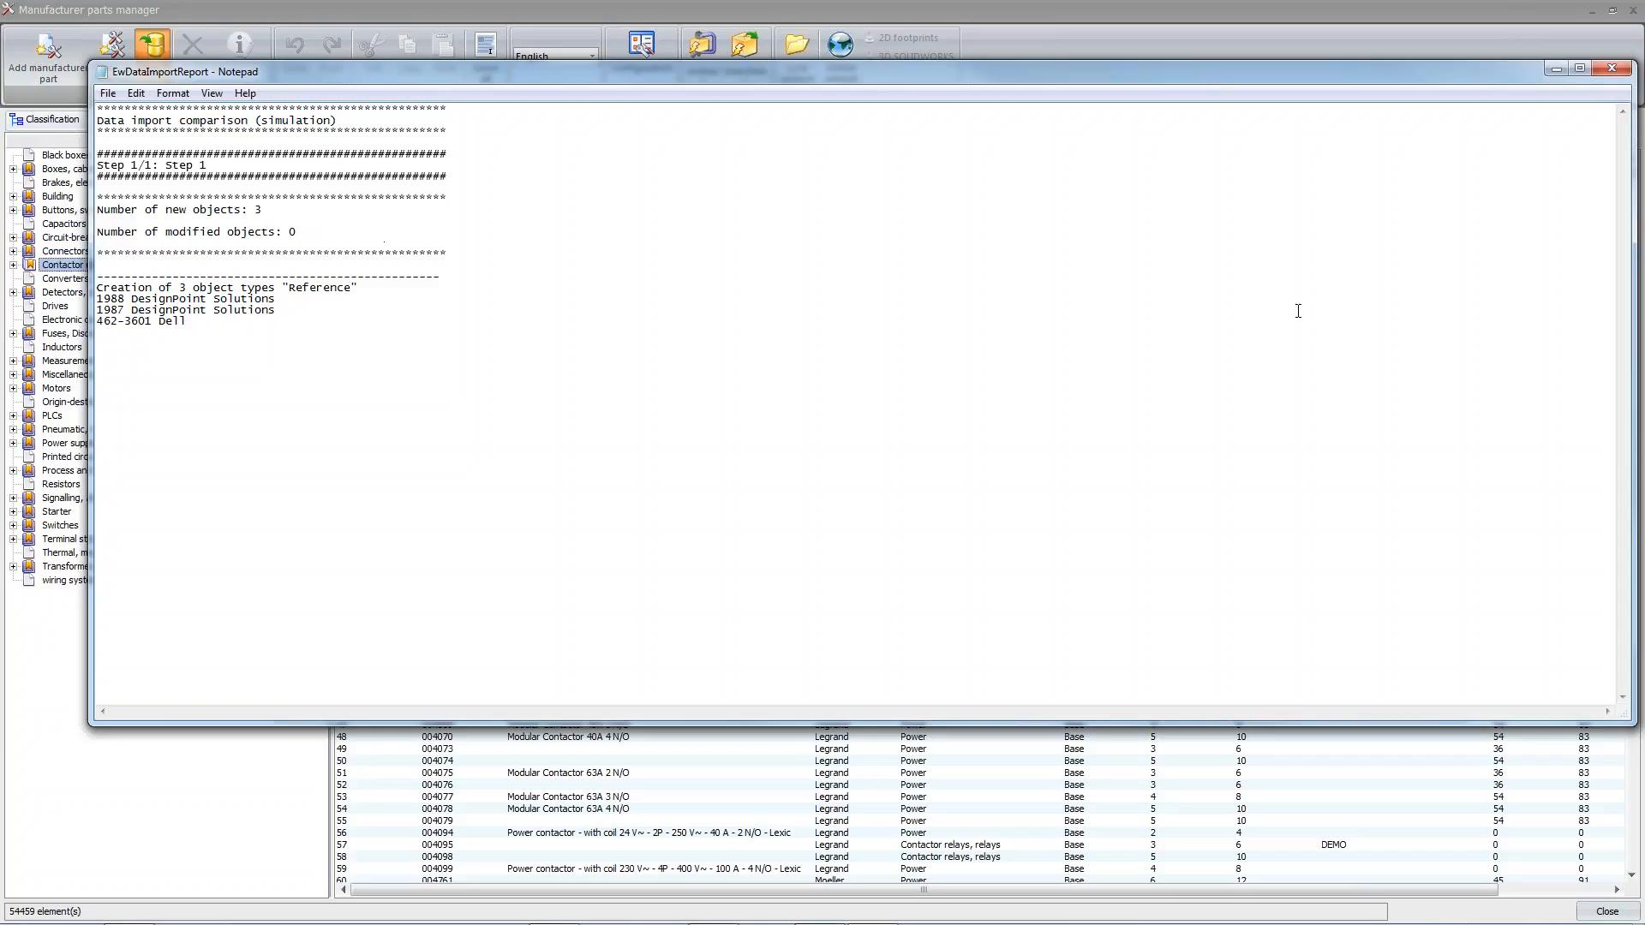
click(1612, 69)
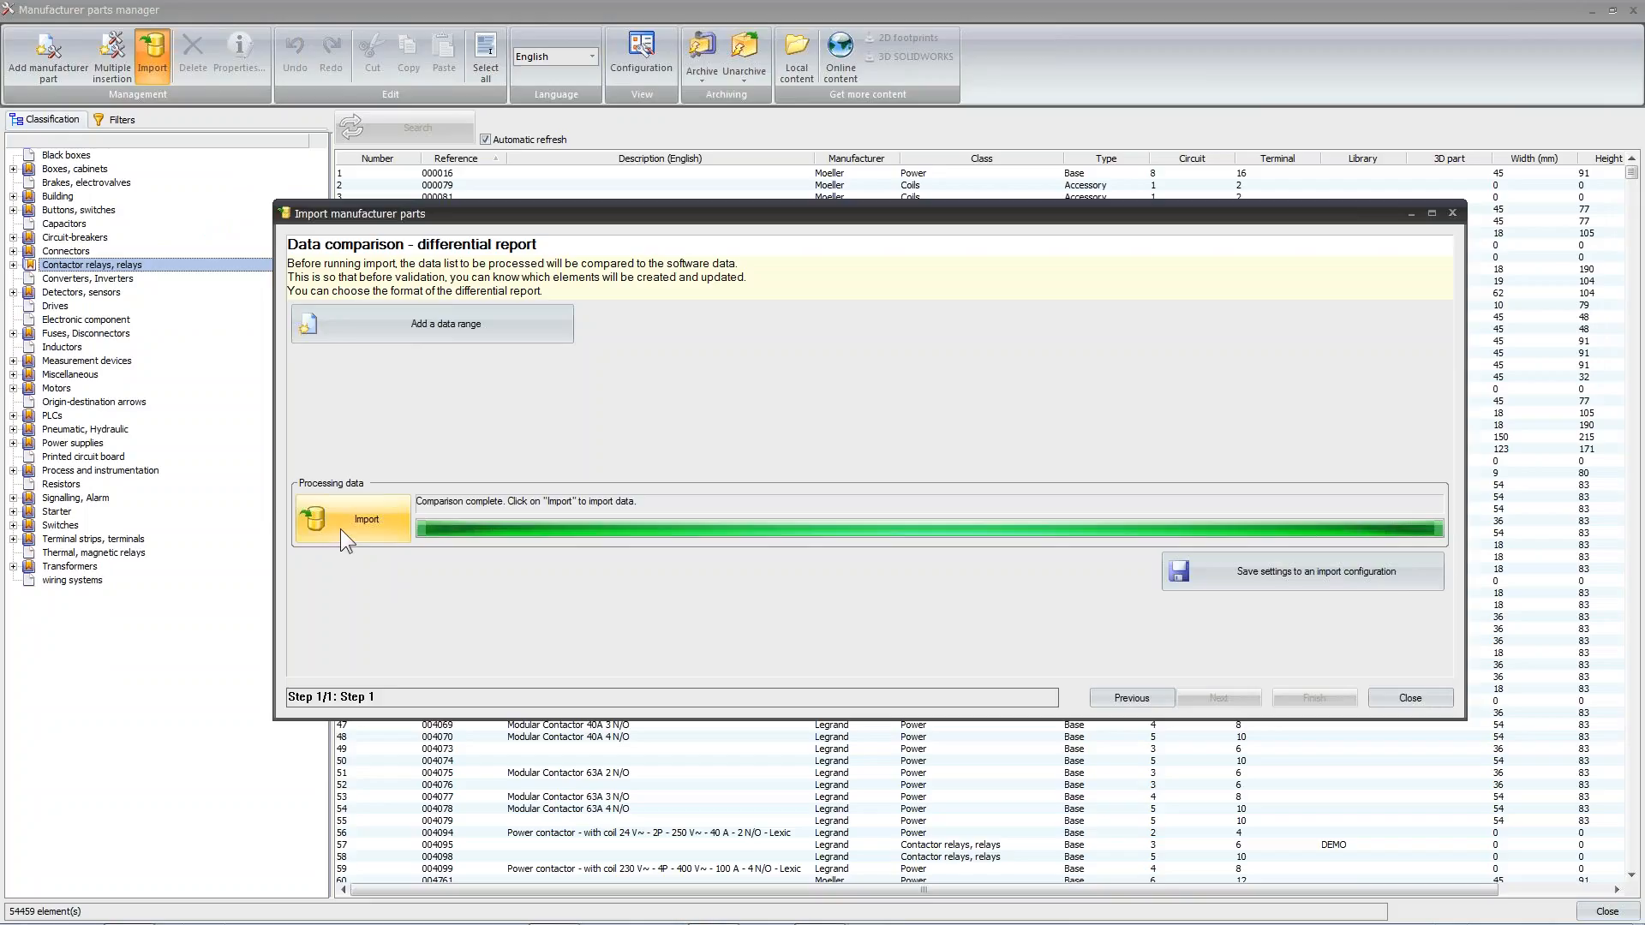
click(341, 528)
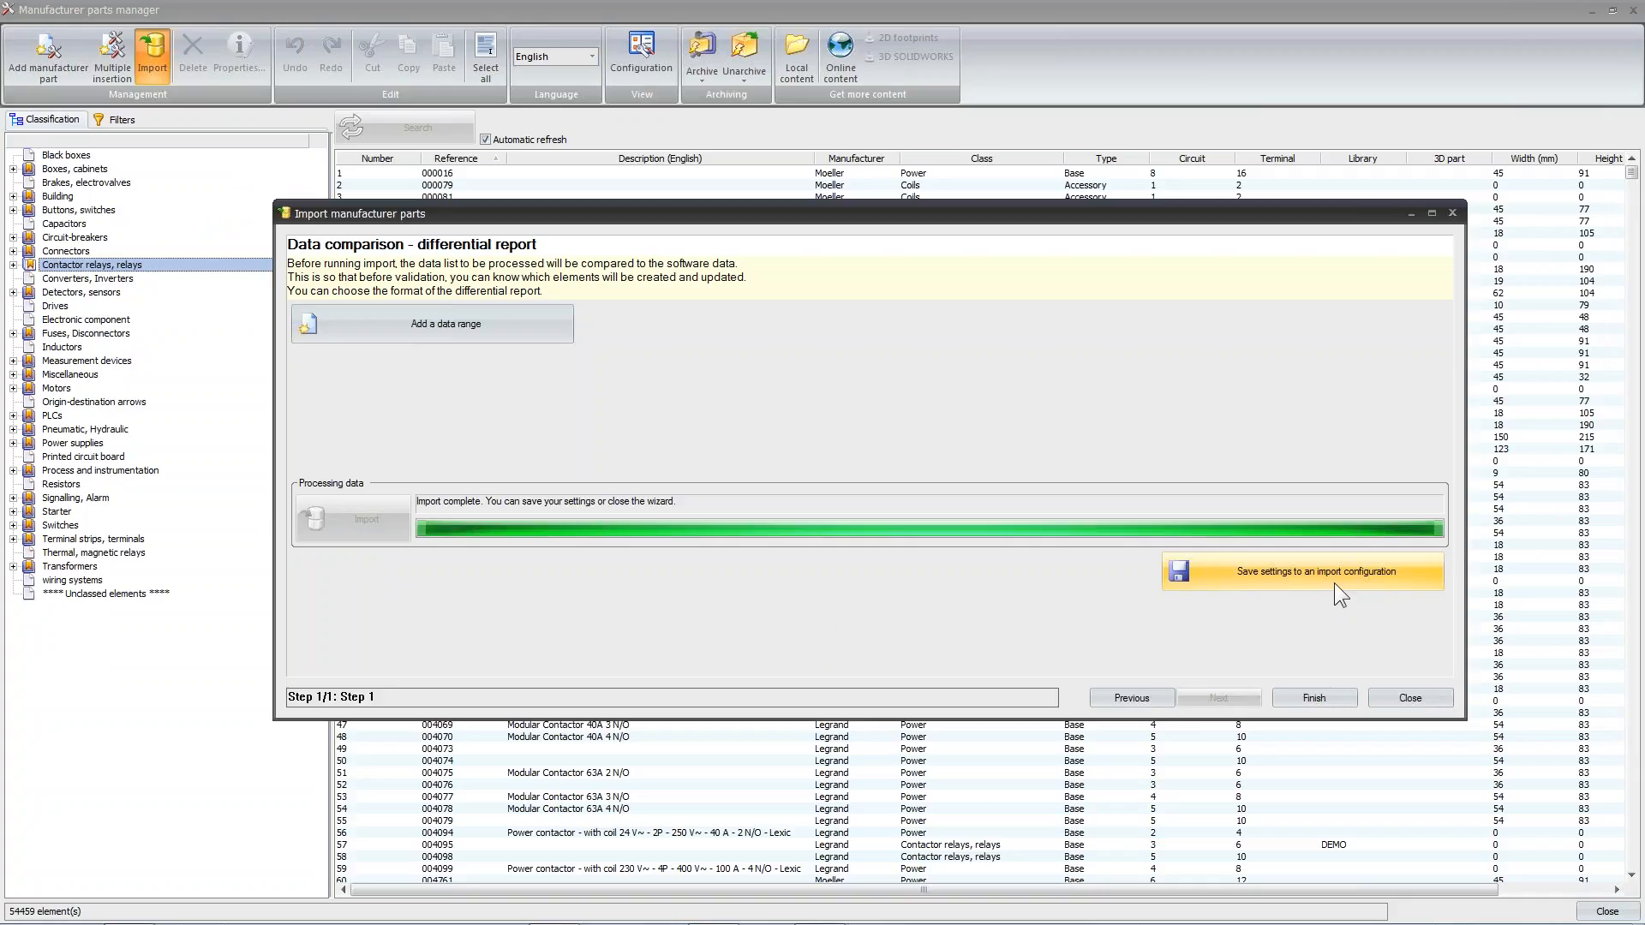
click(1320, 700)
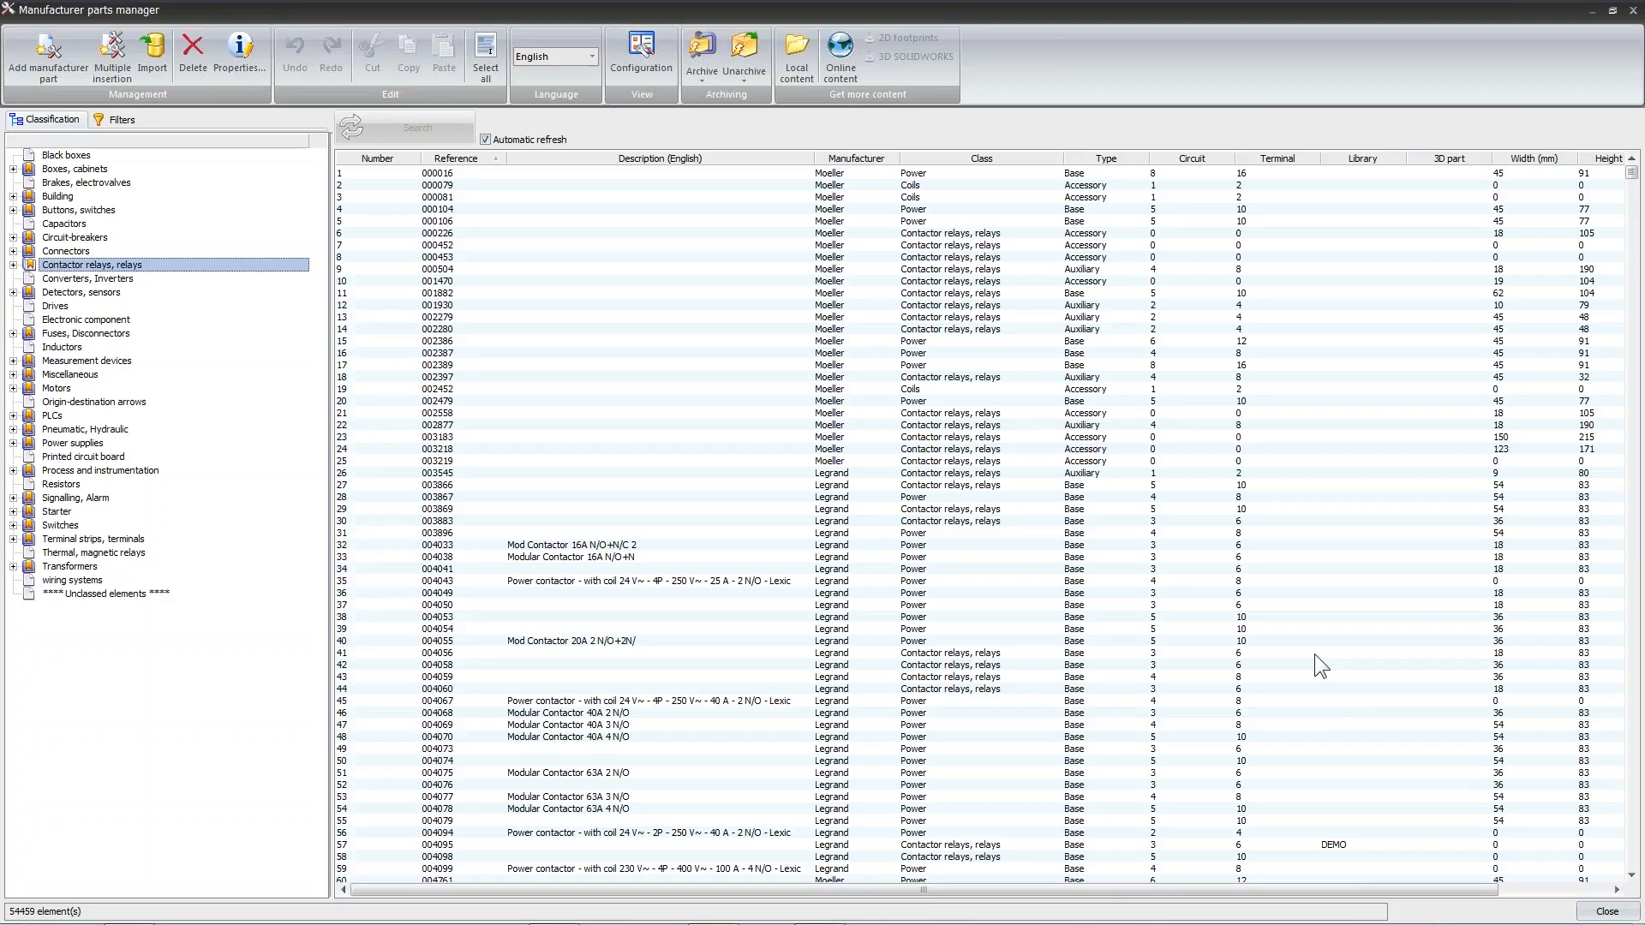
Remove the class restriction from the parts filters and filter the library by the manufacturer DesignPoint Solutions
click(115, 124)
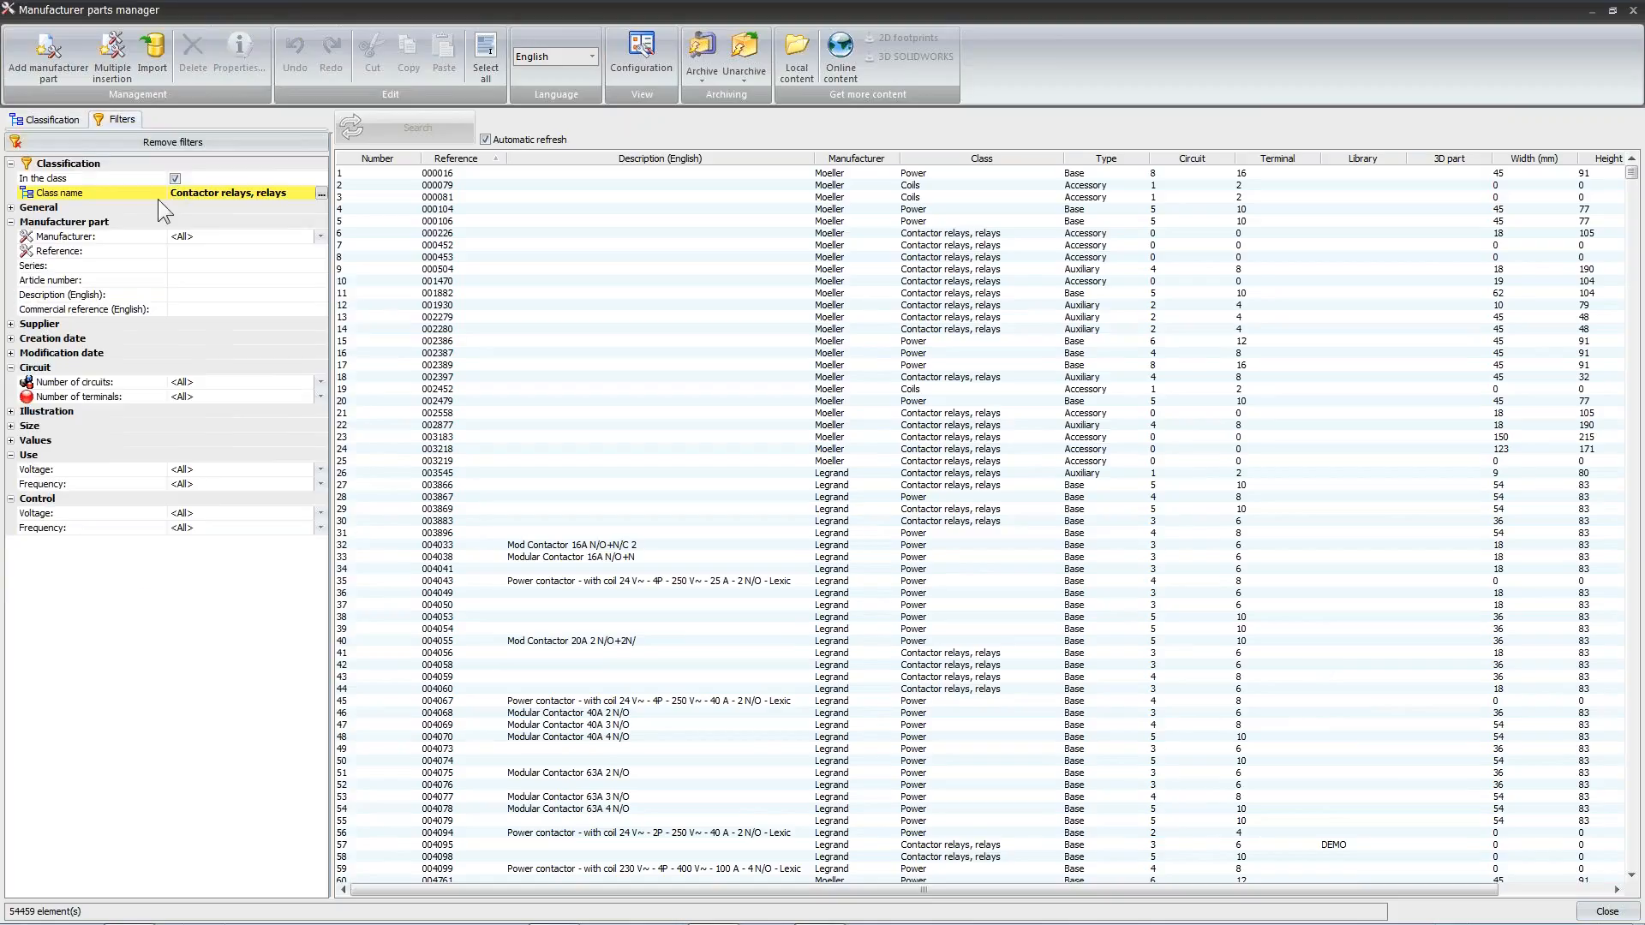
click(175, 179)
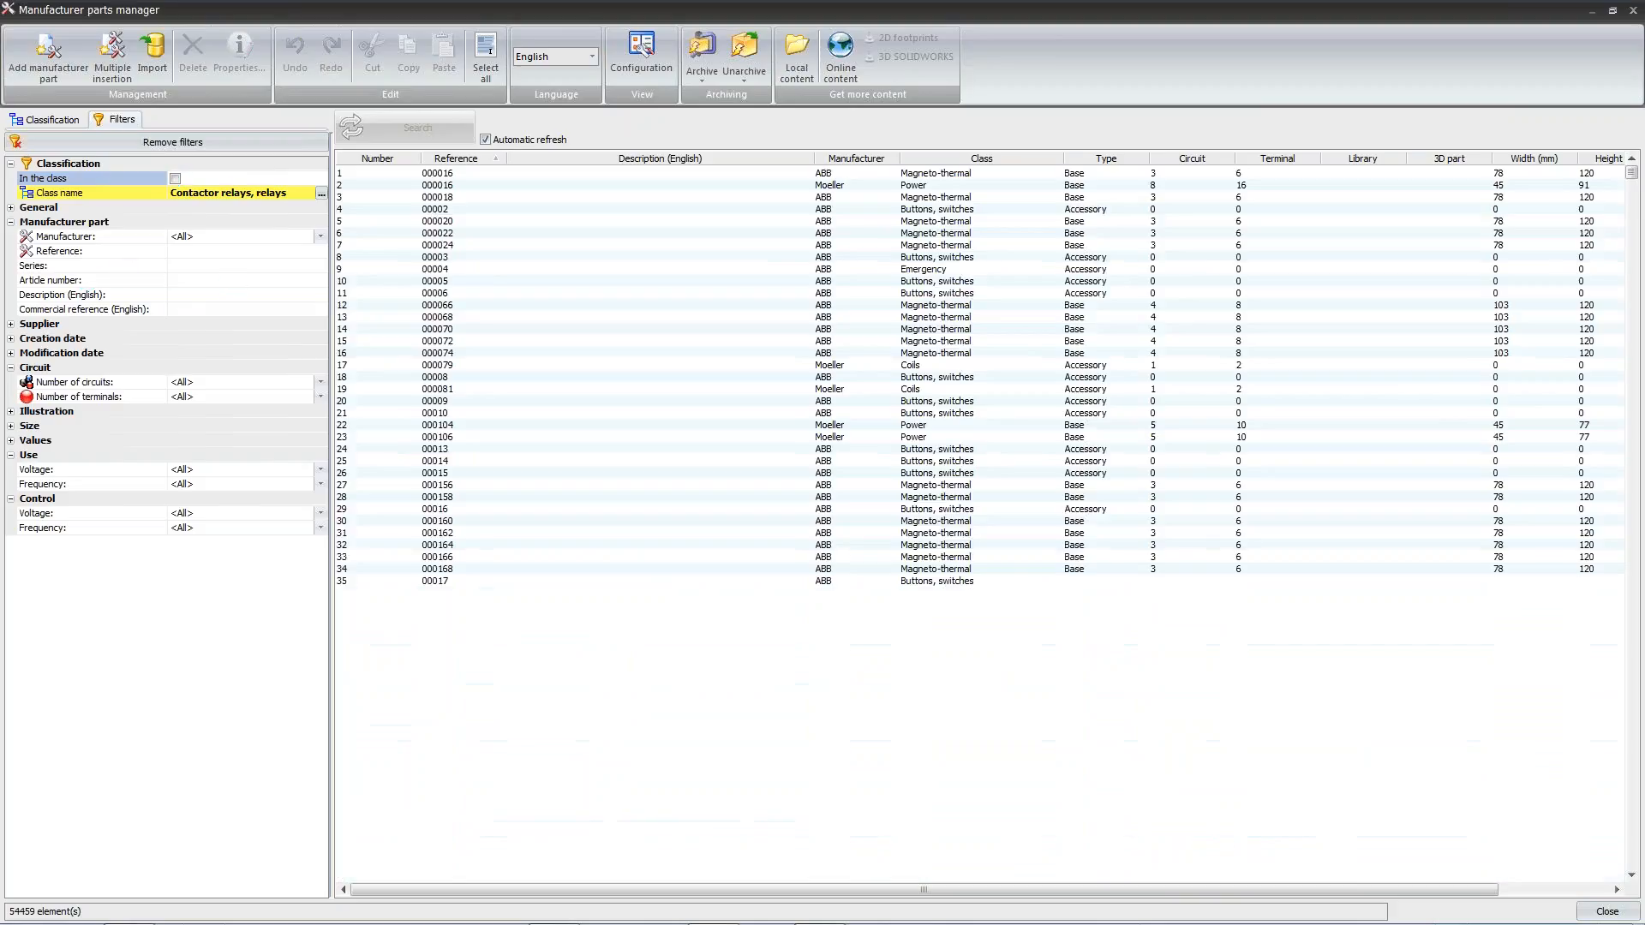
click(199, 239)
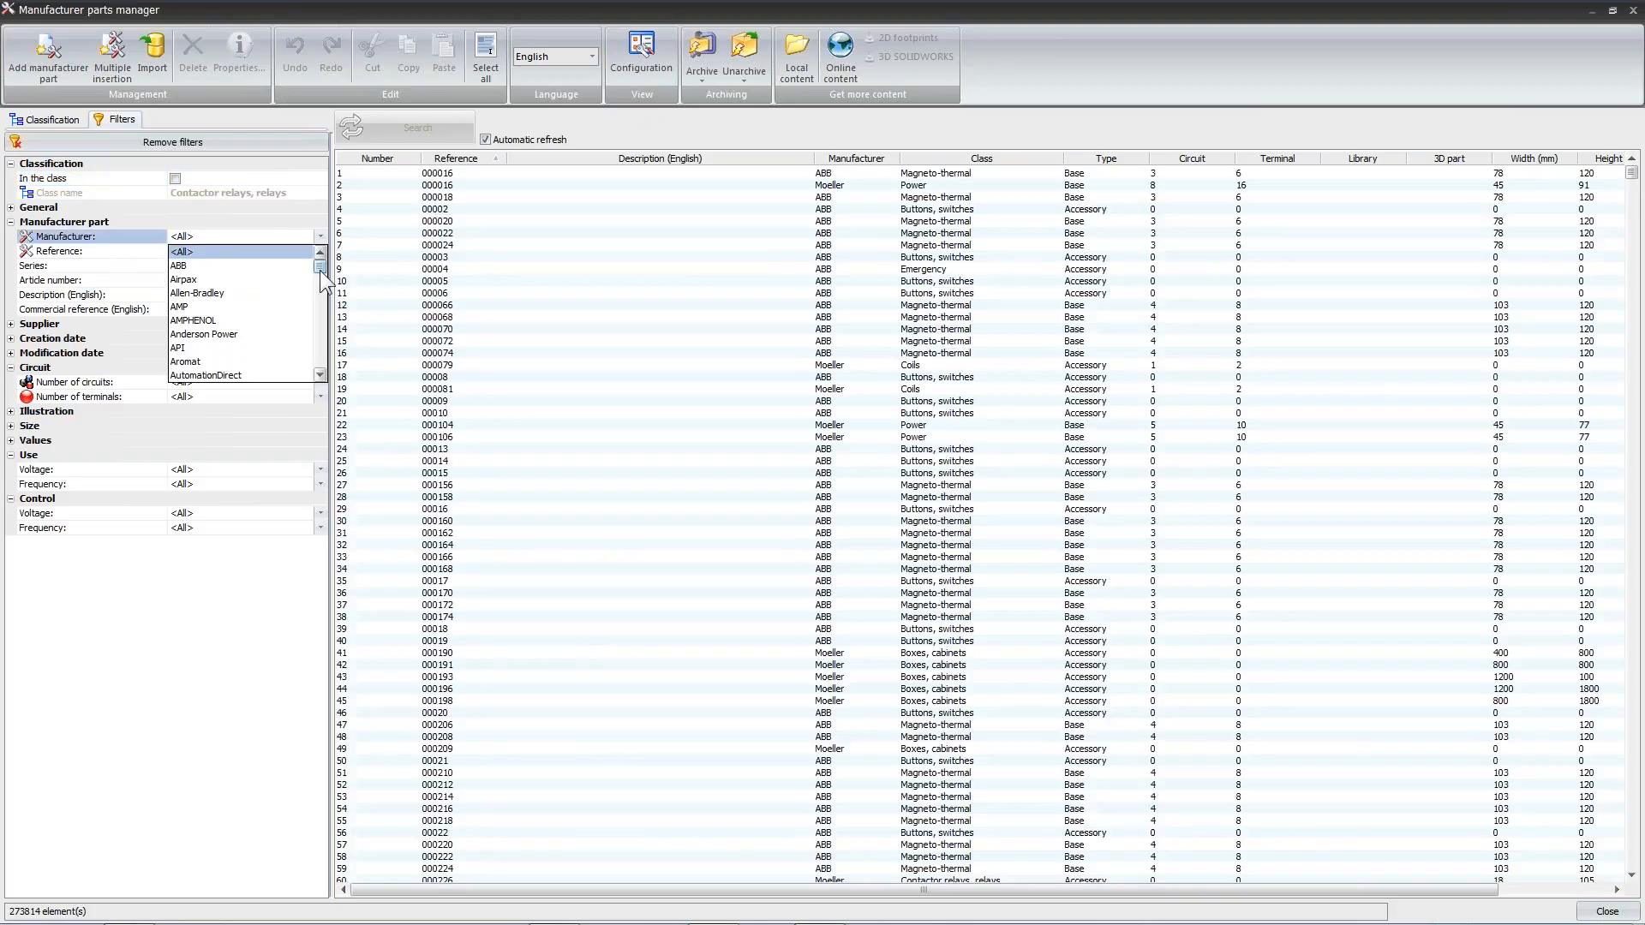
drag(317, 269, 311, 292)
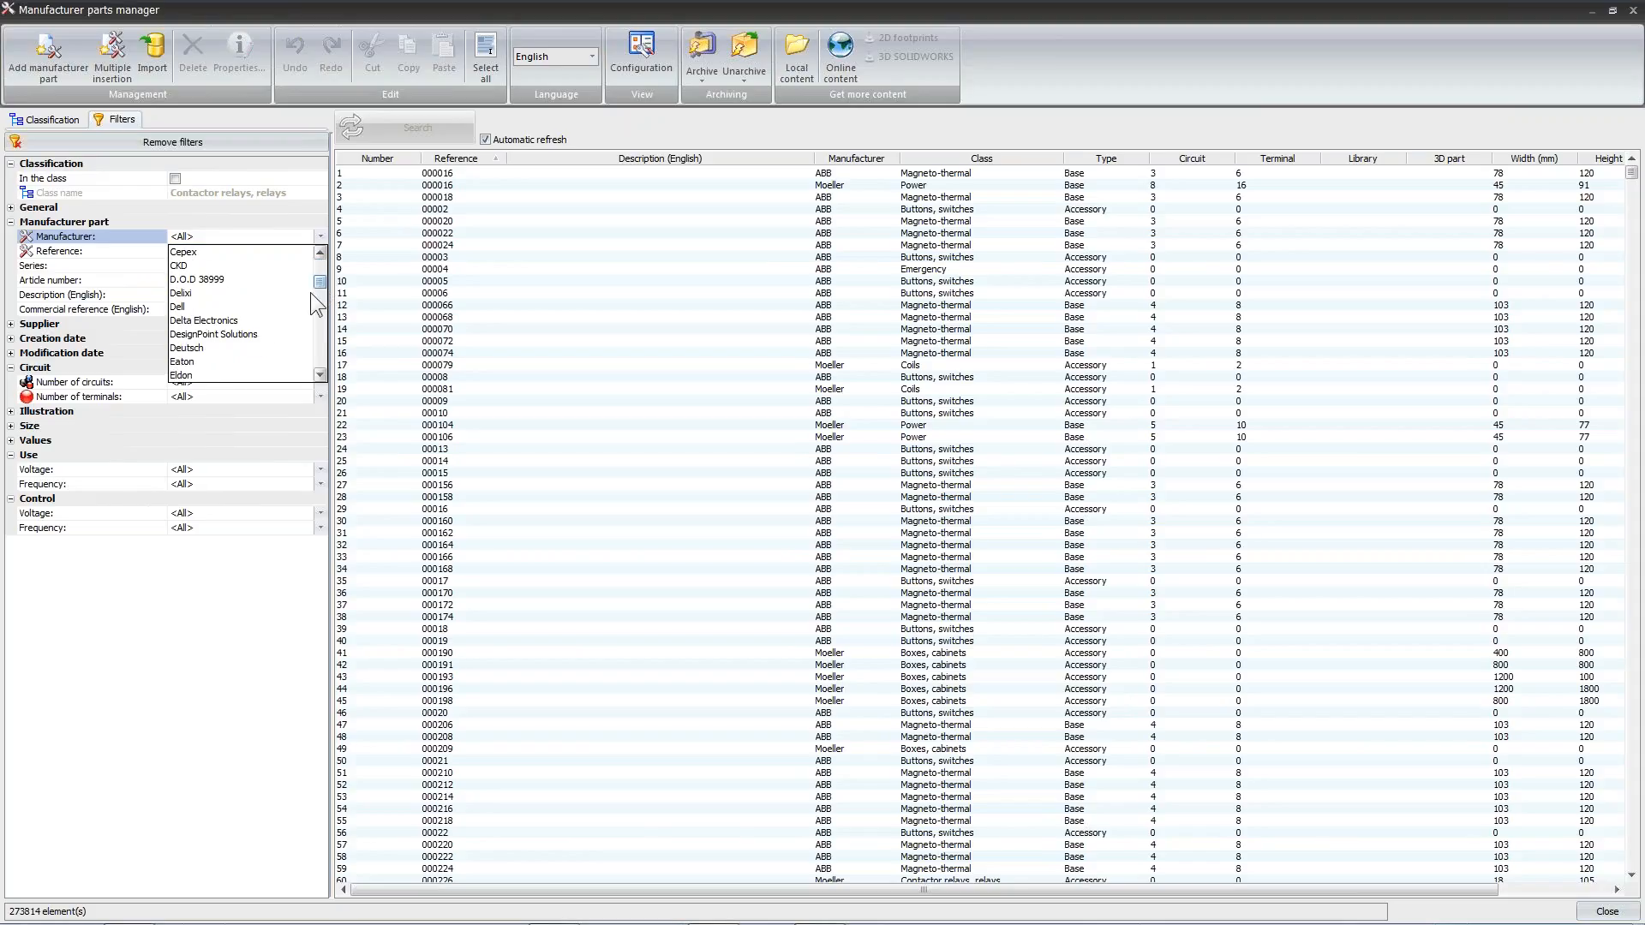
click(253, 336)
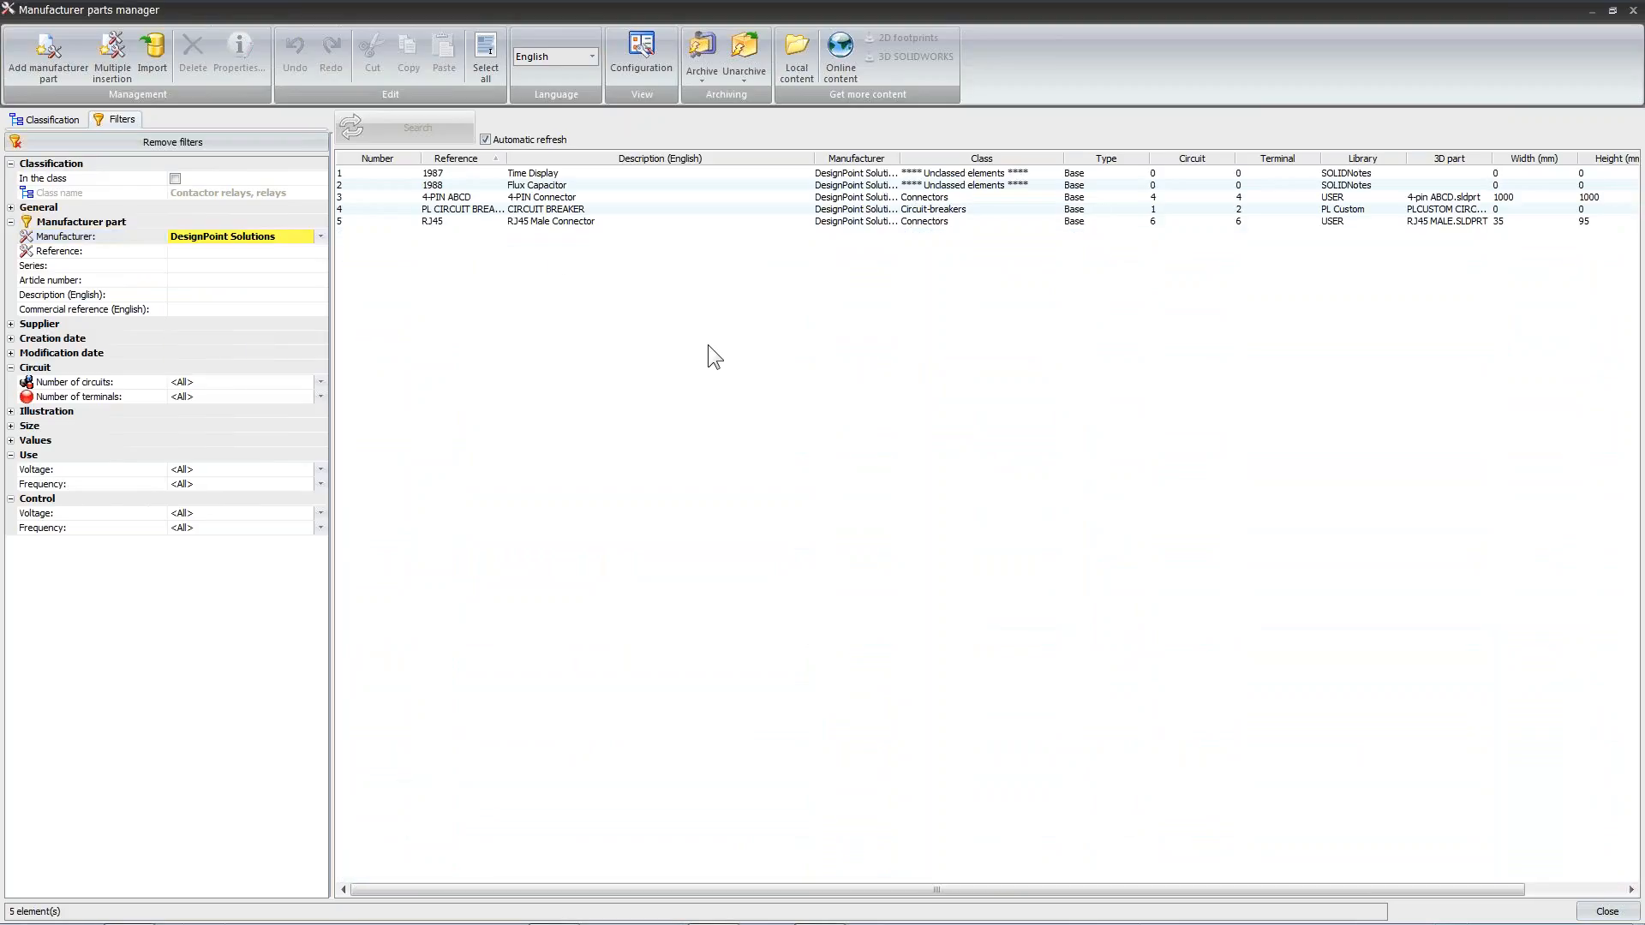
Examine the imported Time Display and Flux Capacitor parts, and look for Dell among the available manufacturers
click(557, 172)
ctrl+click(565, 185)
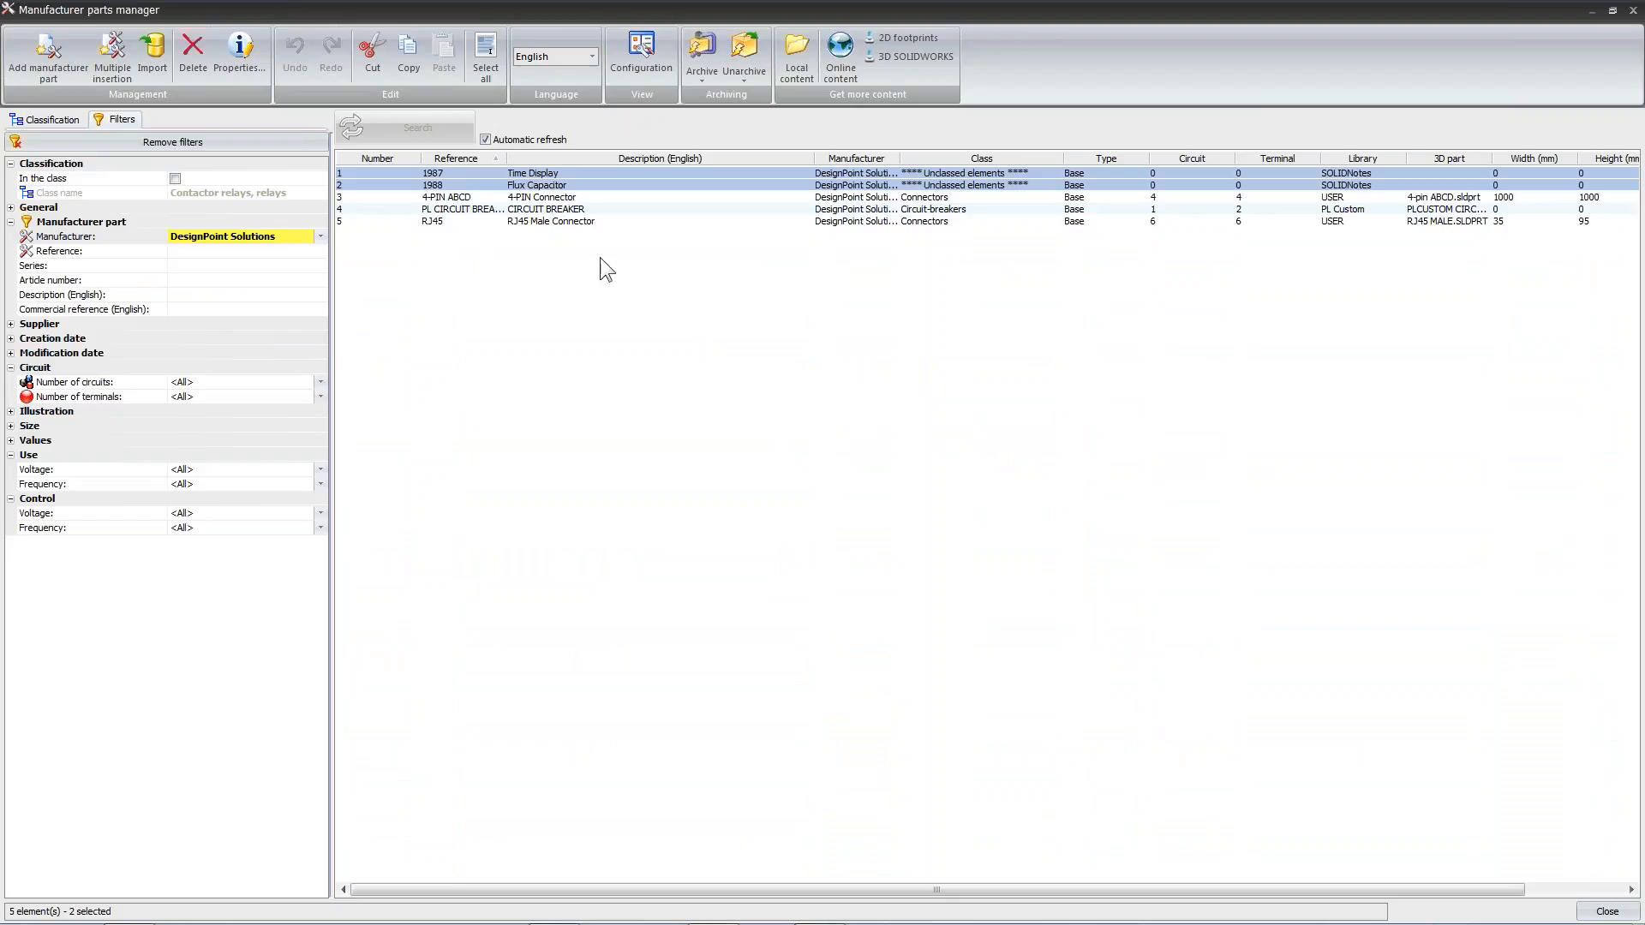
click(624, 310)
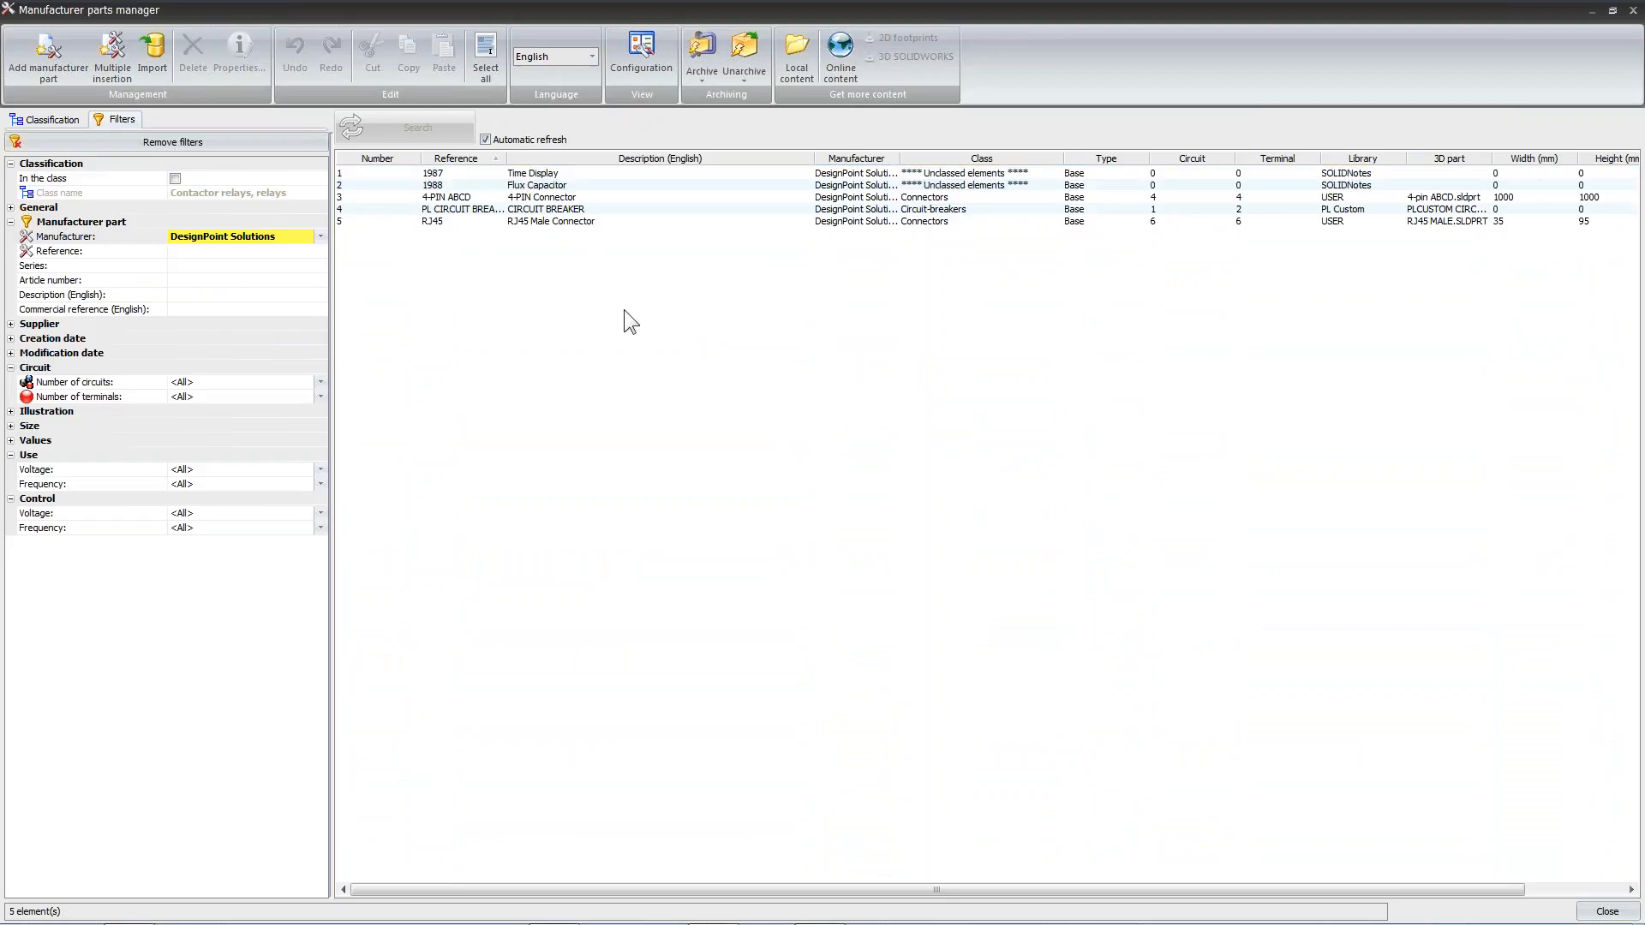
click(318, 237)
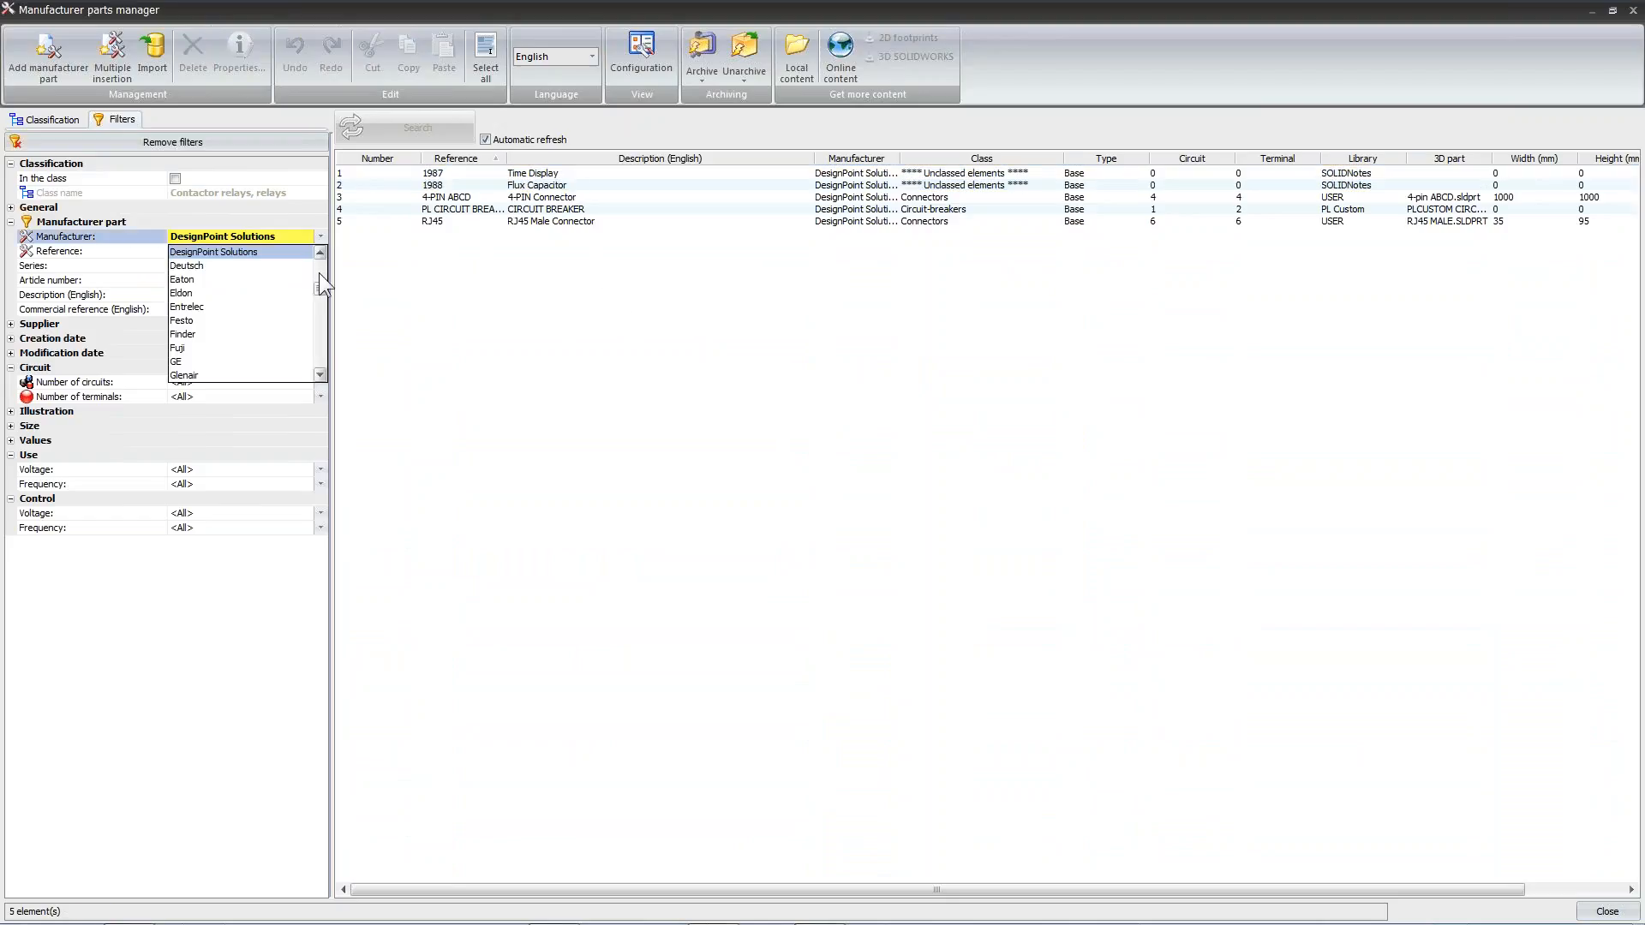
drag(322, 286, 322, 279)
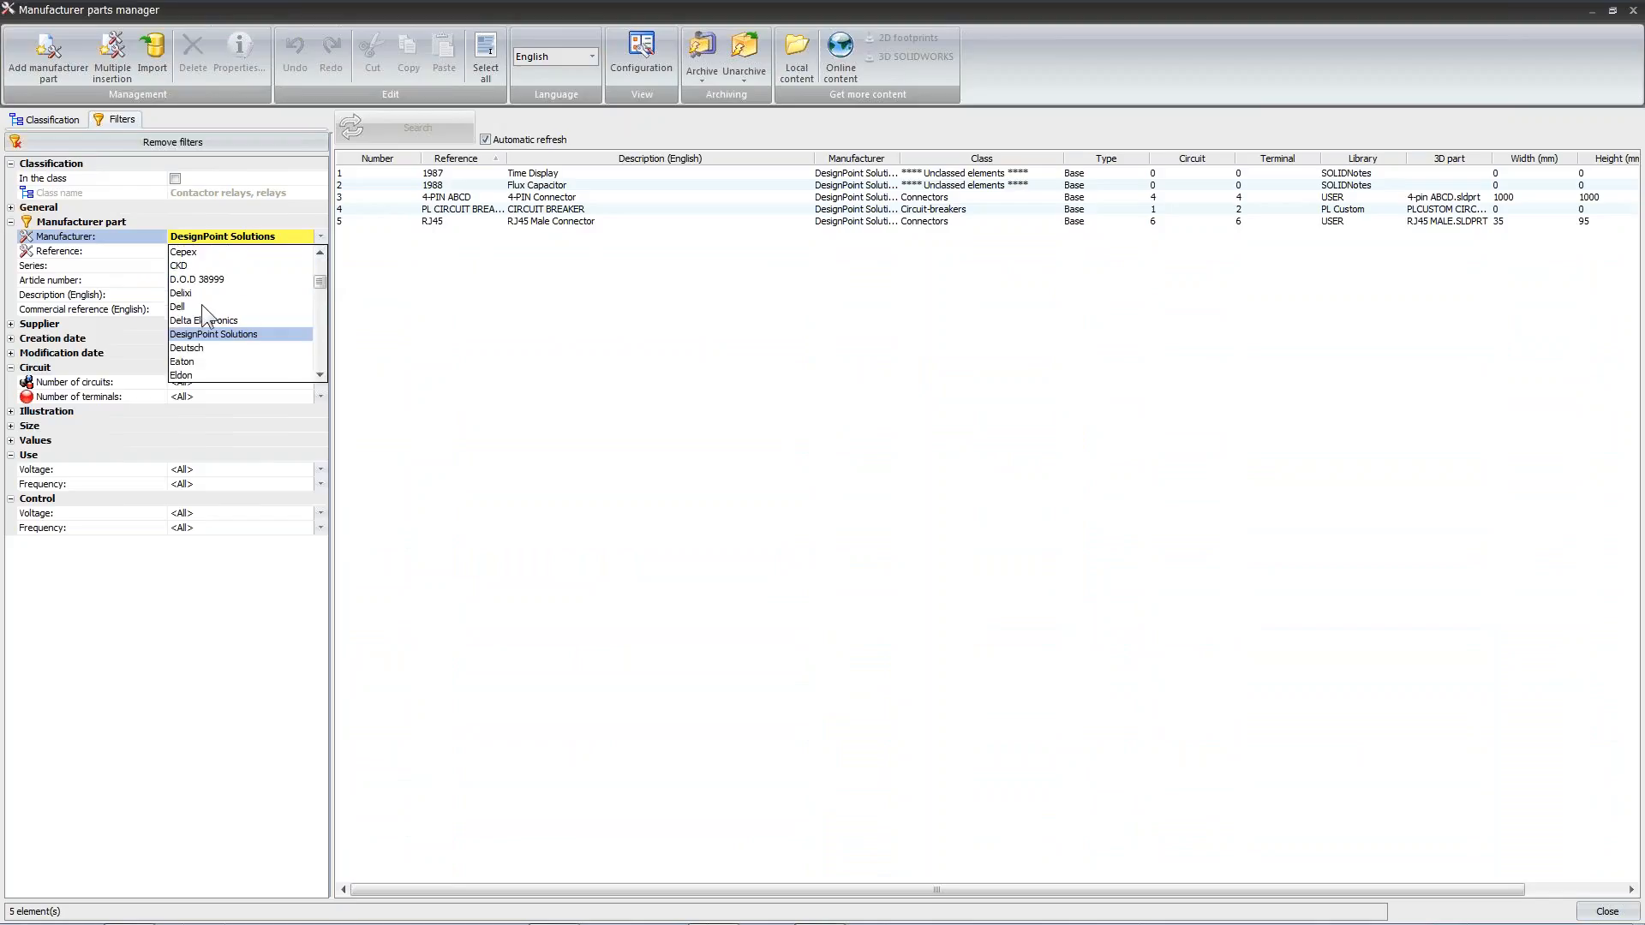
click(634, 329)
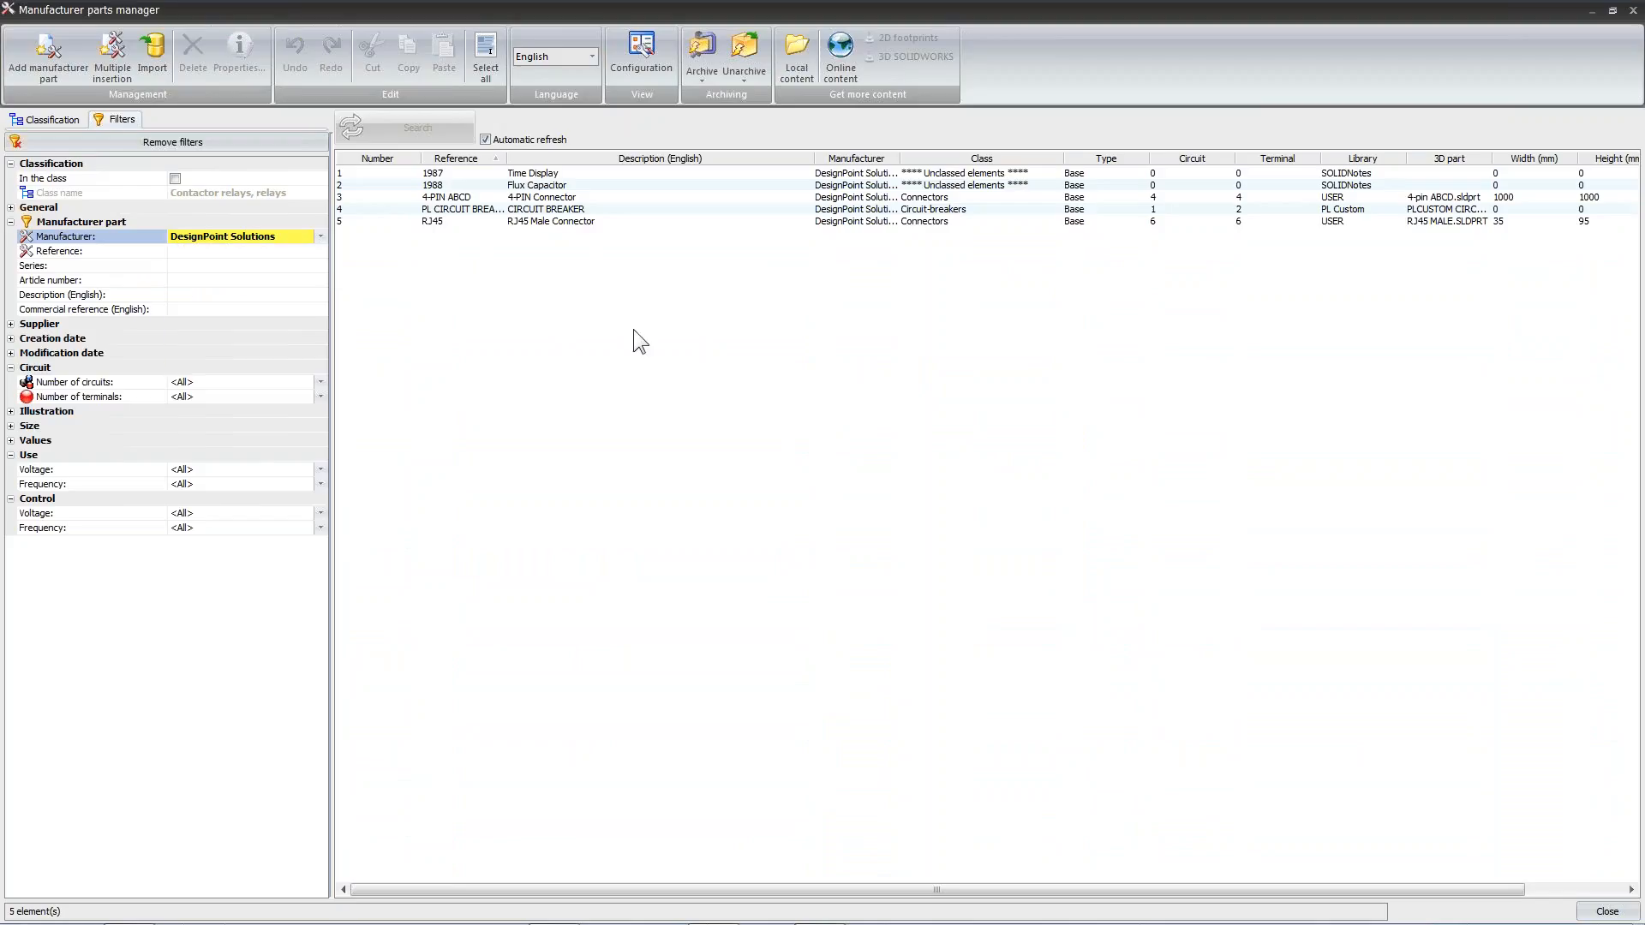
Open the properties of the Flux Capacitor part and assign it to the Capacitors class
click(586, 185)
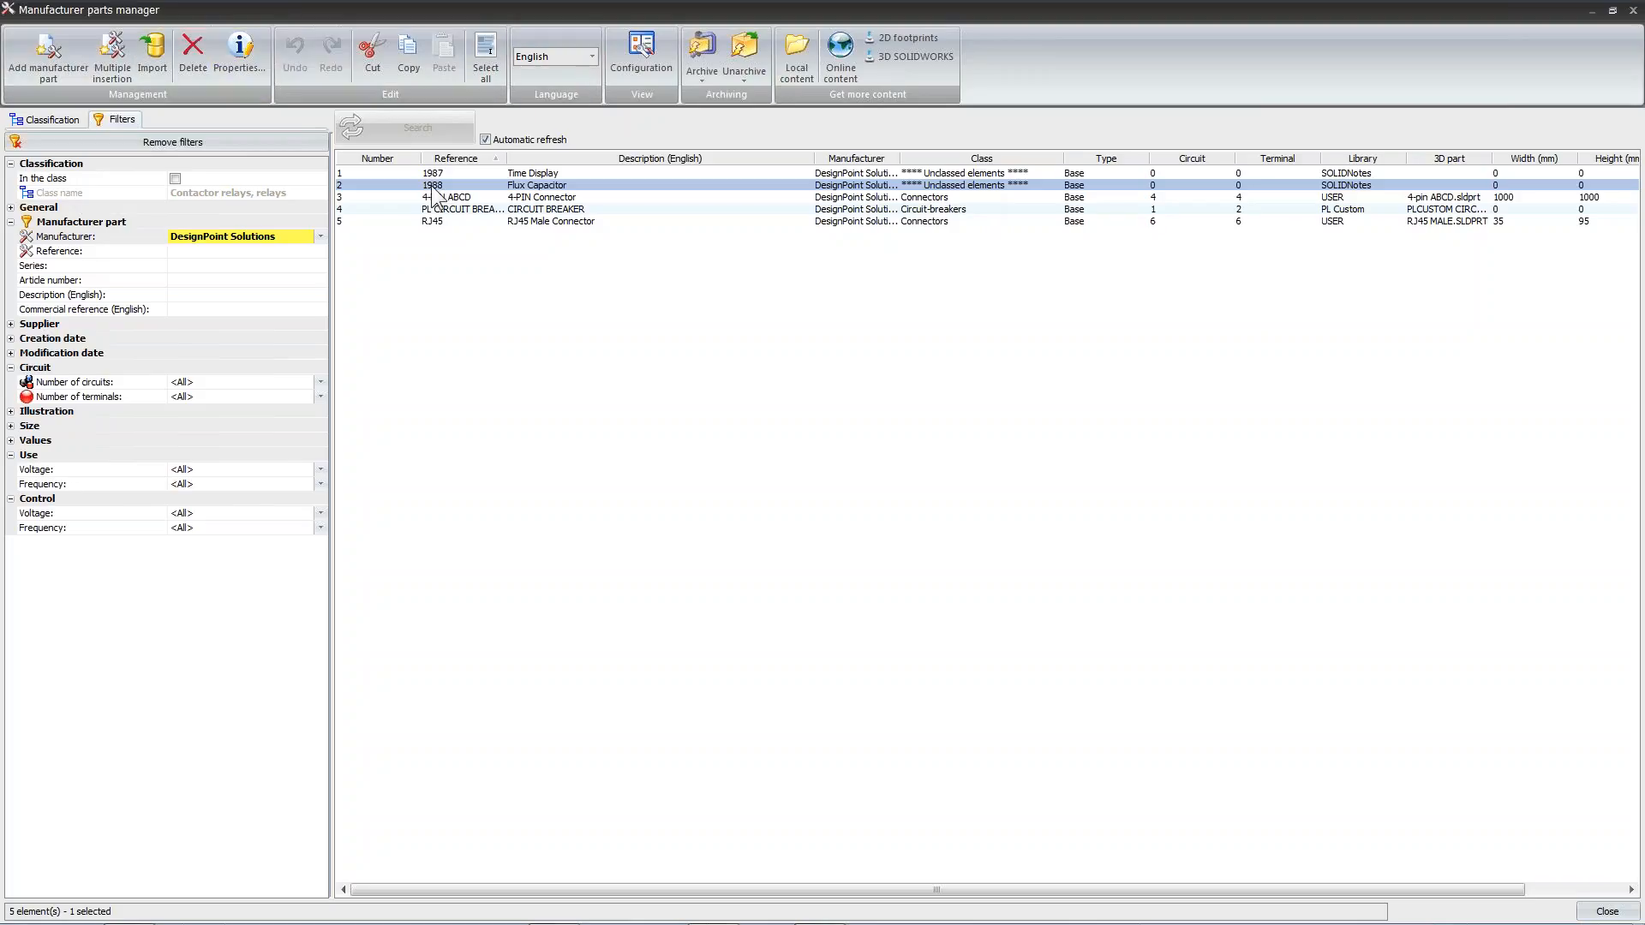
click(241, 64)
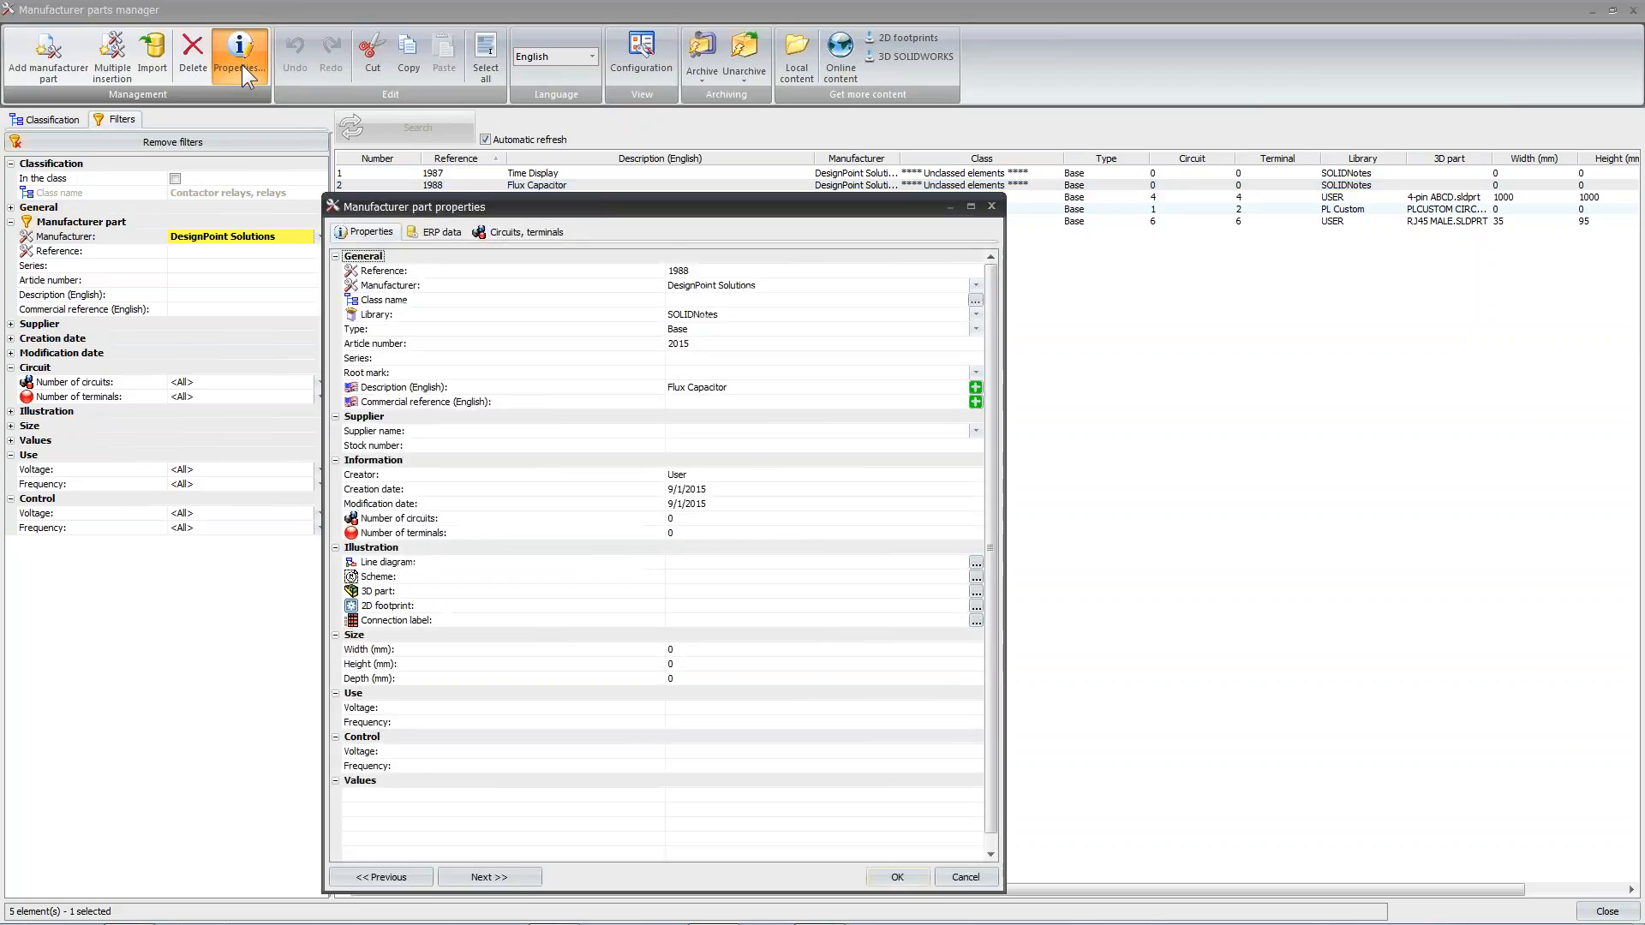
drag(632, 209, 790, 69)
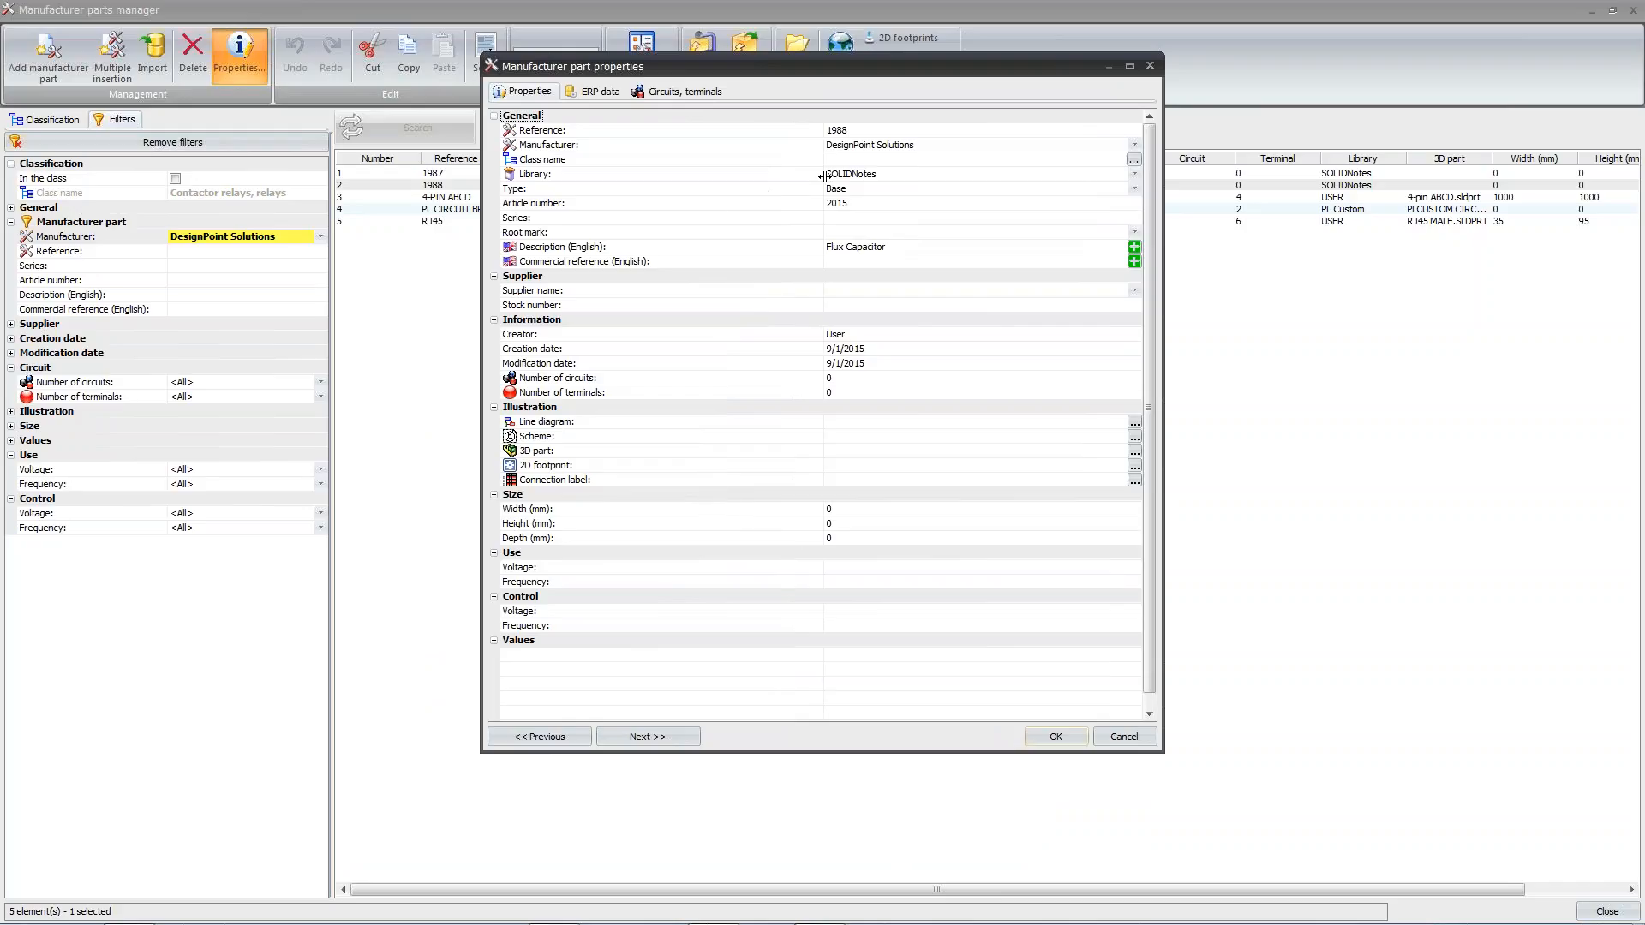
click(880, 161)
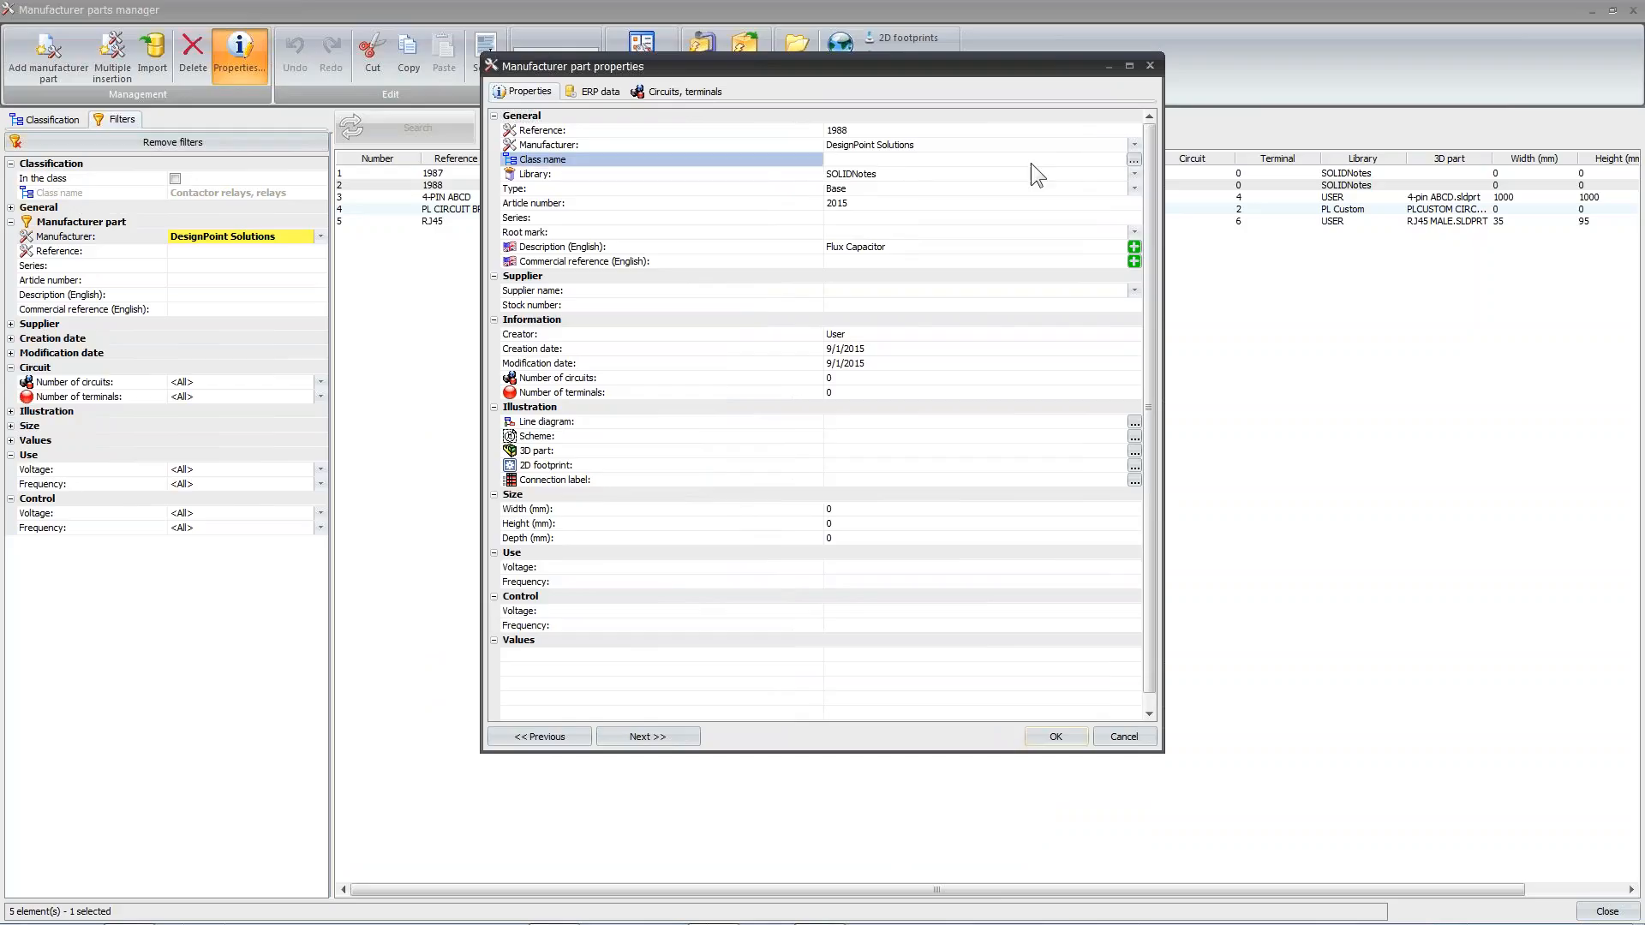
click(1133, 159)
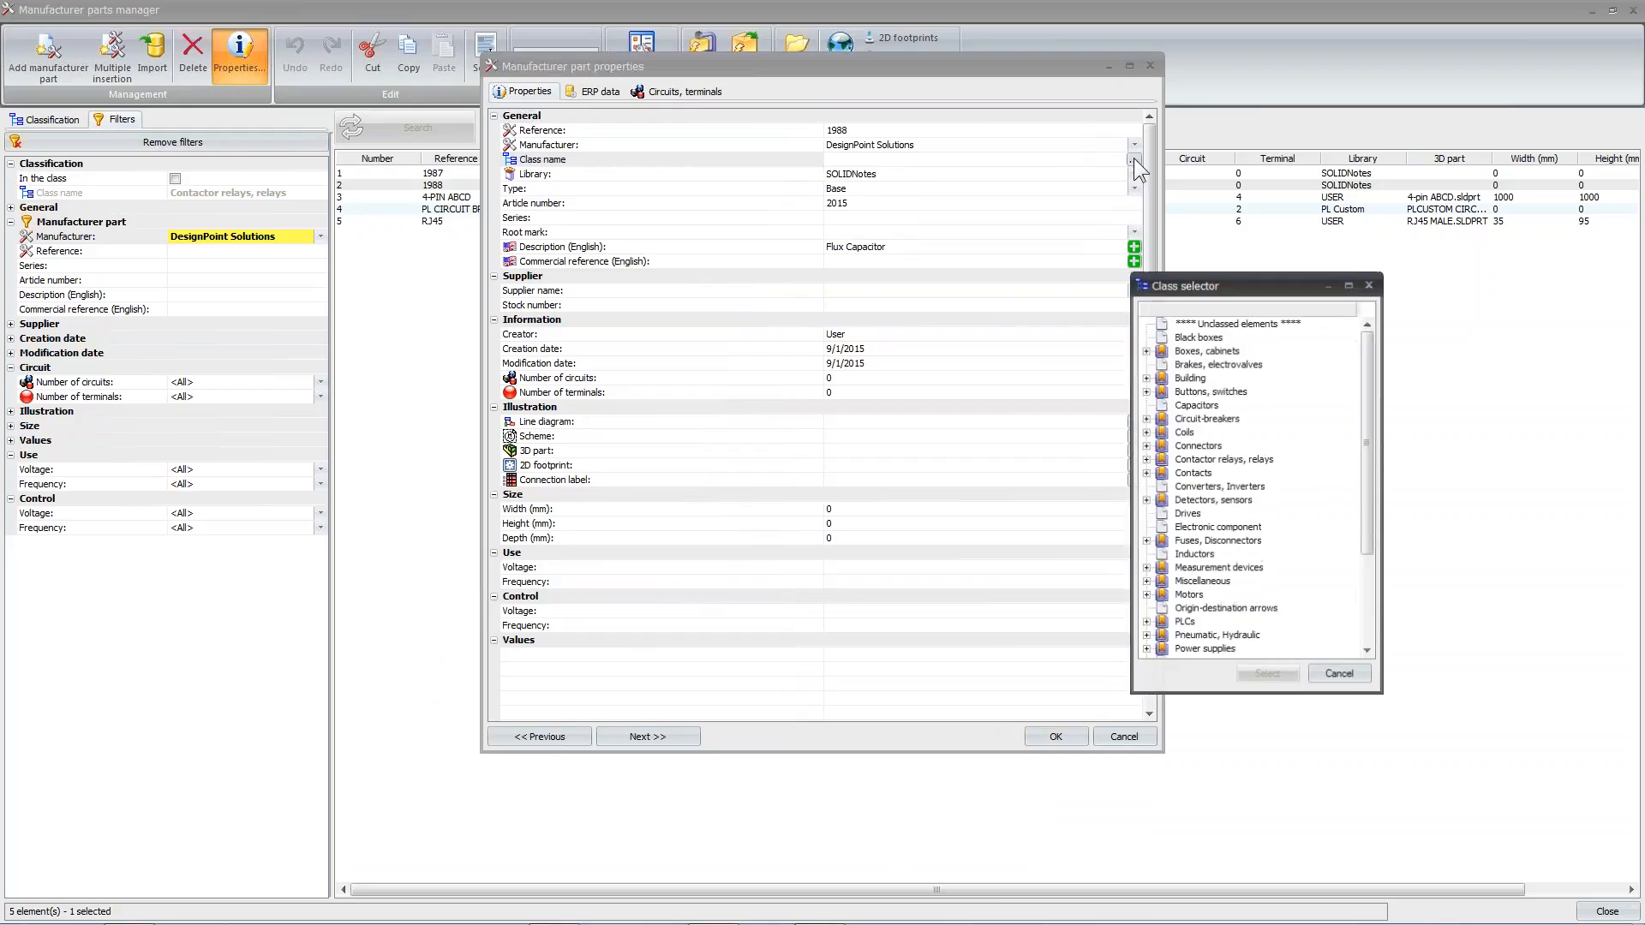
click(1212, 406)
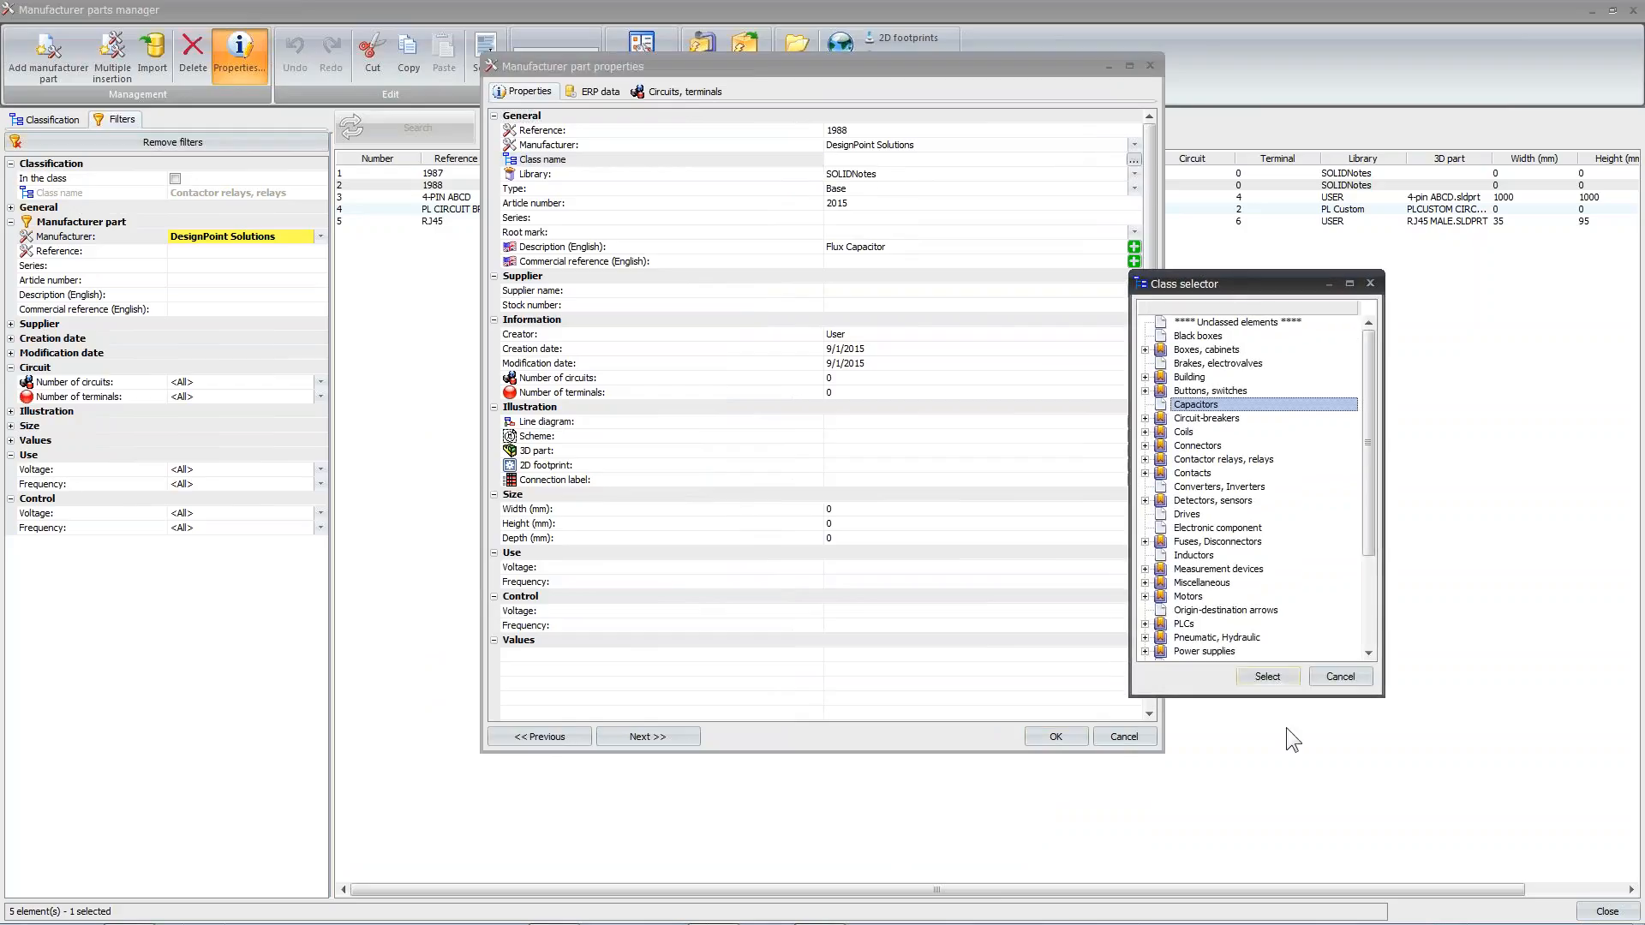
click(1267, 677)
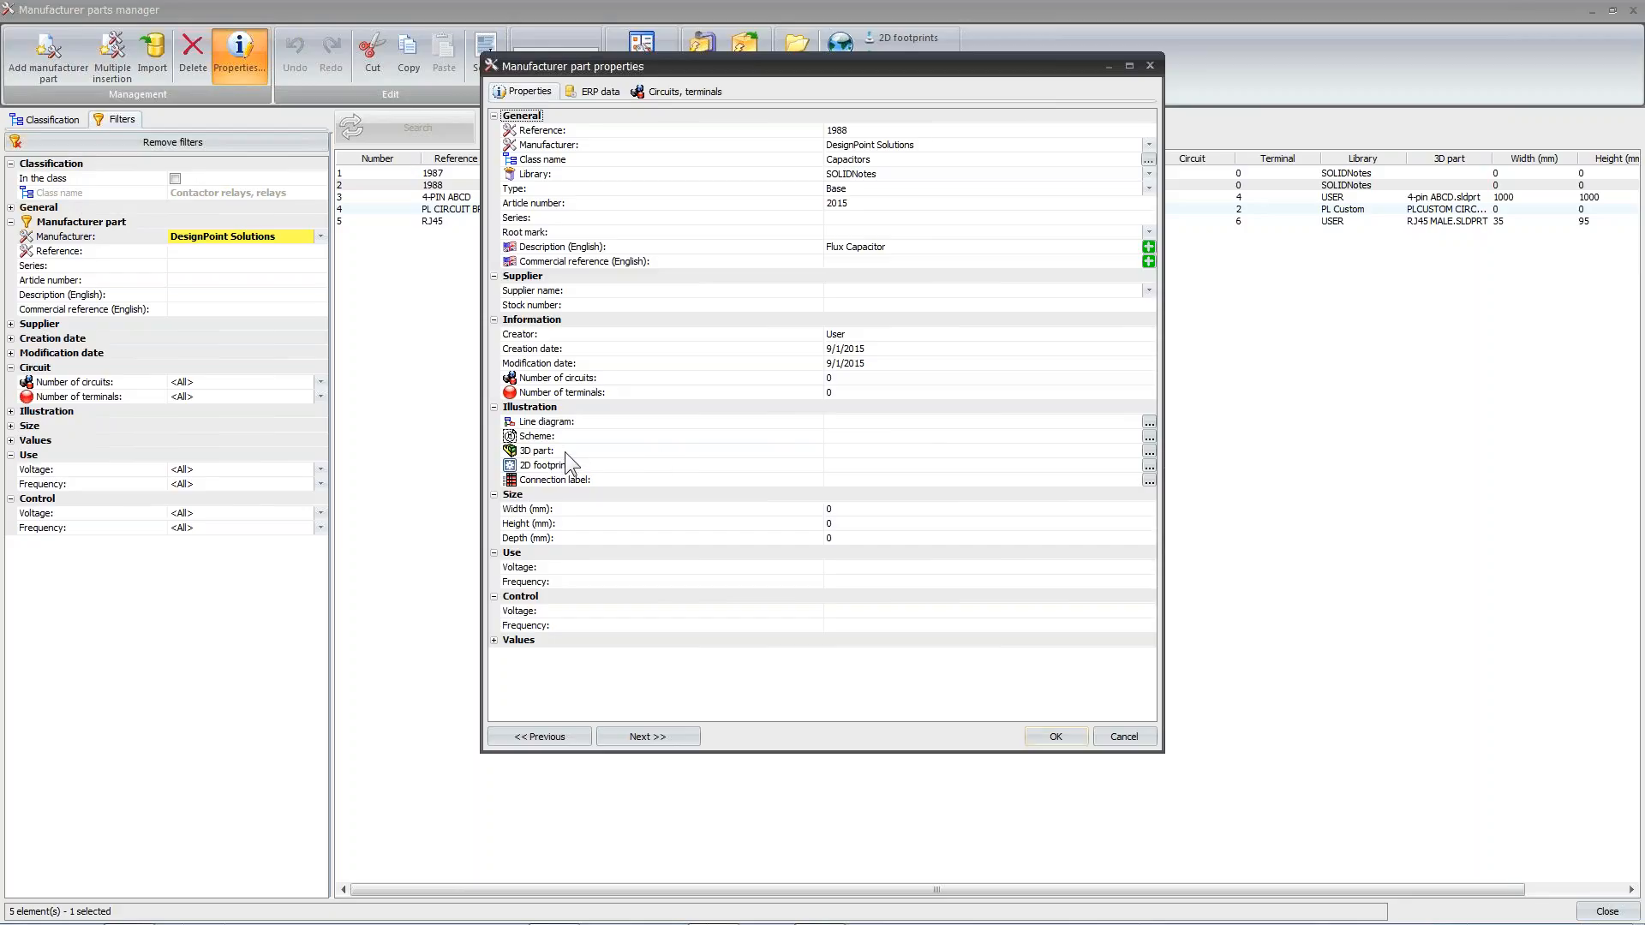
Start adding multiple circuits to the Flux Capacitor part, creating one circuit row with 3 terminals per circuit
click(701, 91)
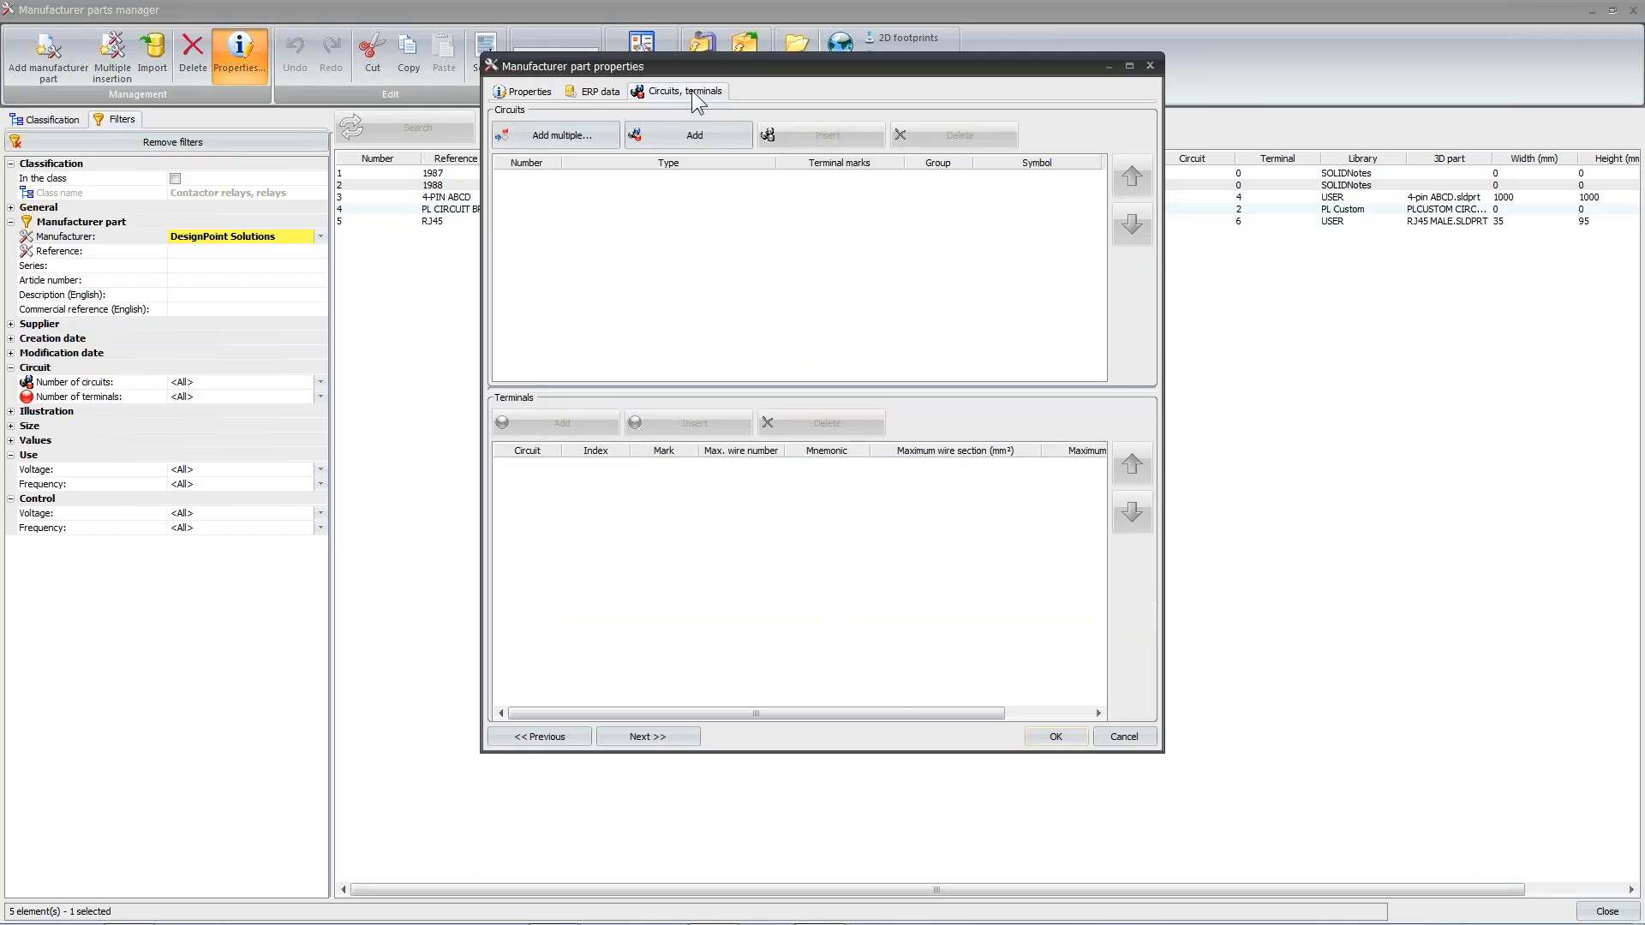
click(552, 139)
drag(533, 120, 788, 162)
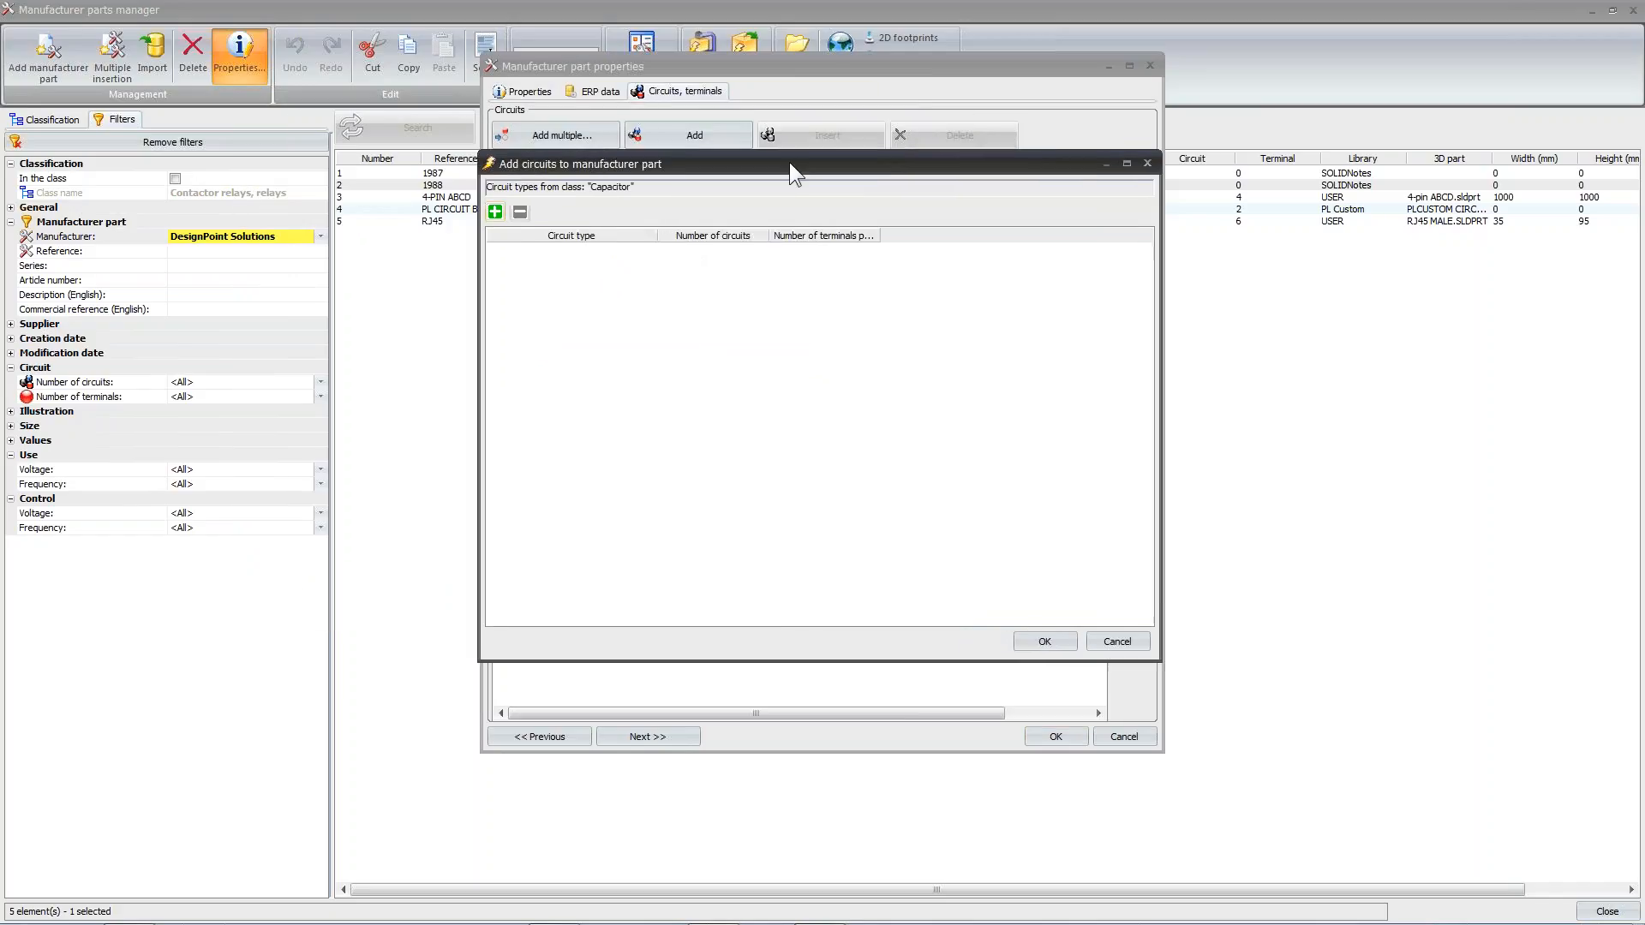
click(517, 214)
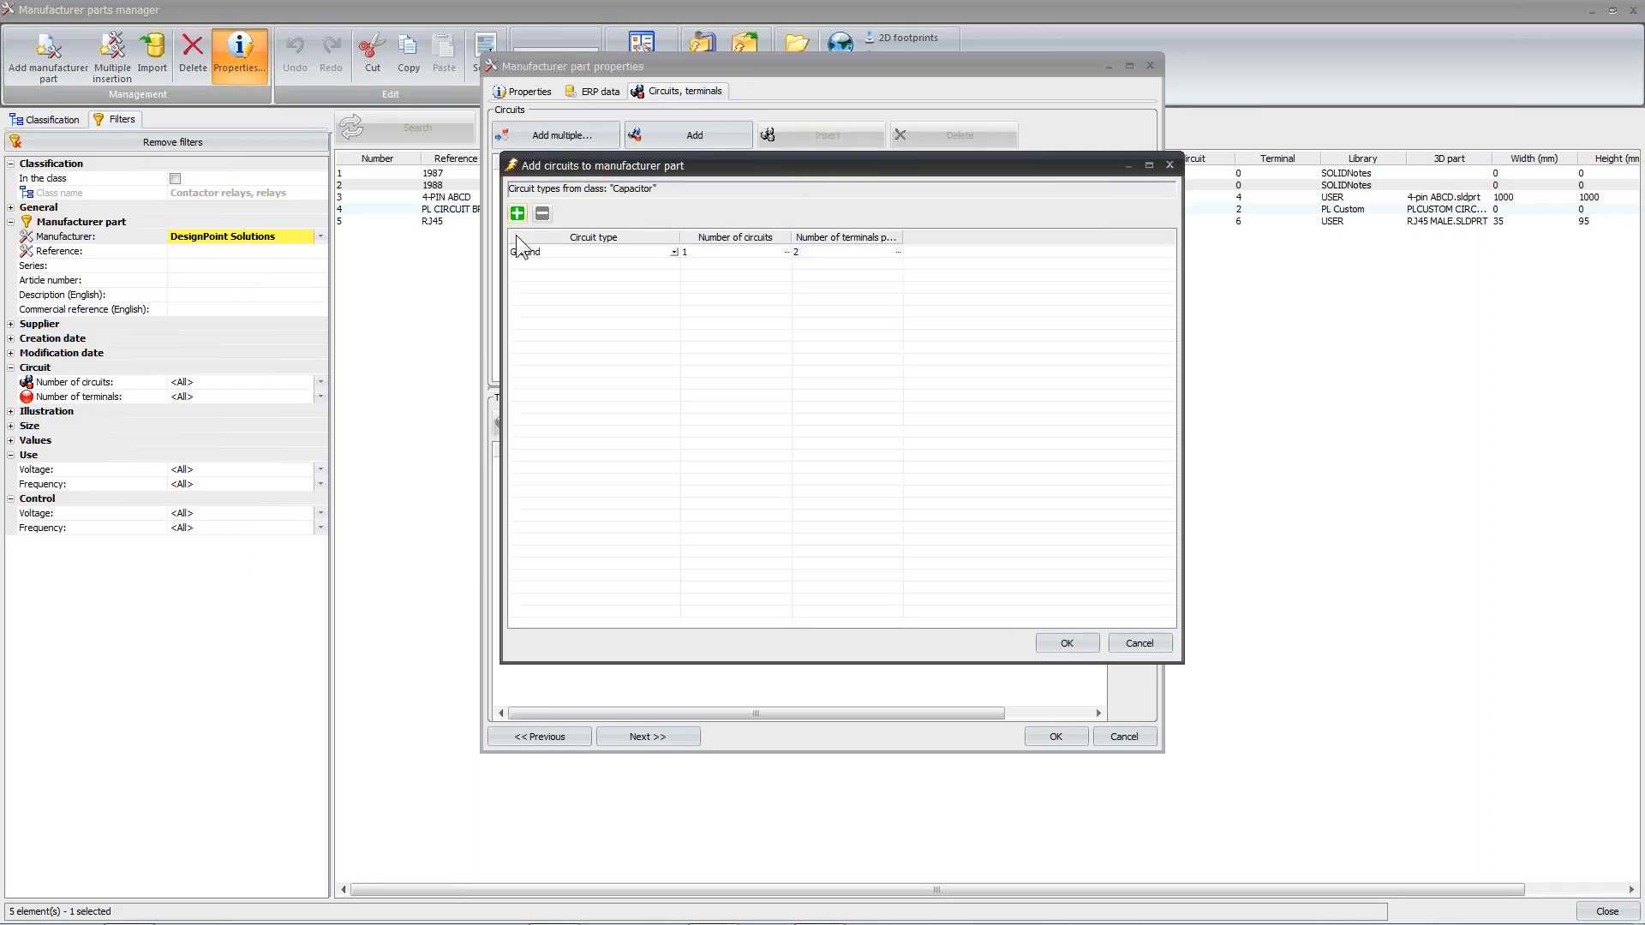
click(848, 251)
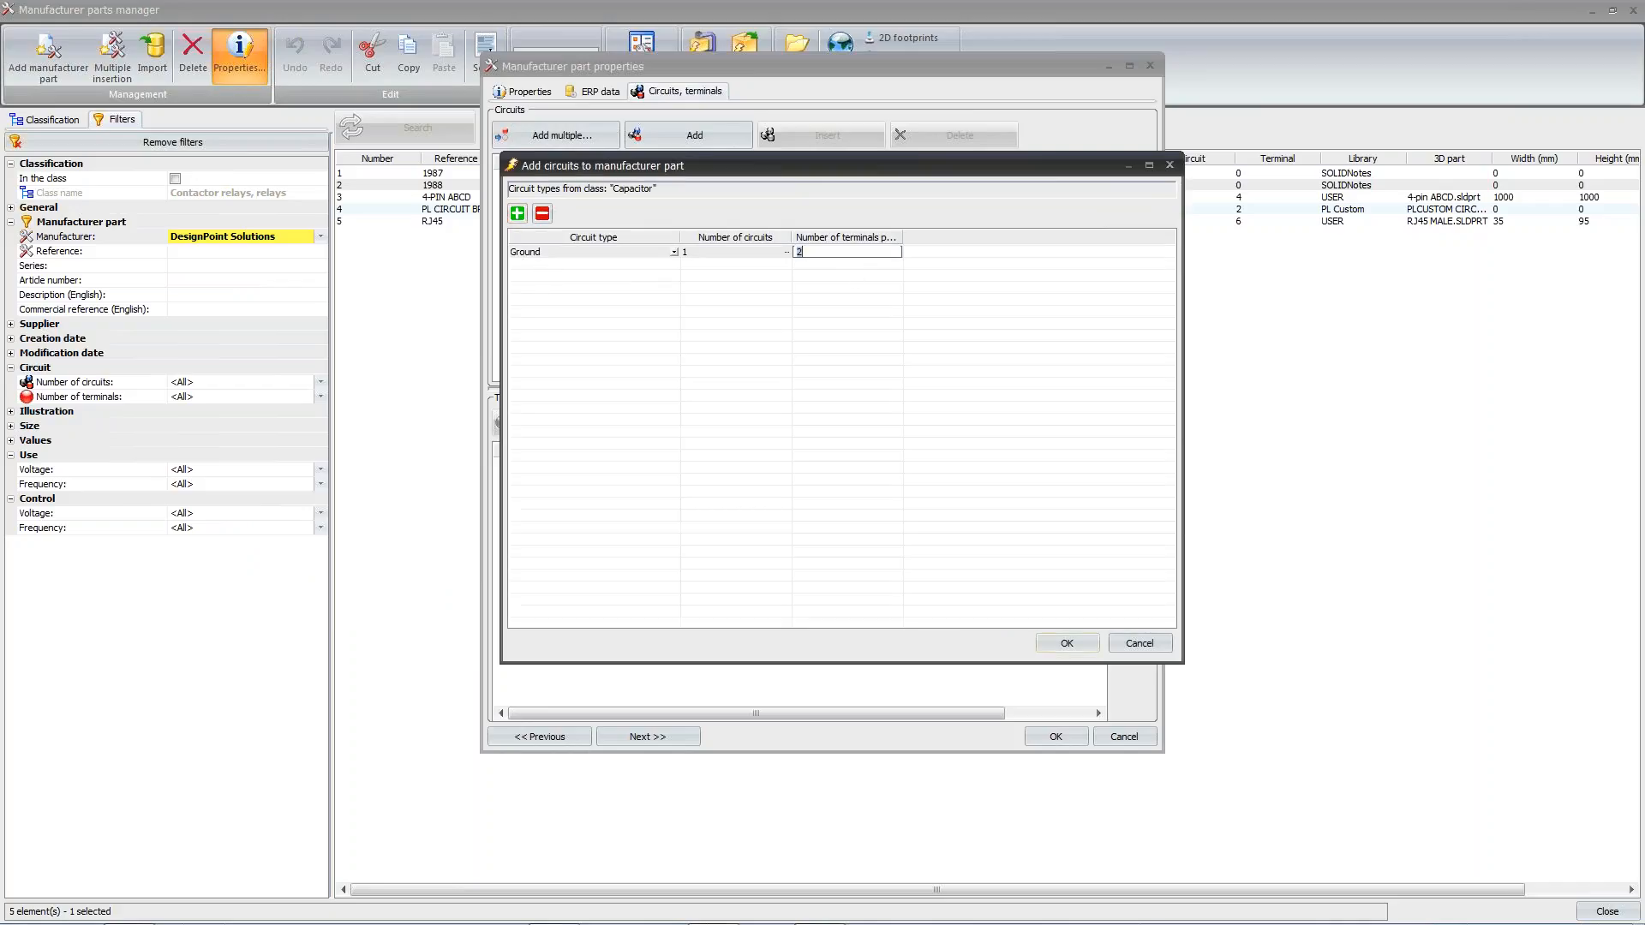
text(3)
click(721, 305)
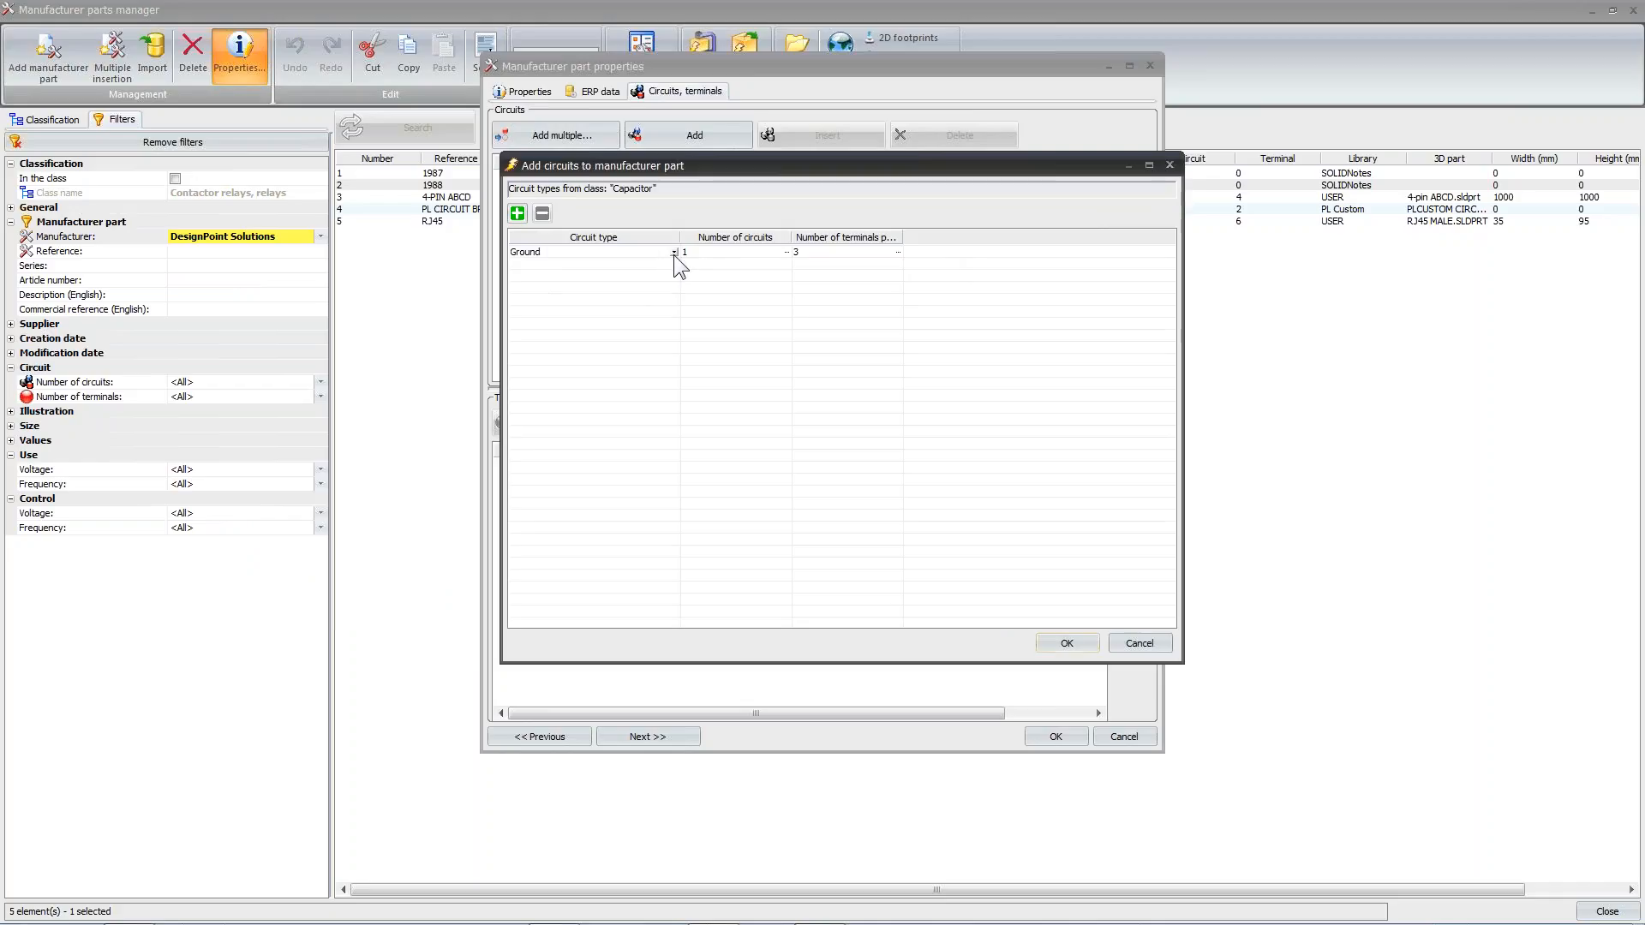
Change the circuit type to Miscellaneous from the extended list of types and accept the new circuit
click(674, 251)
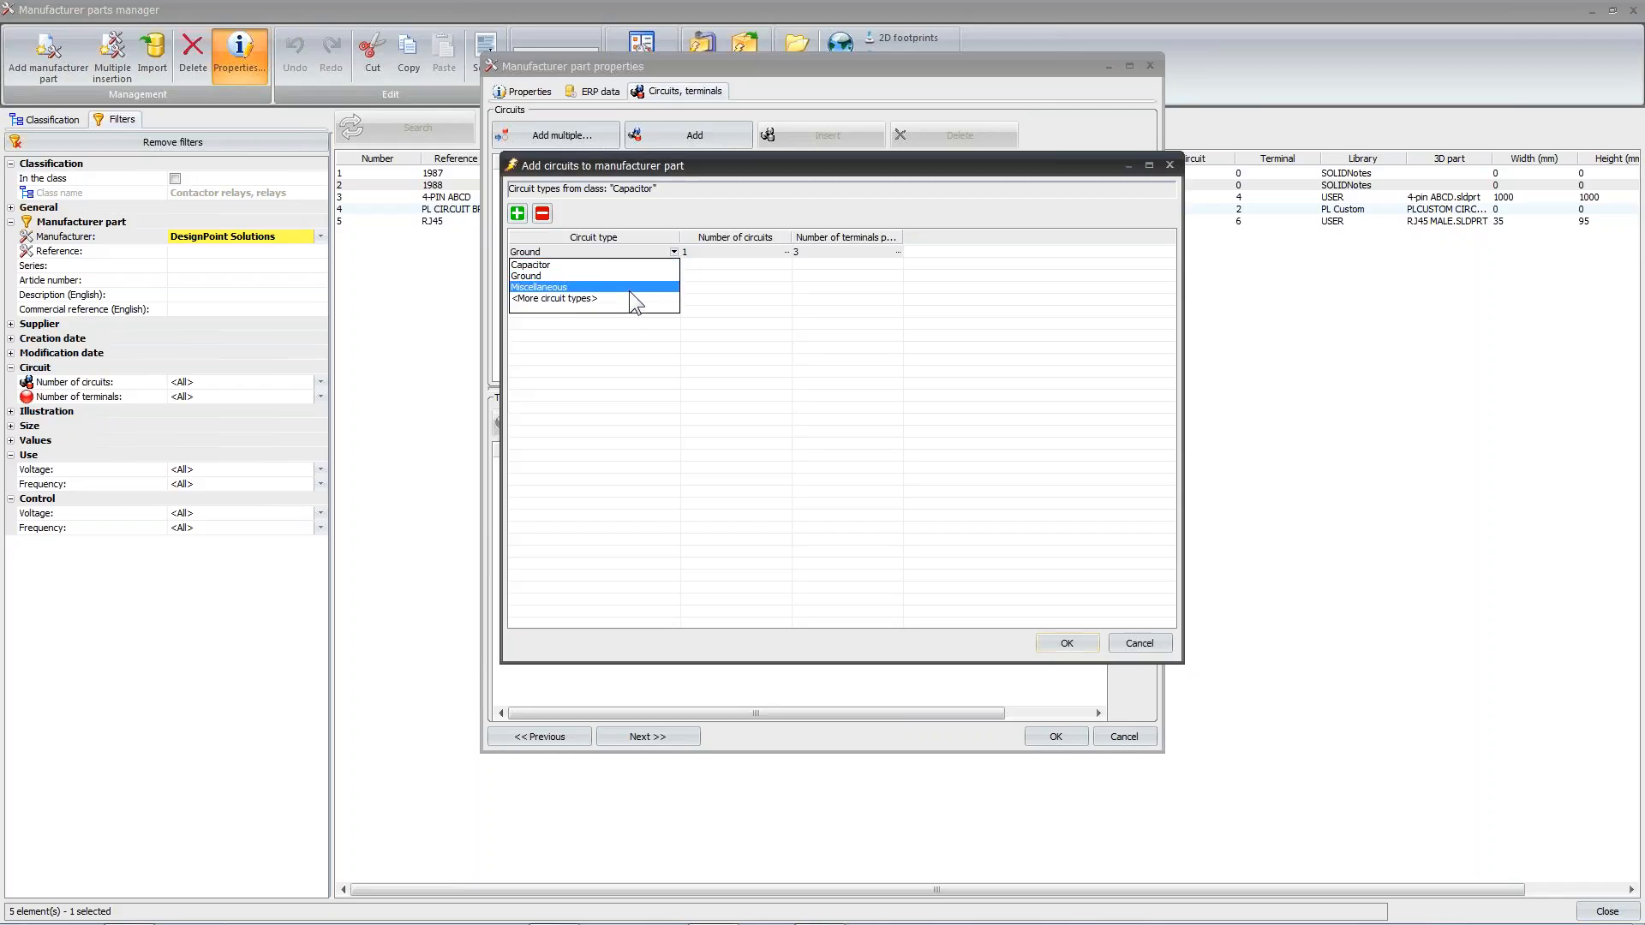
click(553, 298)
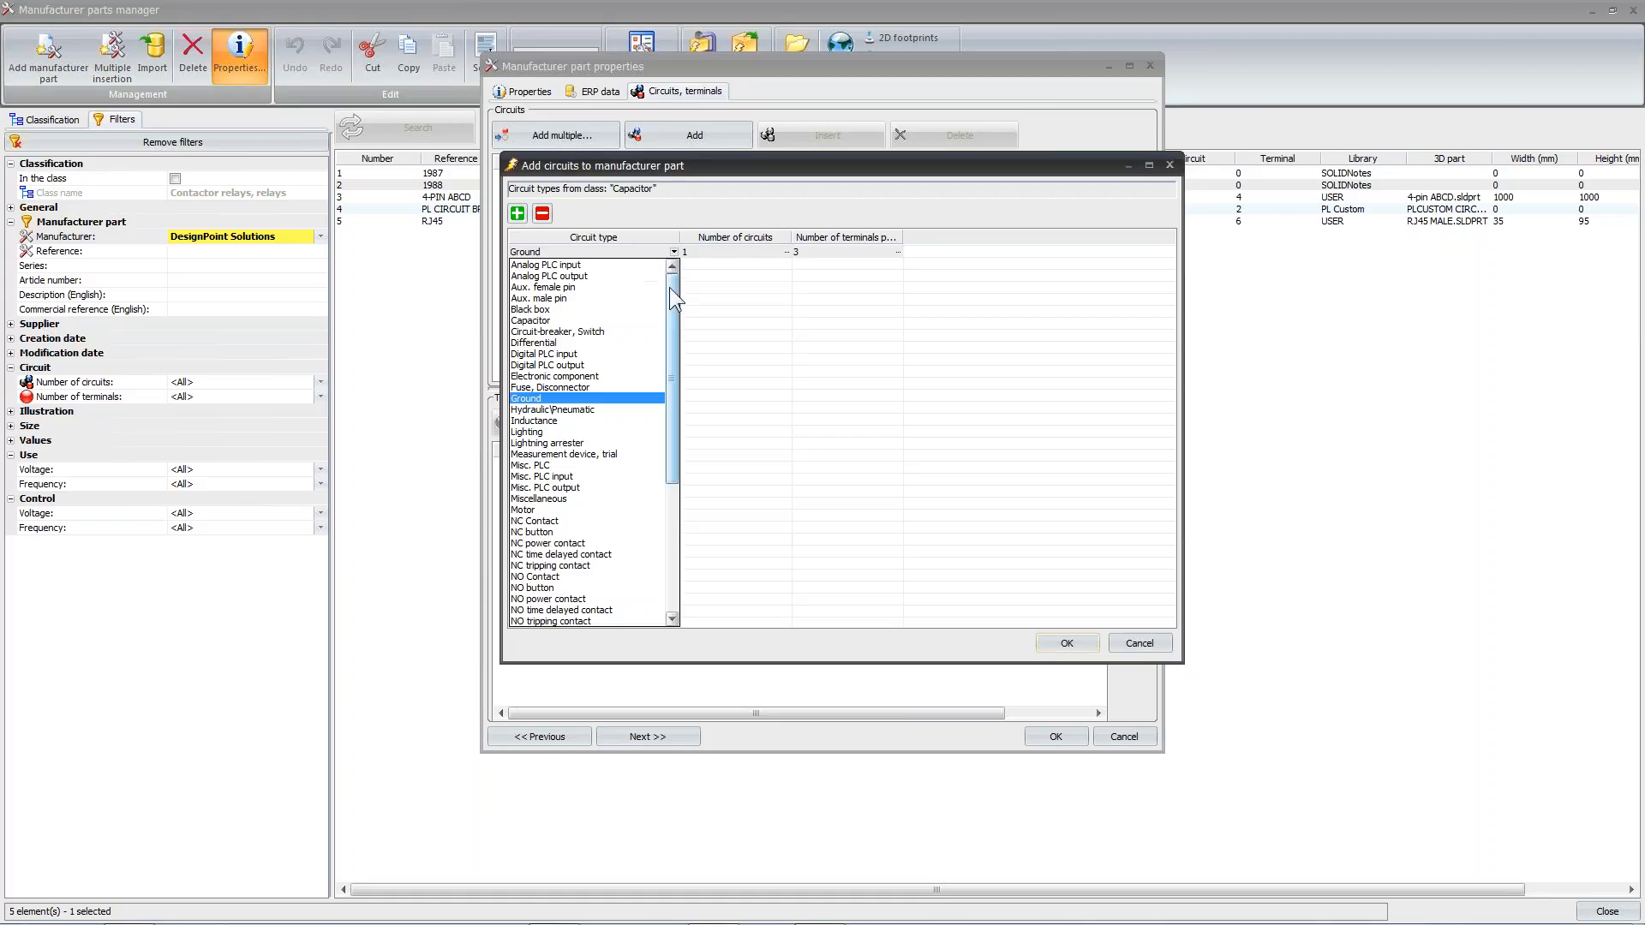
drag(670, 293, 661, 374)
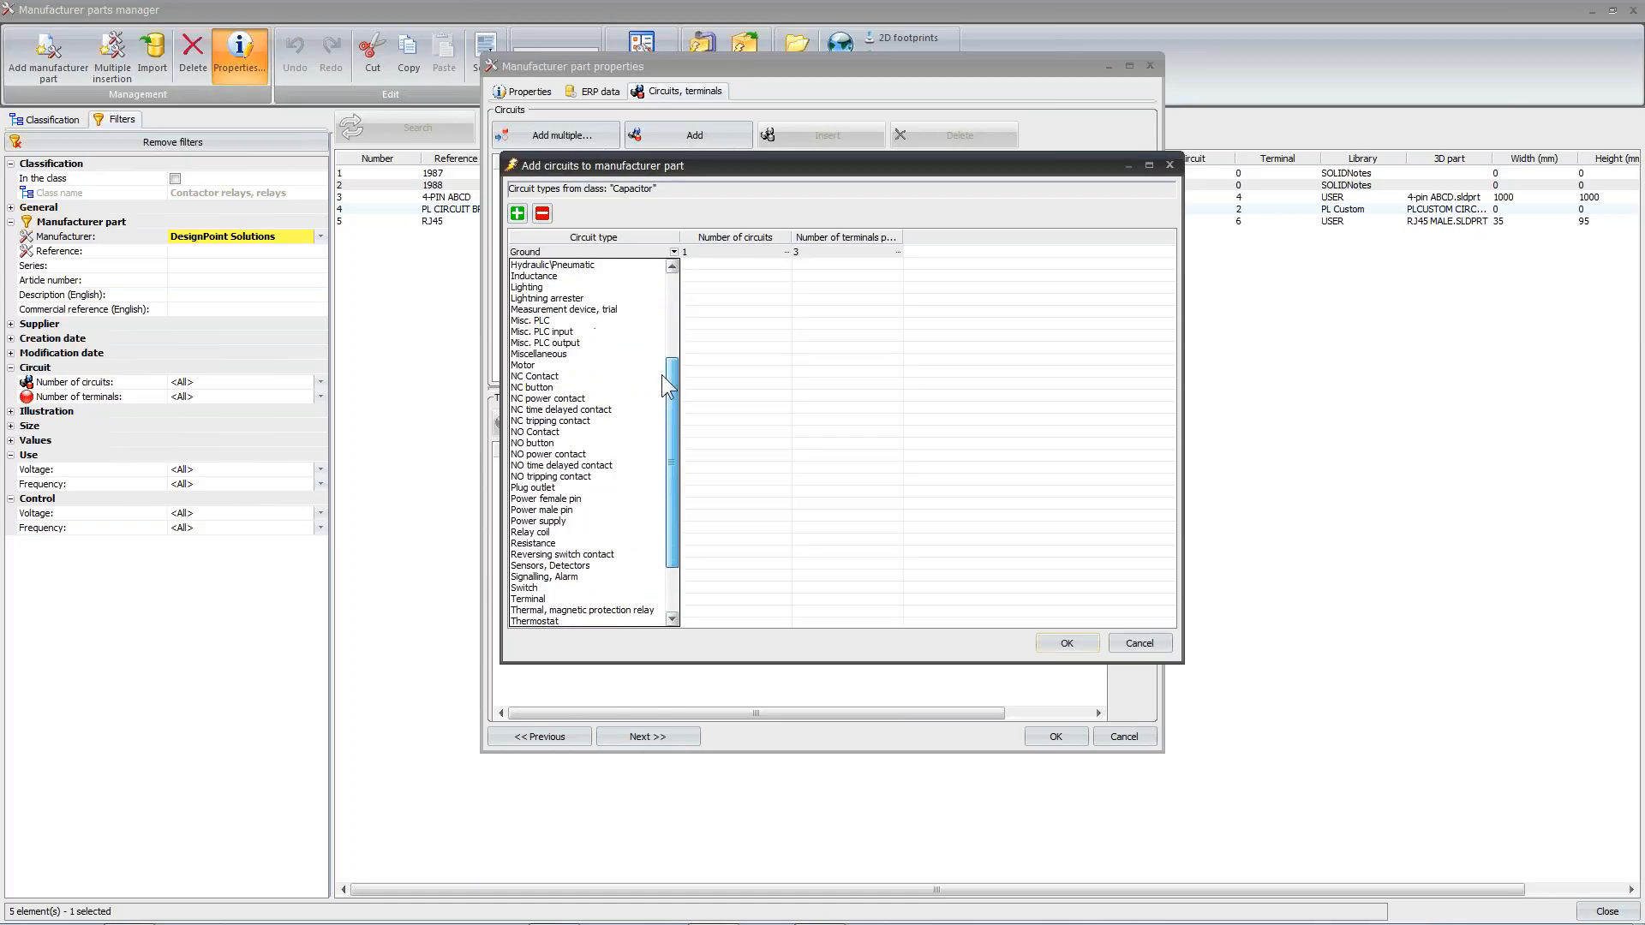
click(603, 355)
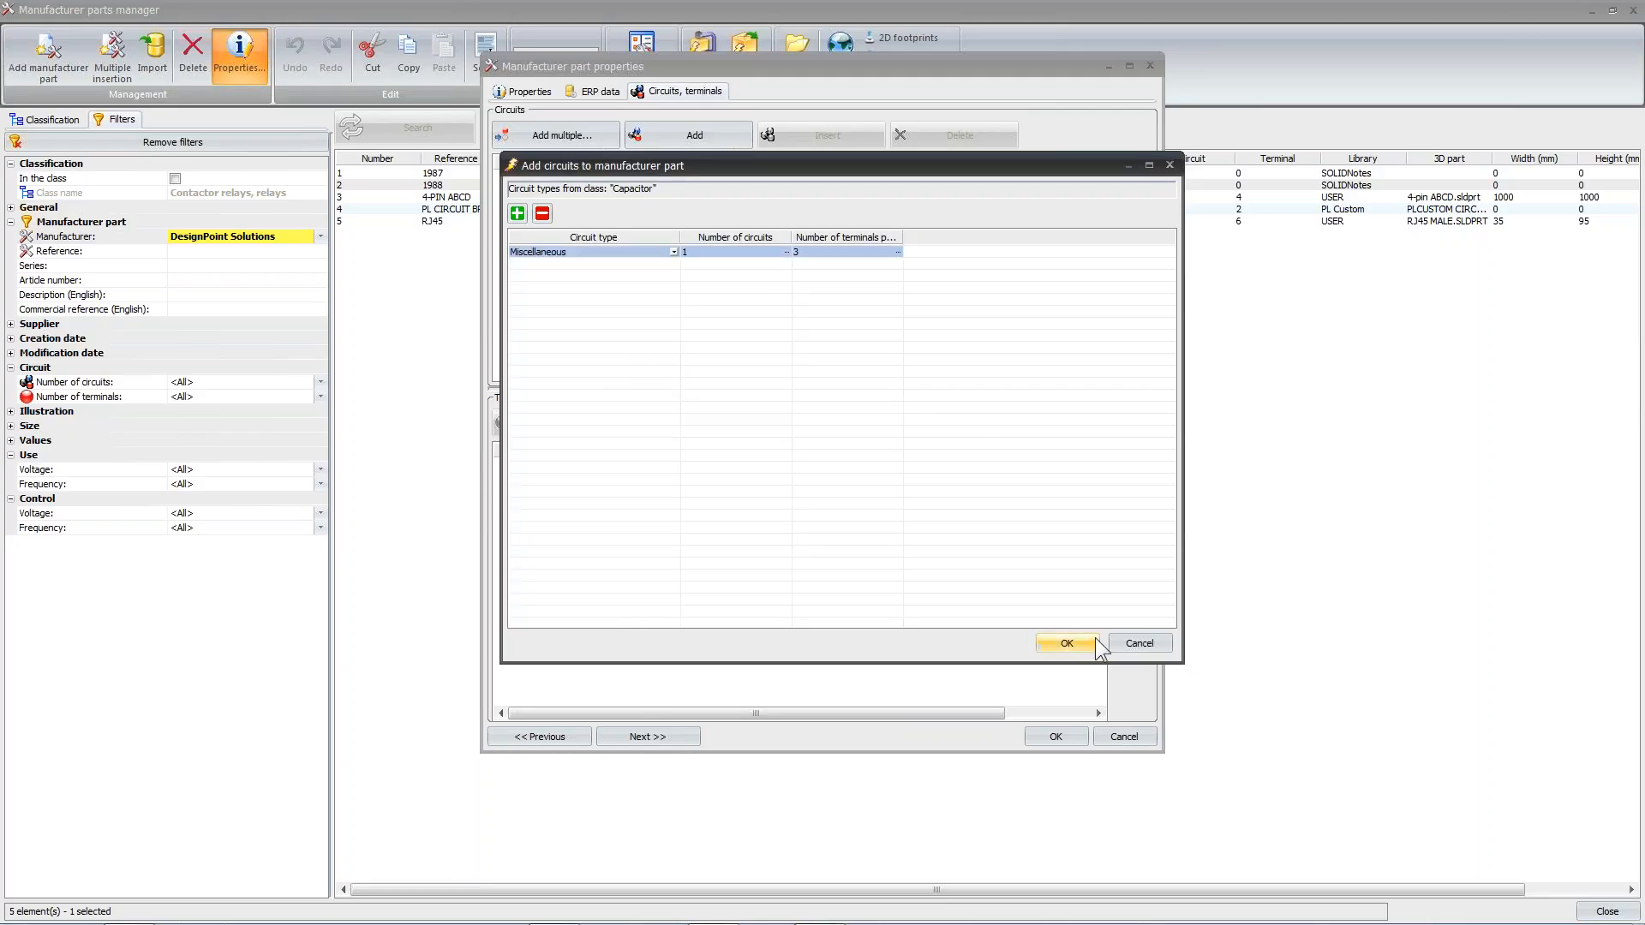
click(1066, 644)
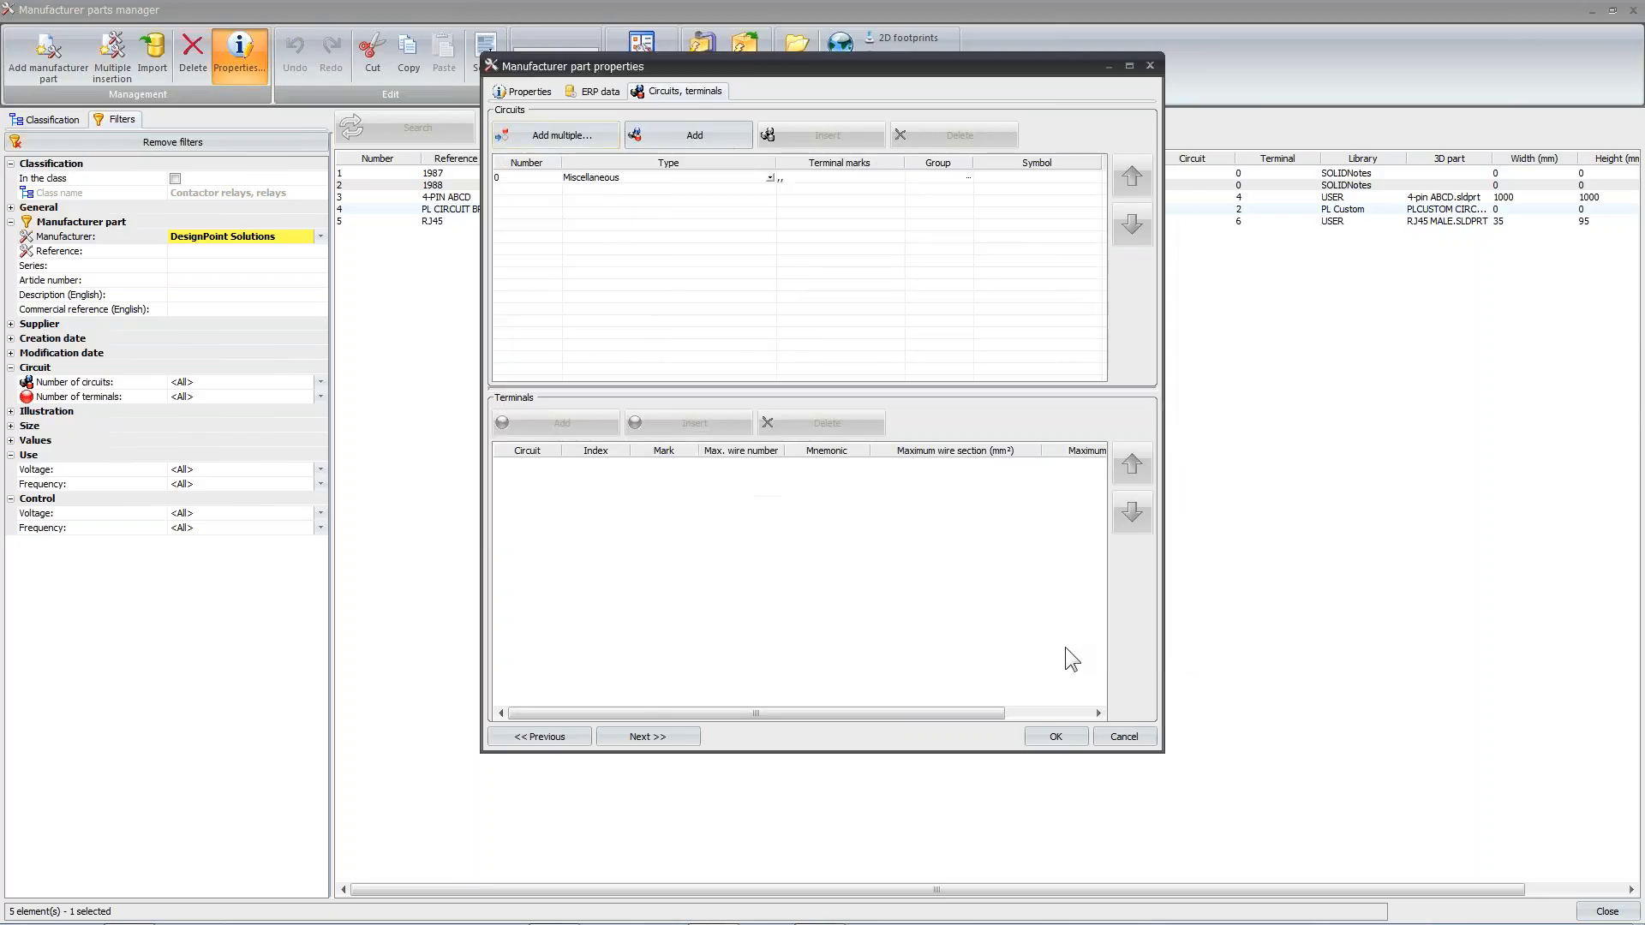
Mark the three terminals of the Miscellaneous circuit as 1, 2 and 3
click(523, 177)
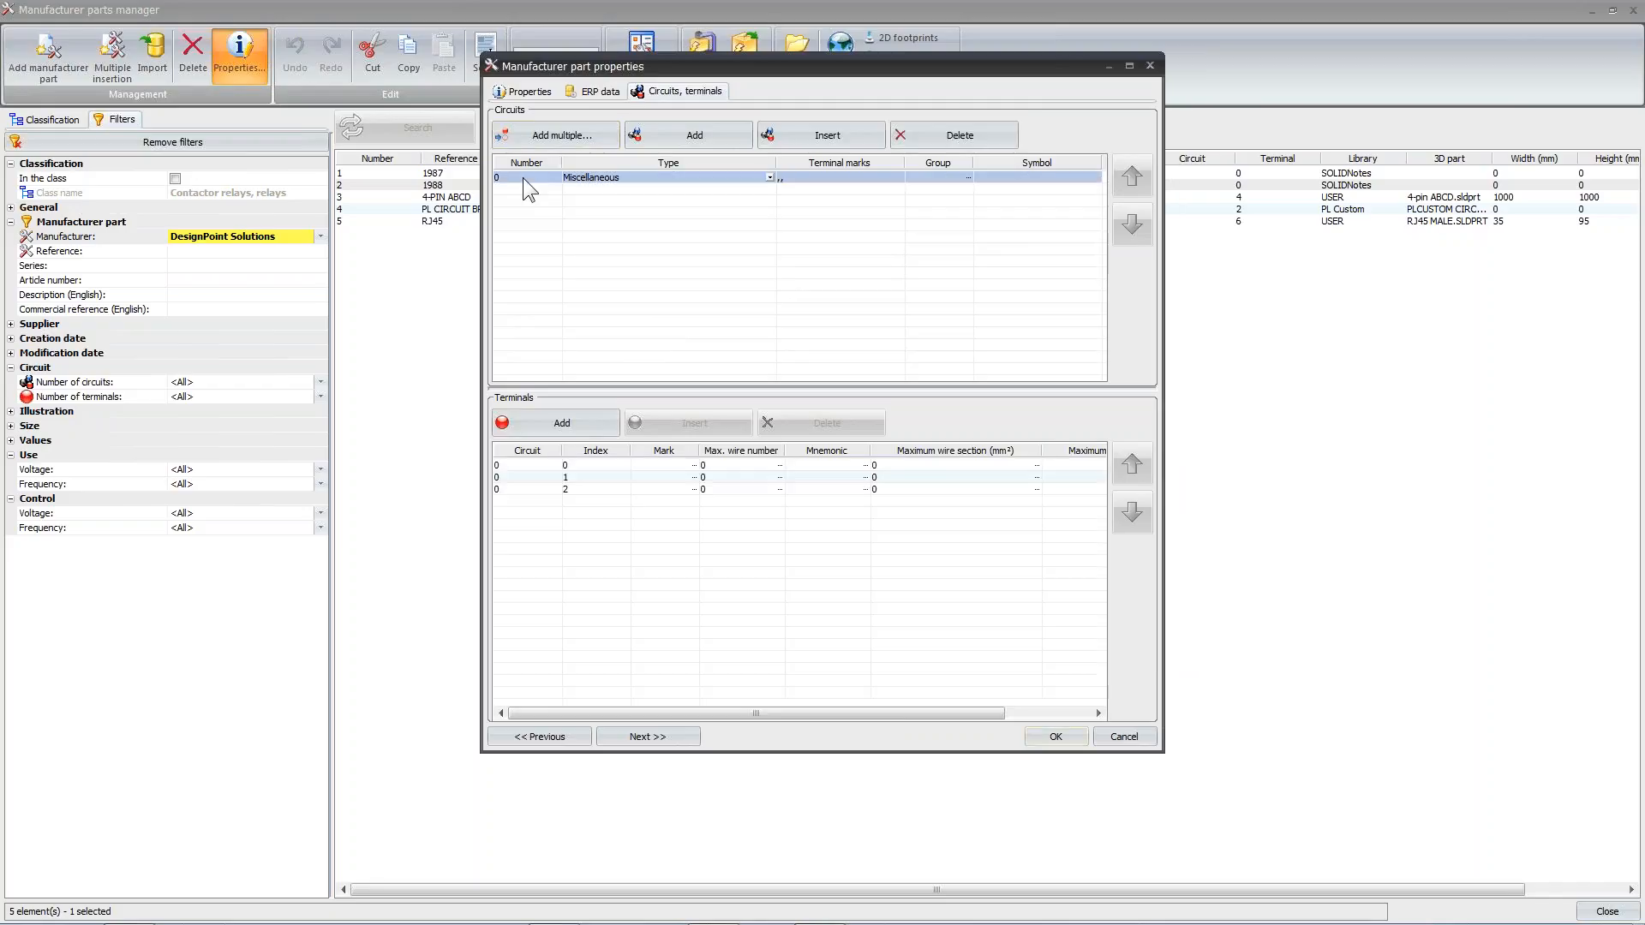
click(665, 465)
text(1)
key(Return)
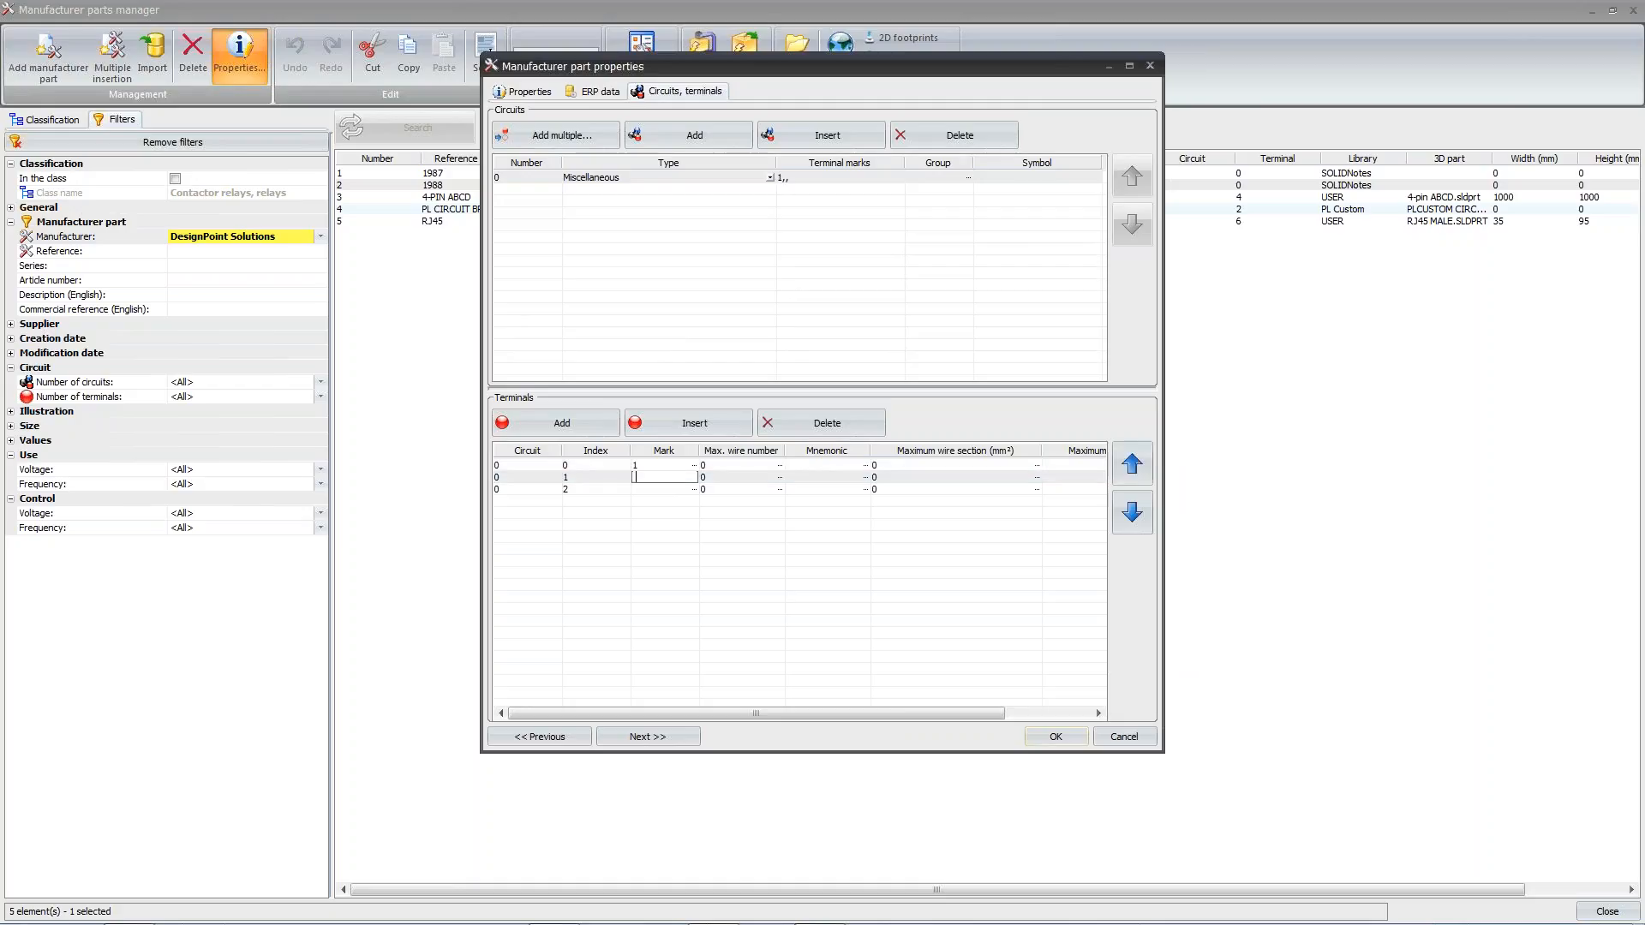
text(2)
key(Return)
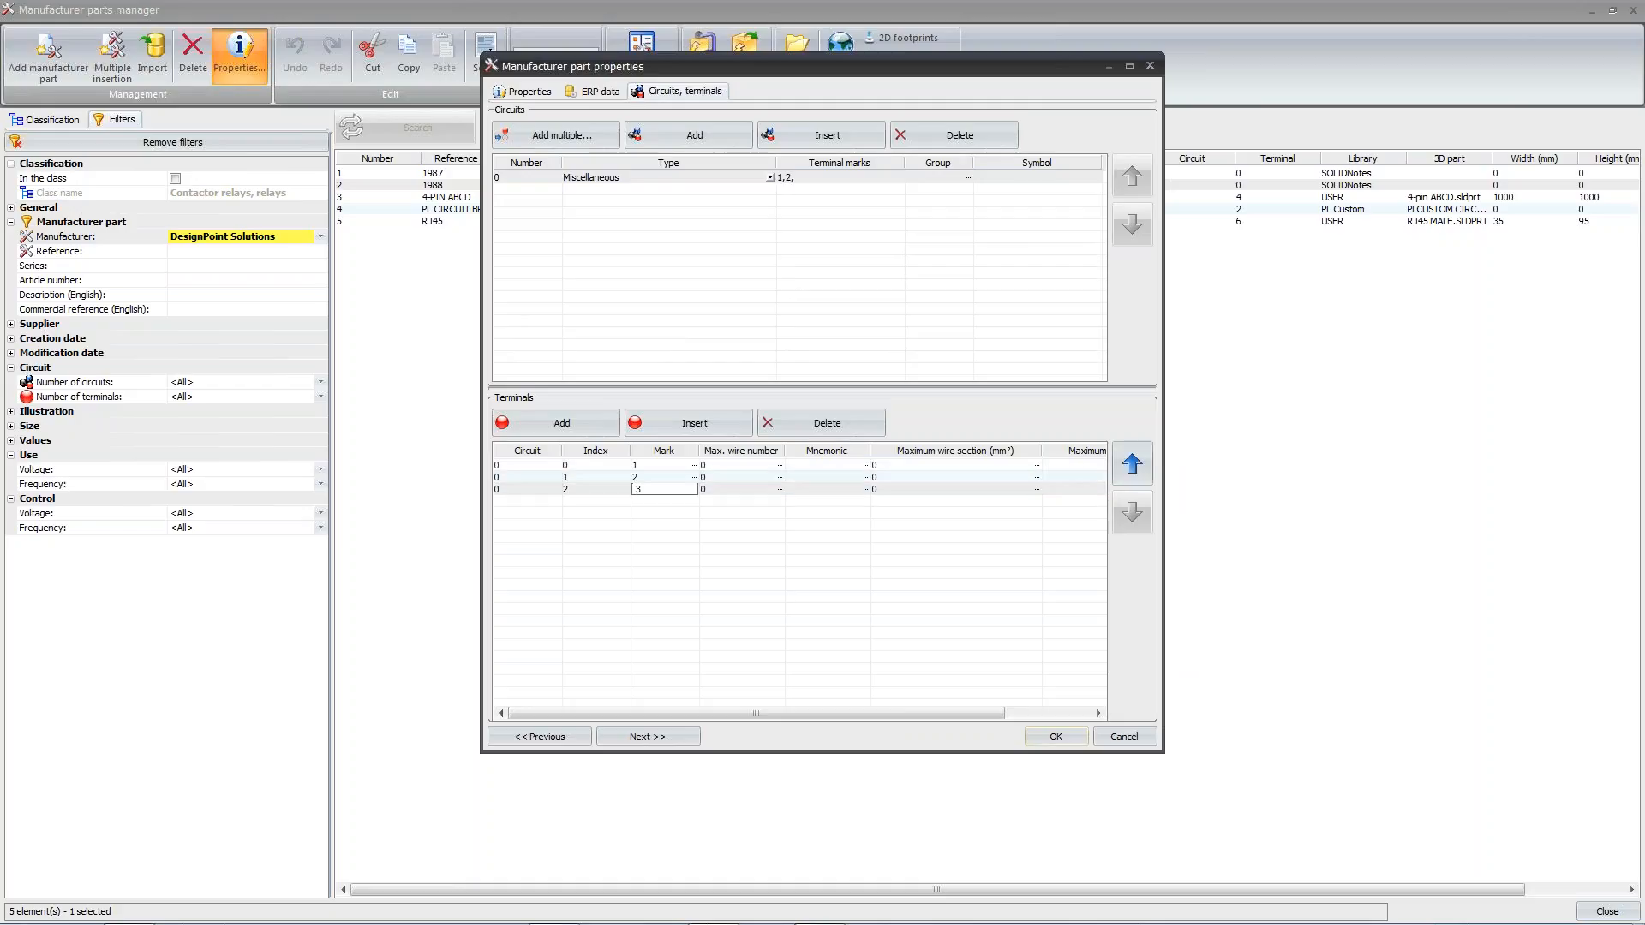
key(Return)
click(783, 629)
Save the Flux Capacitor part's properties, accepting the duplicate article number, and select the part in the parts list
click(1056, 736)
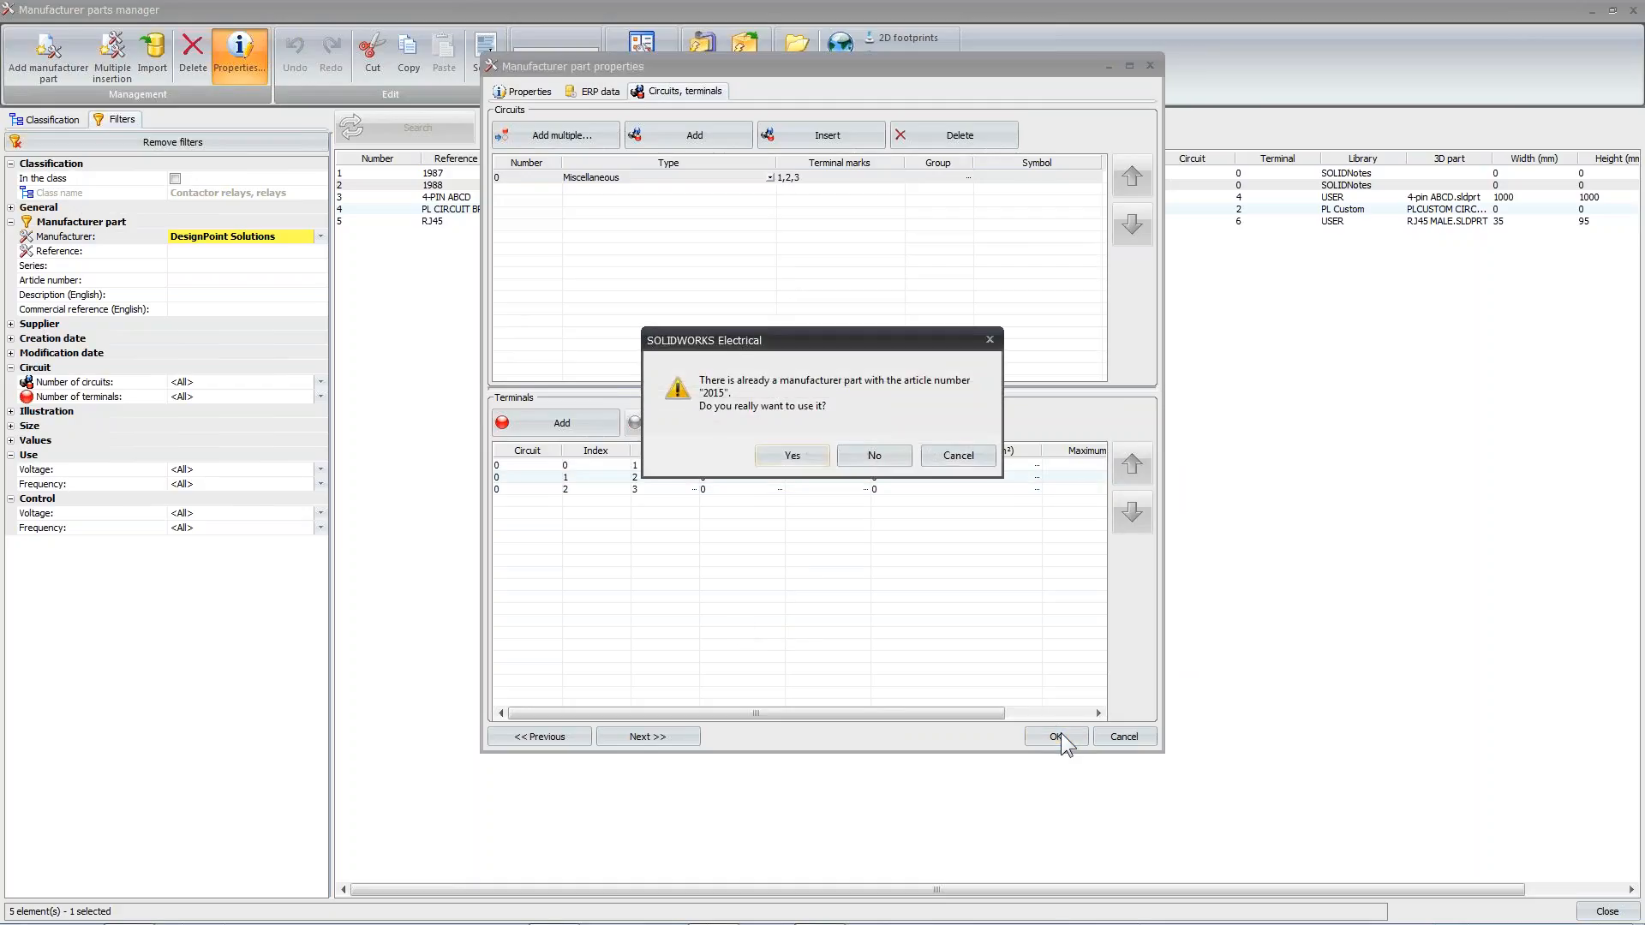
click(809, 454)
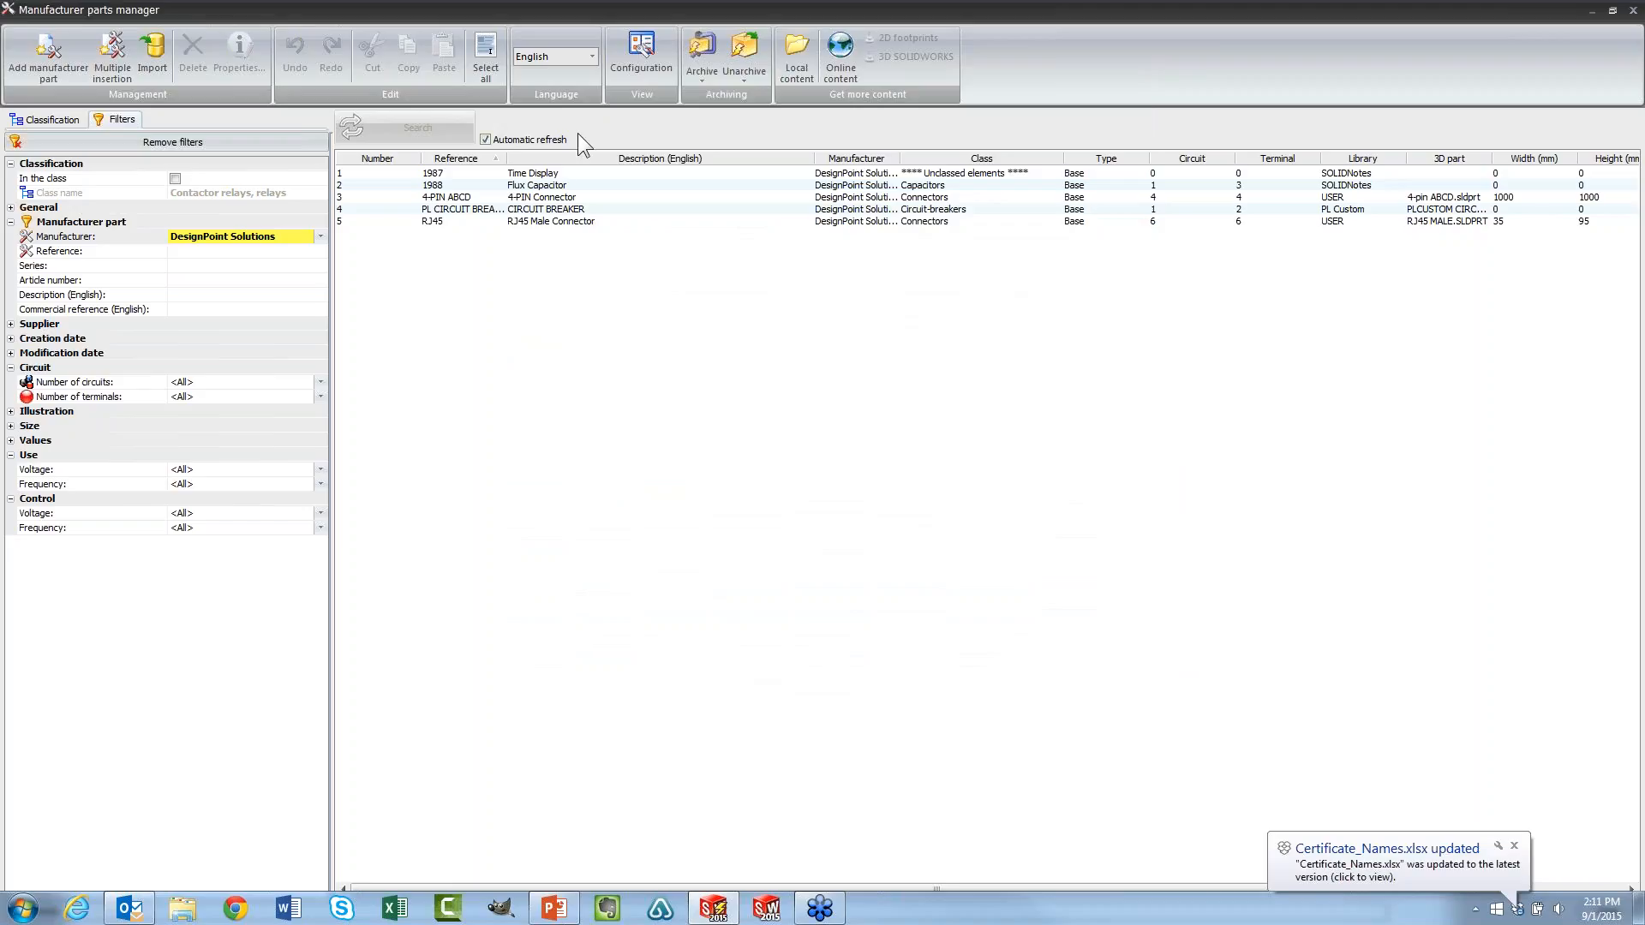
click(565, 185)
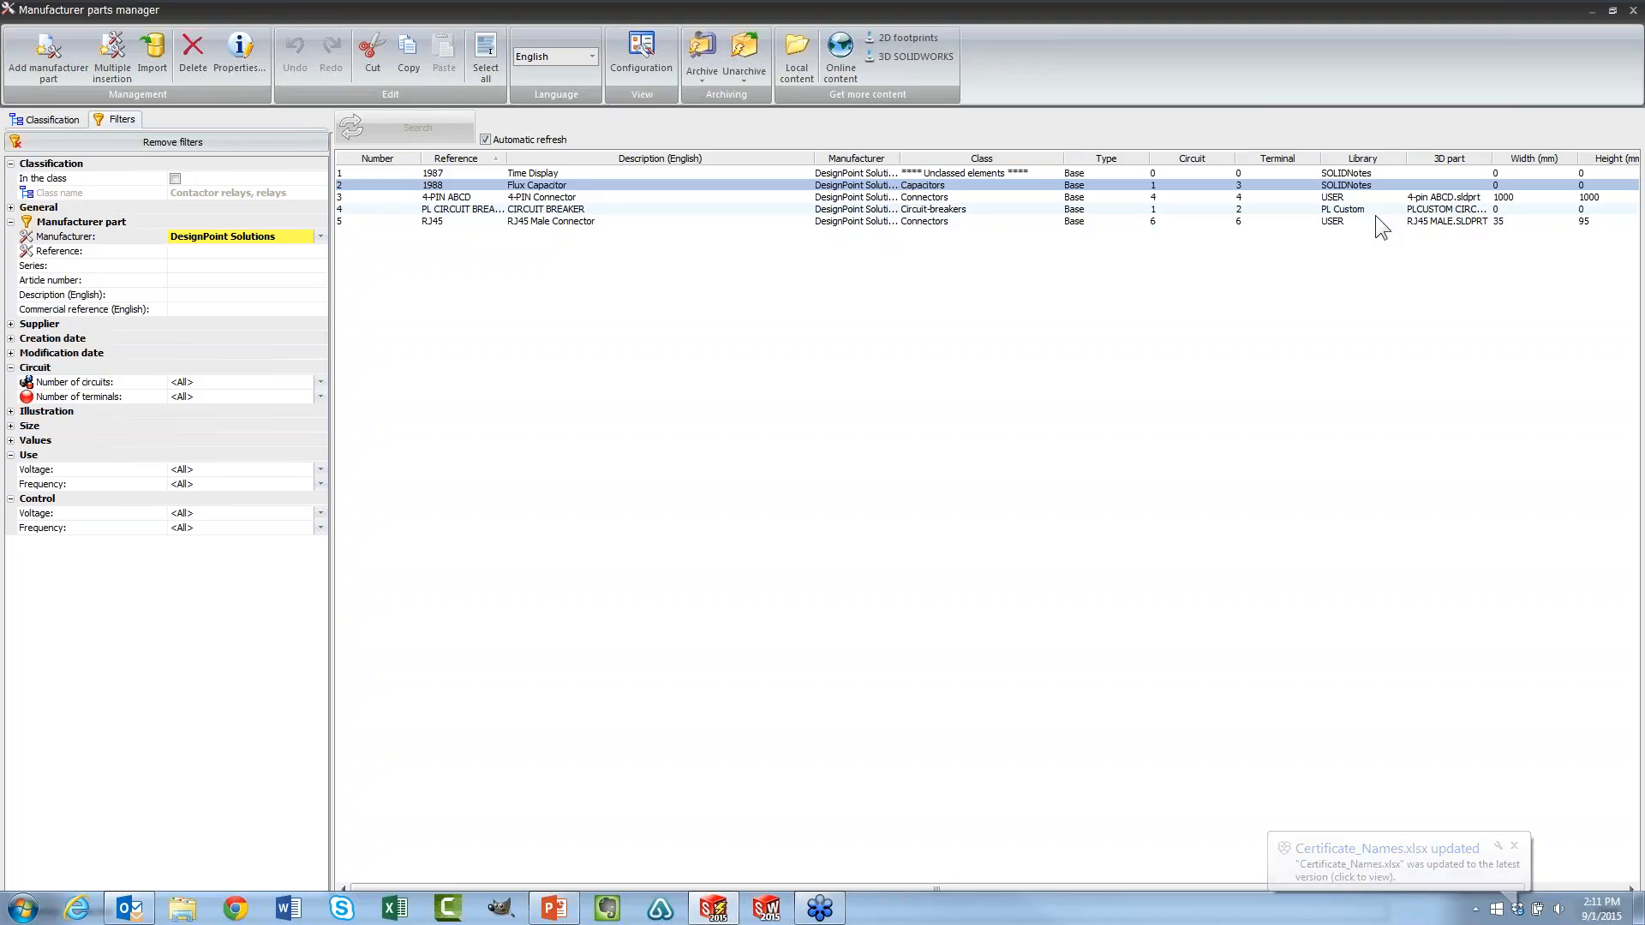
Switch to PowerPoint, present the Agenda slides through Import Symbol, and return to the manufacturer parts manager
click(556, 910)
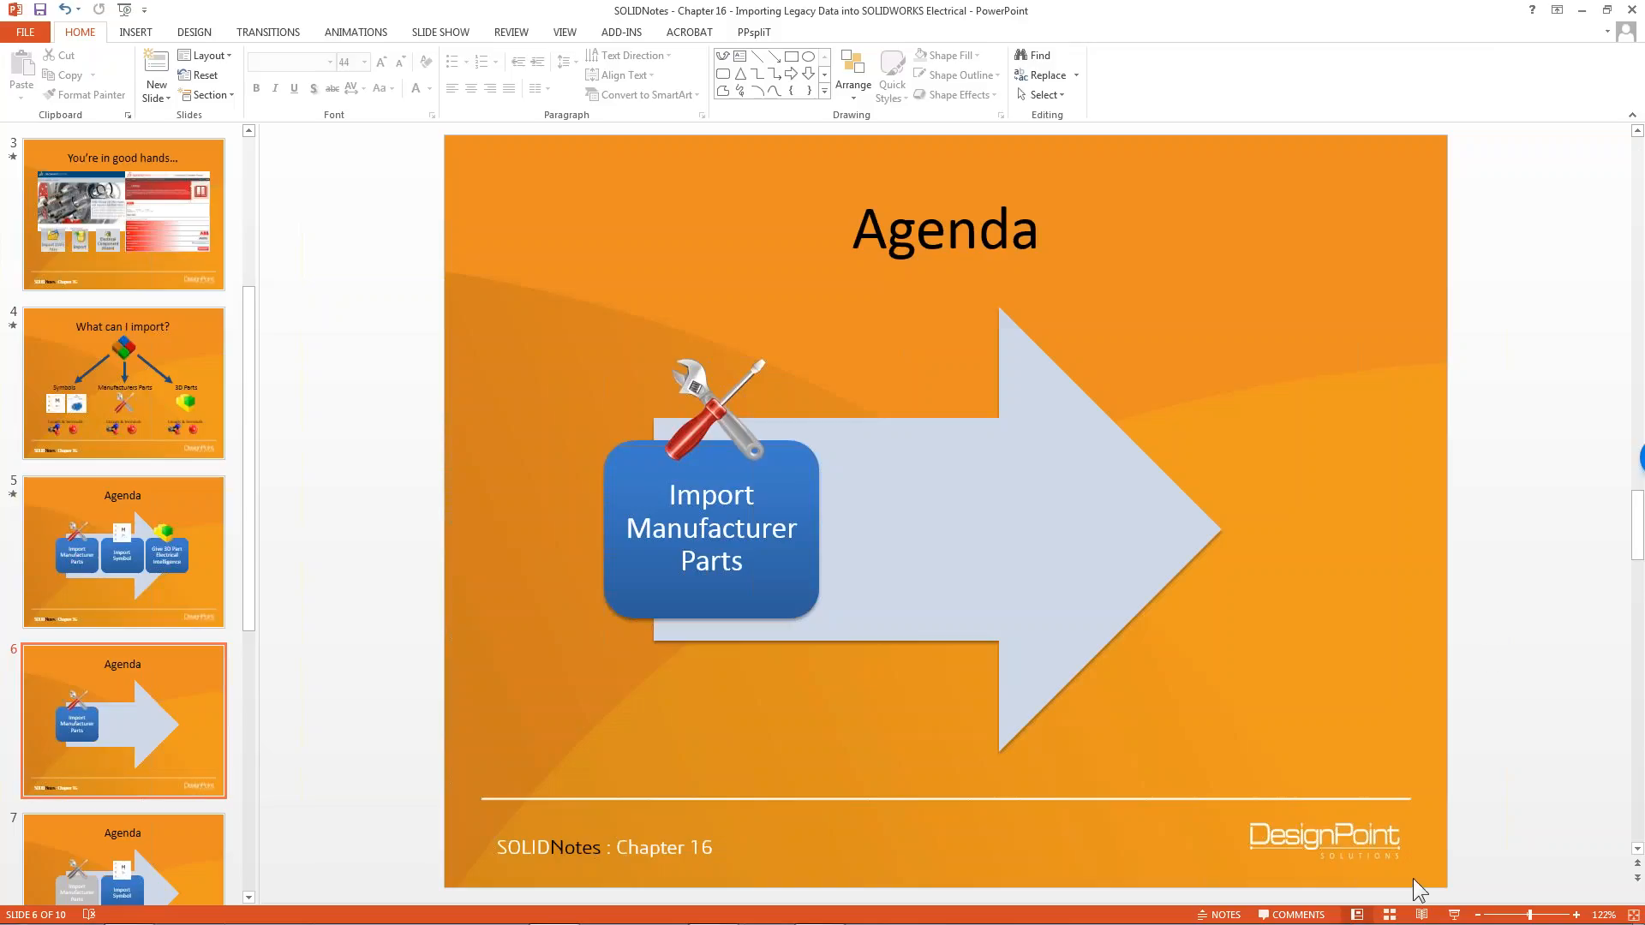
click(1454, 915)
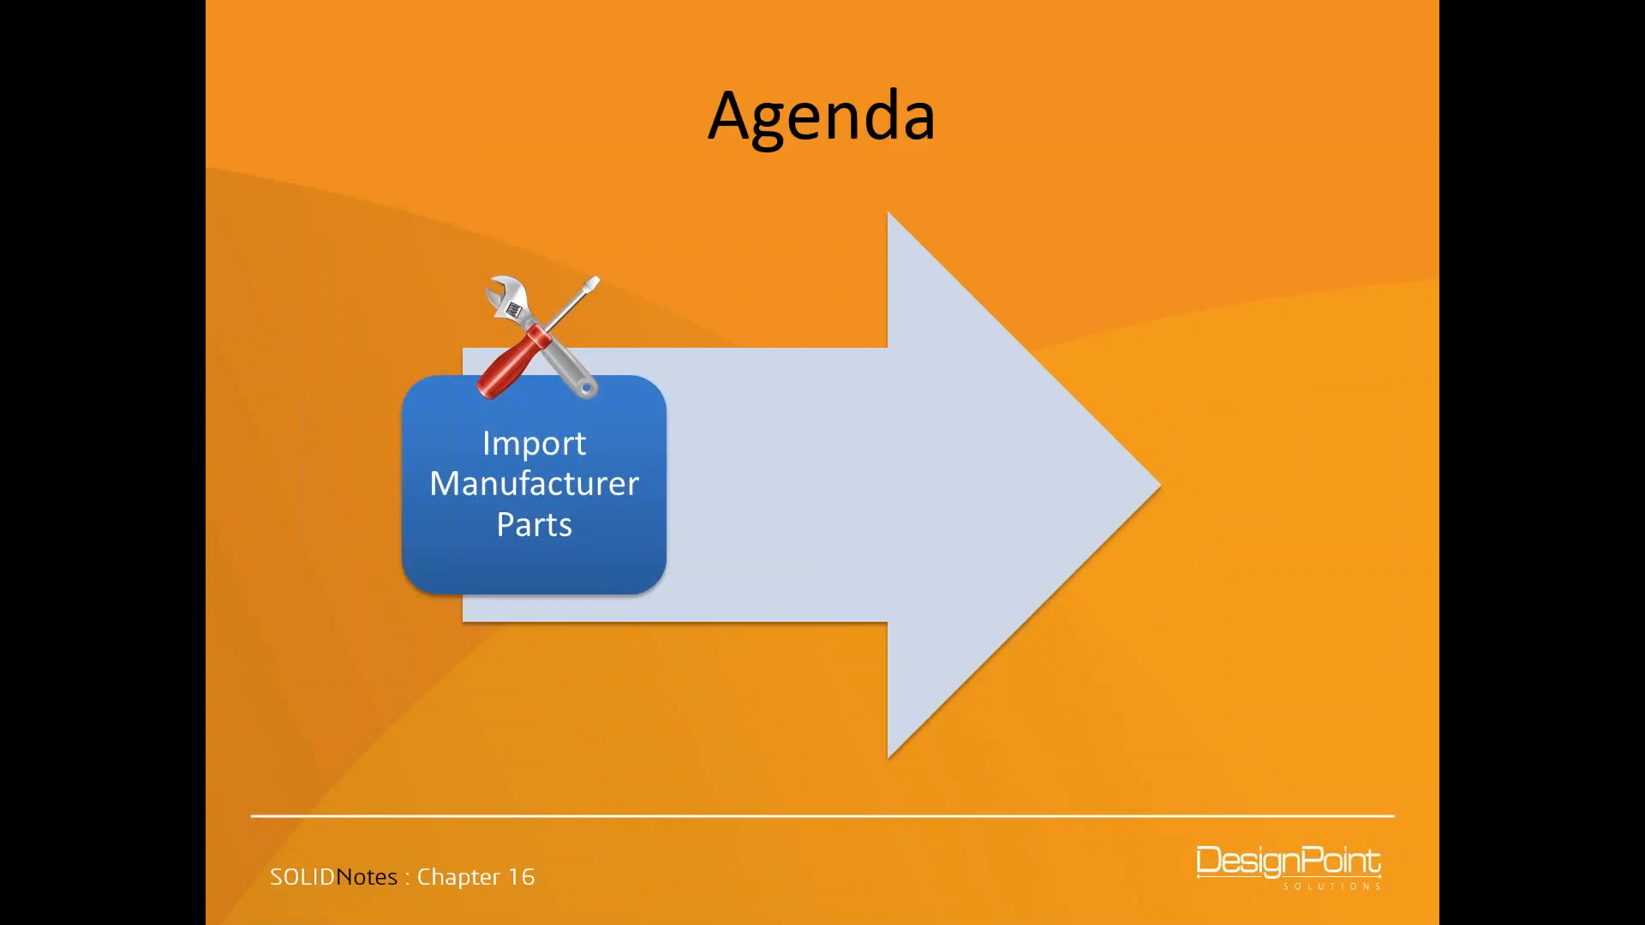
key(Right)
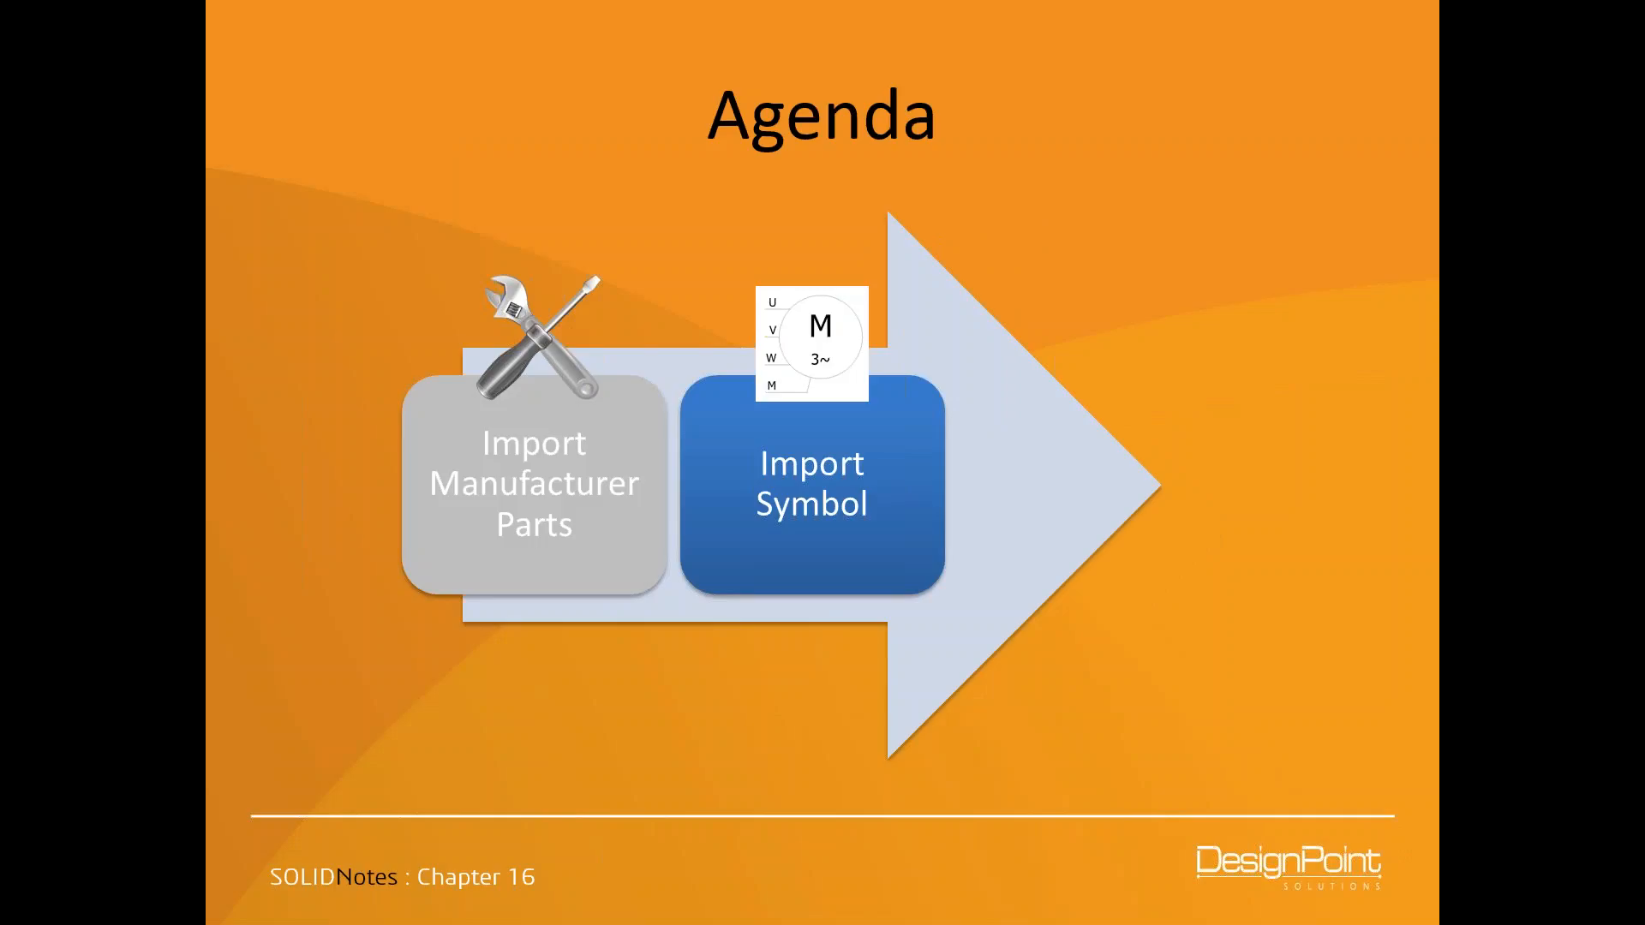
key(Escape)
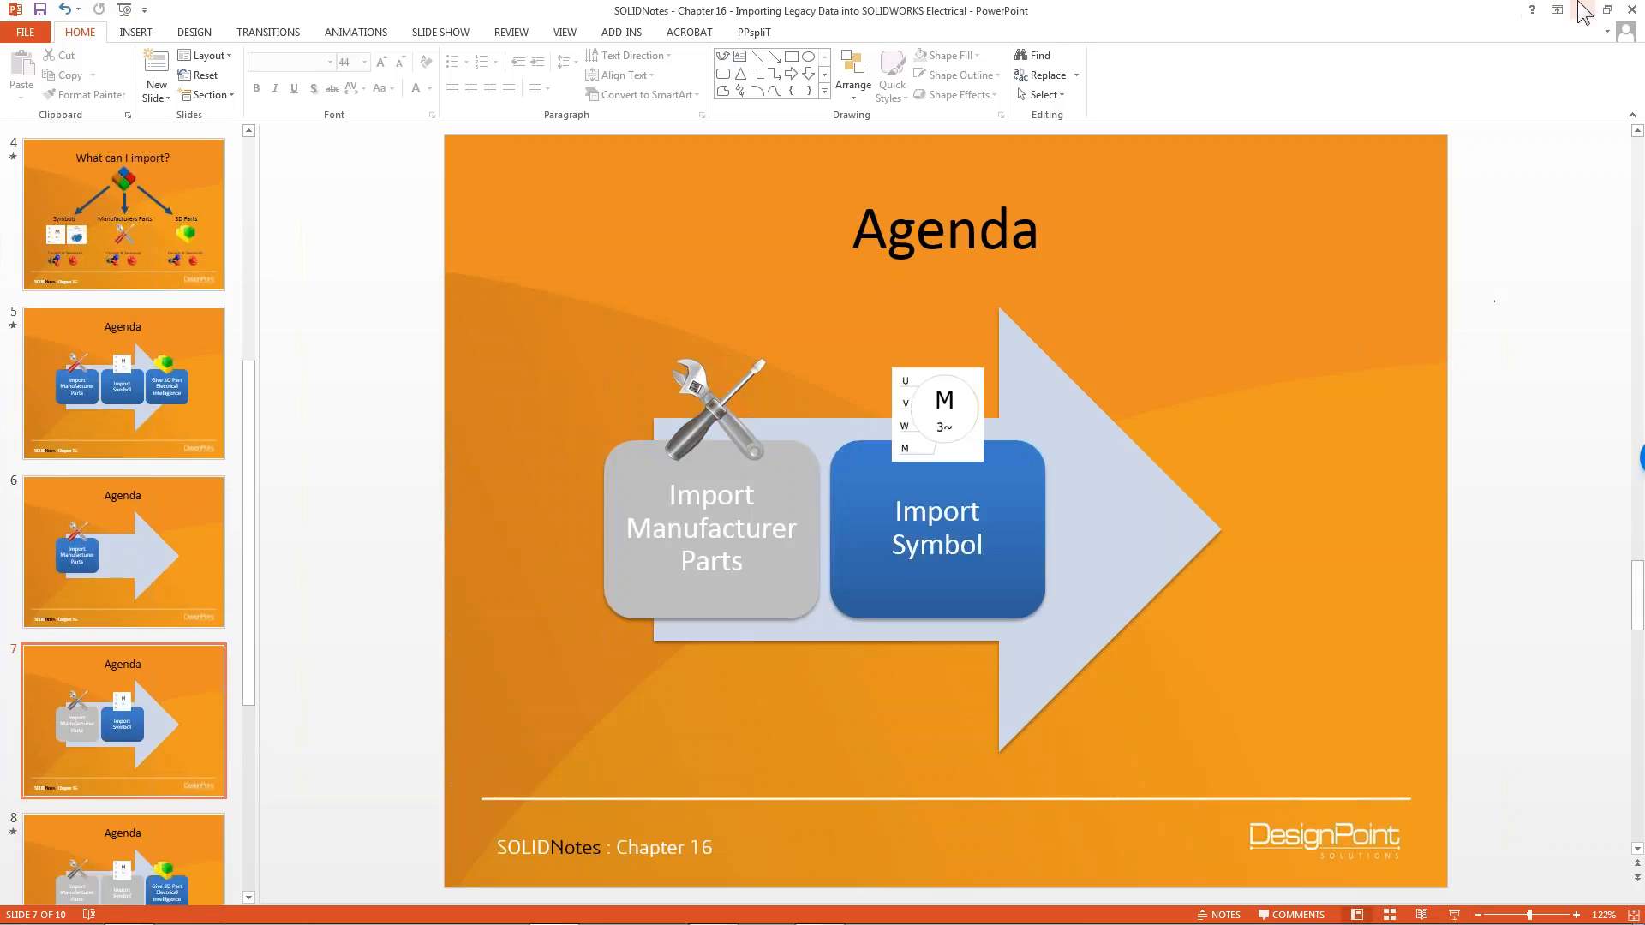
click(1583, 12)
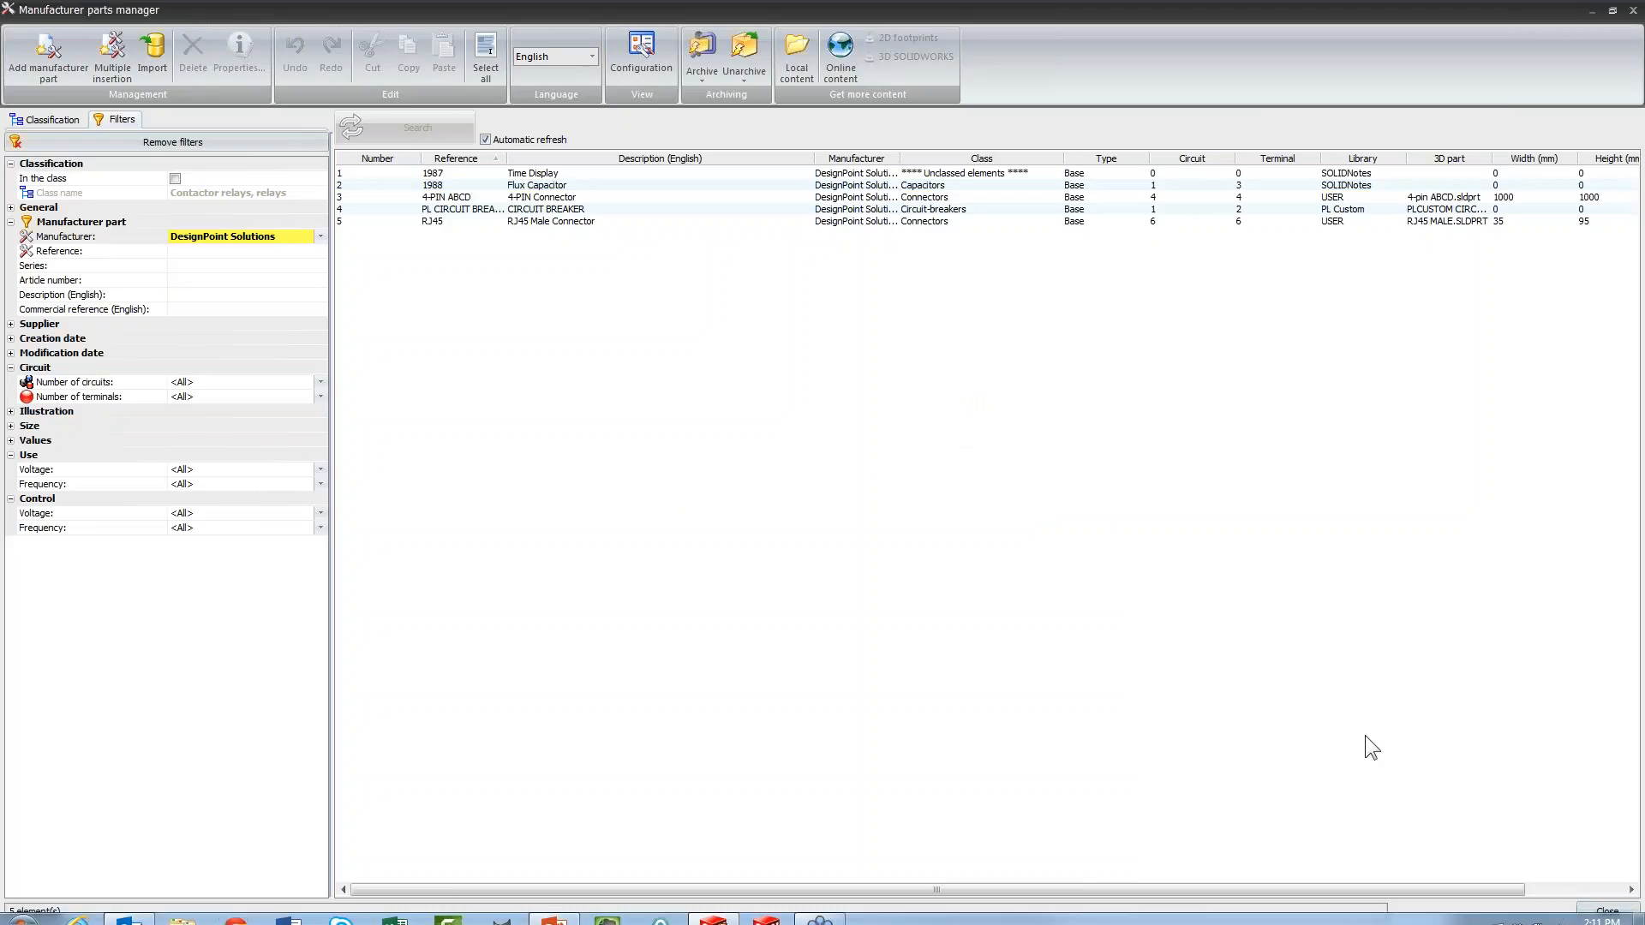
Close the manufacturer parts manager, open the symbols manager and display the symbols in the Circuit-breakers class
click(1607, 911)
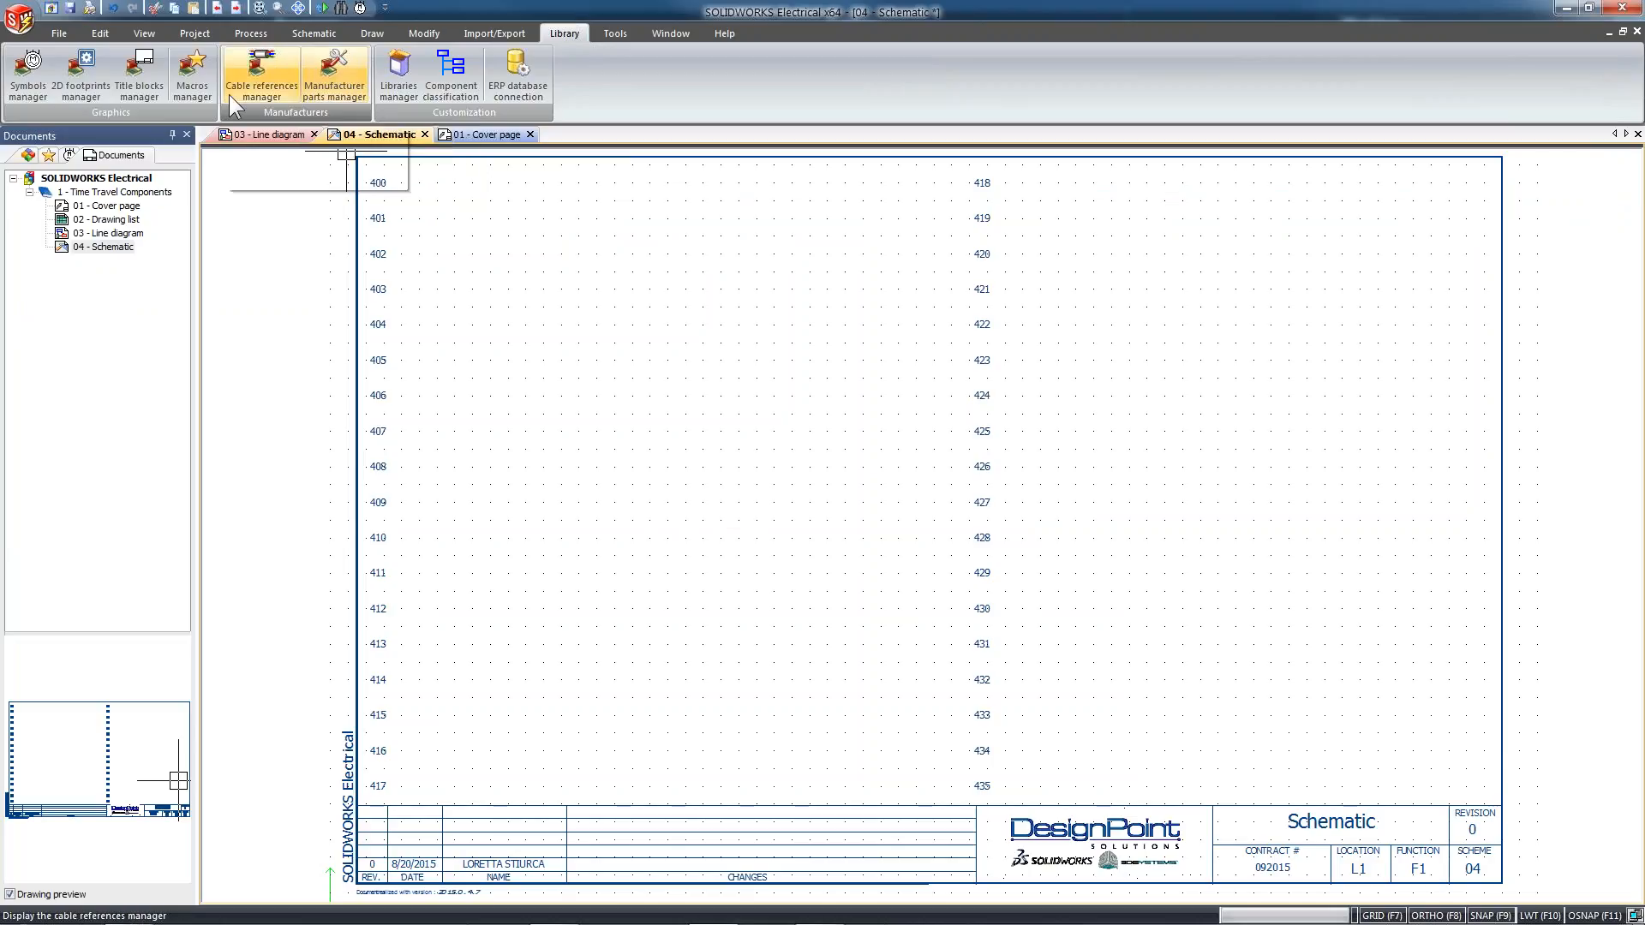
click(18, 84)
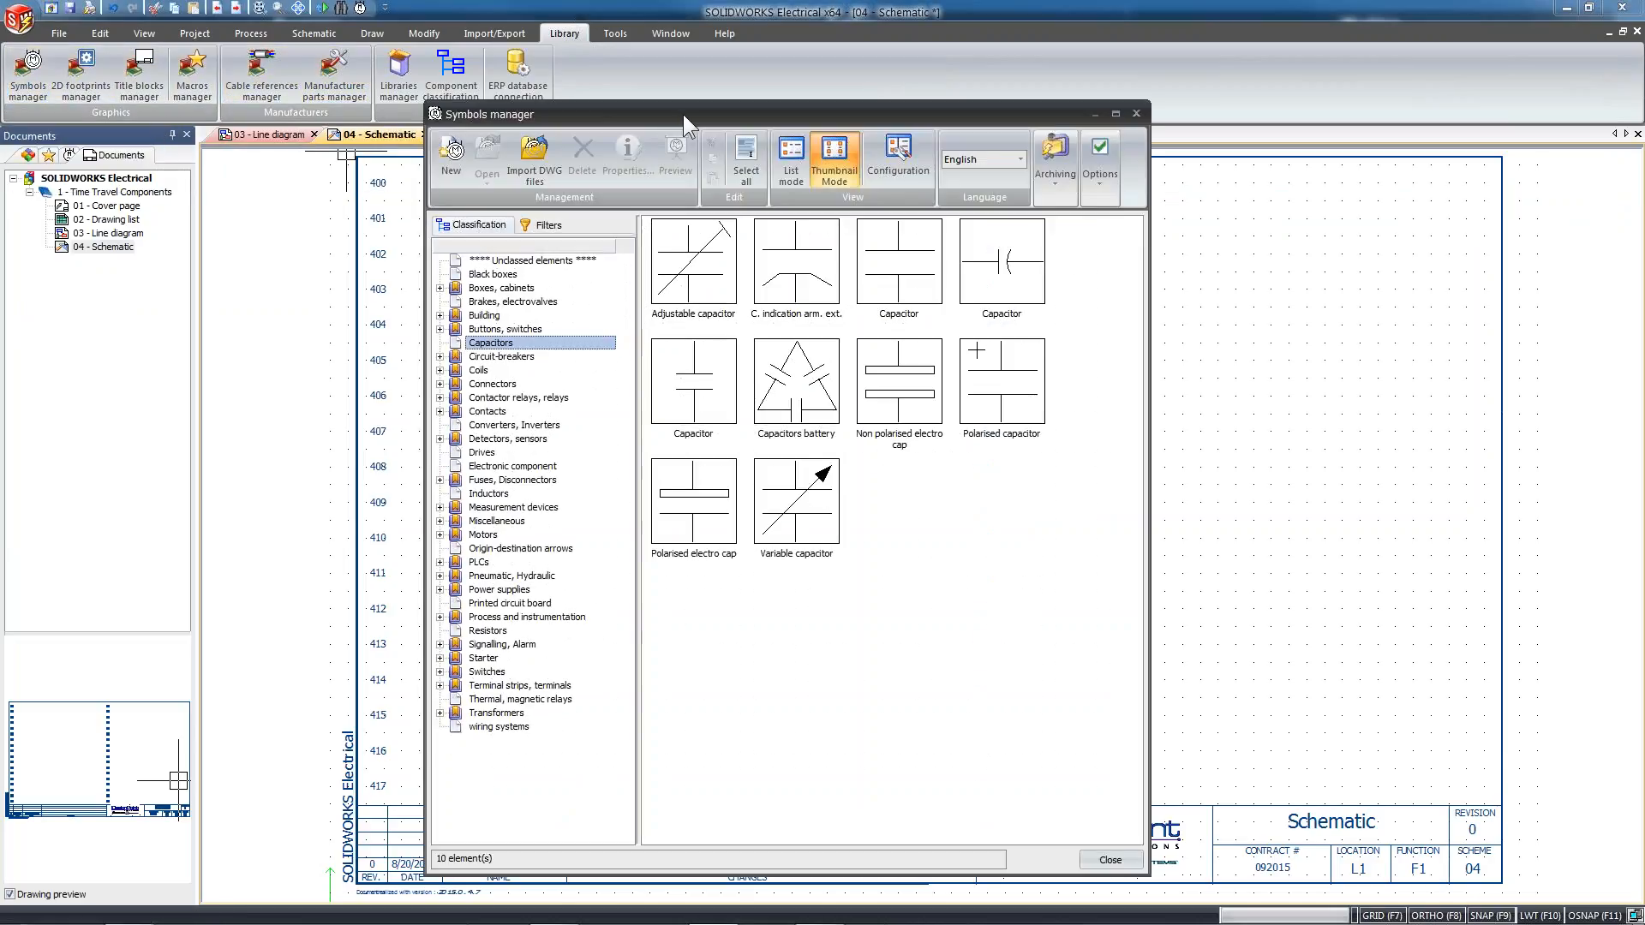
drag(682, 115, 701, 84)
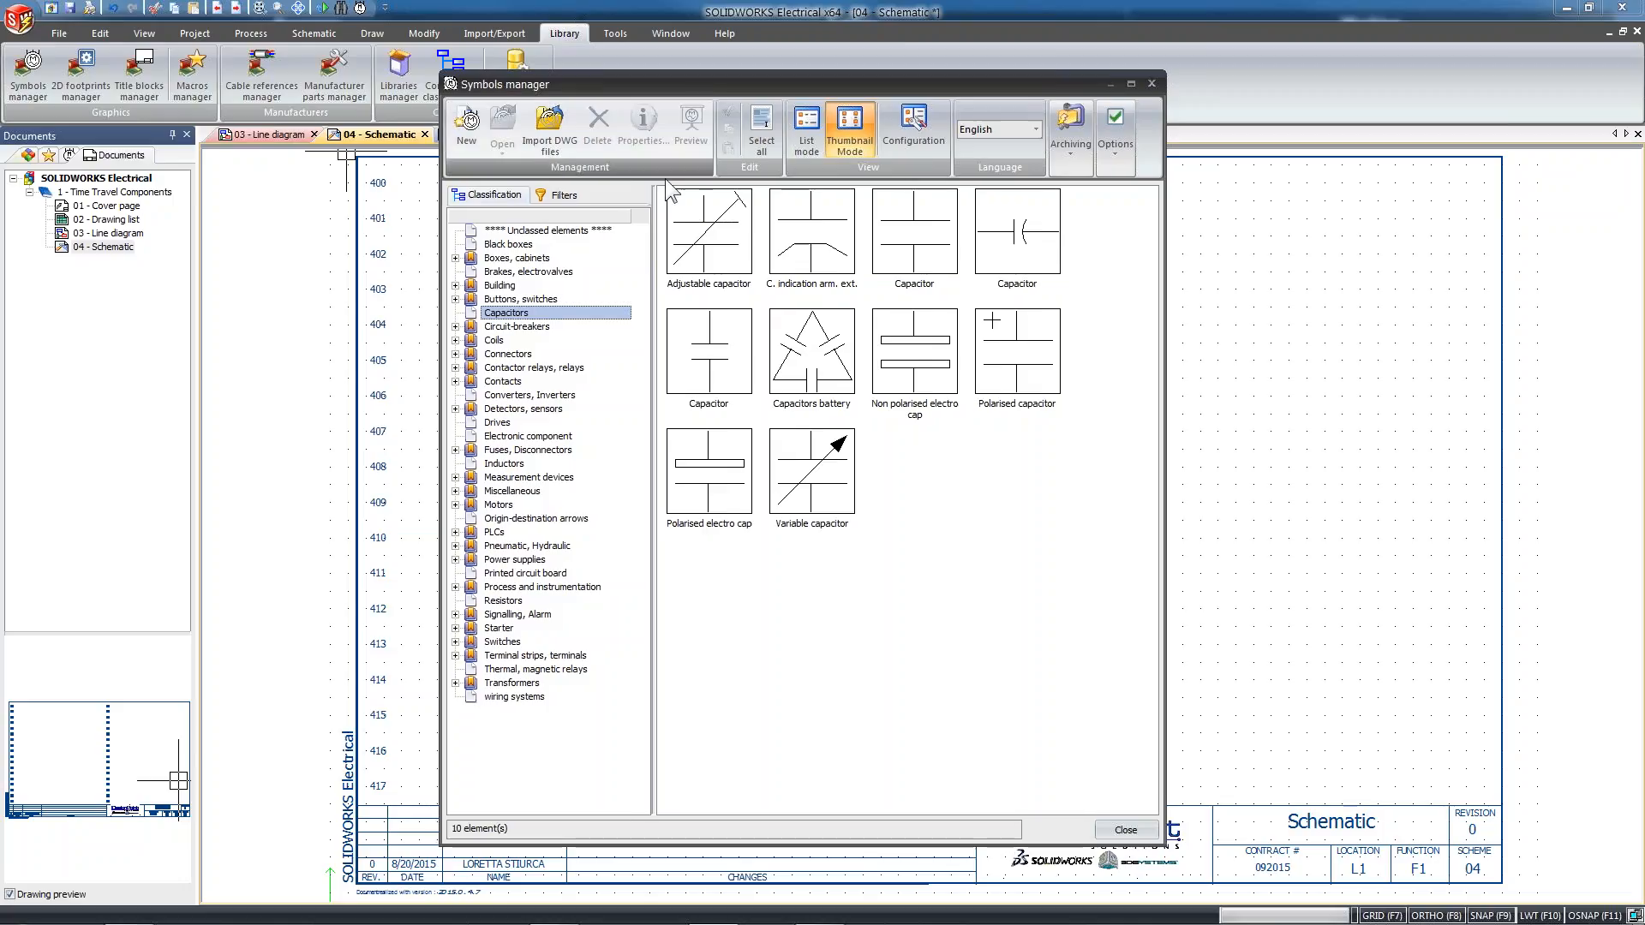
click(525, 299)
click(531, 313)
click(532, 328)
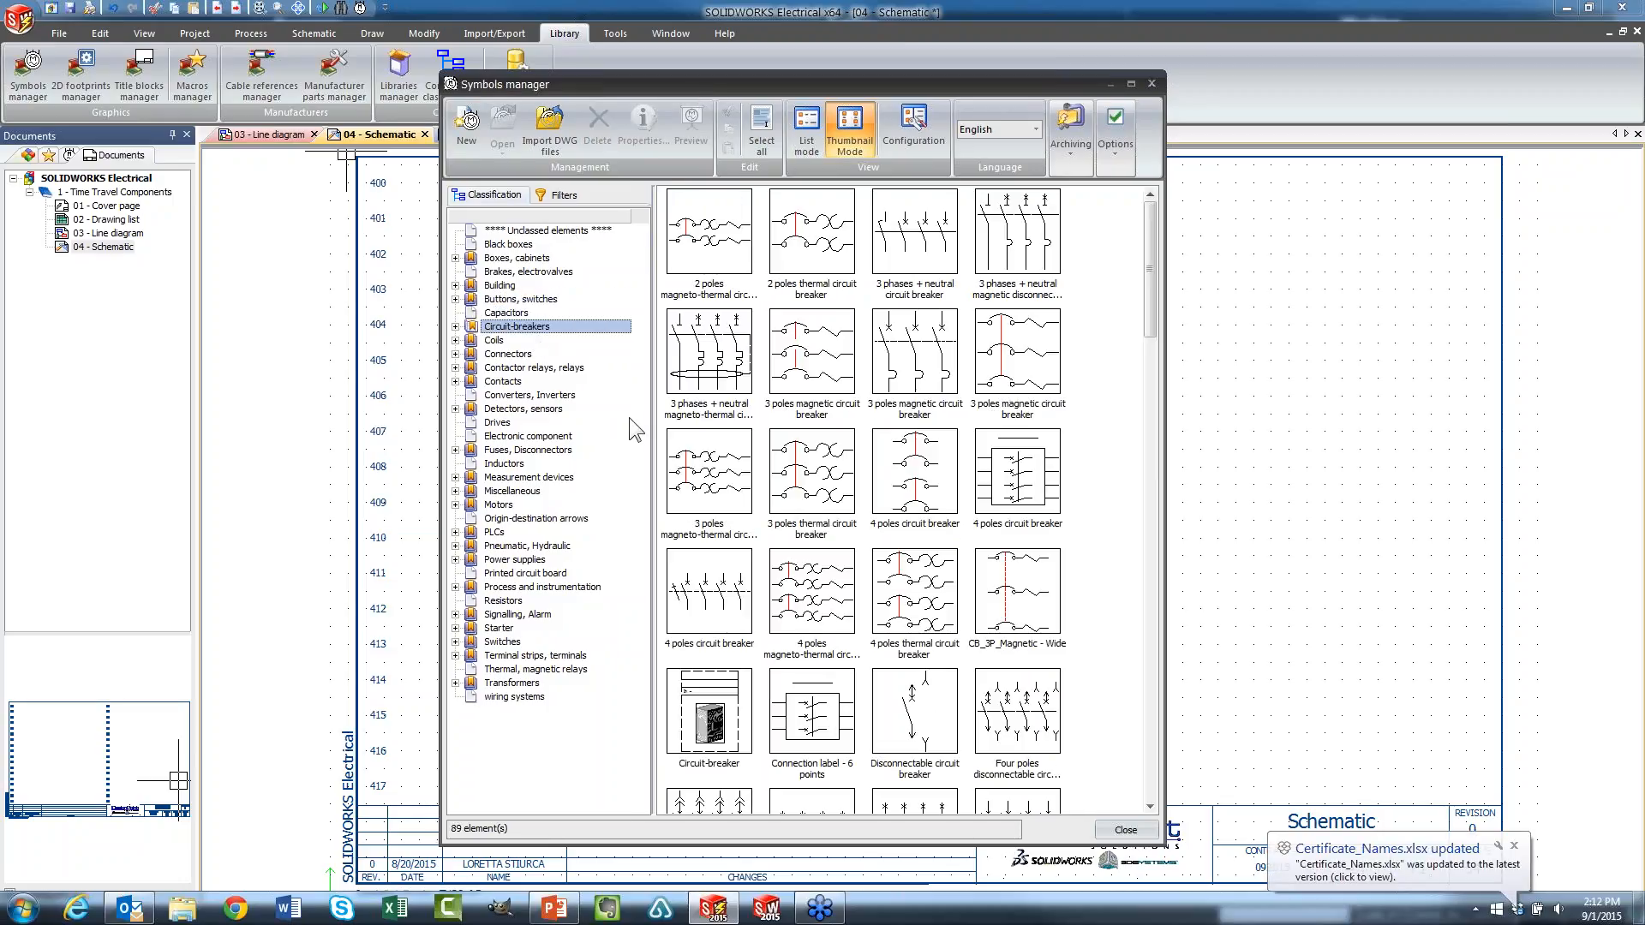
Start a DWG symbol import and add the FLUX CAPACITOR drawing from the Desktop as the file to import
click(540, 127)
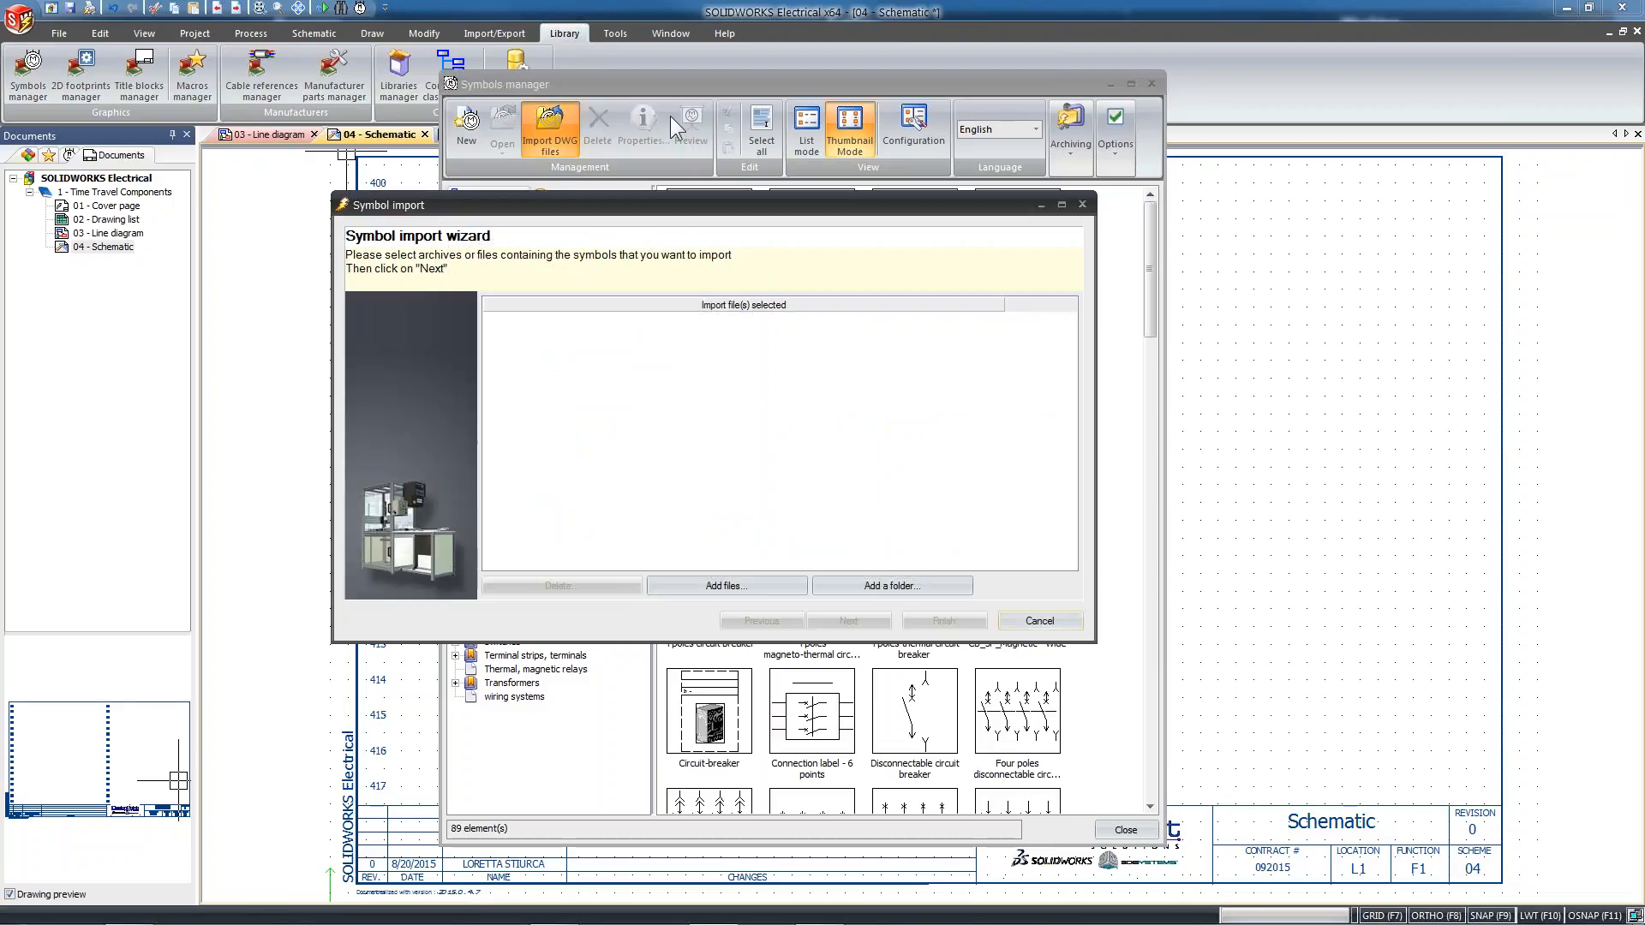
drag(676, 201, 703, 184)
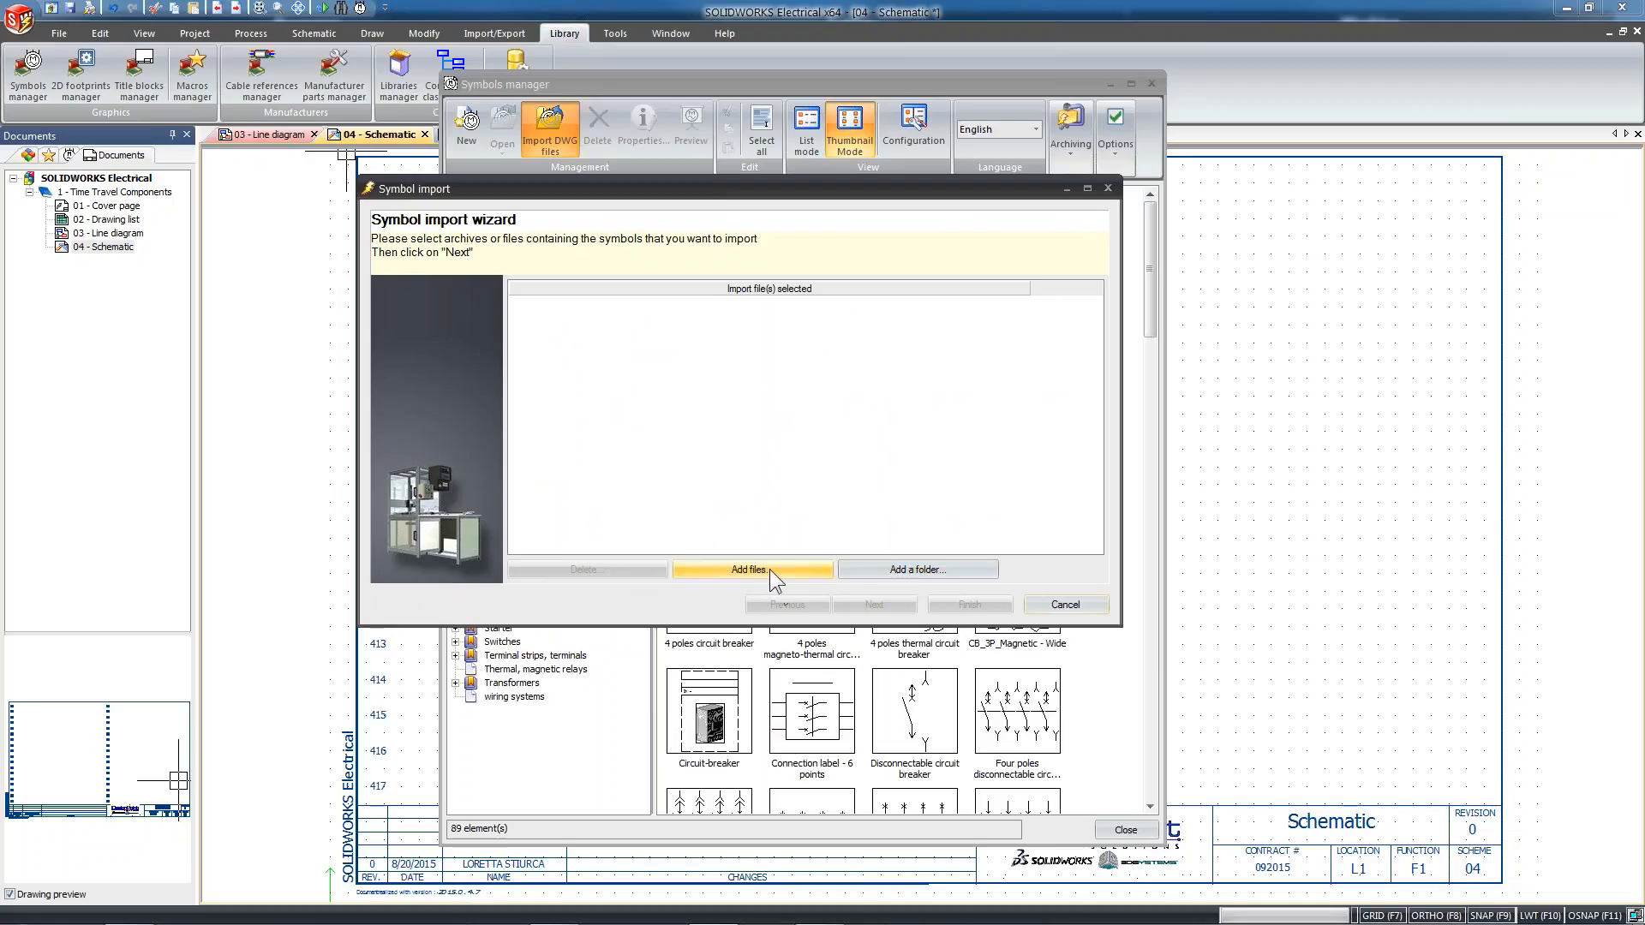
click(703, 571)
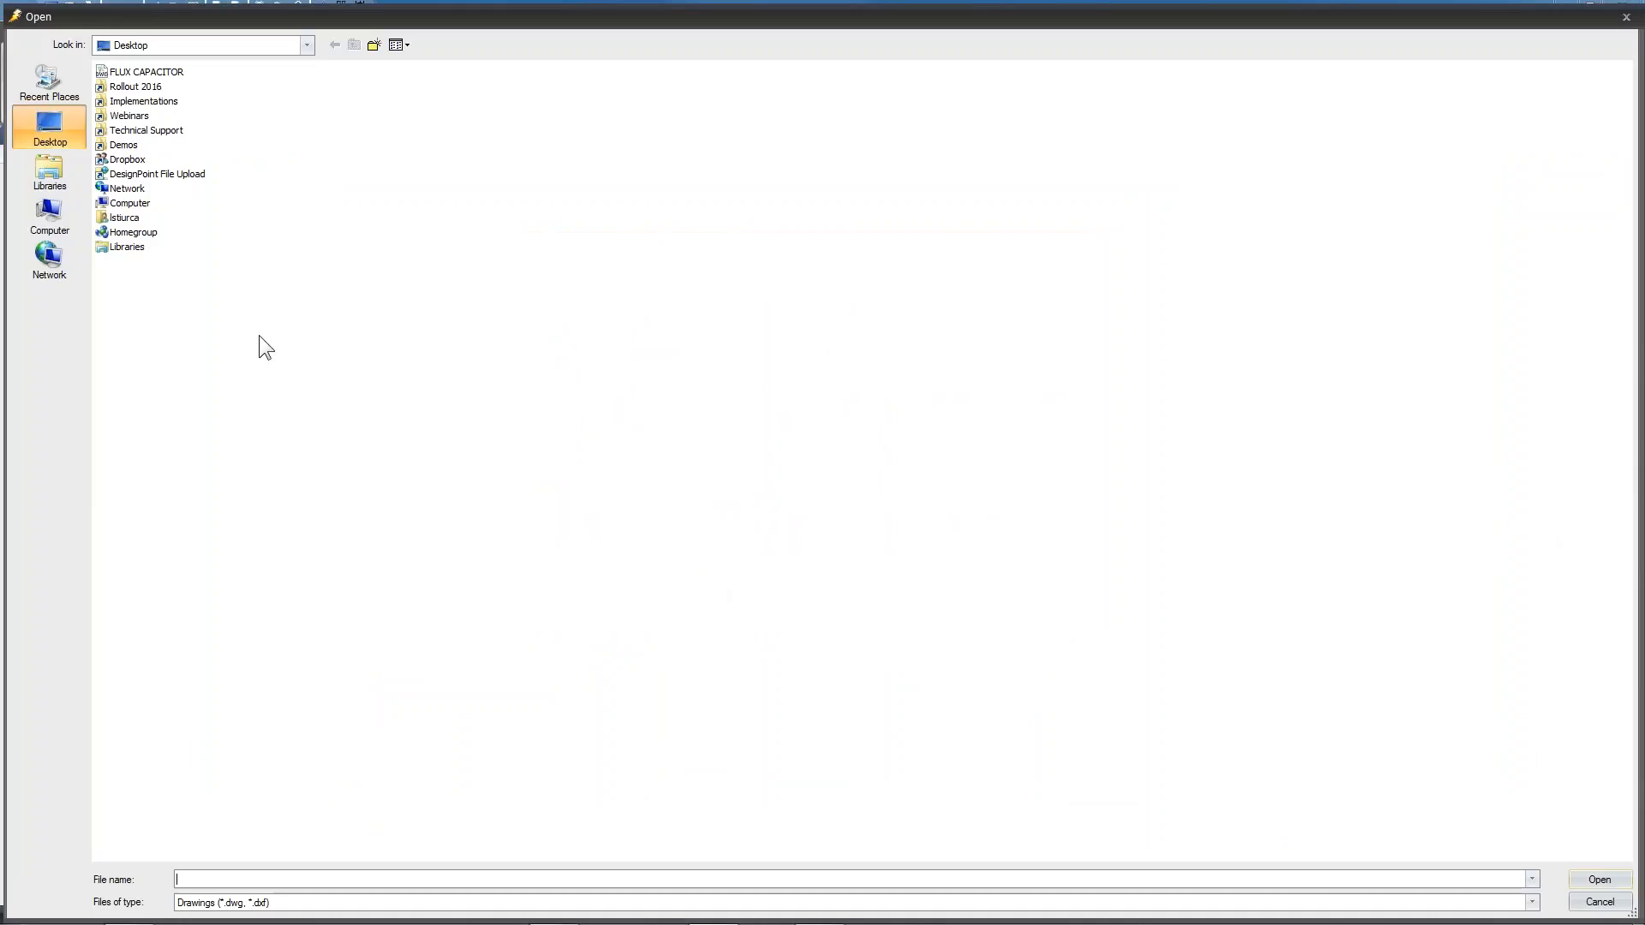
click(162, 70)
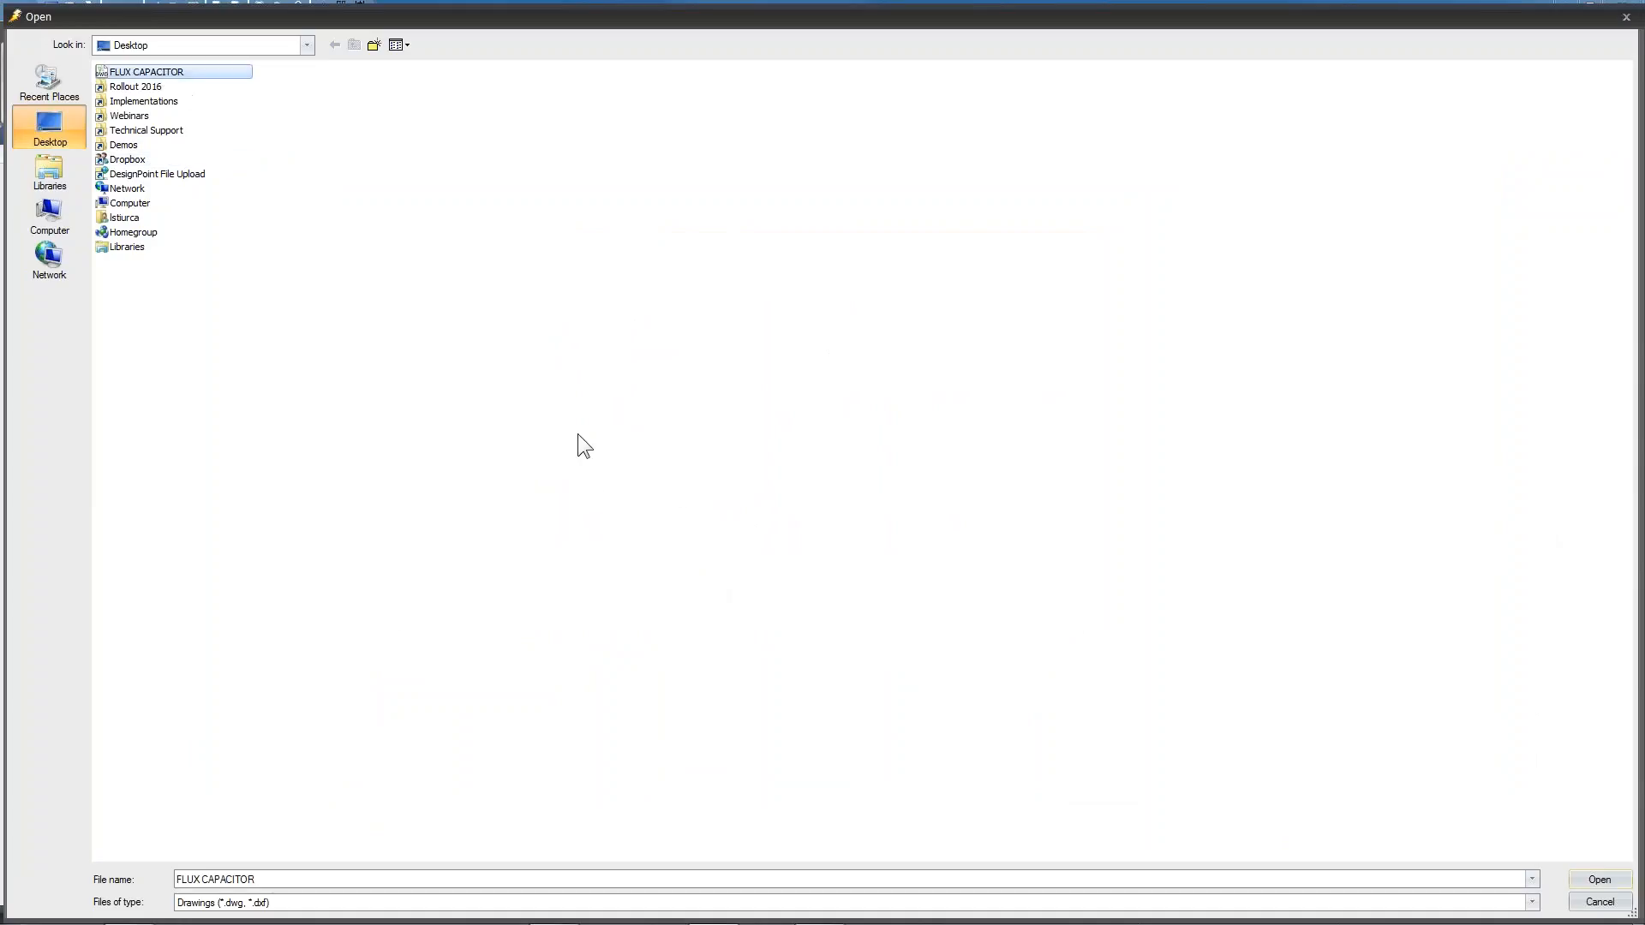
click(1599, 880)
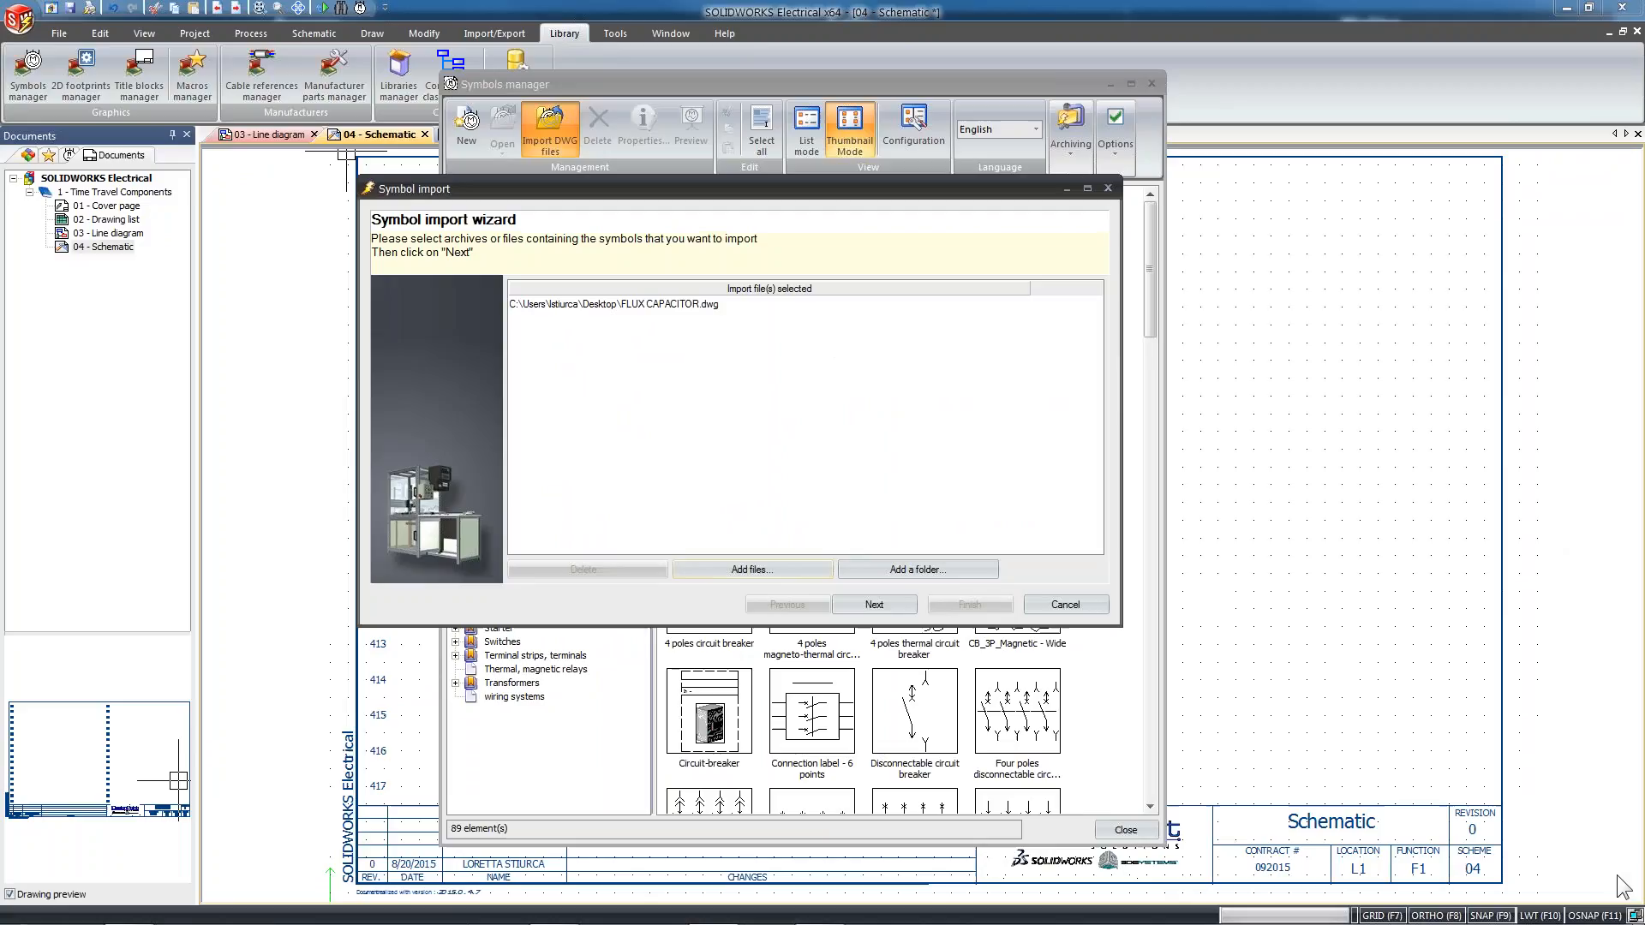
click(876, 602)
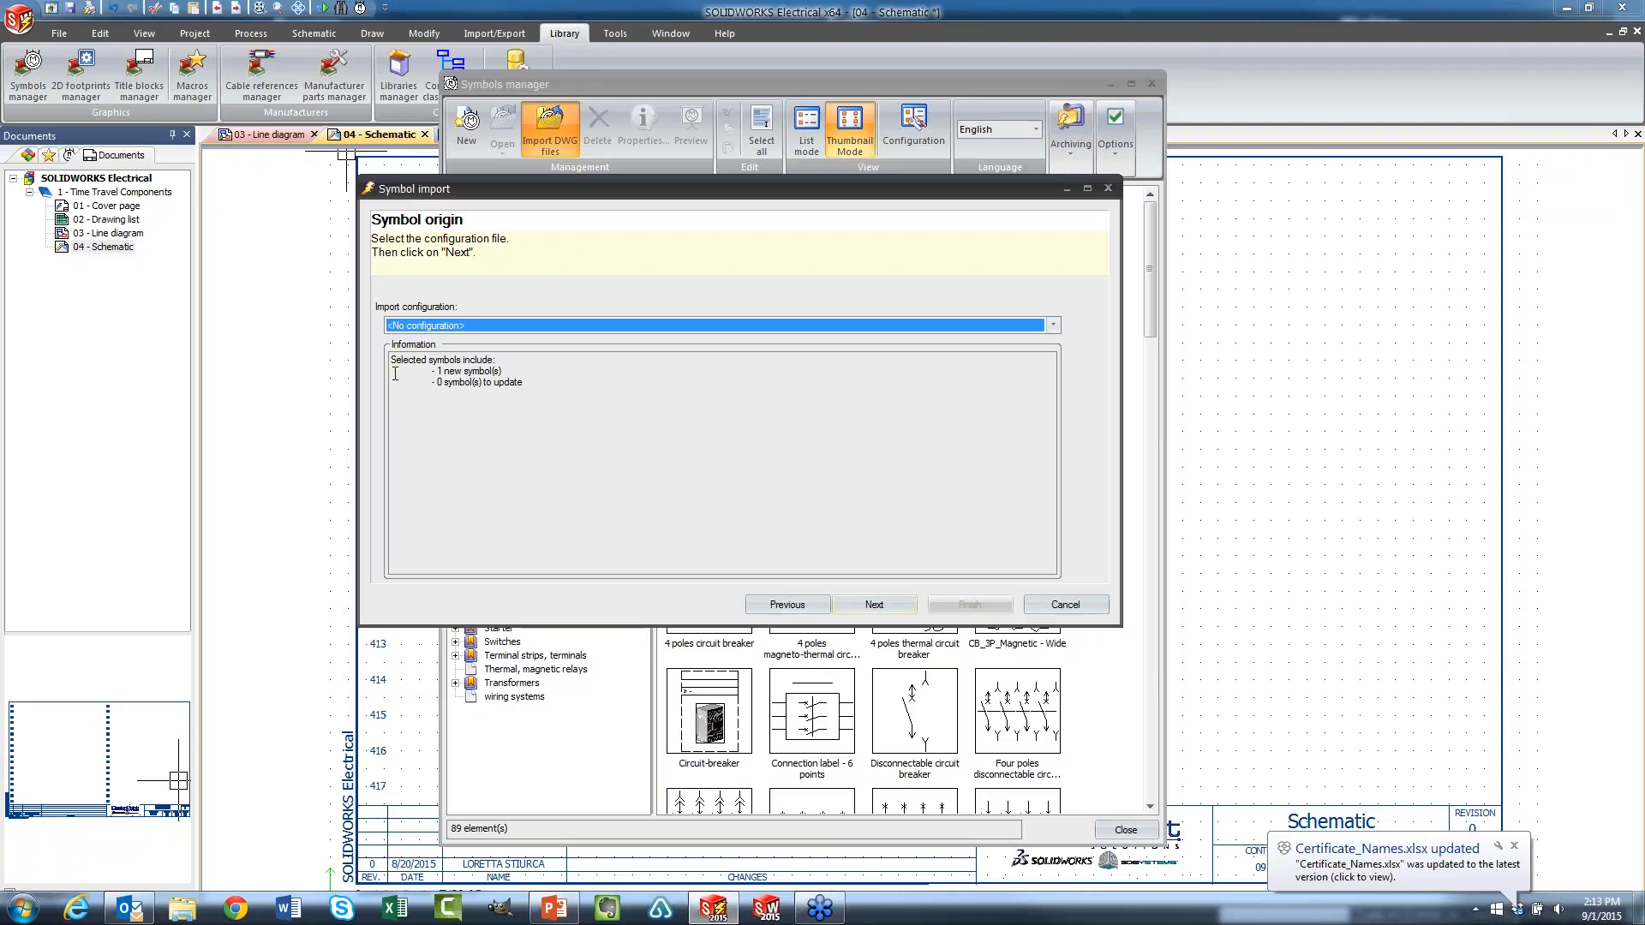
Review the available import configurations, keep <No configuration> and continue to the list of new symbols
click(1053, 325)
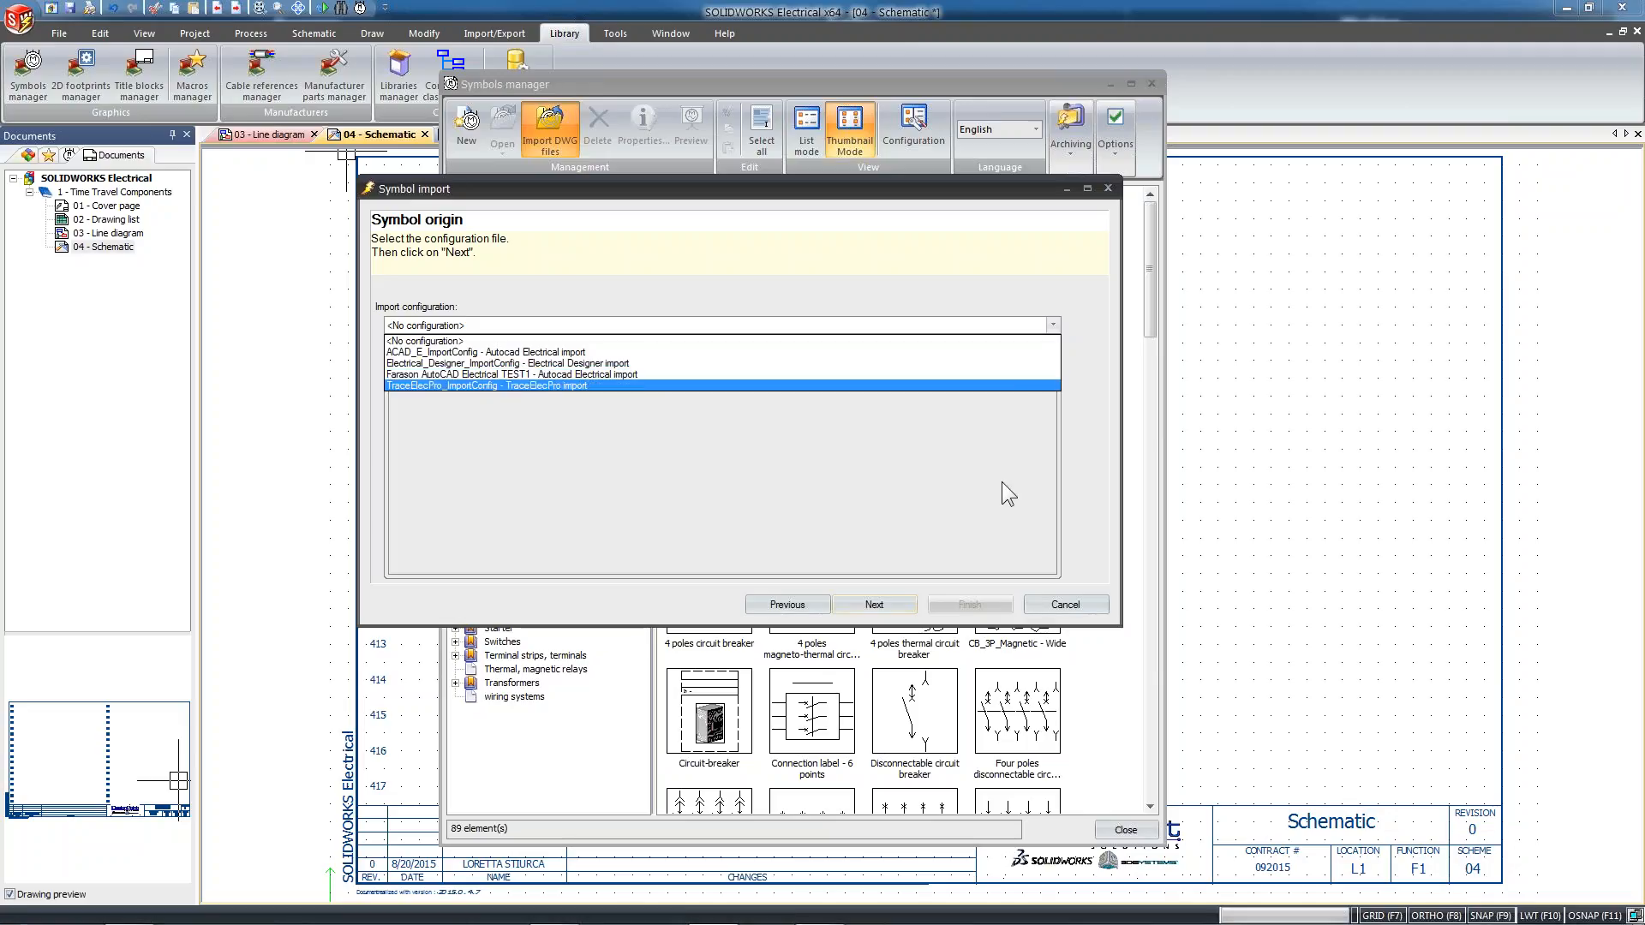
click(1069, 503)
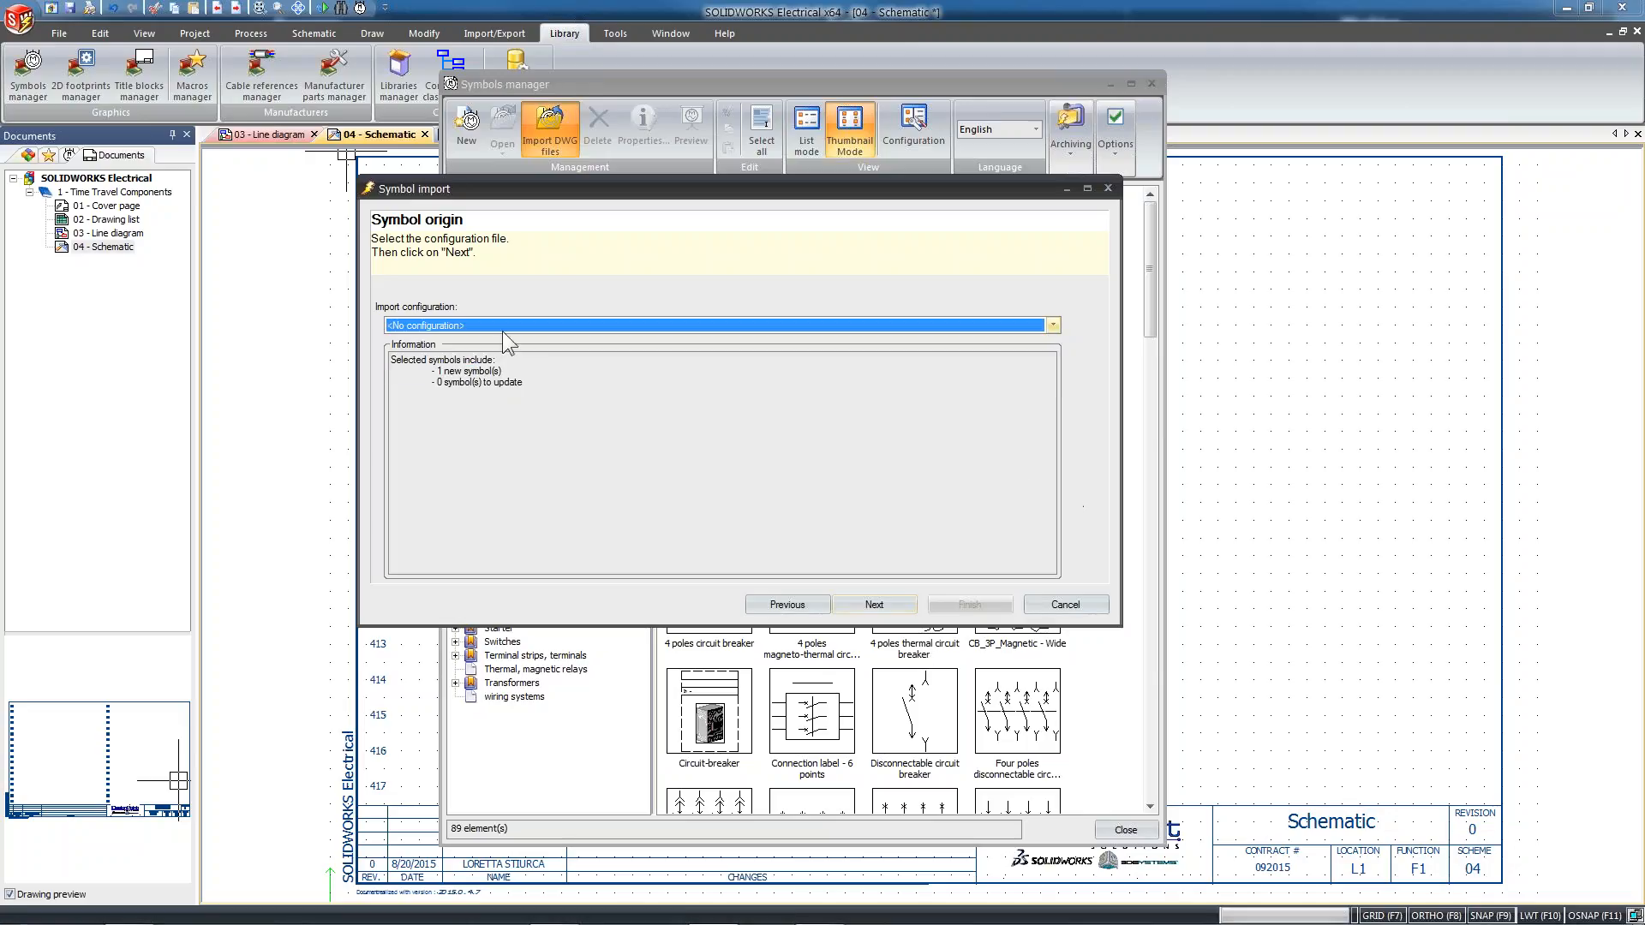
click(876, 606)
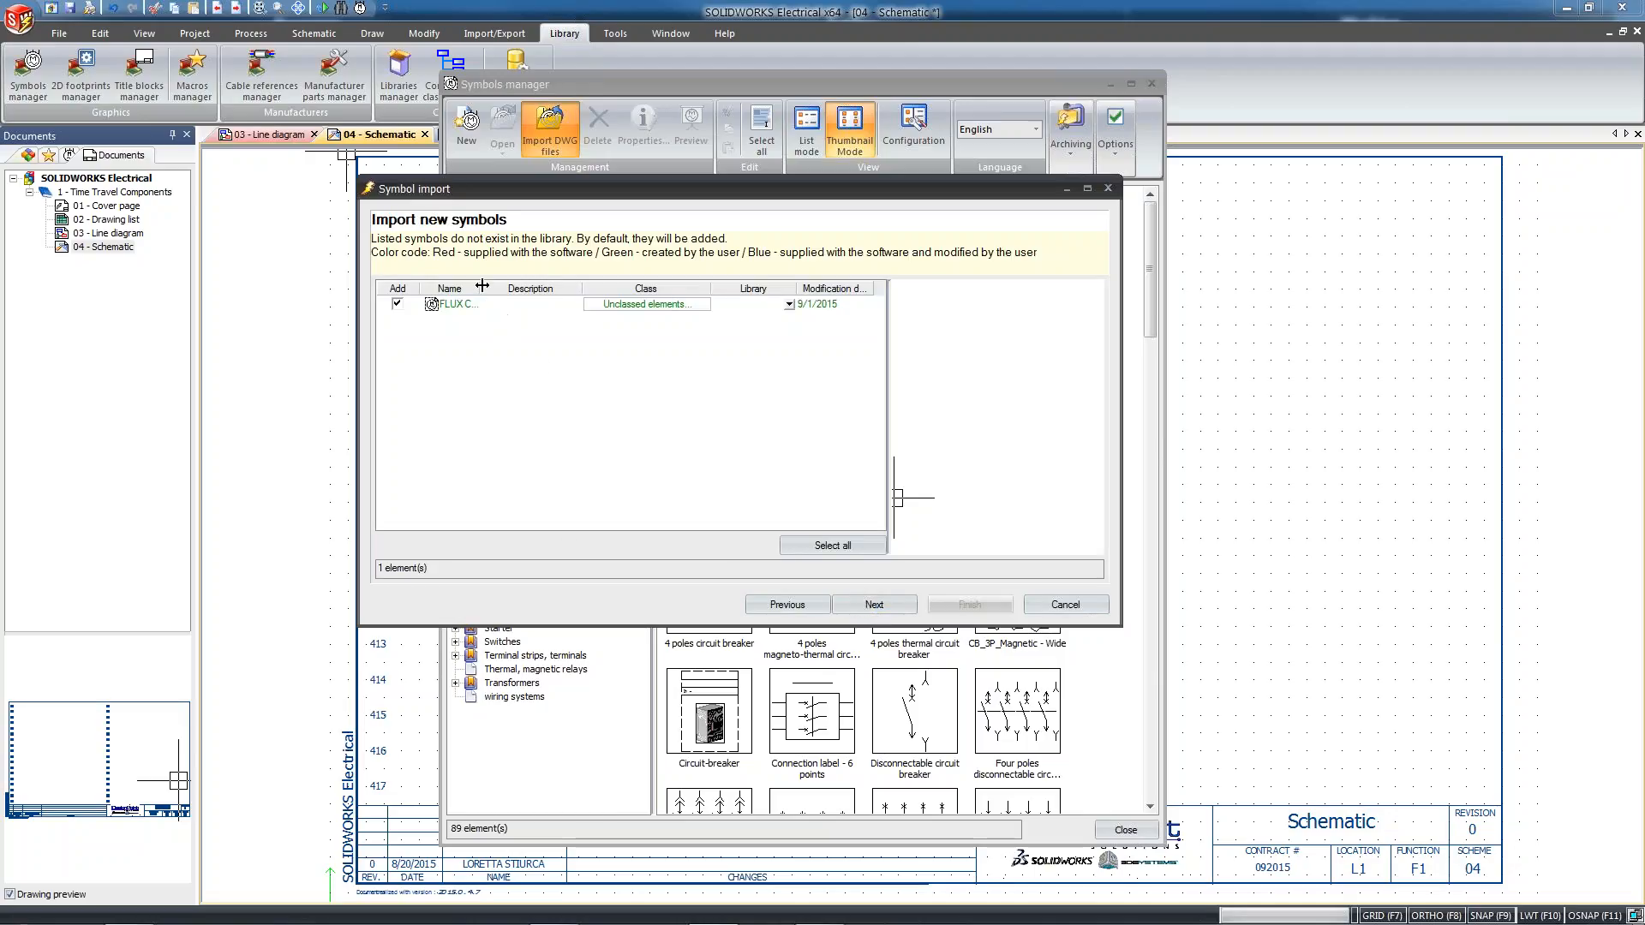
Widen the Name column and assign the FLUX CAPACITOR symbol to the Capacitors class
drag(482, 286, 546, 283)
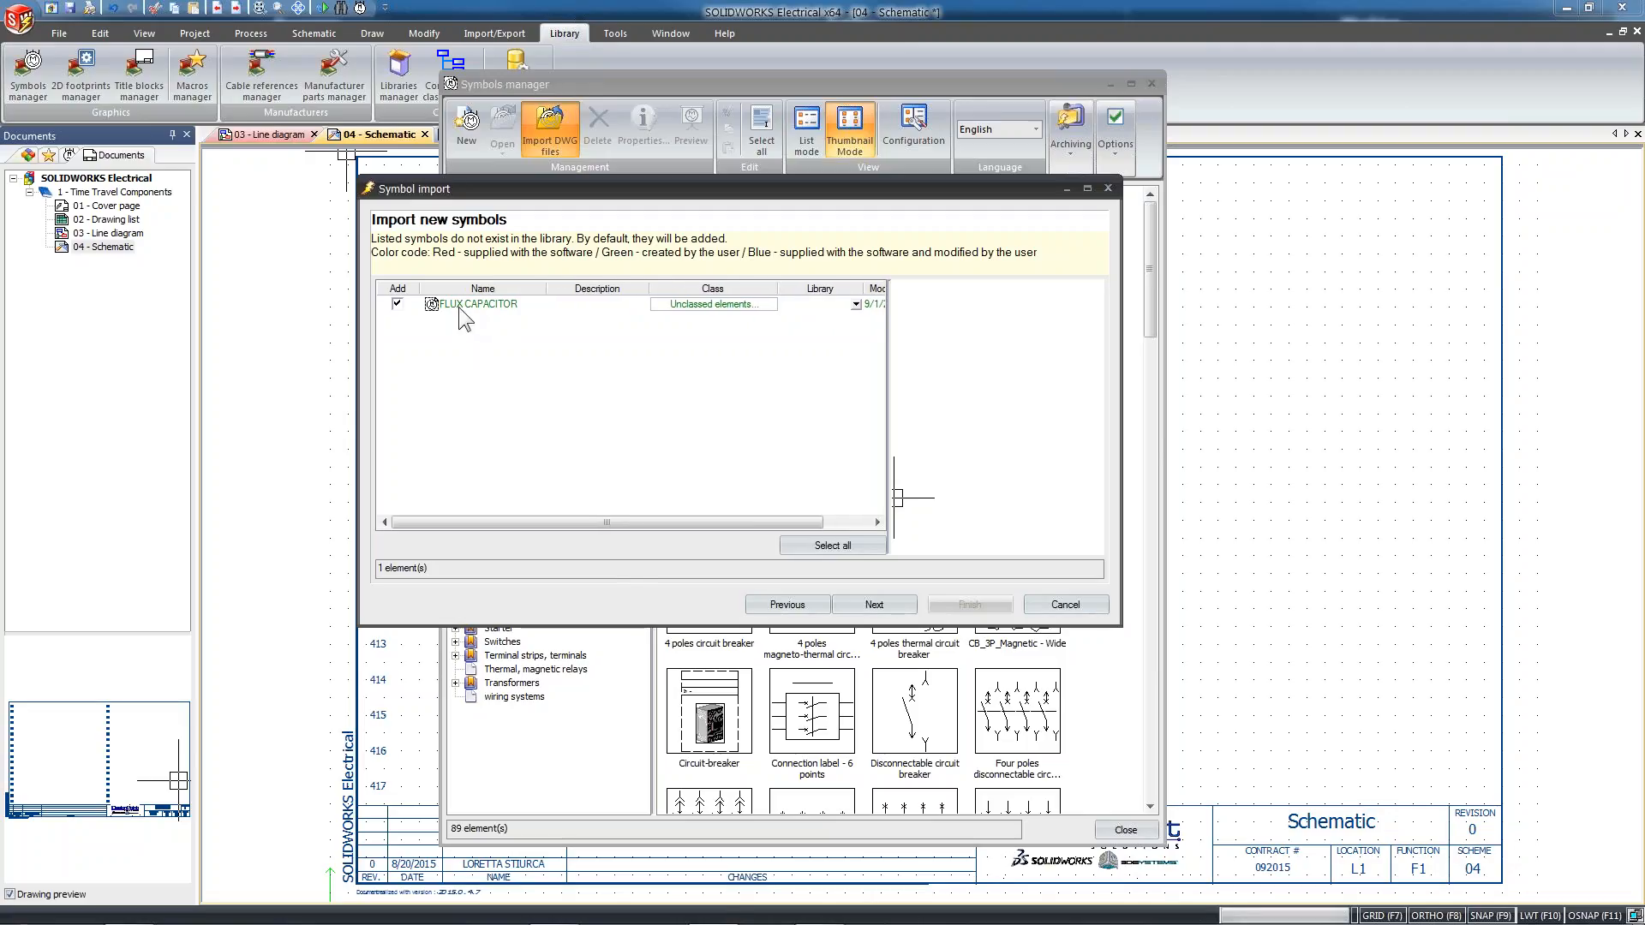
click(720, 307)
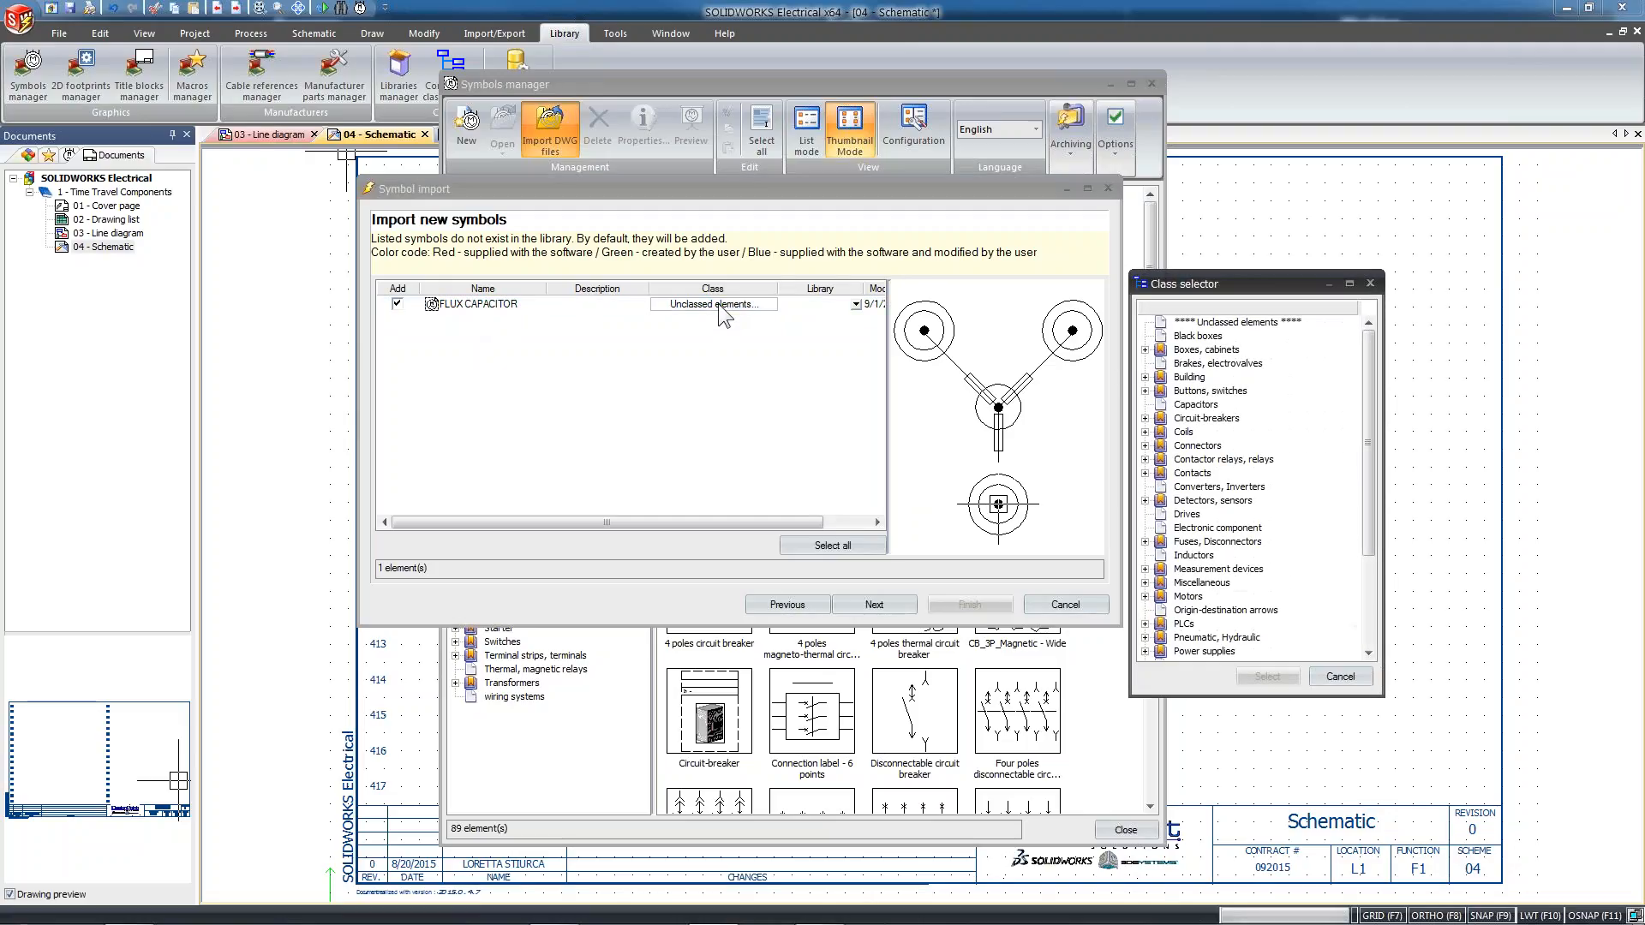
drag(1240, 285, 687, 317)
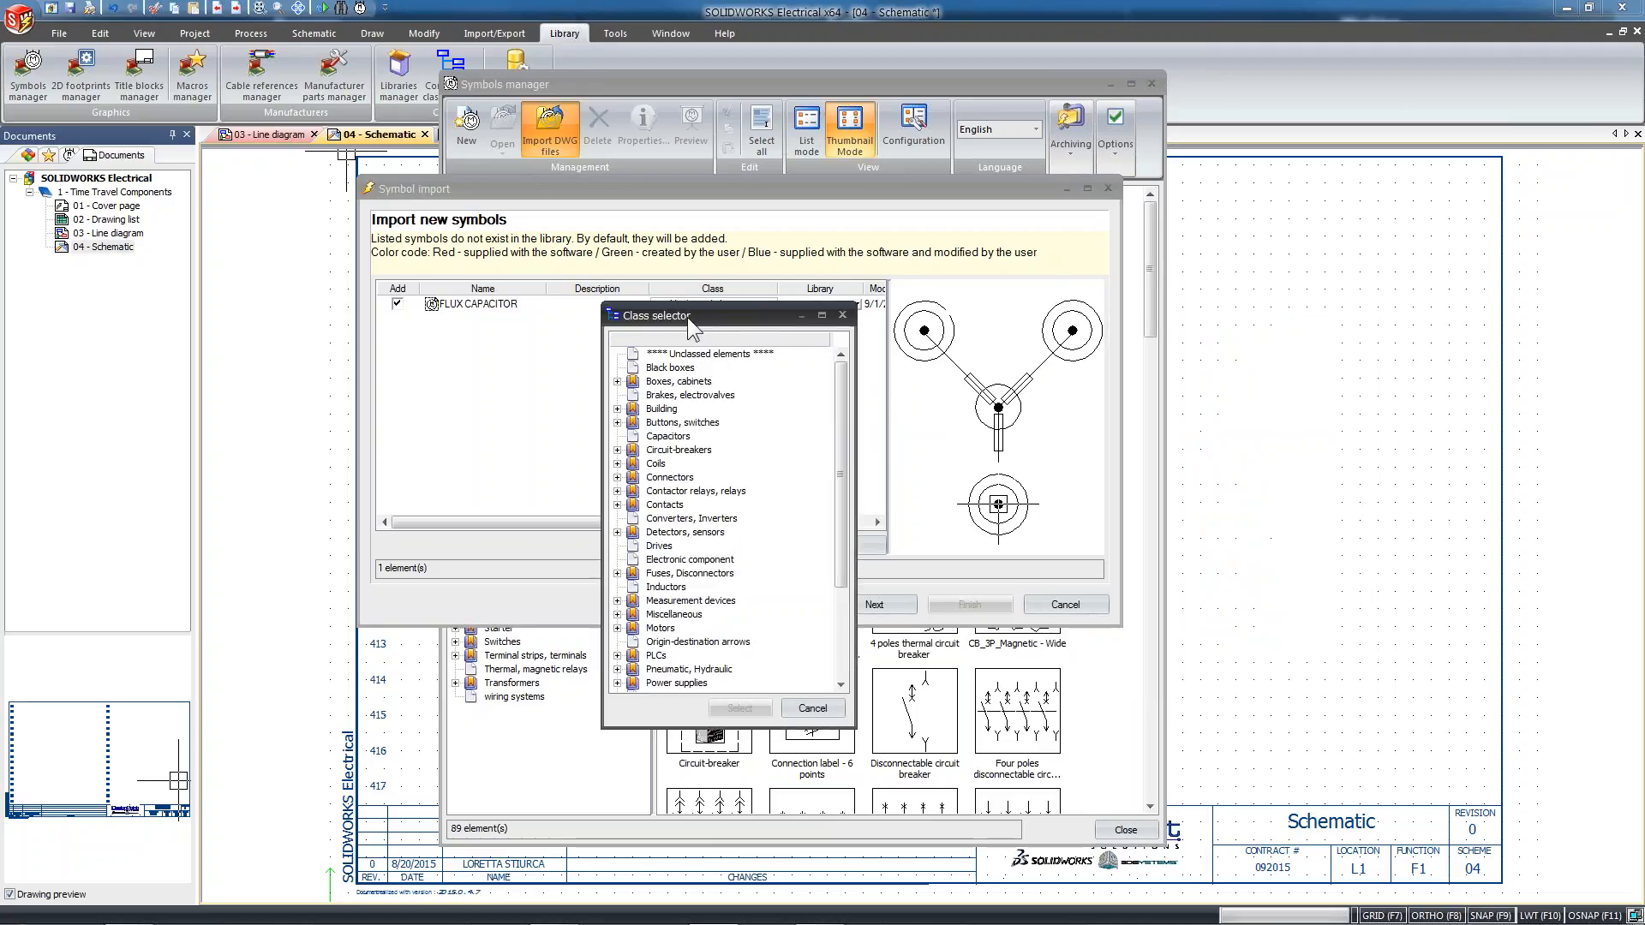
click(650, 439)
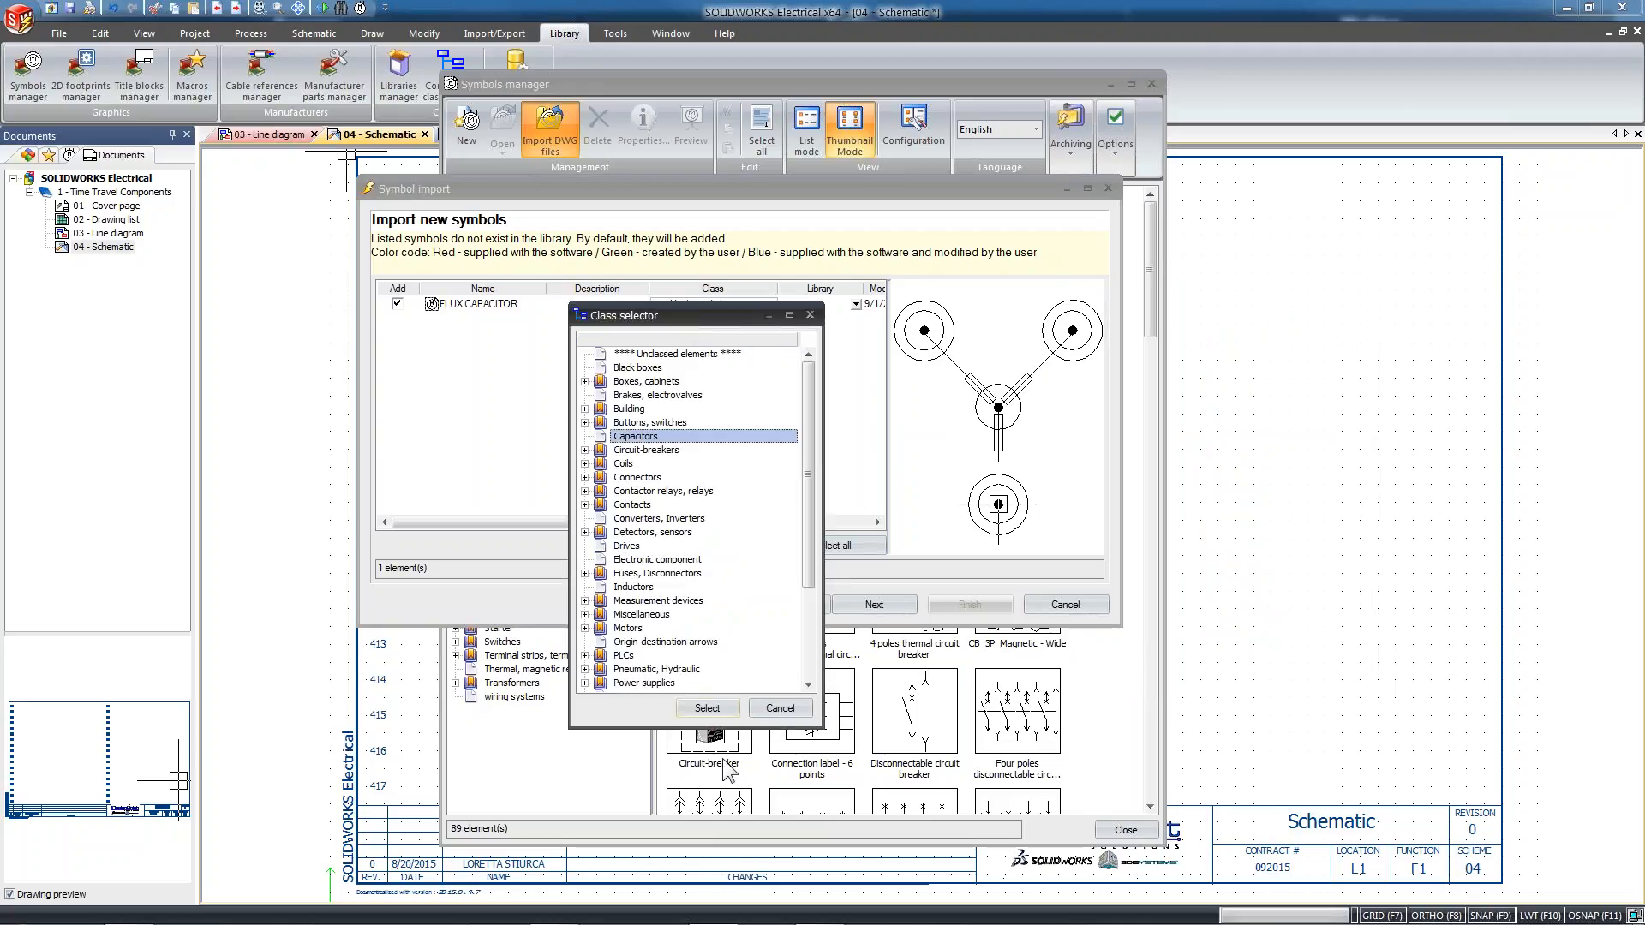
click(708, 708)
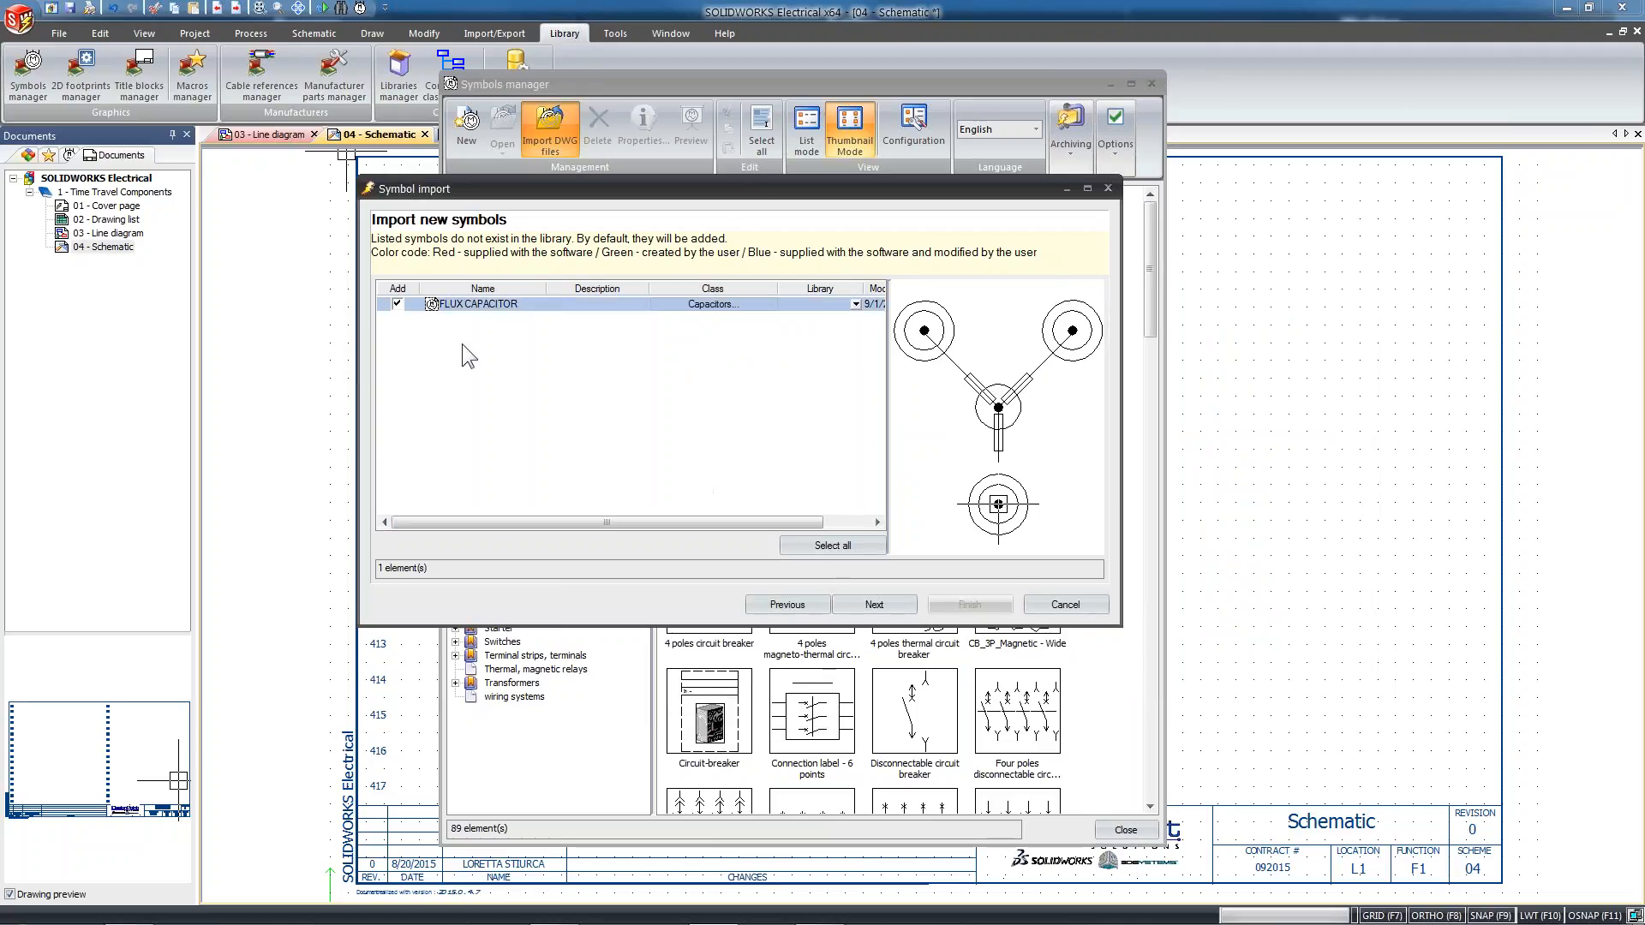
Open the FLUX CAPACITOR symbol's properties and look through the available libraries, keeping <No library>
right_click(468, 305)
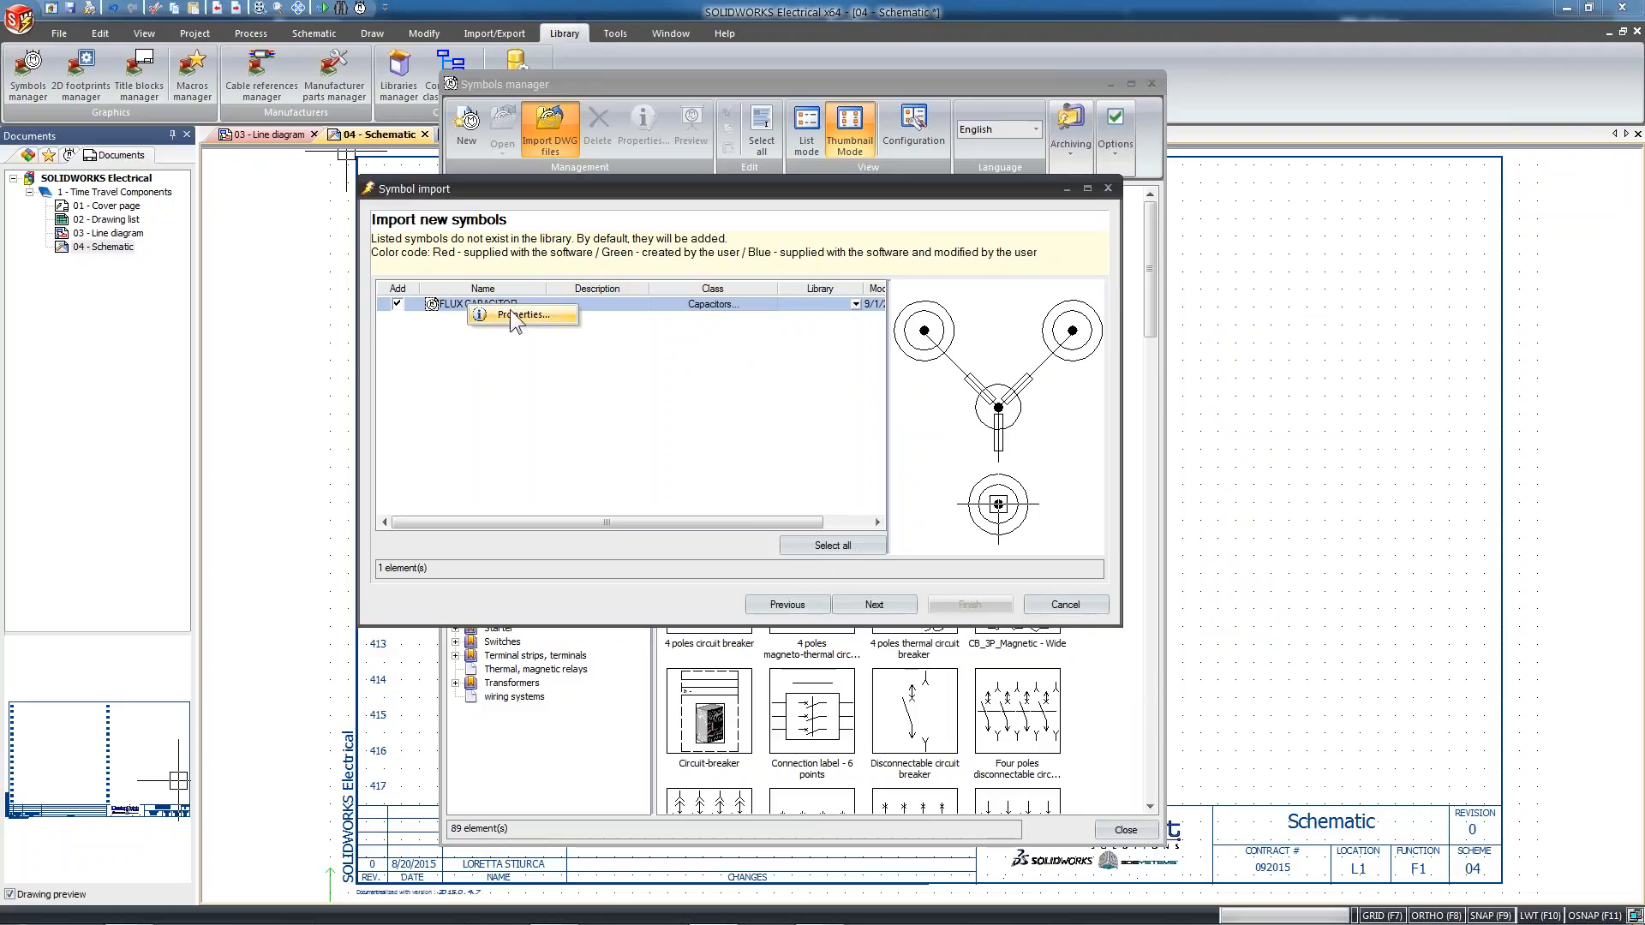
click(531, 315)
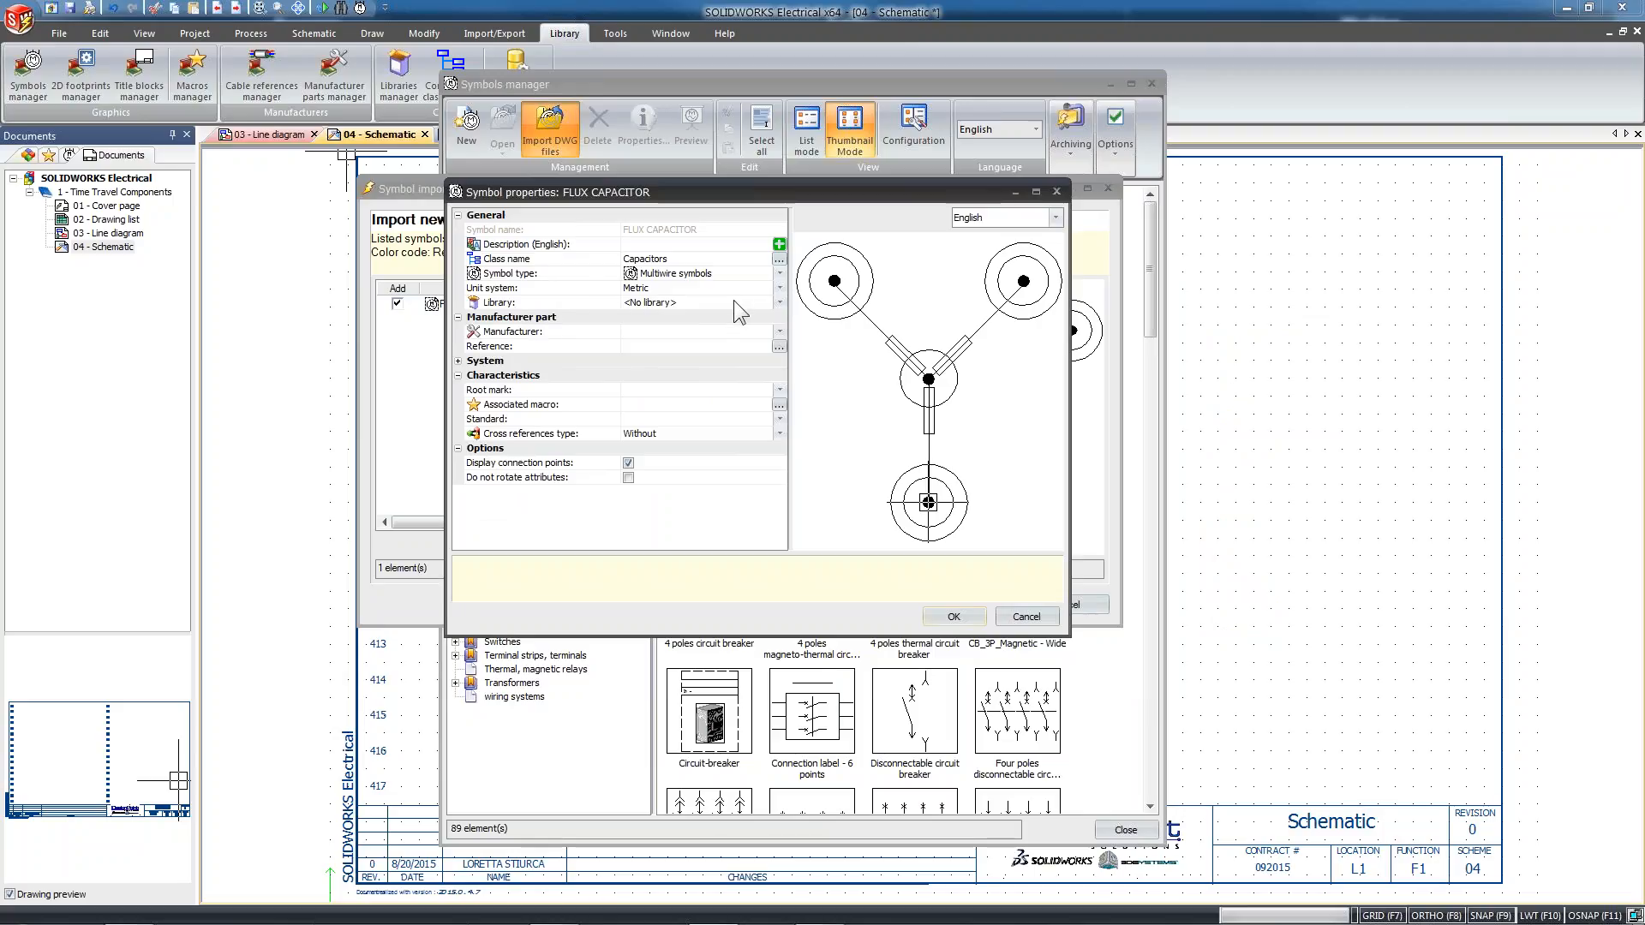
click(778, 302)
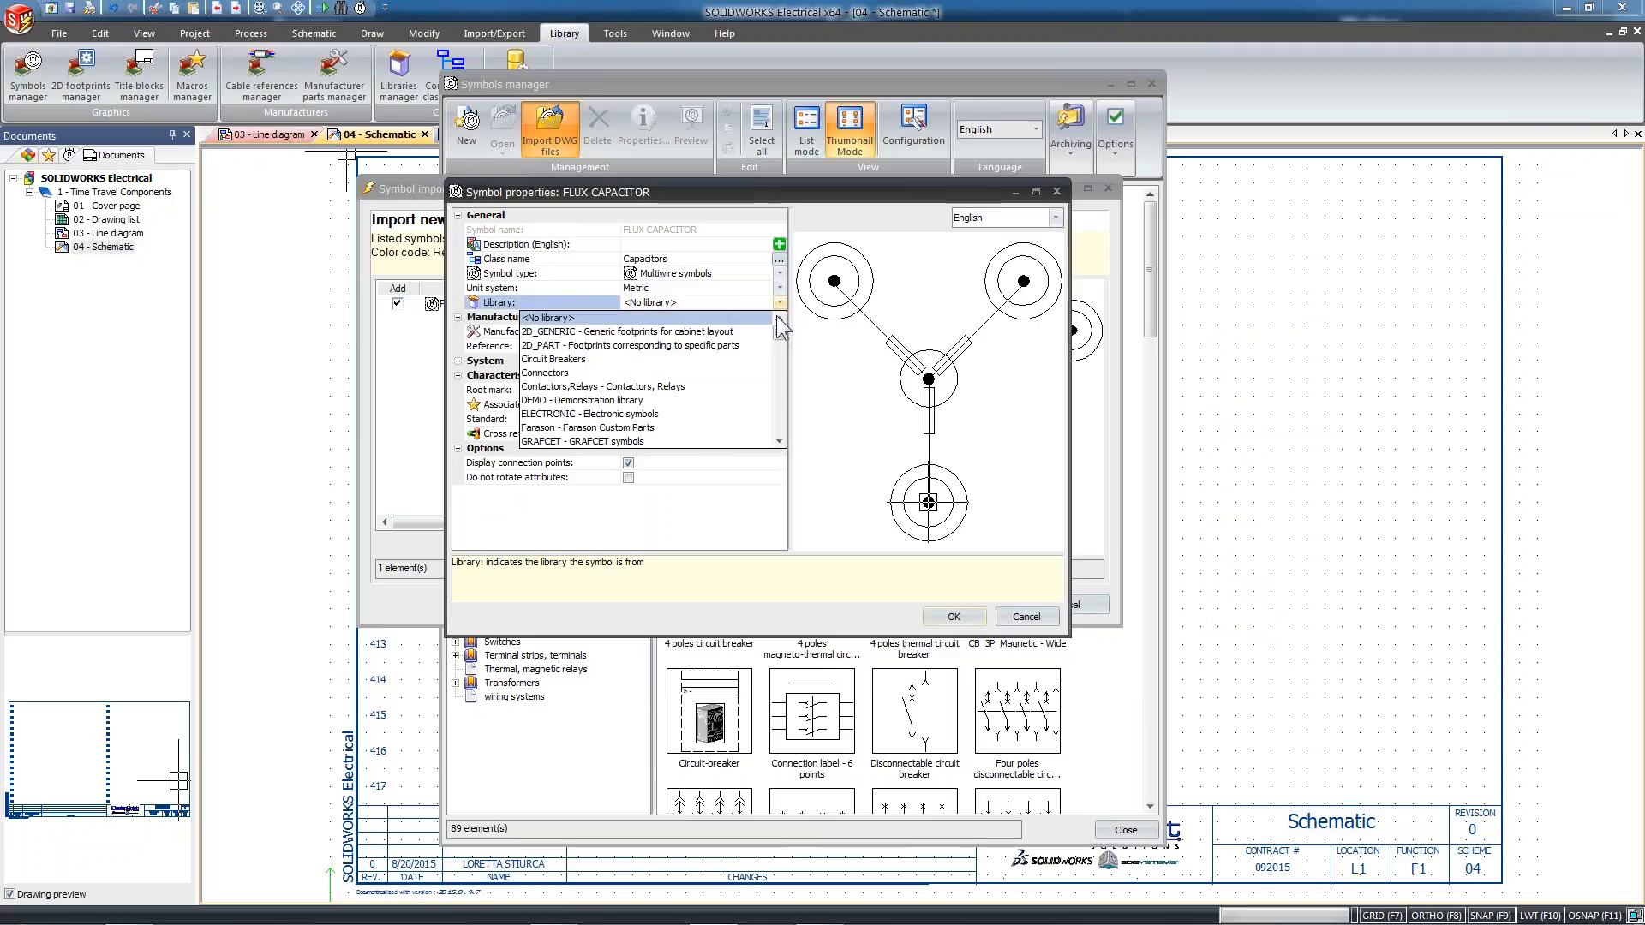
drag(779, 336, 784, 418)
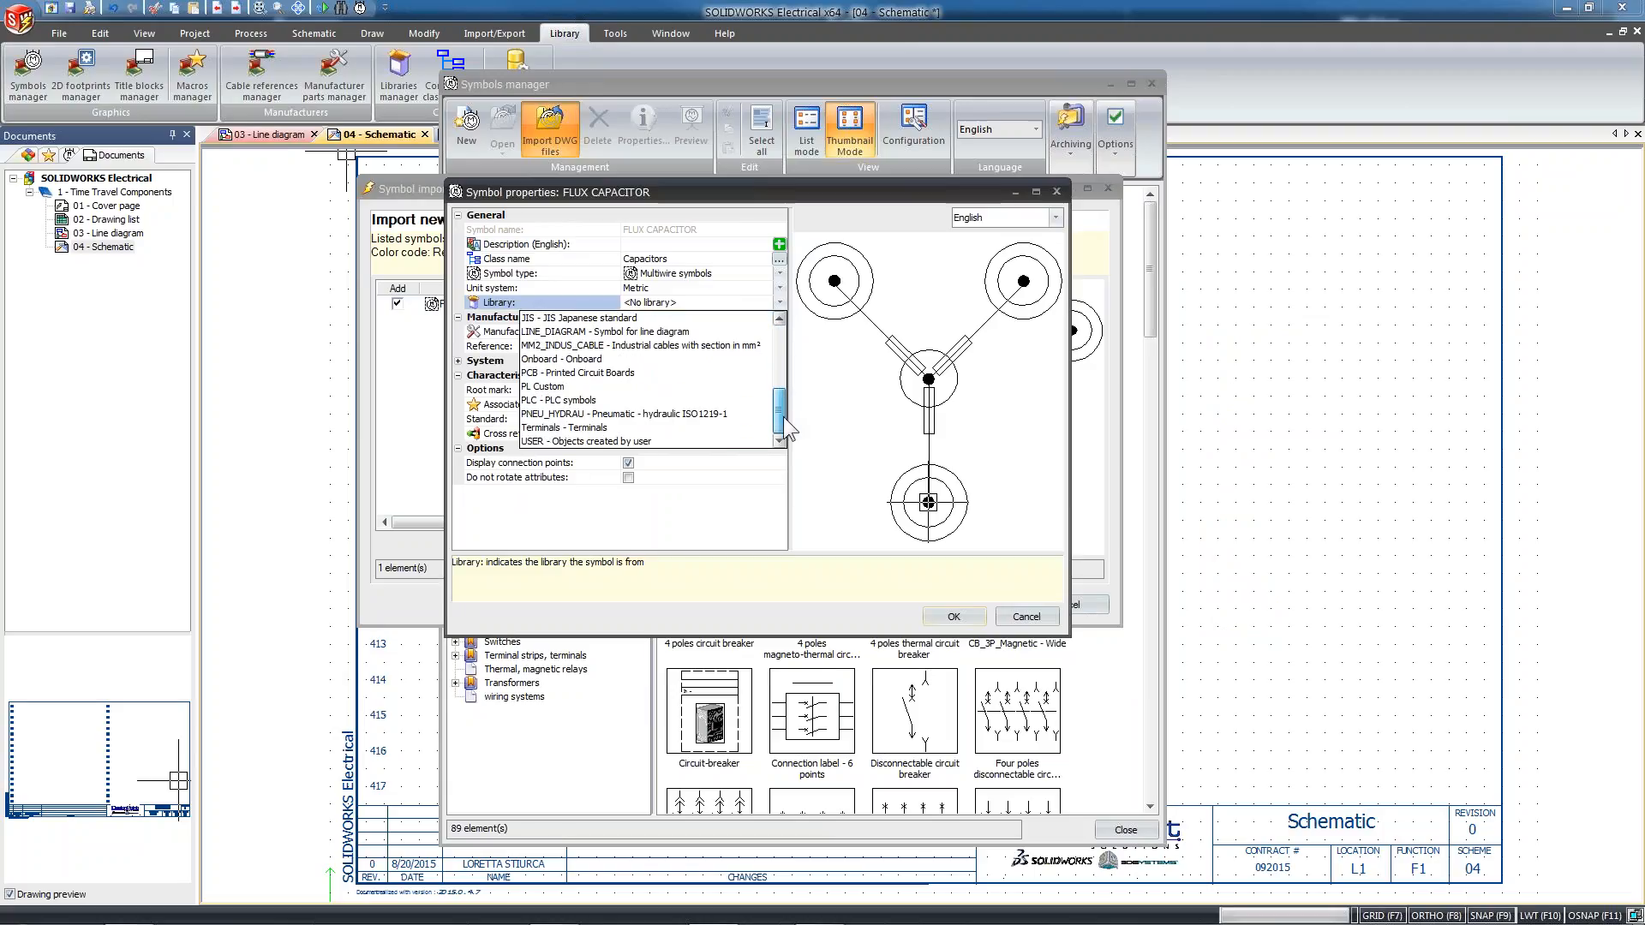
drag(784, 423, 783, 377)
click(811, 485)
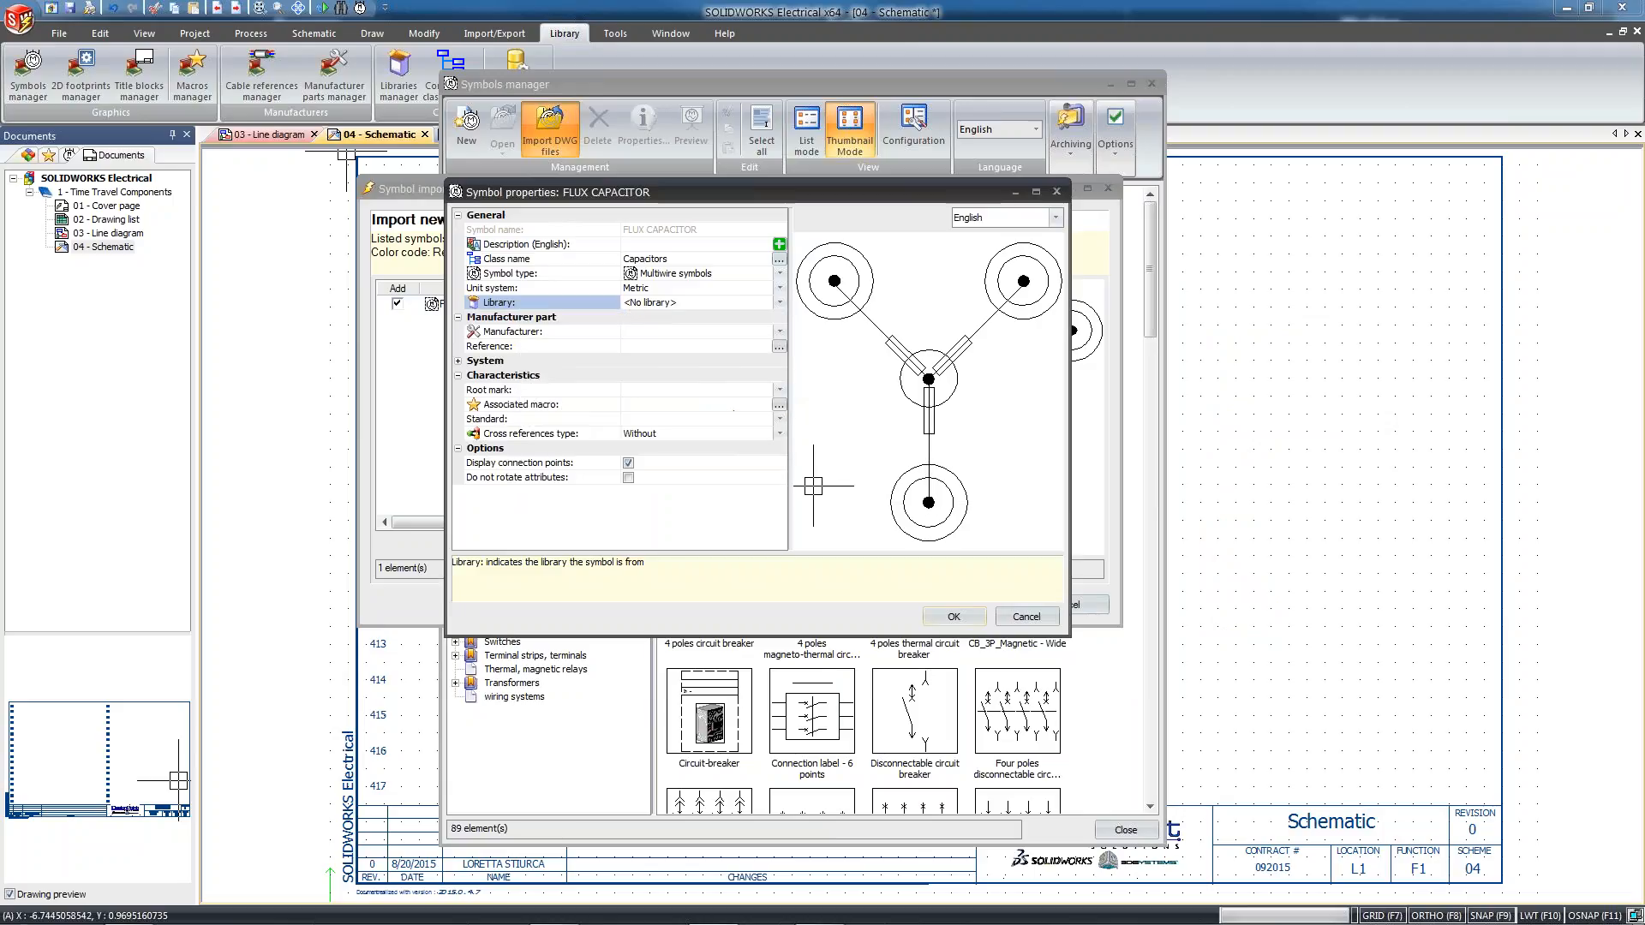
Set the symbol's manufacturer to DesignPoint Solutions, its root mark to FLUX and its English description to FLUX CAPACITOR, and accept the properties
click(640, 331)
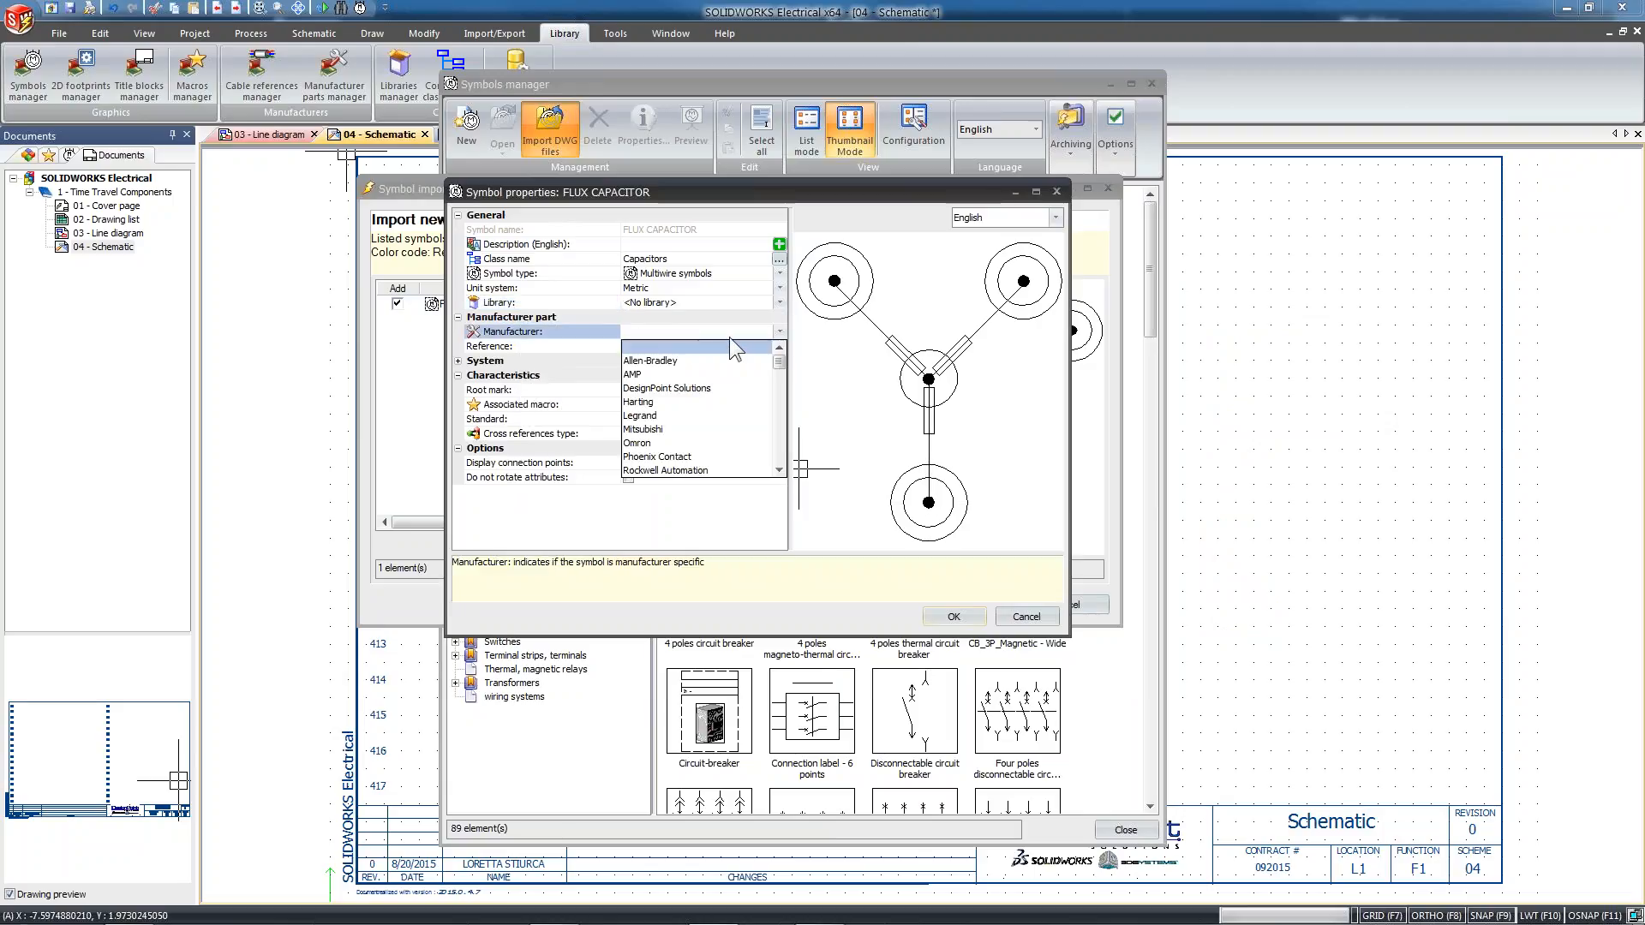
click(711, 391)
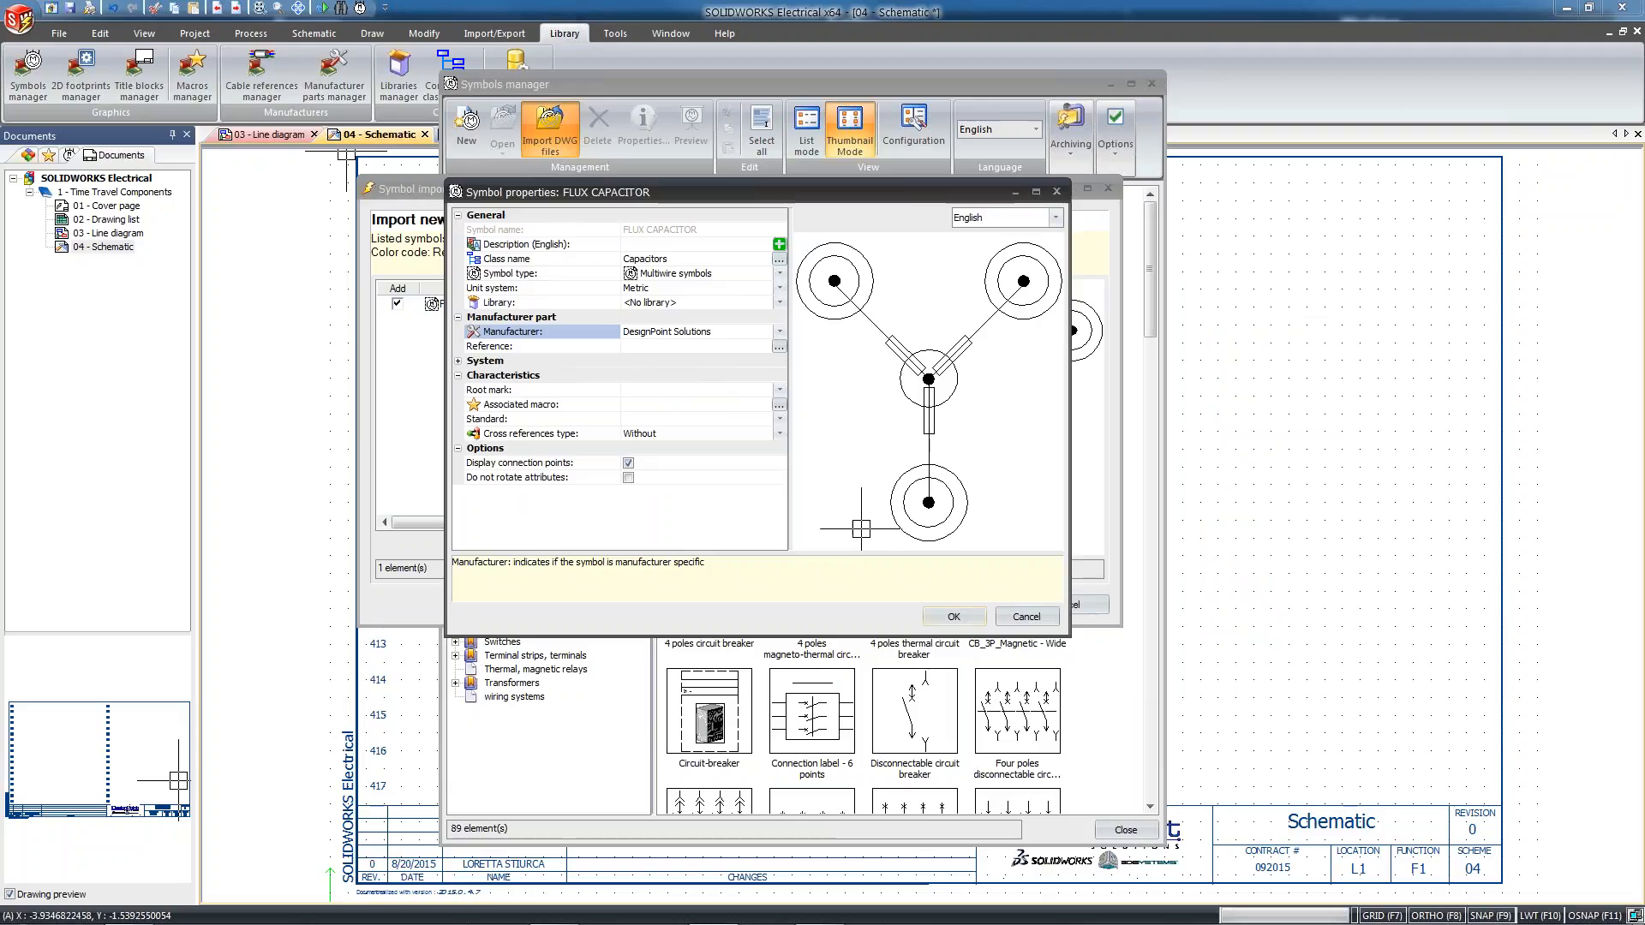
click(648, 392)
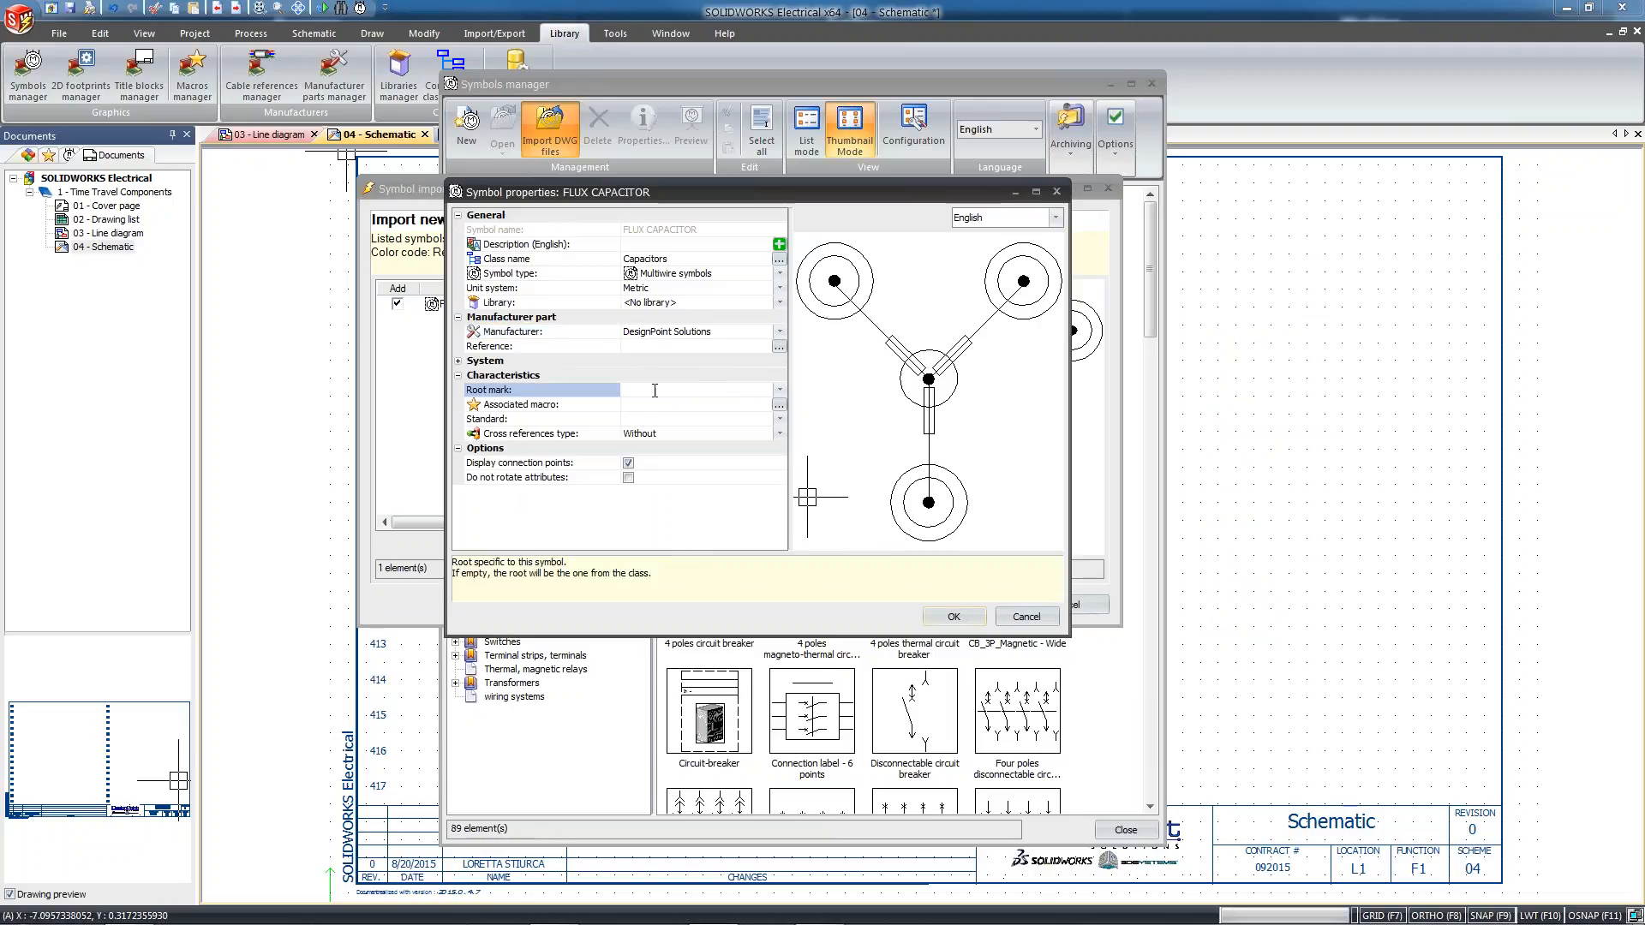
text(FLUX)
click(694, 244)
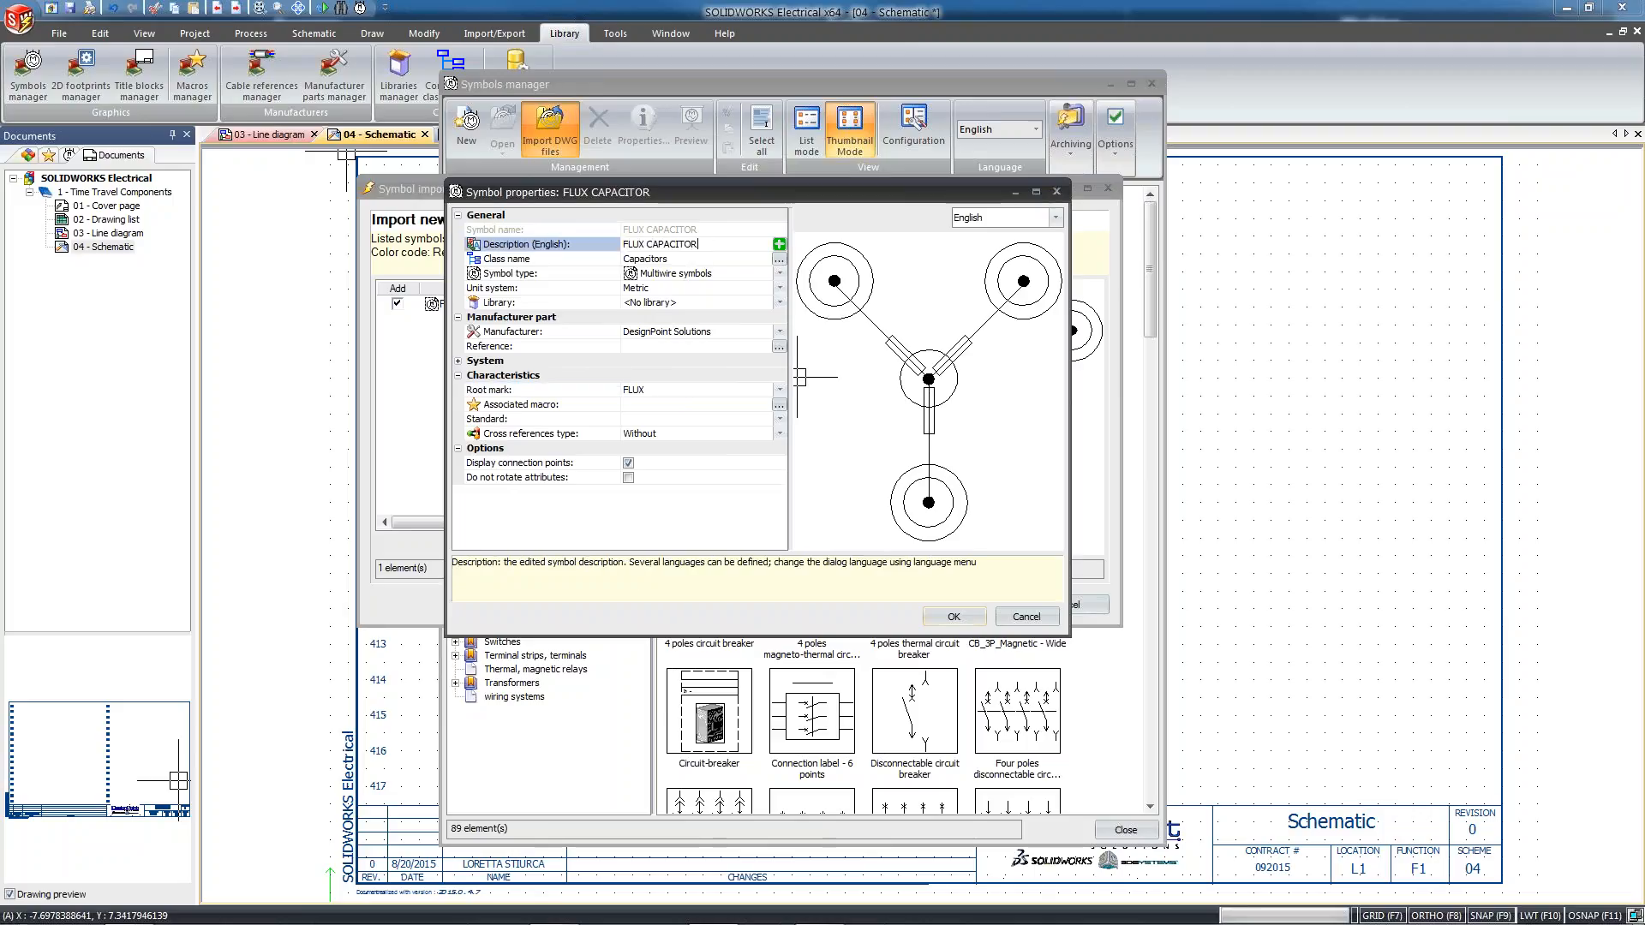
click(954, 617)
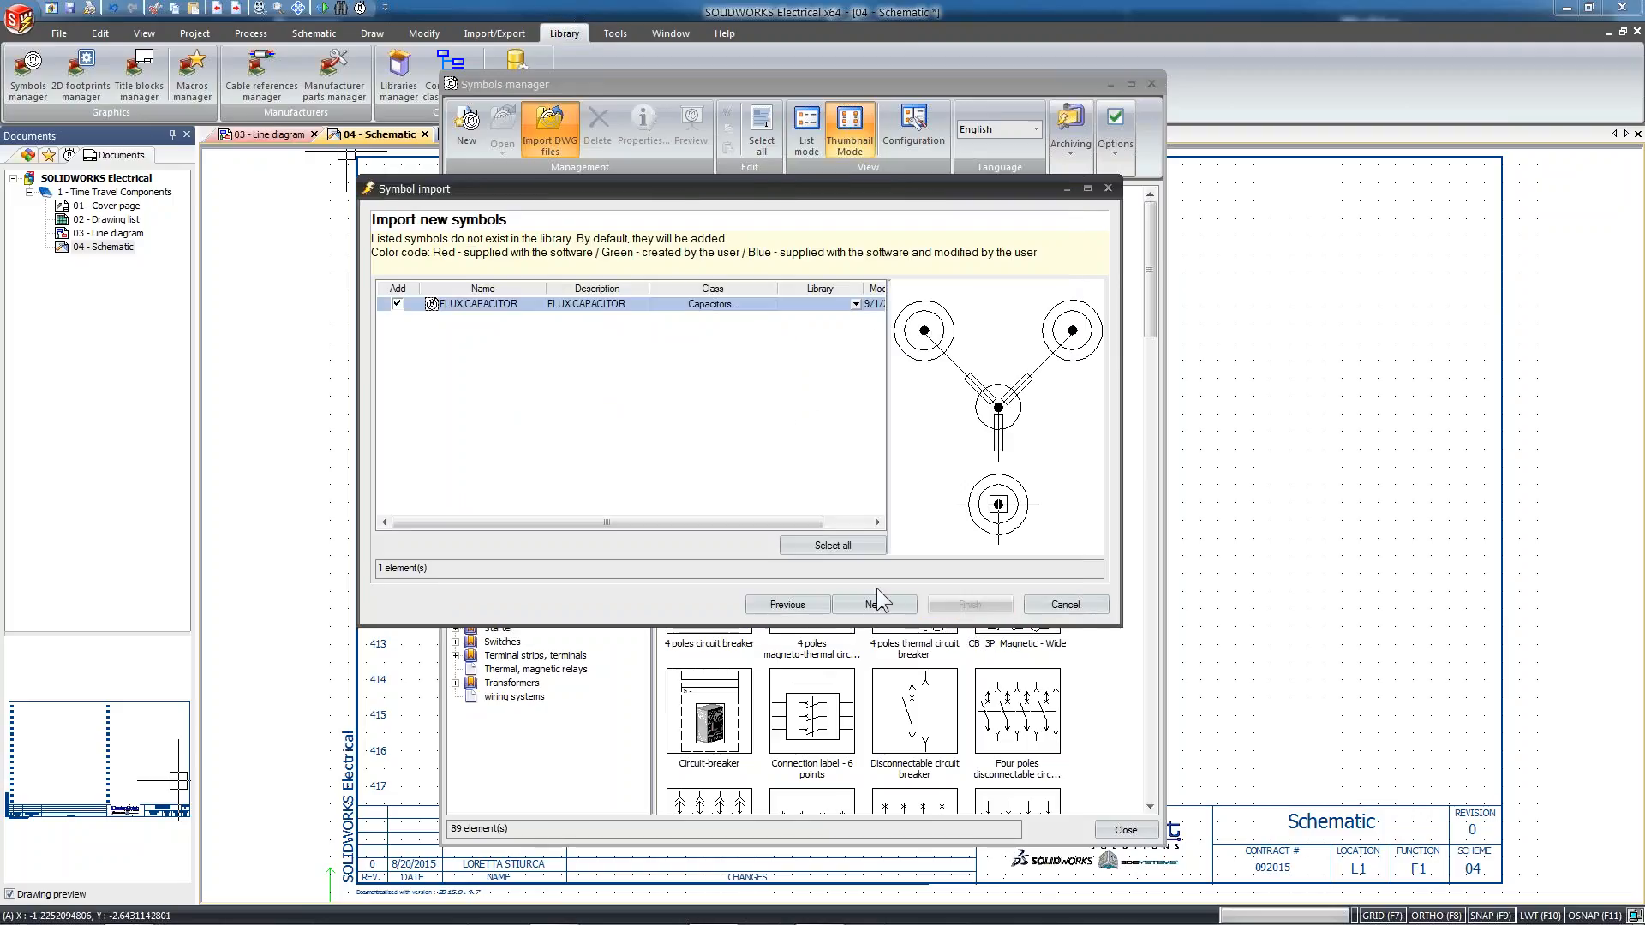
Mark the blo_fileversion attribute for deletion in the attribute conversion, checking the available replacement attributes without choosing one
click(874, 605)
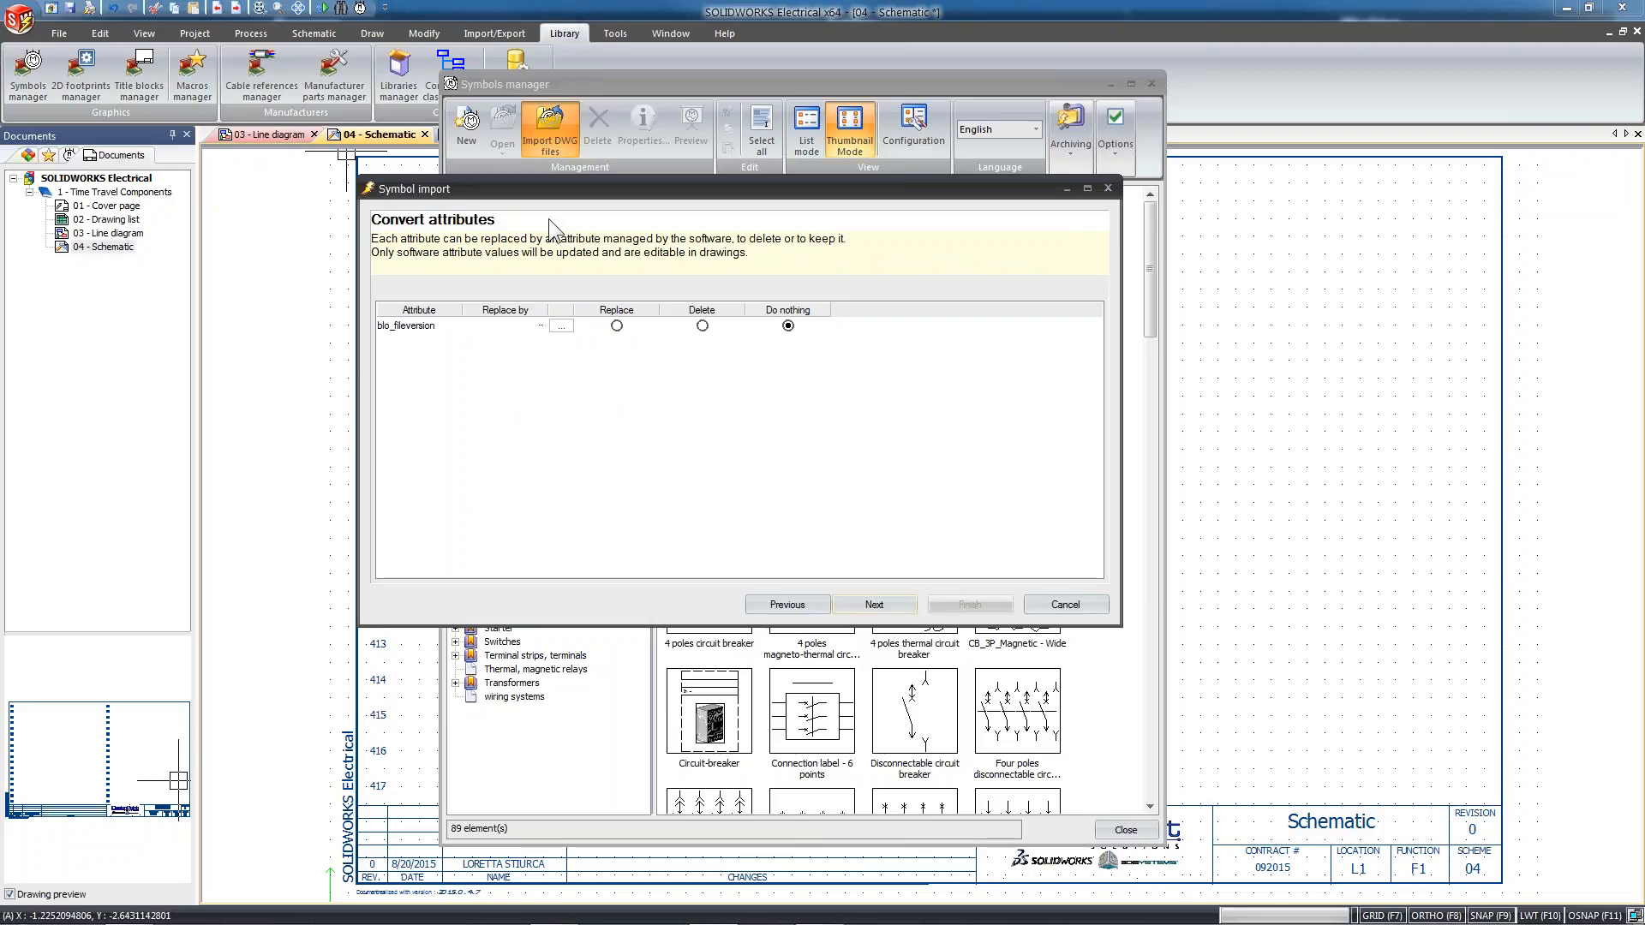
click(702, 326)
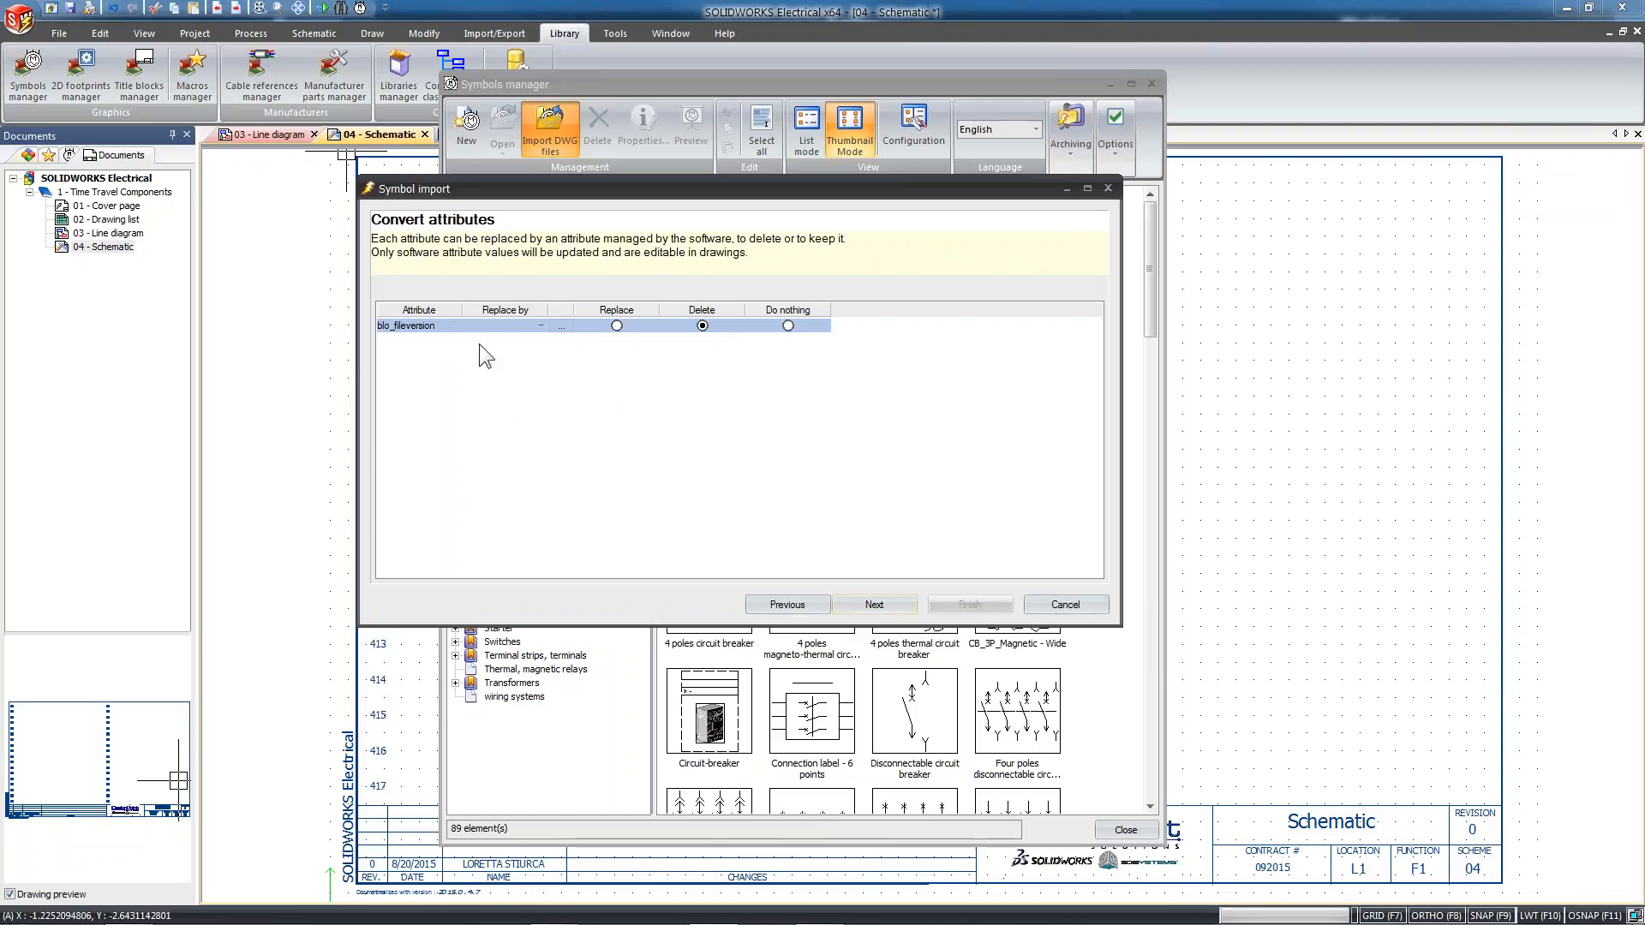
click(514, 326)
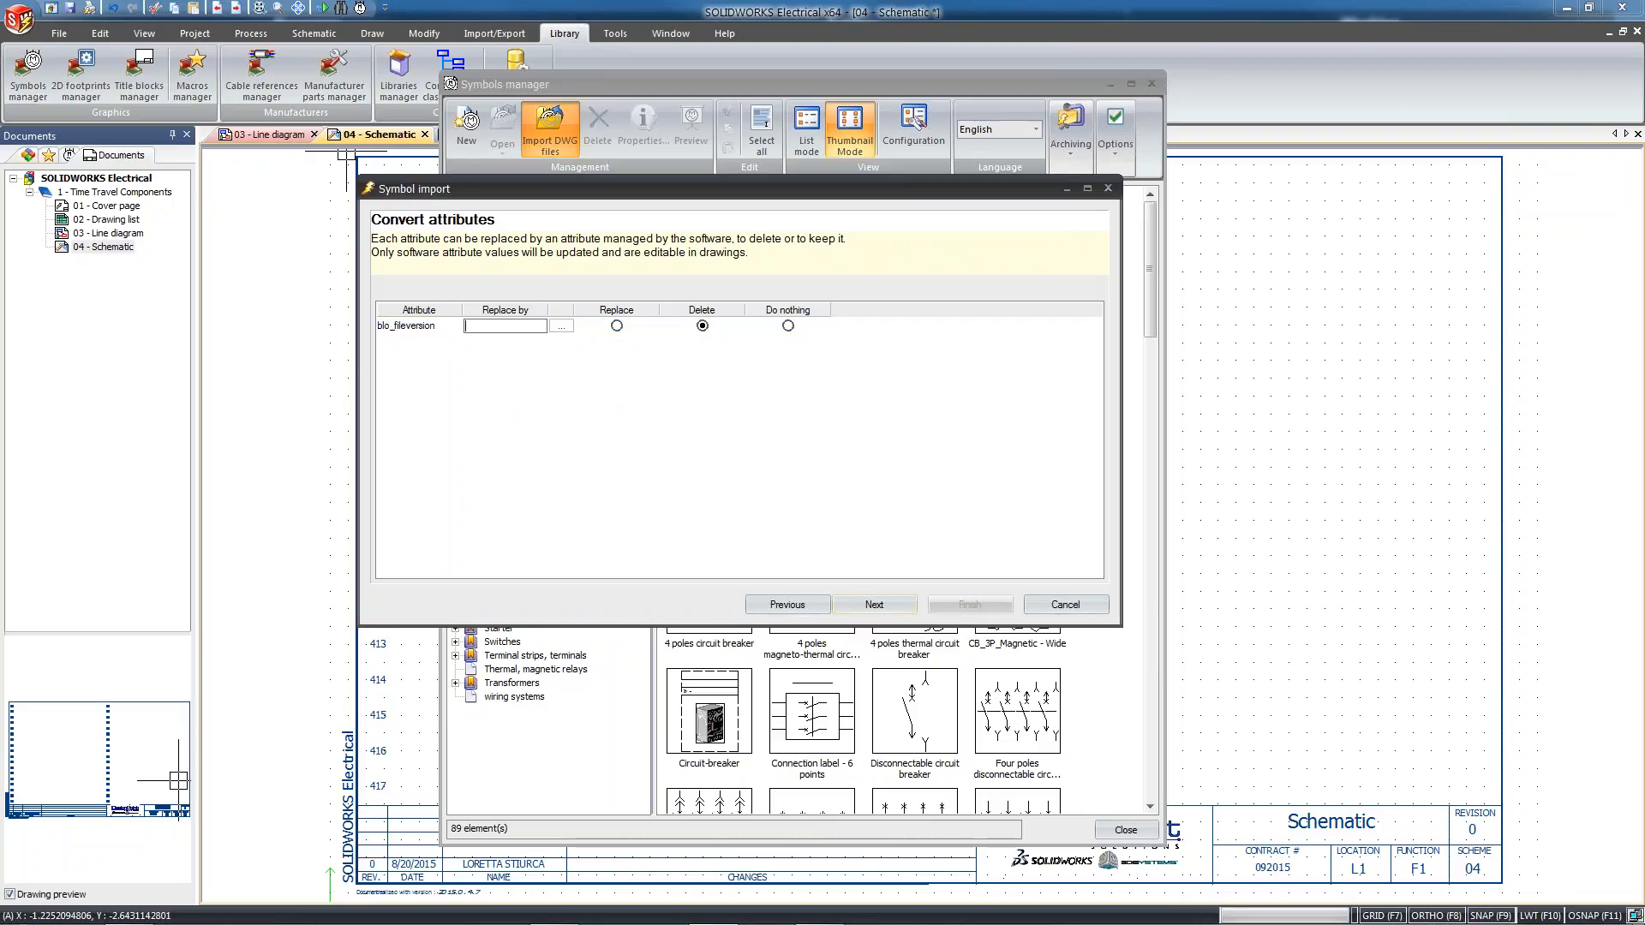
click(569, 325)
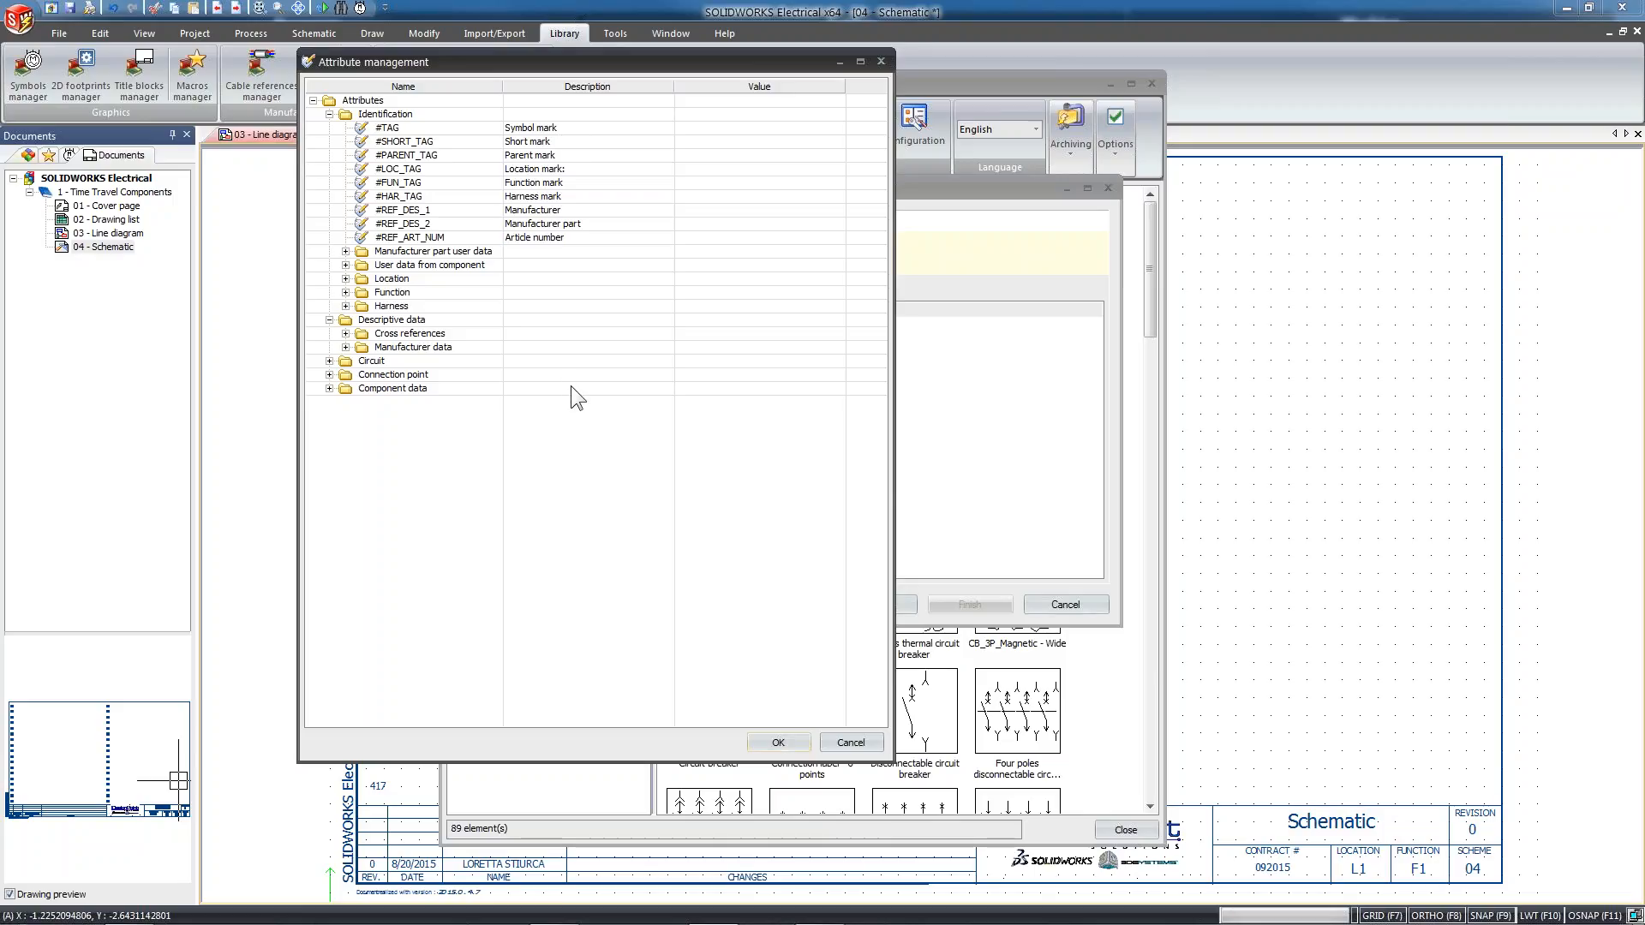
click(850, 743)
click(702, 326)
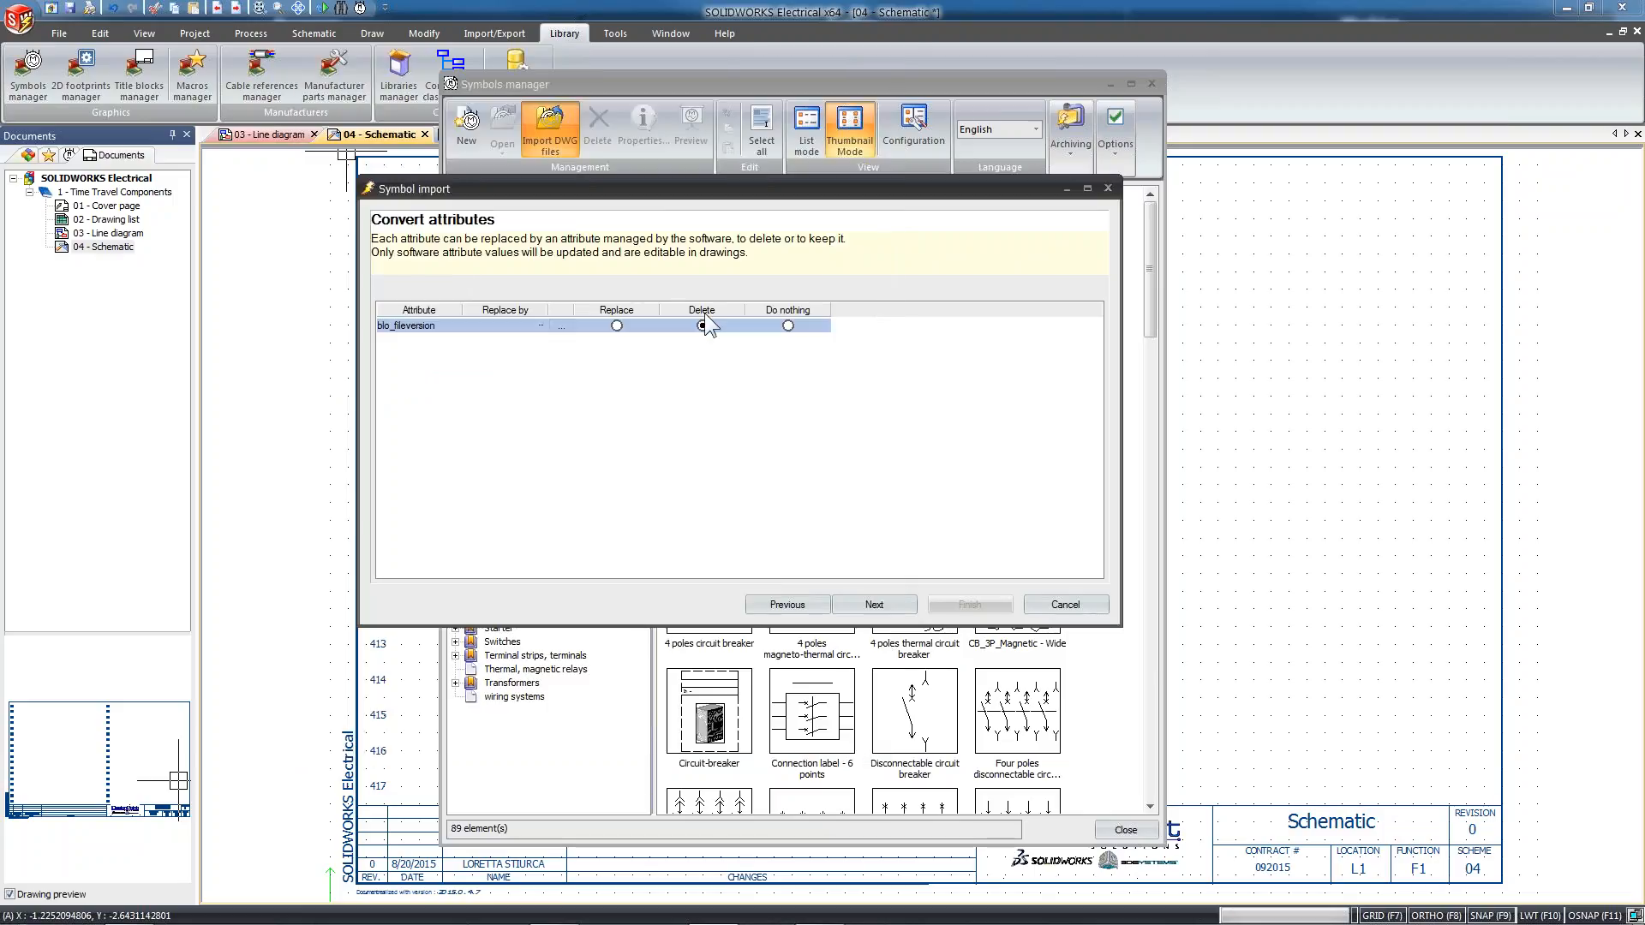
Finish the symbol import with the import configuration set to Do not save
click(881, 605)
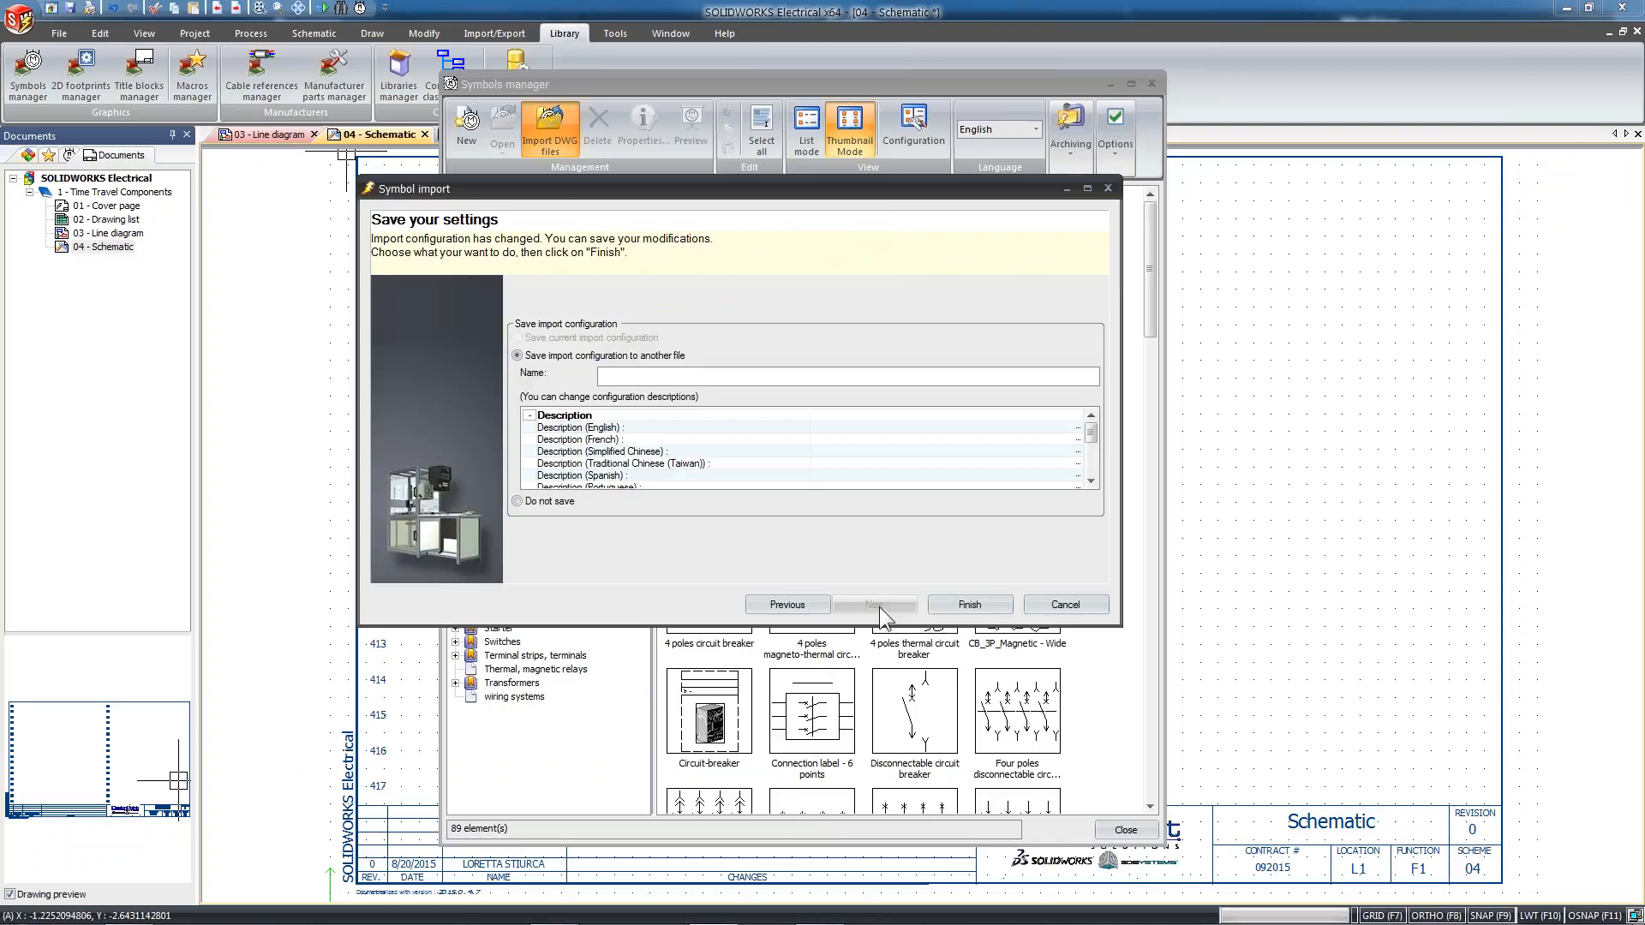
click(541, 504)
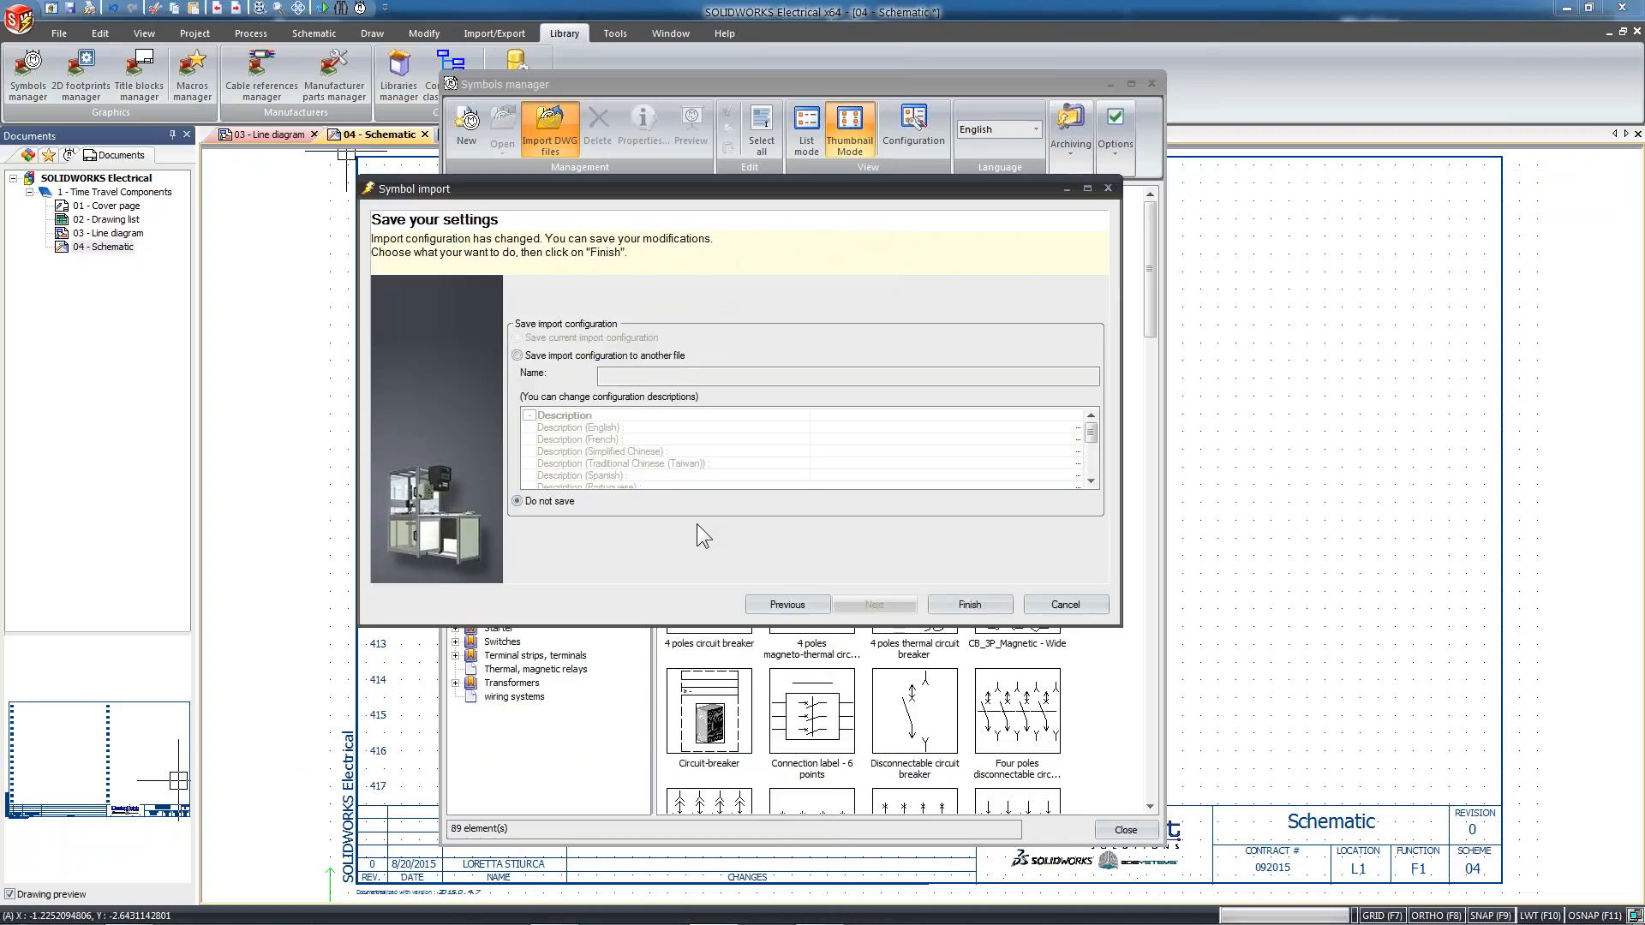
click(993, 607)
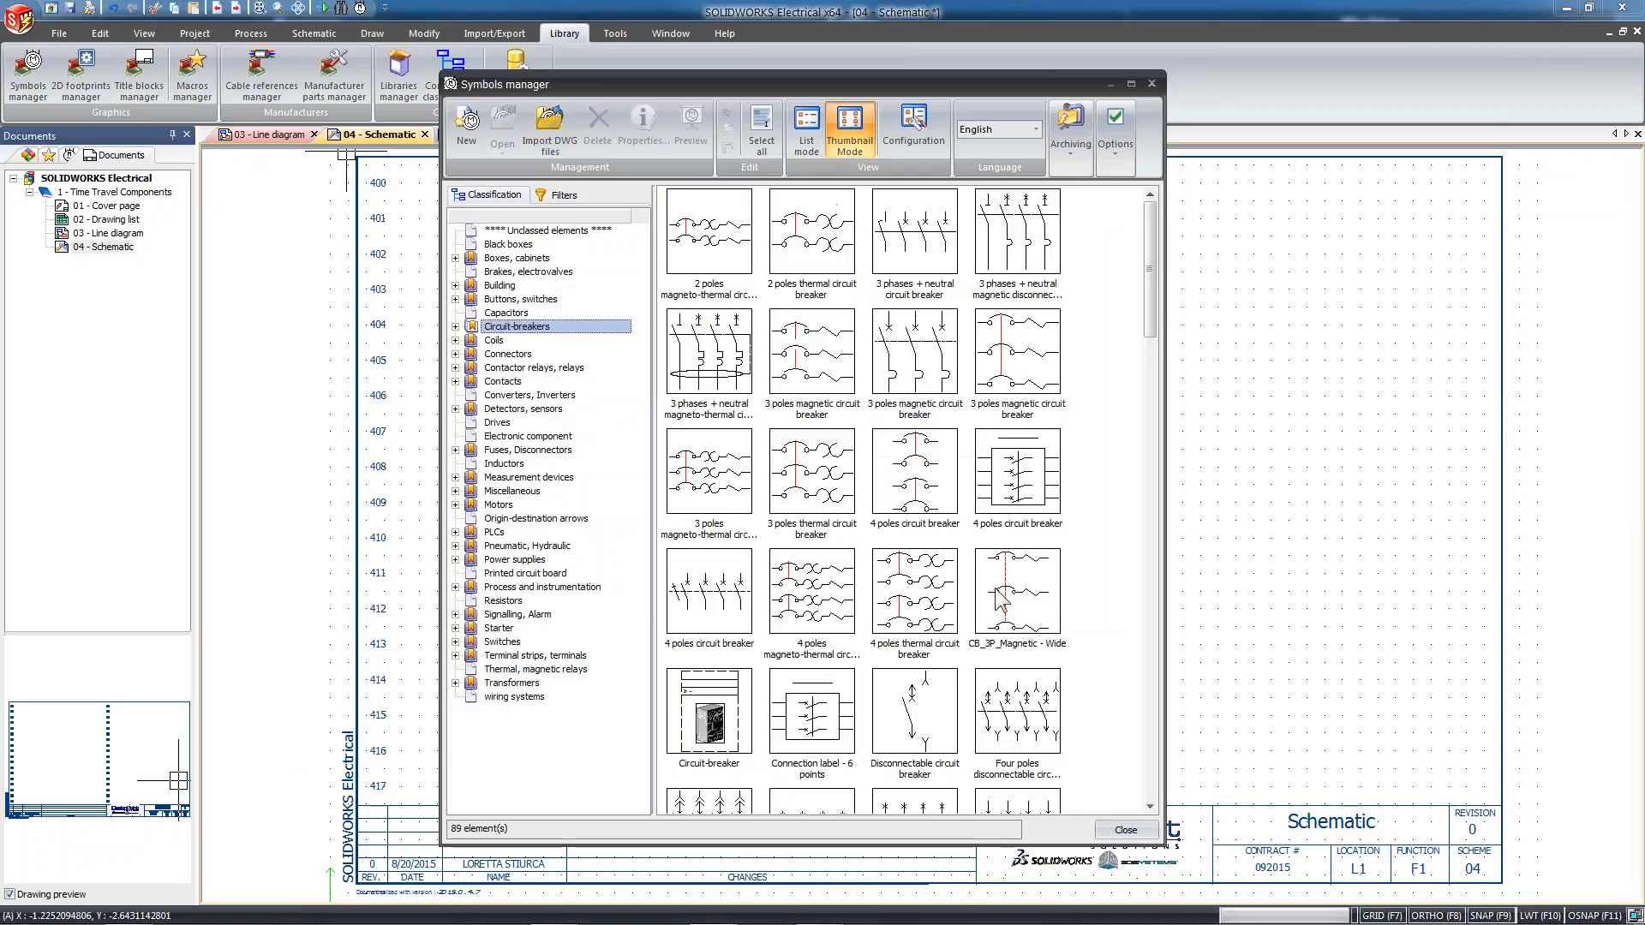
Open the FLUX CAPACITOR symbol from the Capacitors class for editing
click(509, 314)
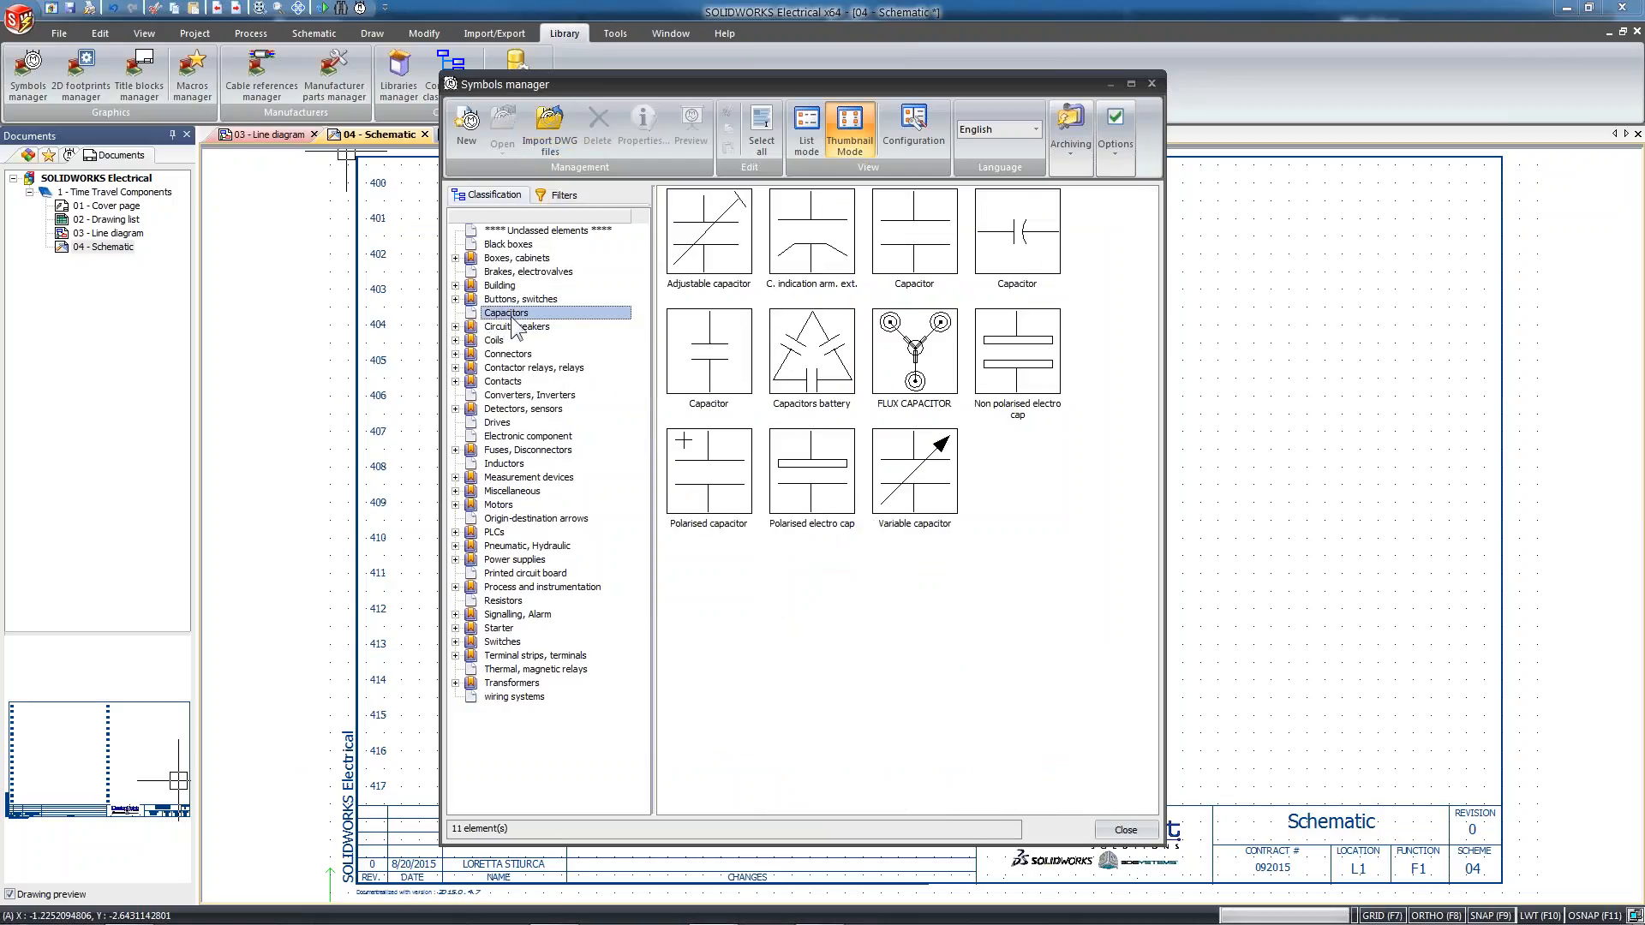
click(939, 377)
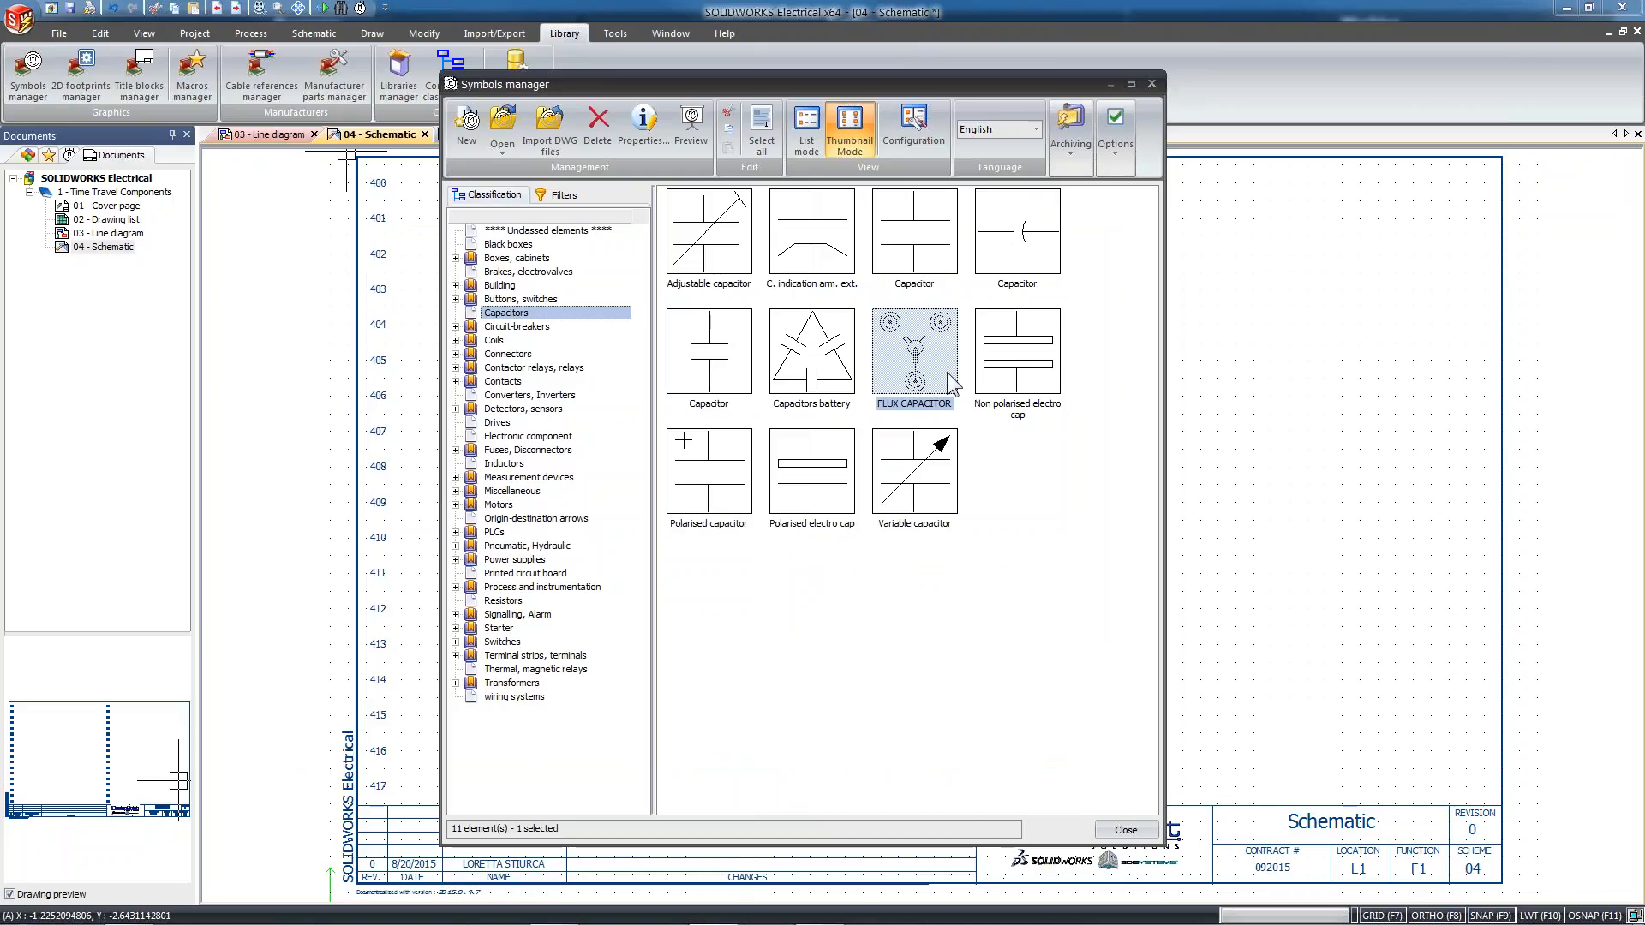
double_click(945, 372)
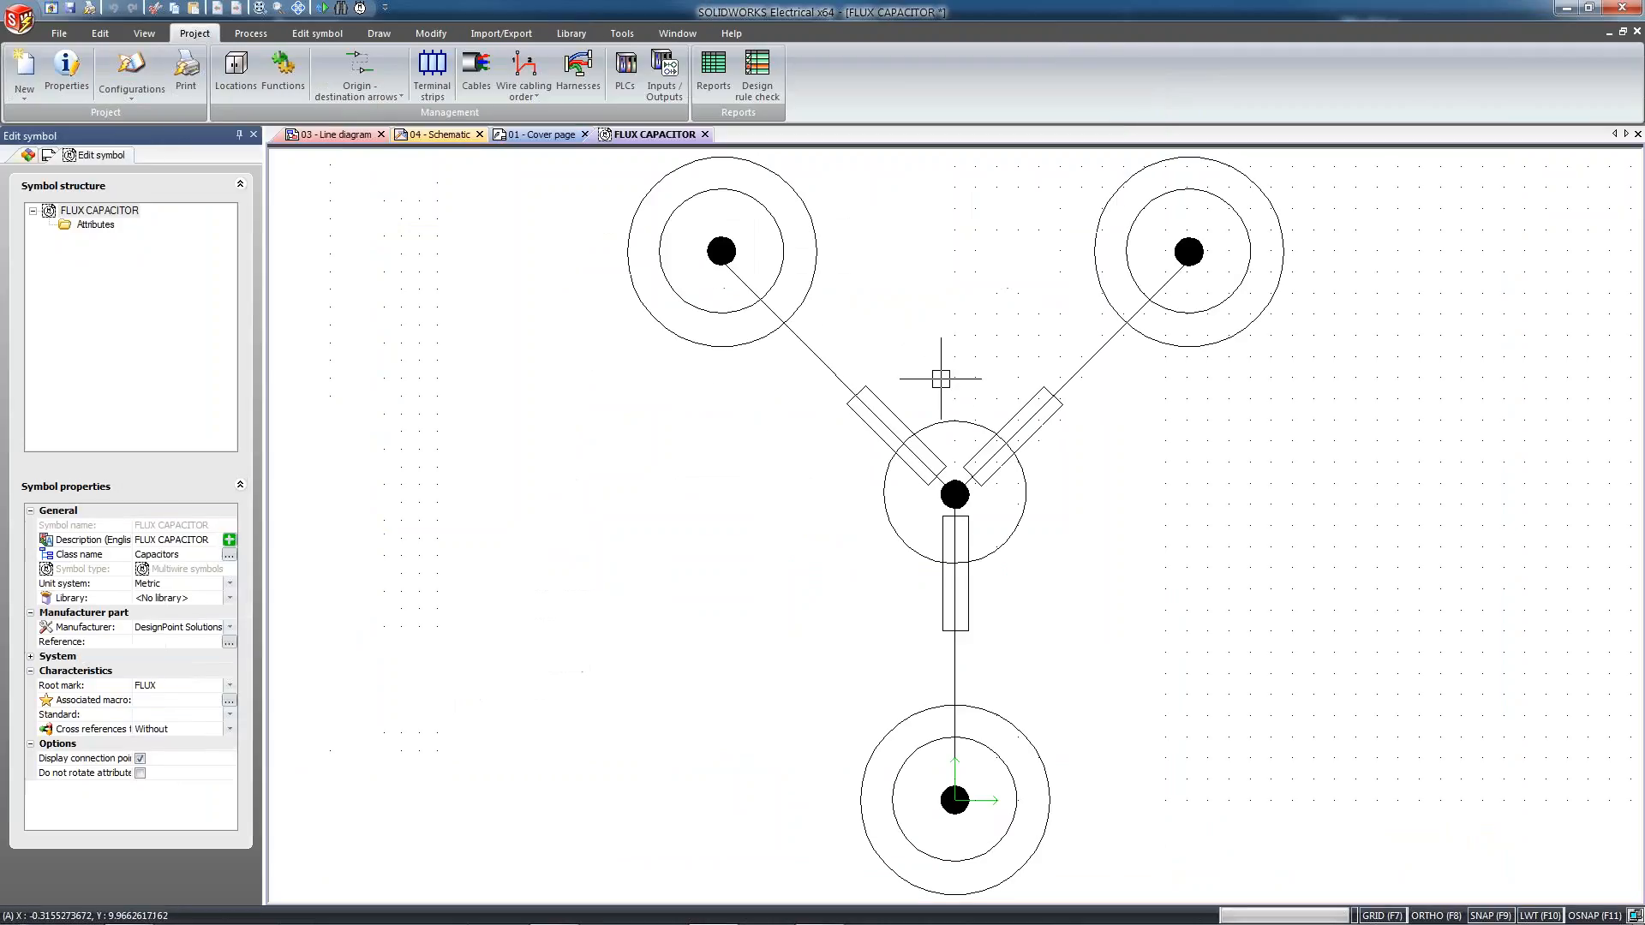
scroll(1028, 540, down, 2)
mouse_move(1039, 551)
middle_down()
mouse_move(986, 625)
mouse_move(942, 630)
middle_up()
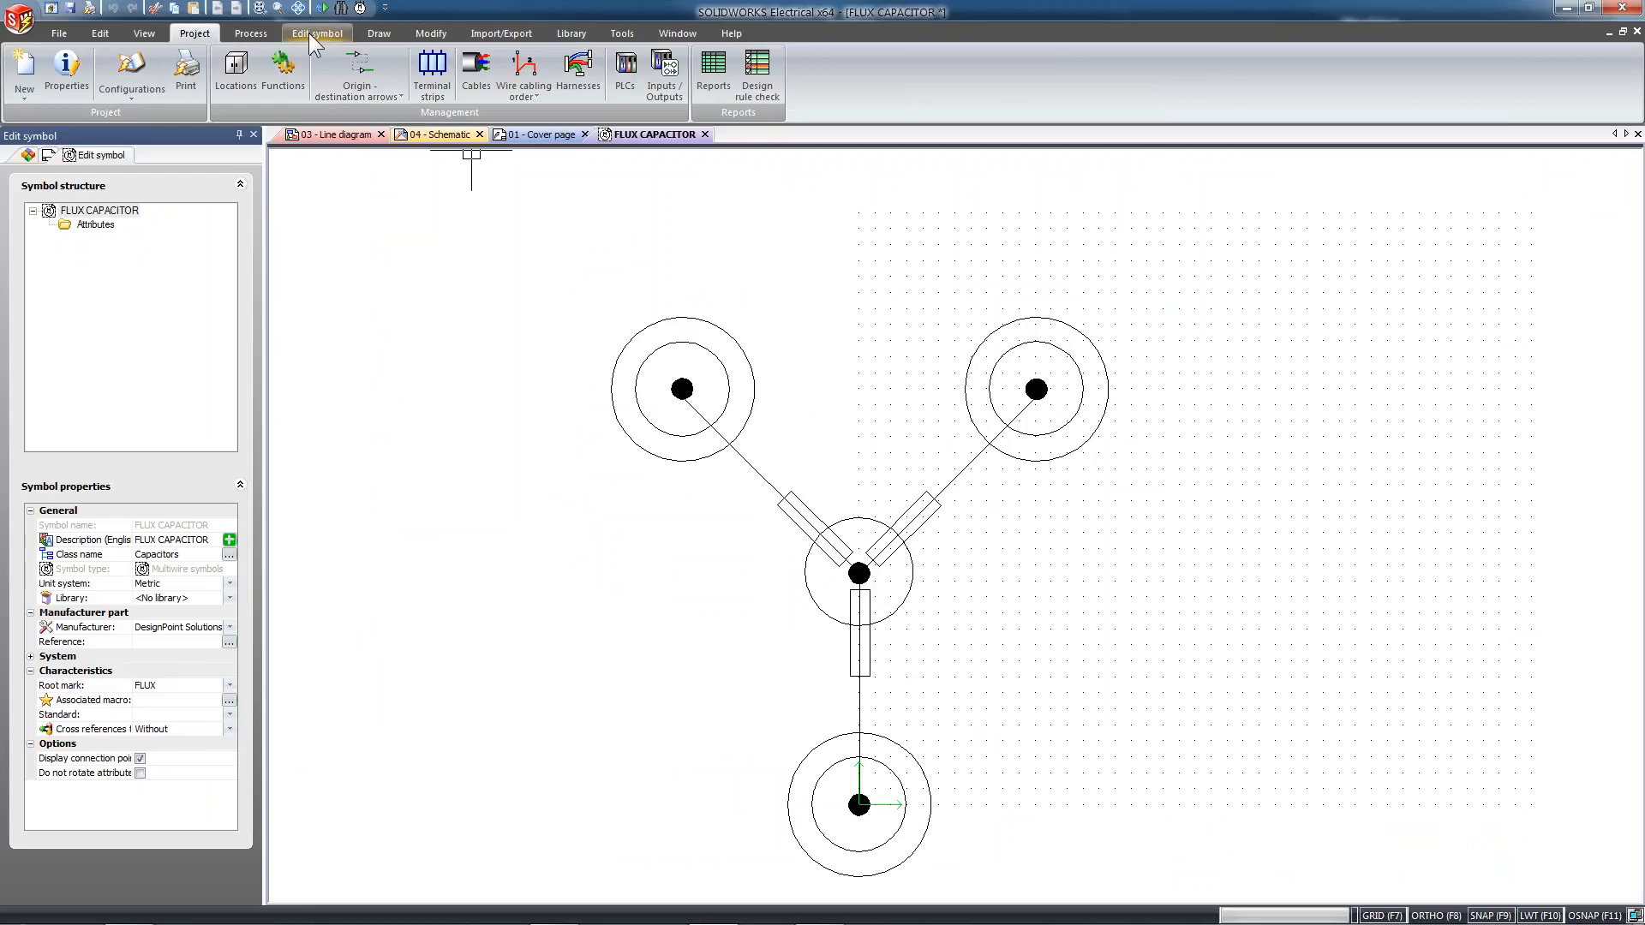
Add 1 new circuit to the symbol with type Miscellaneous and information transmission Disconnectable
click(311, 33)
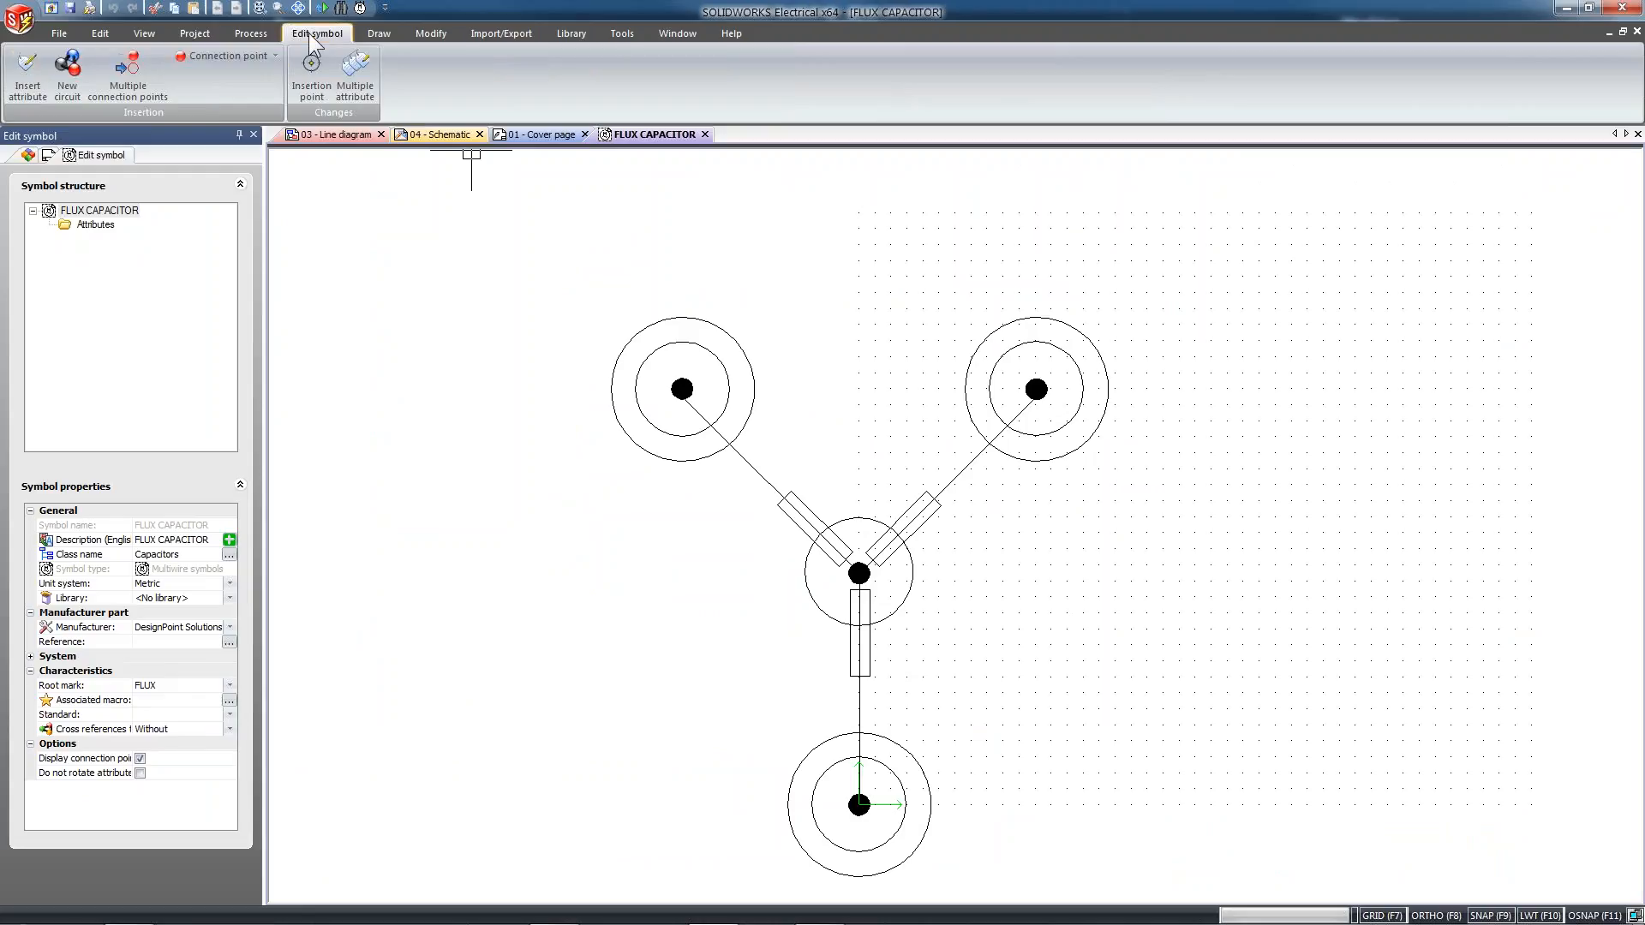
click(66, 84)
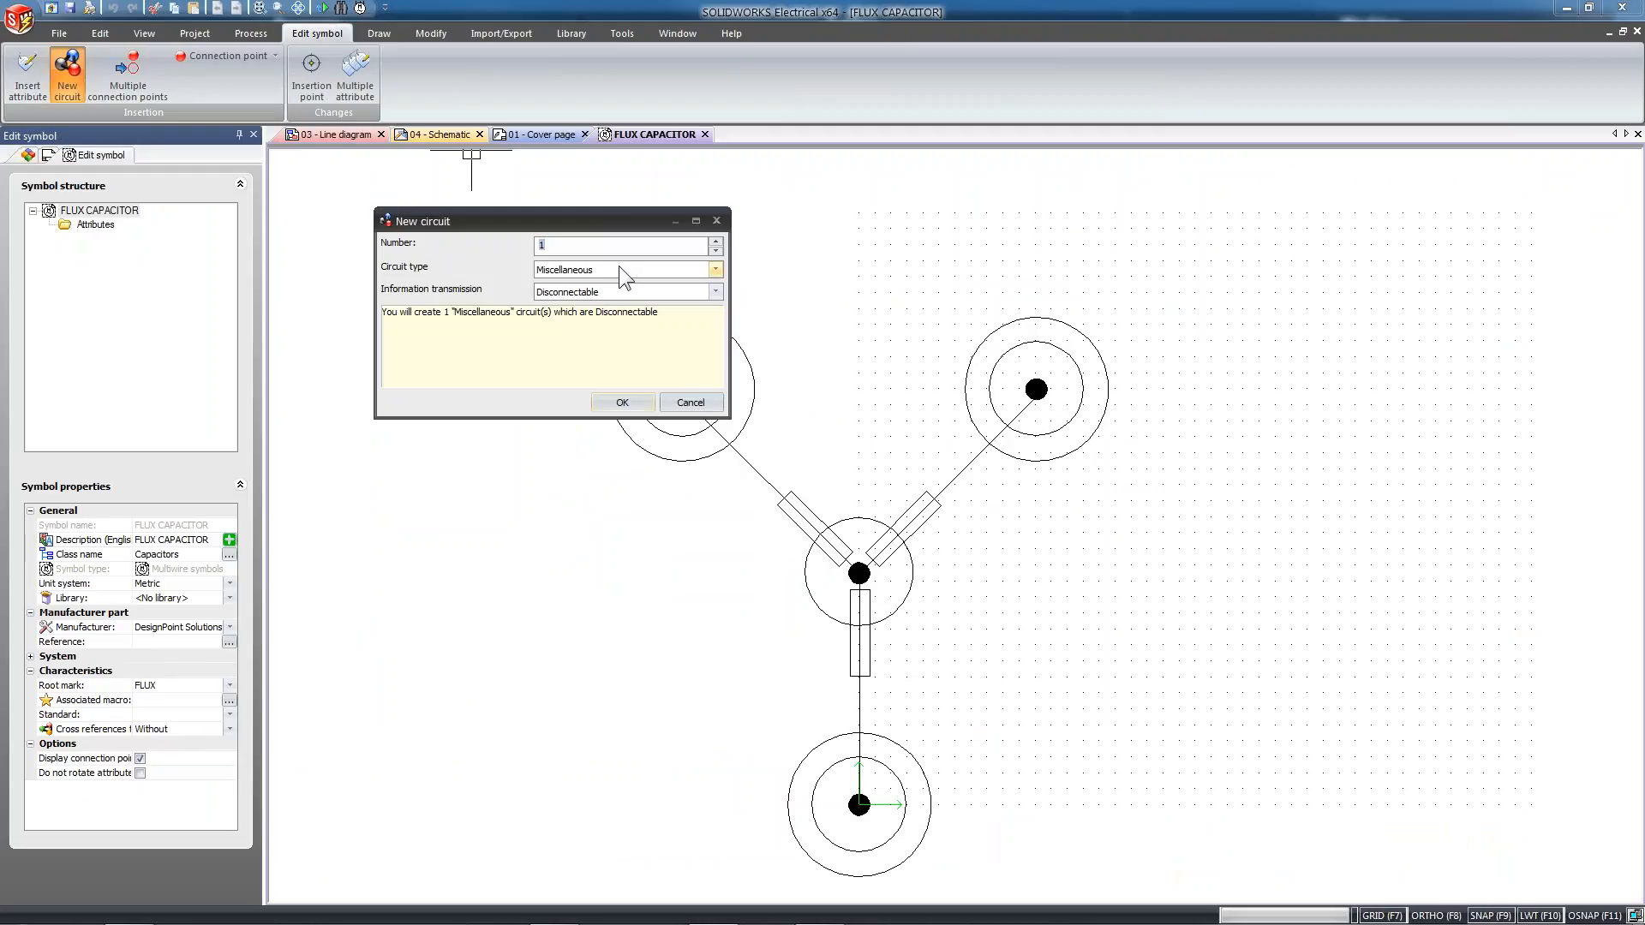
click(623, 404)
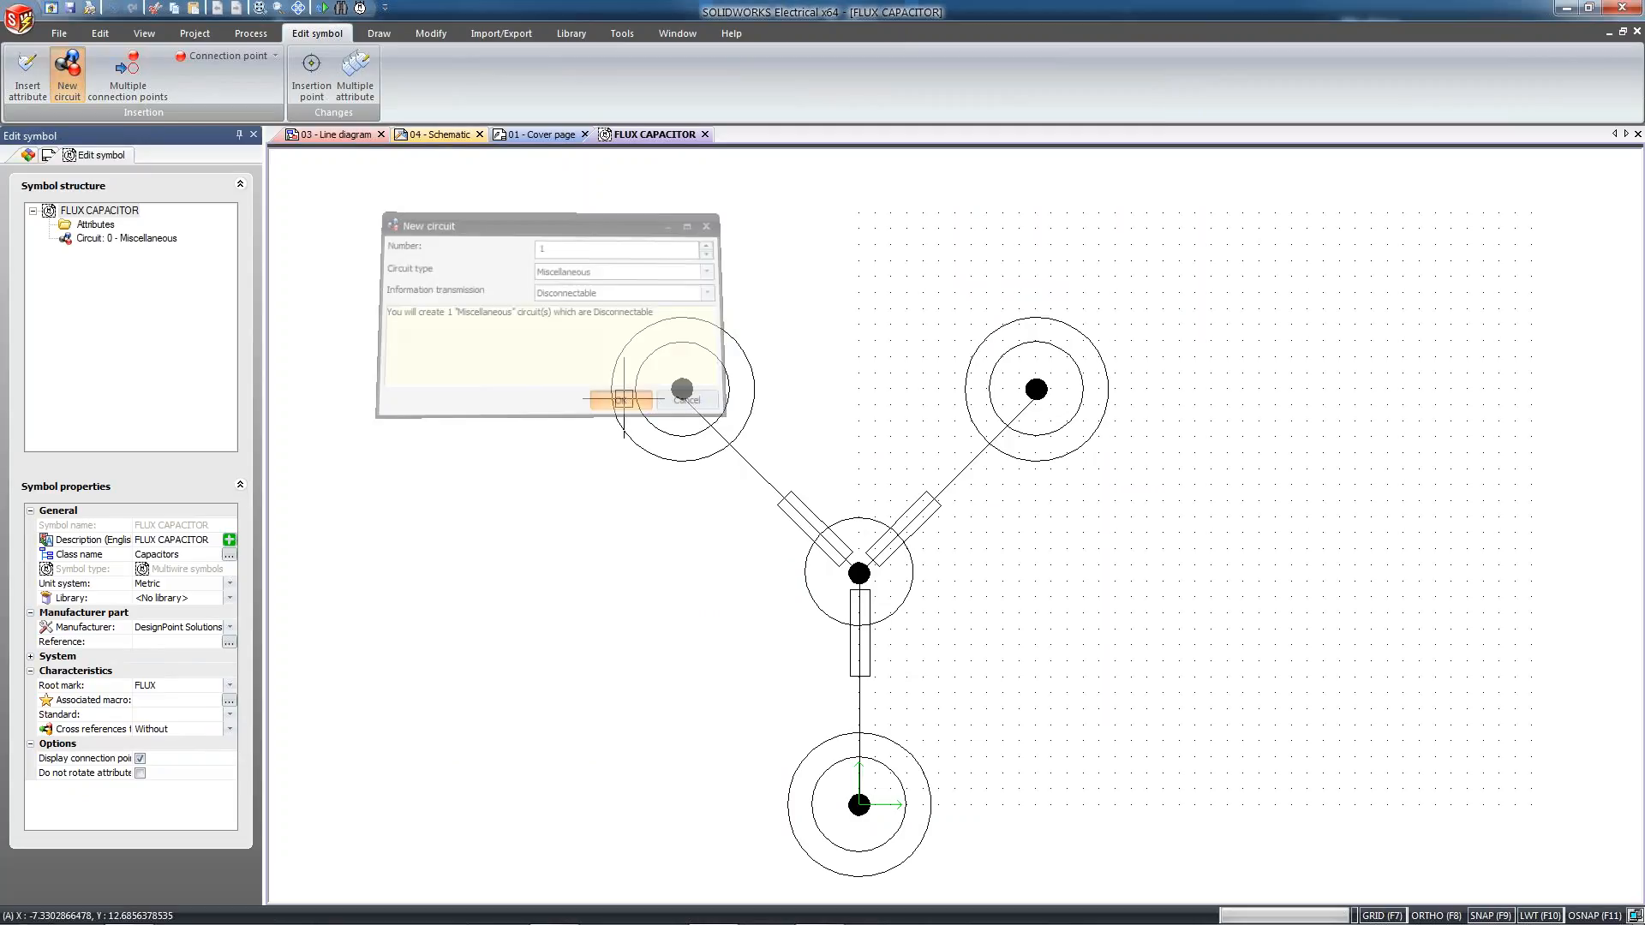
Insert an Incoming/Outgoing connection point for the Miscellaneous circuit at the centre of the upper-left terminal, rotated to point left
click(103, 239)
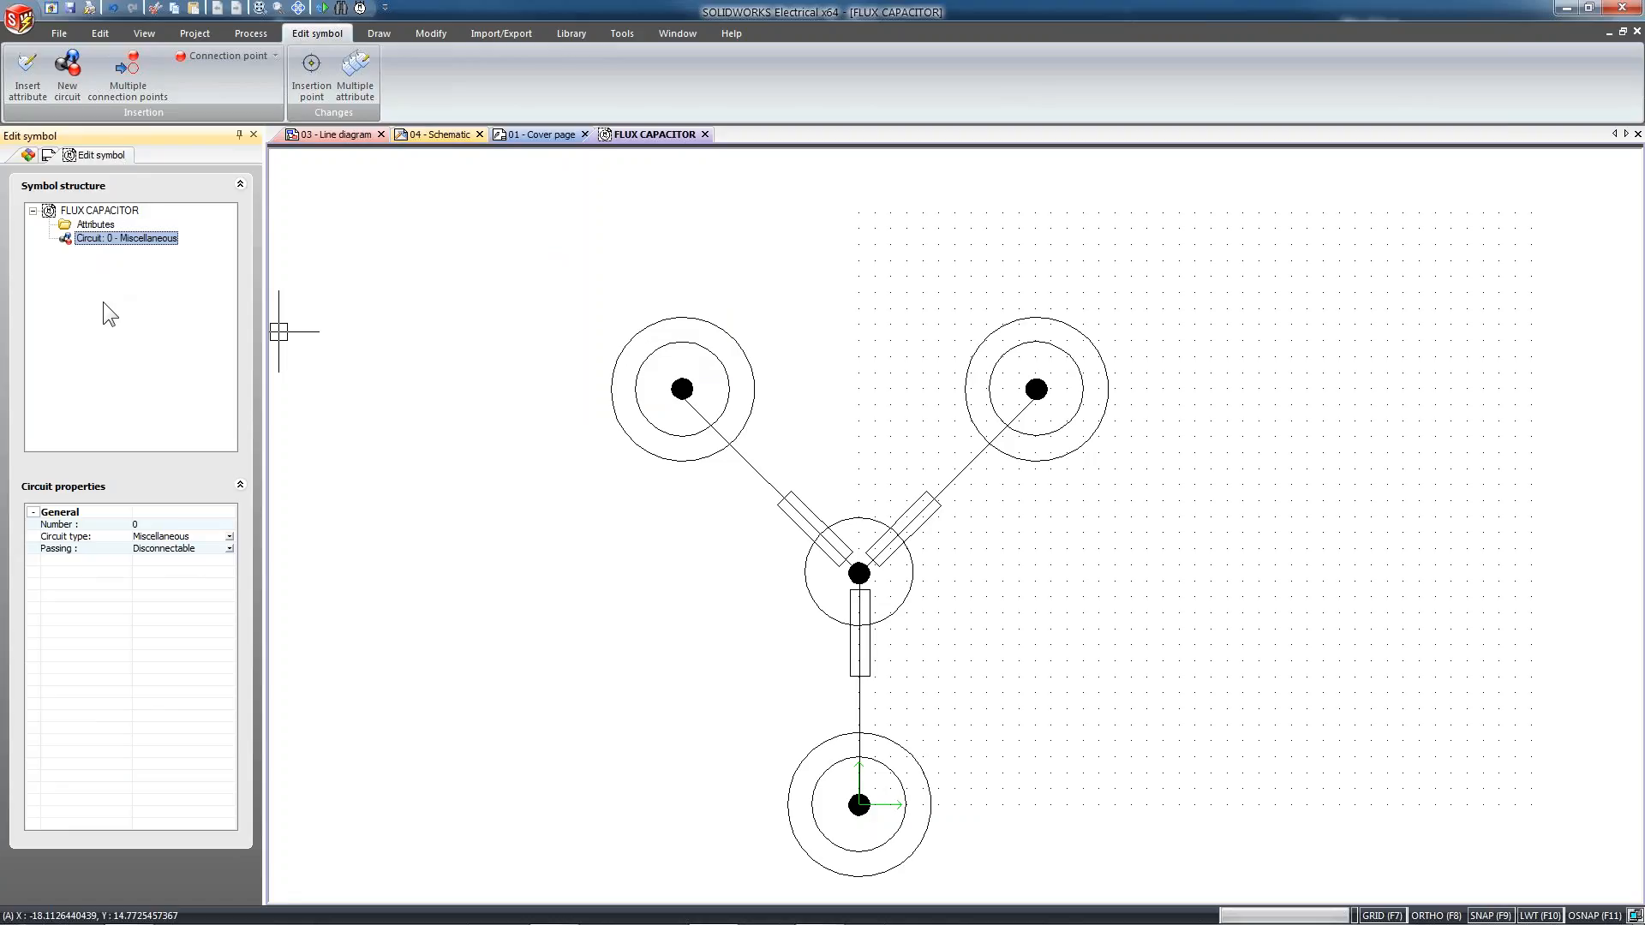
right_click(106, 240)
mouse_move(195, 255)
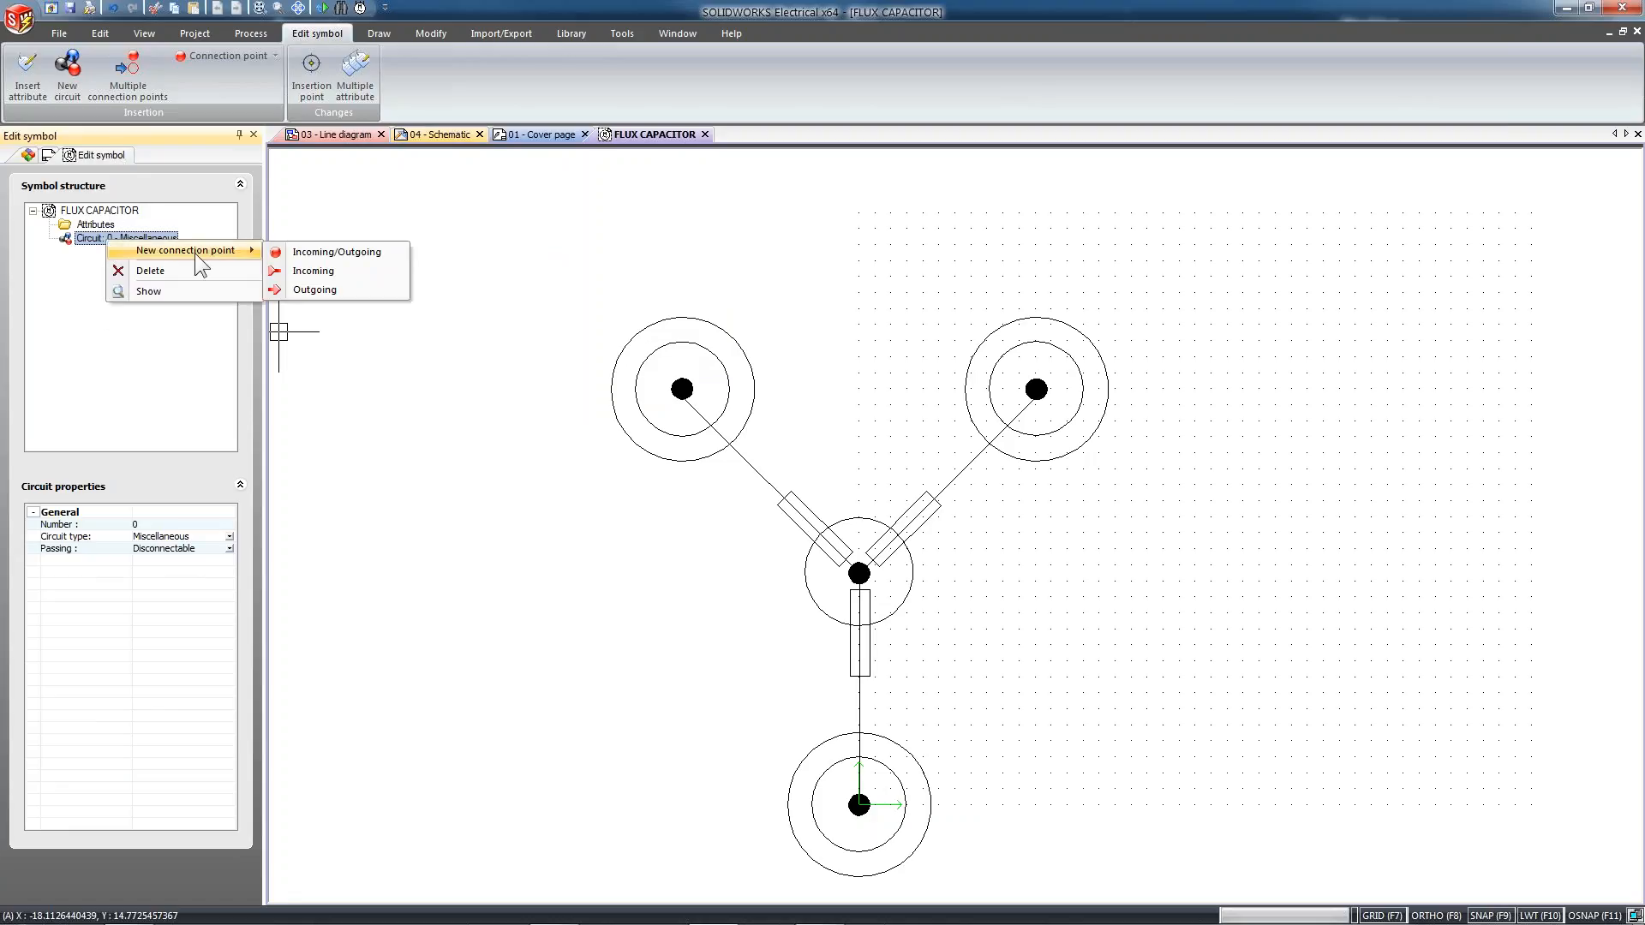
click(373, 254)
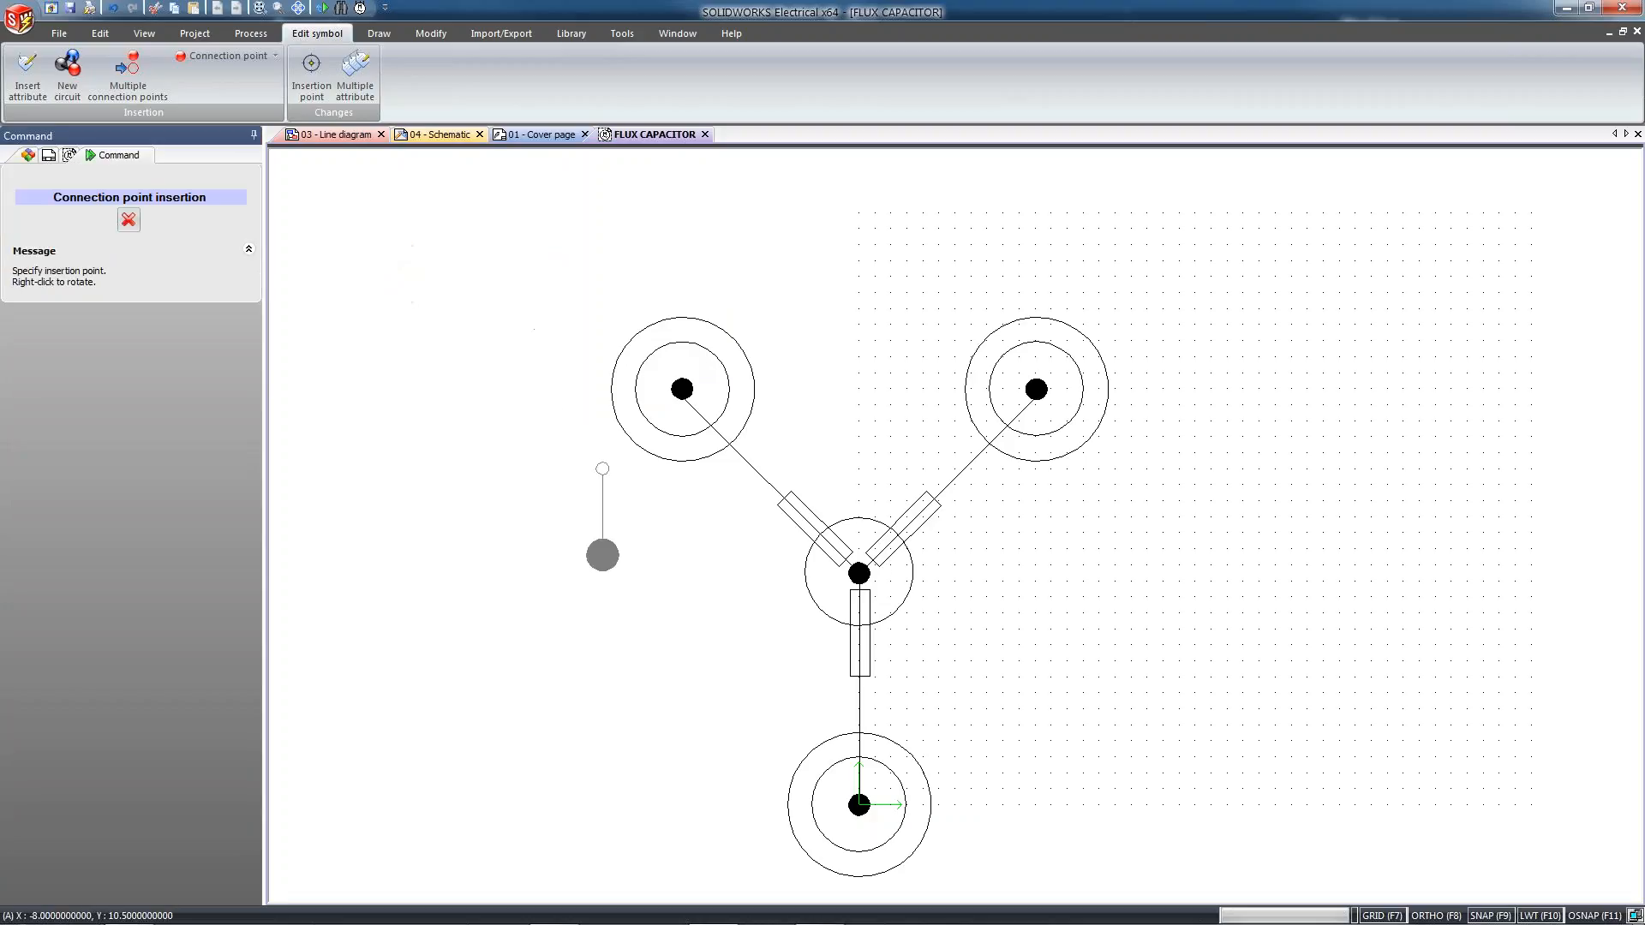
right_click(1162, 340)
right_click(1162, 340)
right_click(1162, 340)
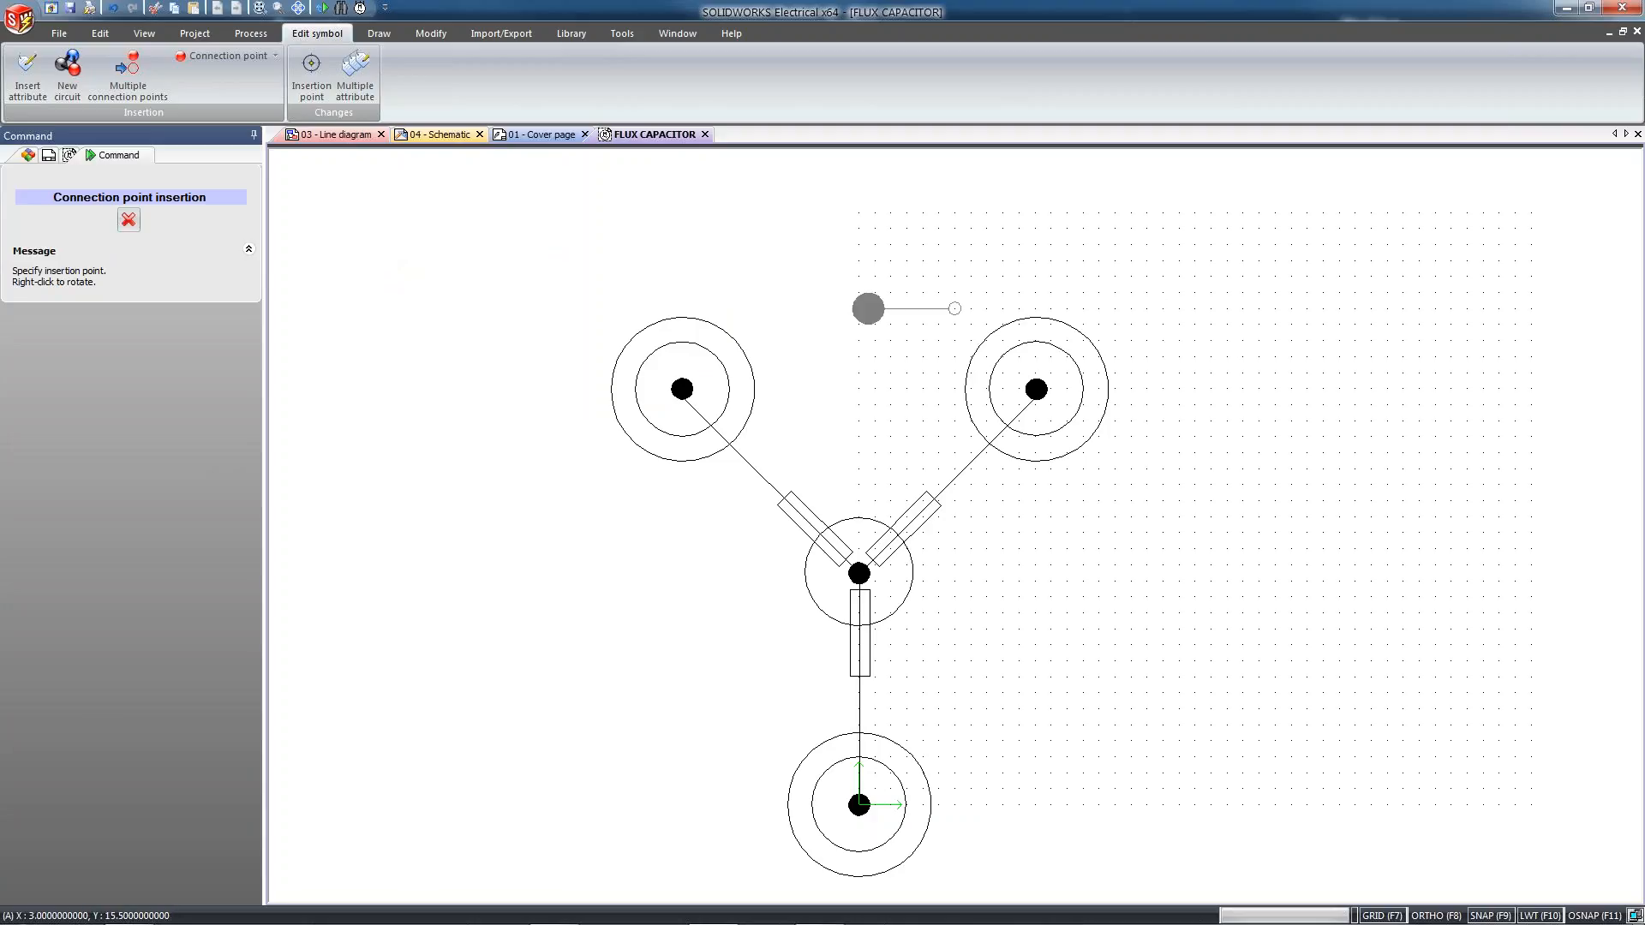
click(681, 389)
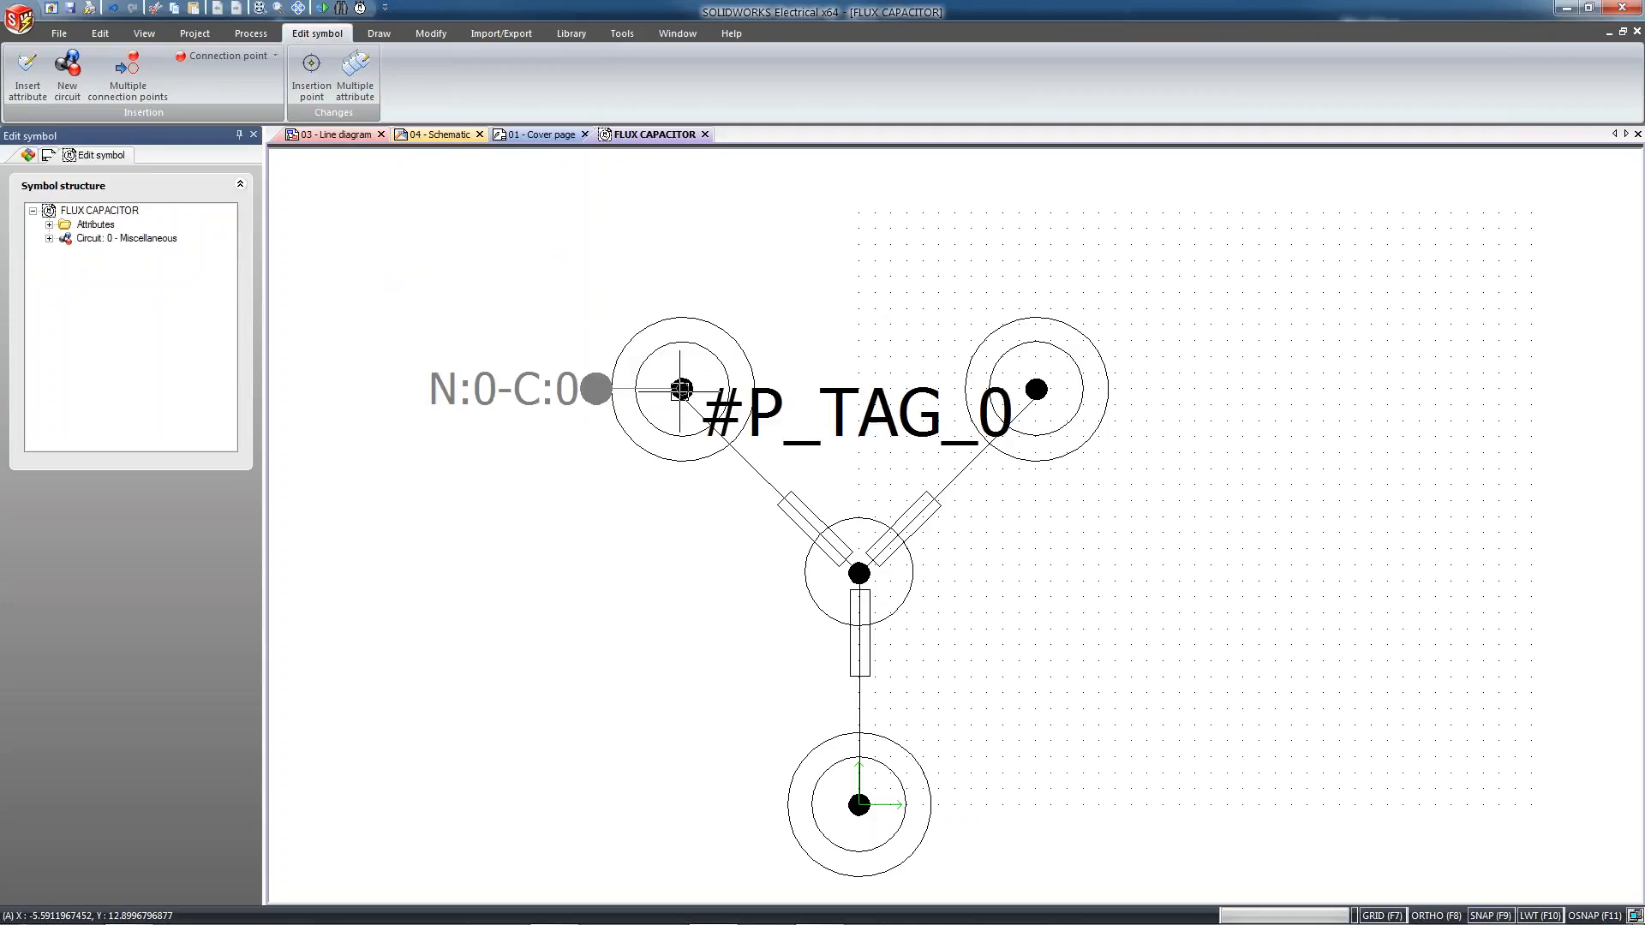
Insert a second Incoming/Outgoing connection point for the circuit at the centre of the upper-right terminal, pointing right
right_click(102, 239)
mouse_move(199, 251)
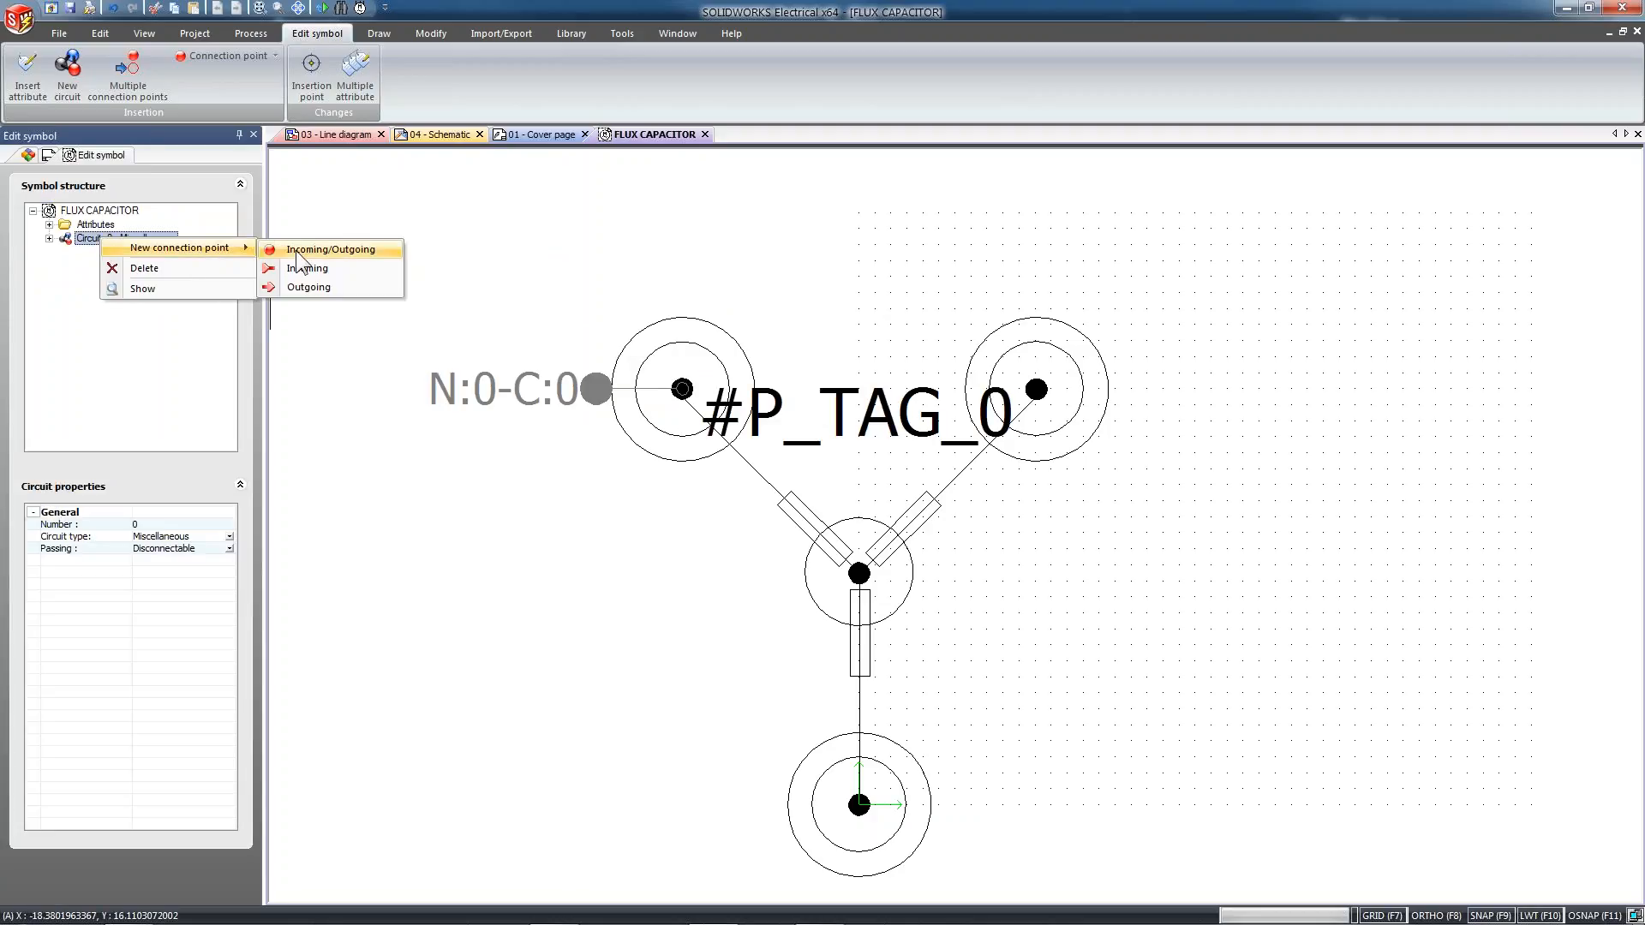
click(316, 250)
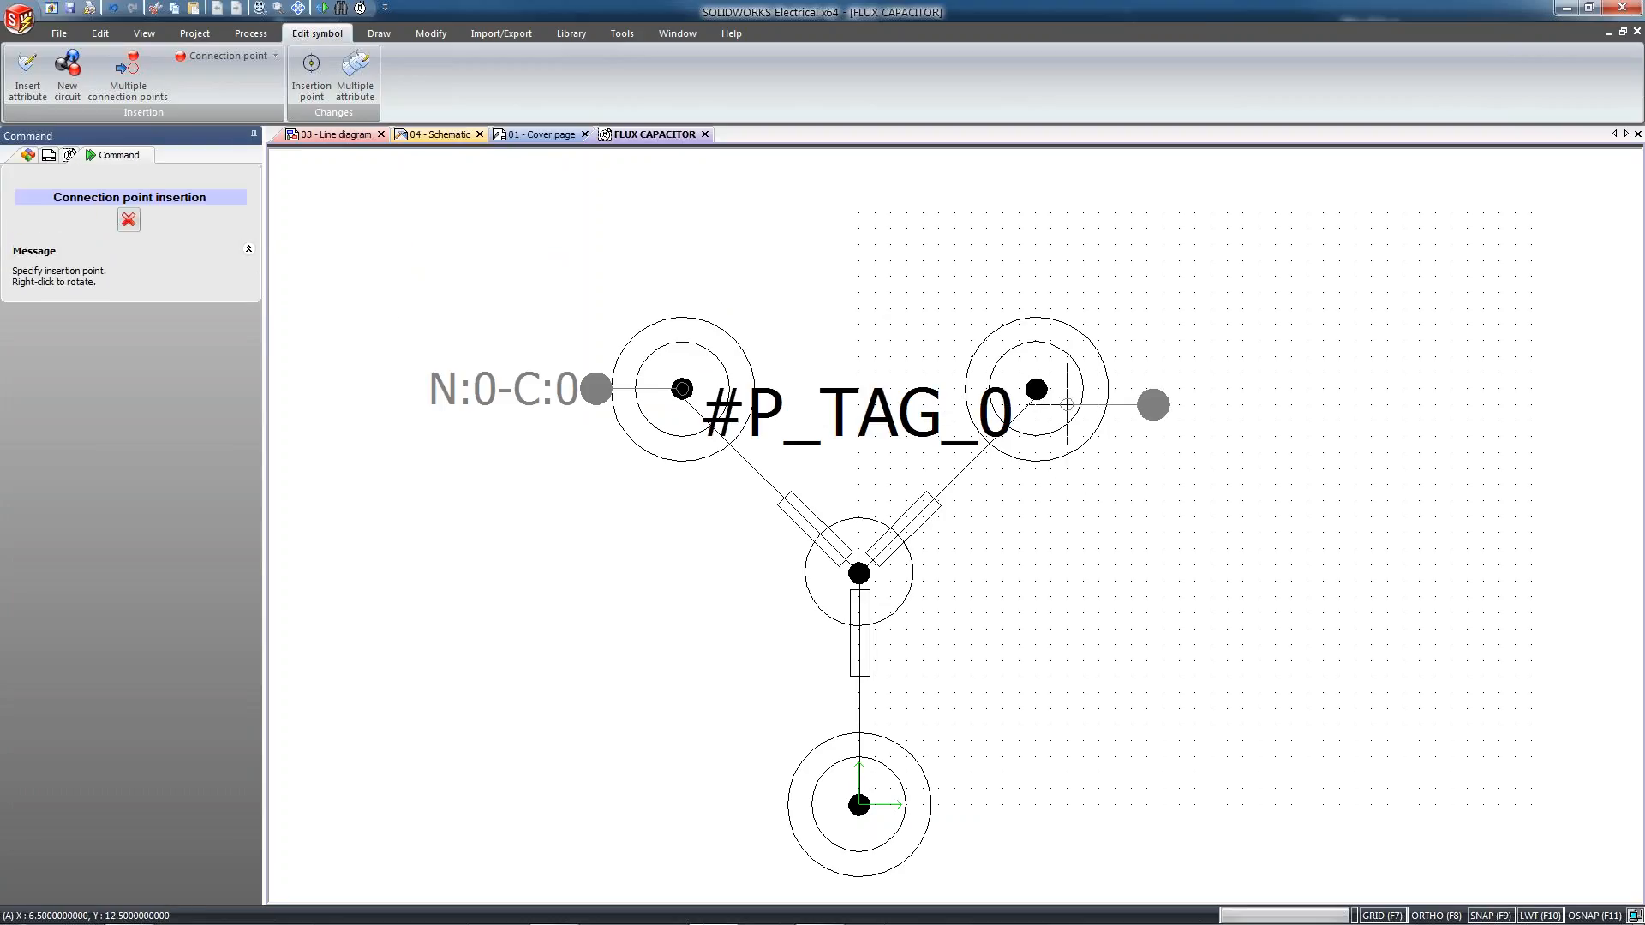
click(1035, 389)
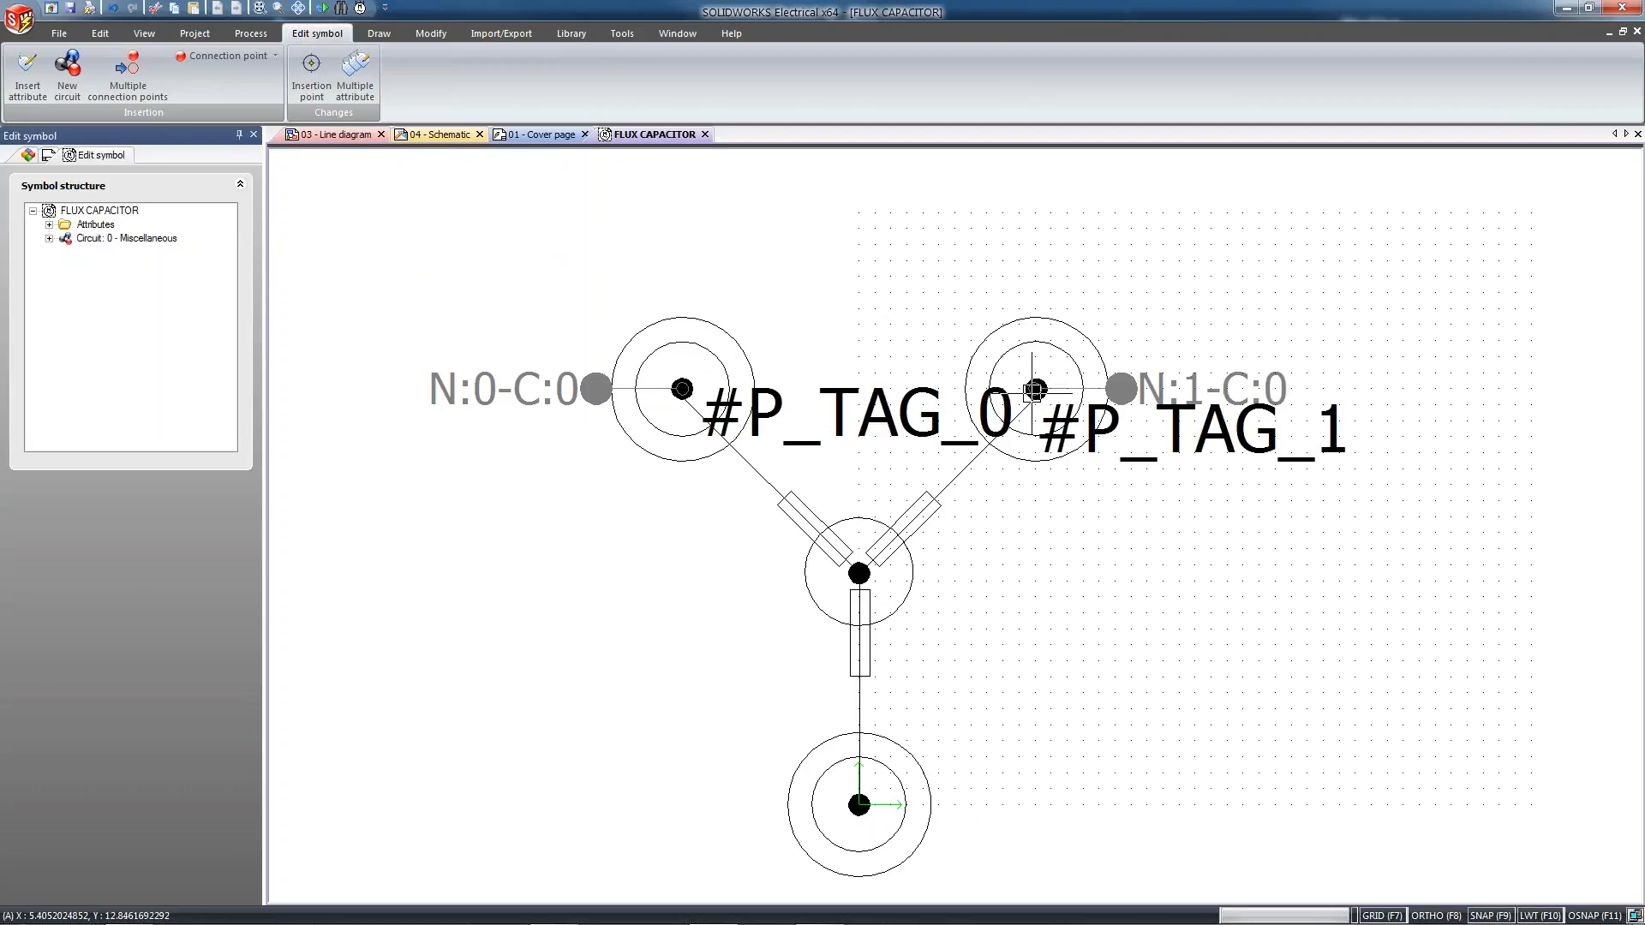
Insert a third Incoming/Outgoing connection point for the circuit at the centre of the bottom terminal, rotated to point down
right_click(115, 238)
mouse_move(187, 250)
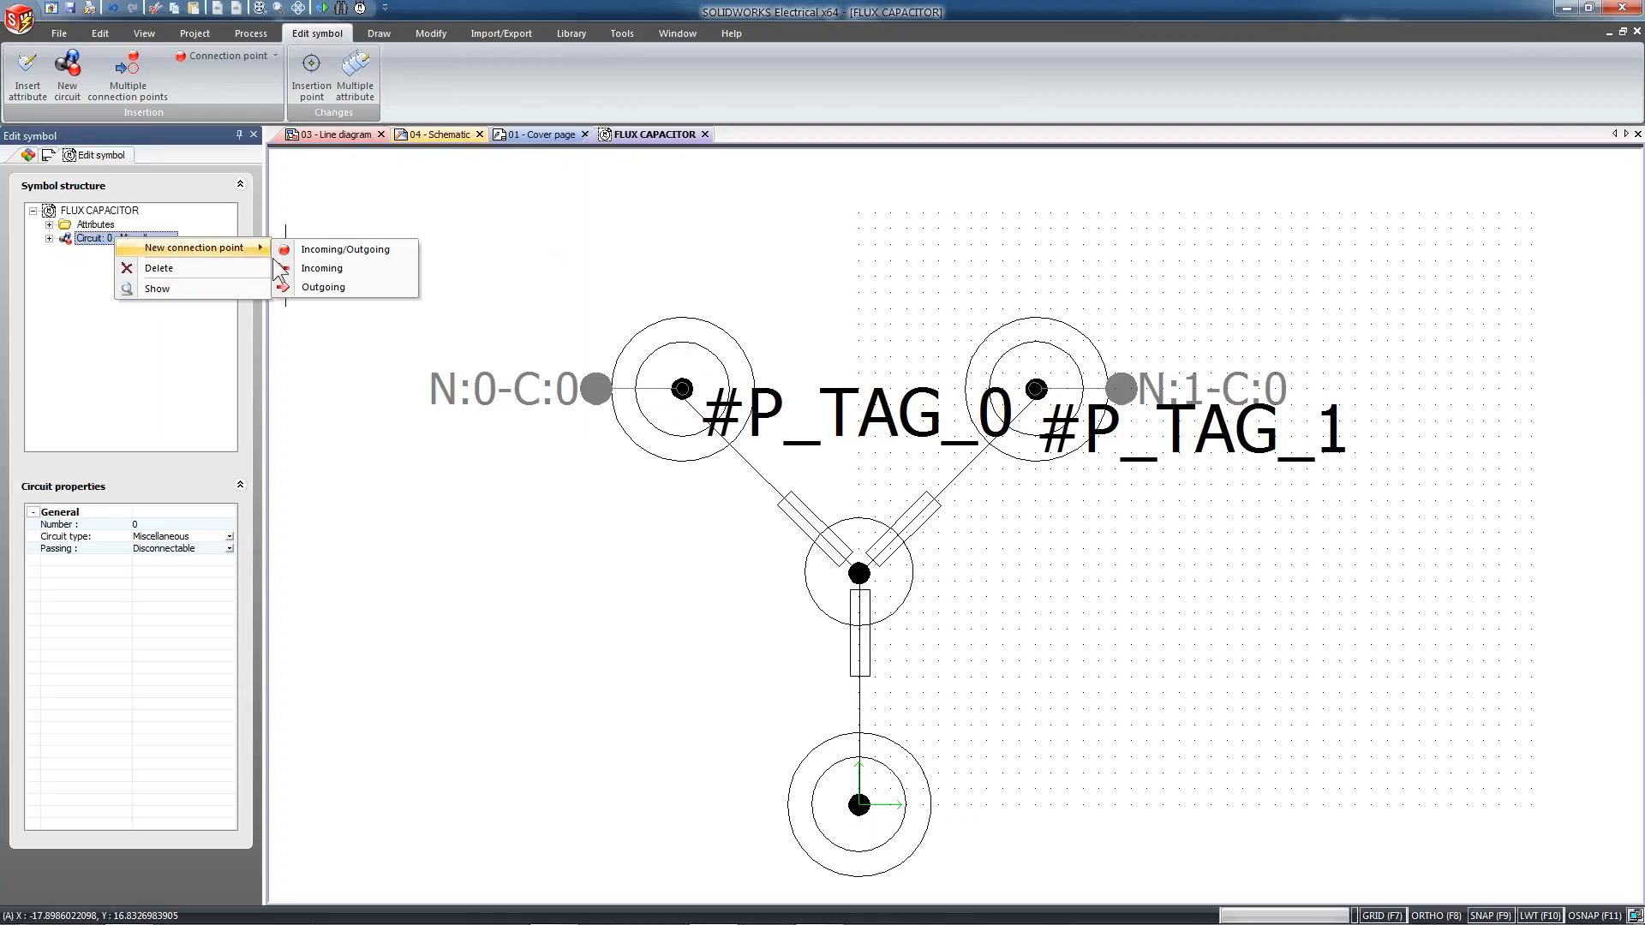
click(321, 251)
middle_drag(955, 721, 943, 389)
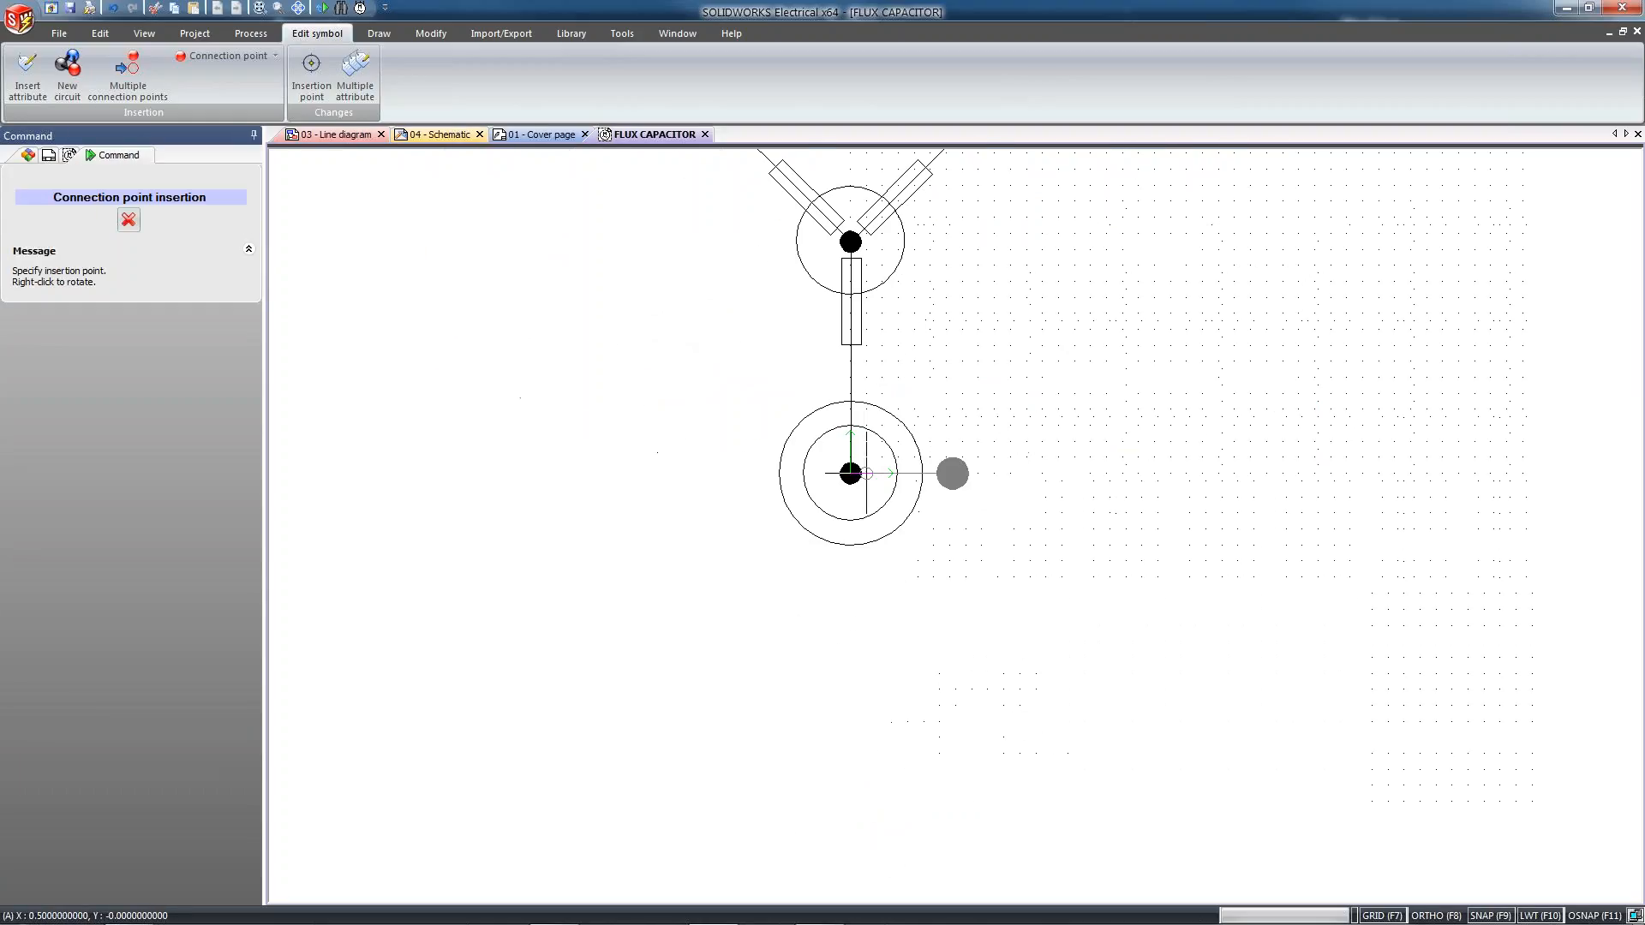
right_click(850, 473)
right_click(850, 473)
right_click(850, 473)
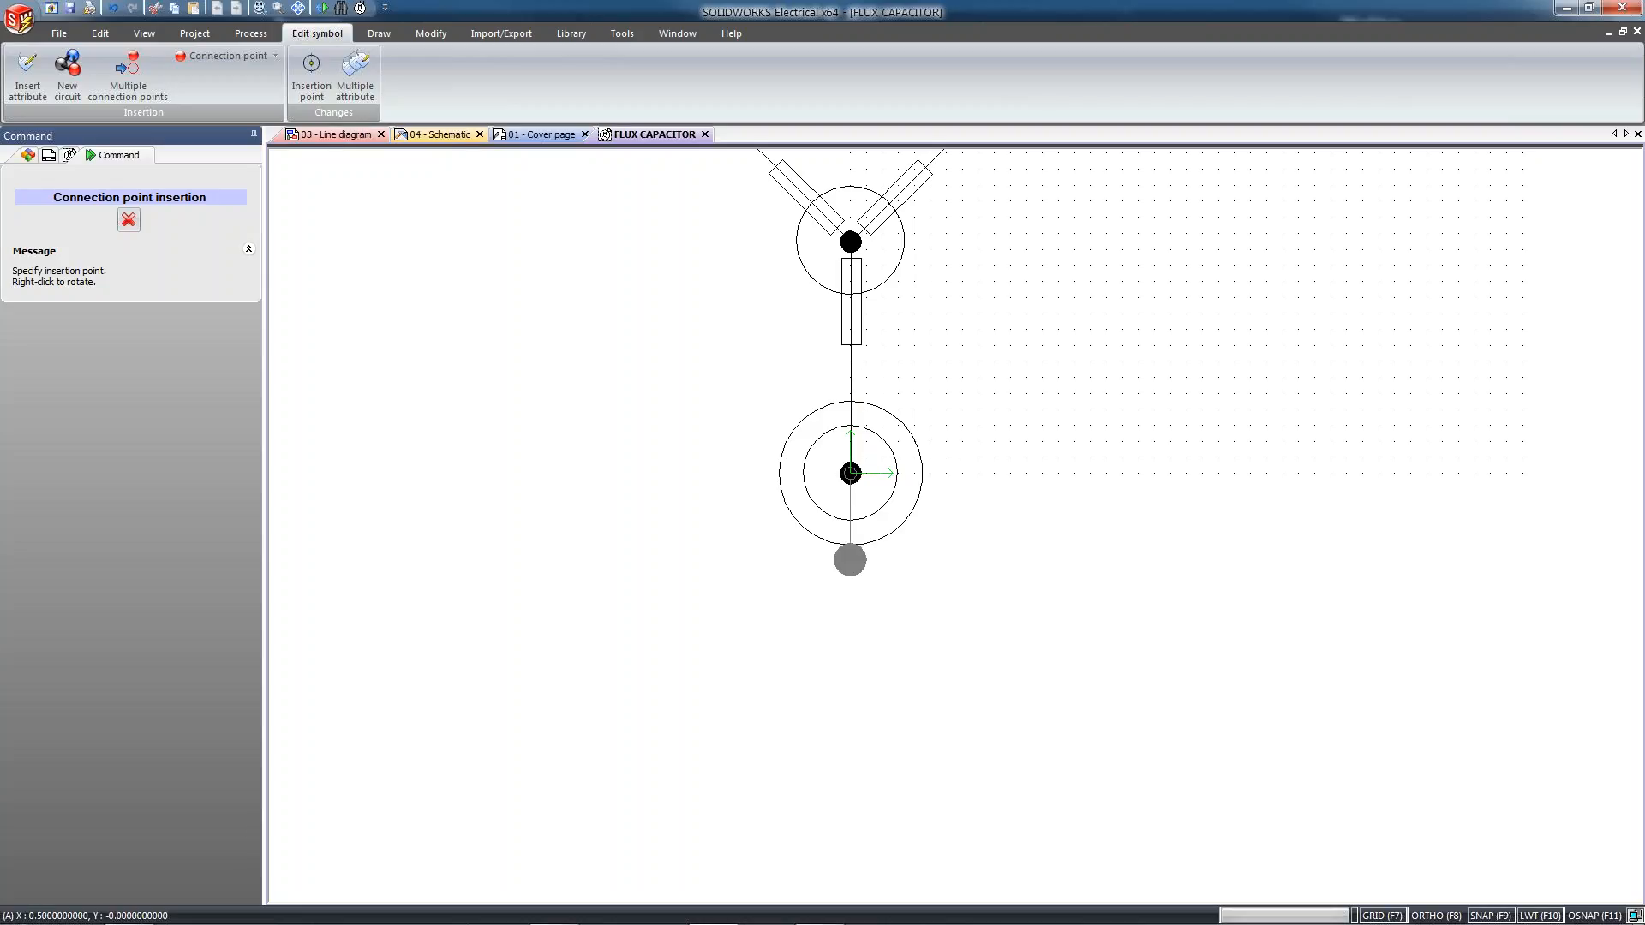
click(850, 473)
middle_drag(1046, 337, 1083, 617)
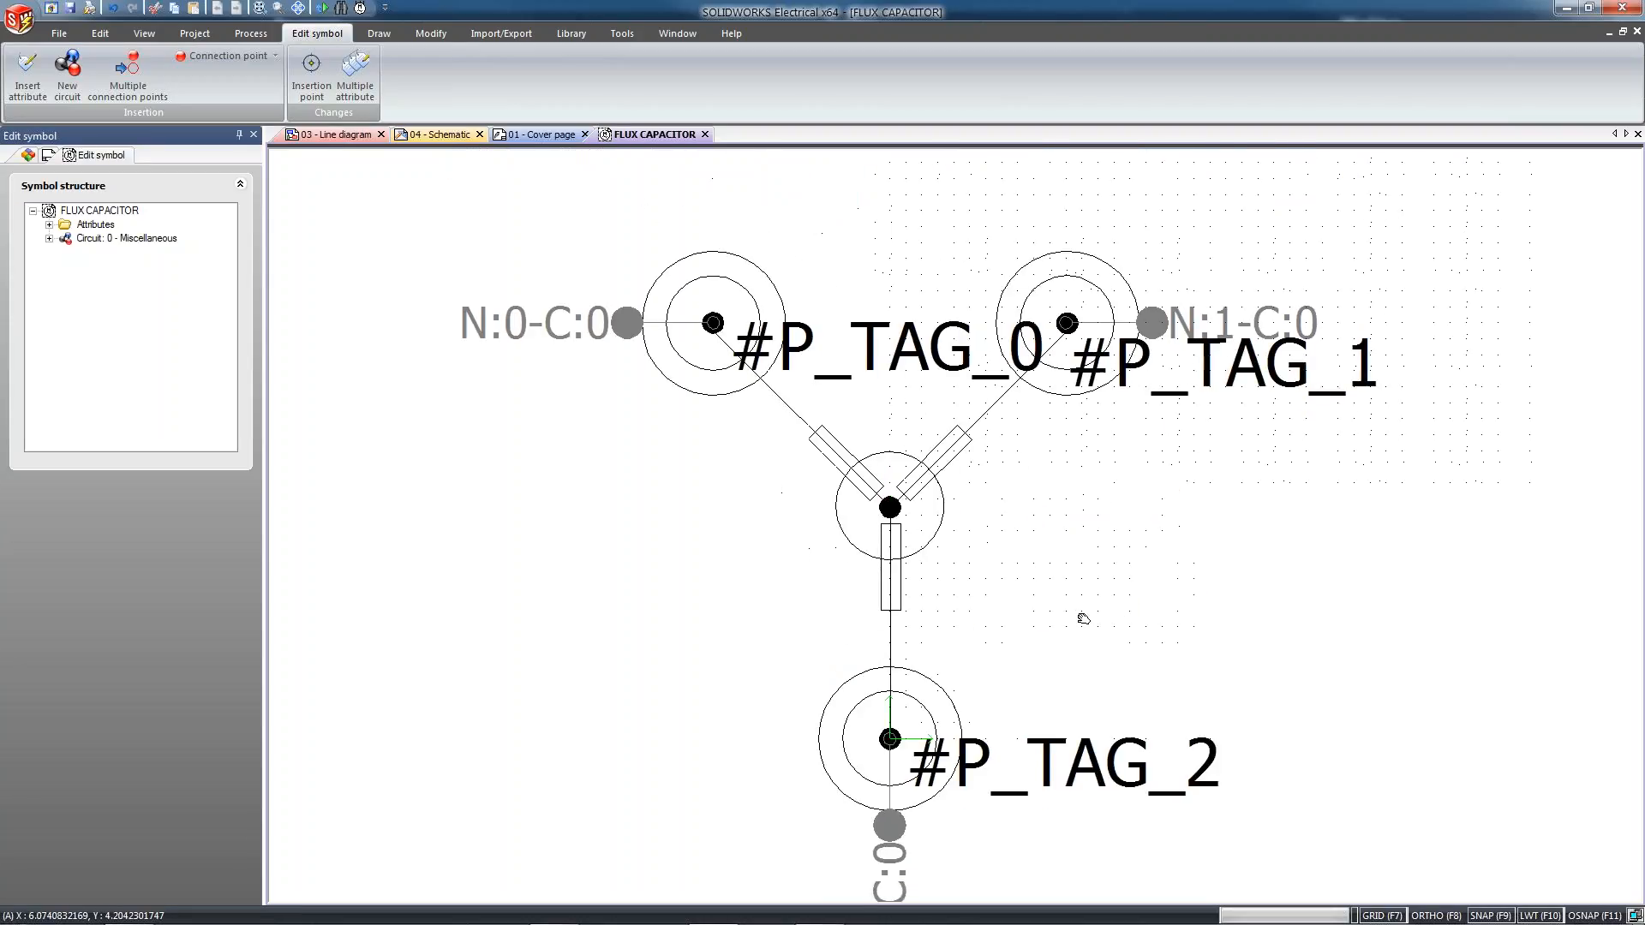
Move #P_TAG_1 slightly down and right of the upper-right terminal, and #P_TAG_0 below the N:0-C:0 label beside the upper-left terminal
scroll(1083, 617, down, 2)
click(1223, 419)
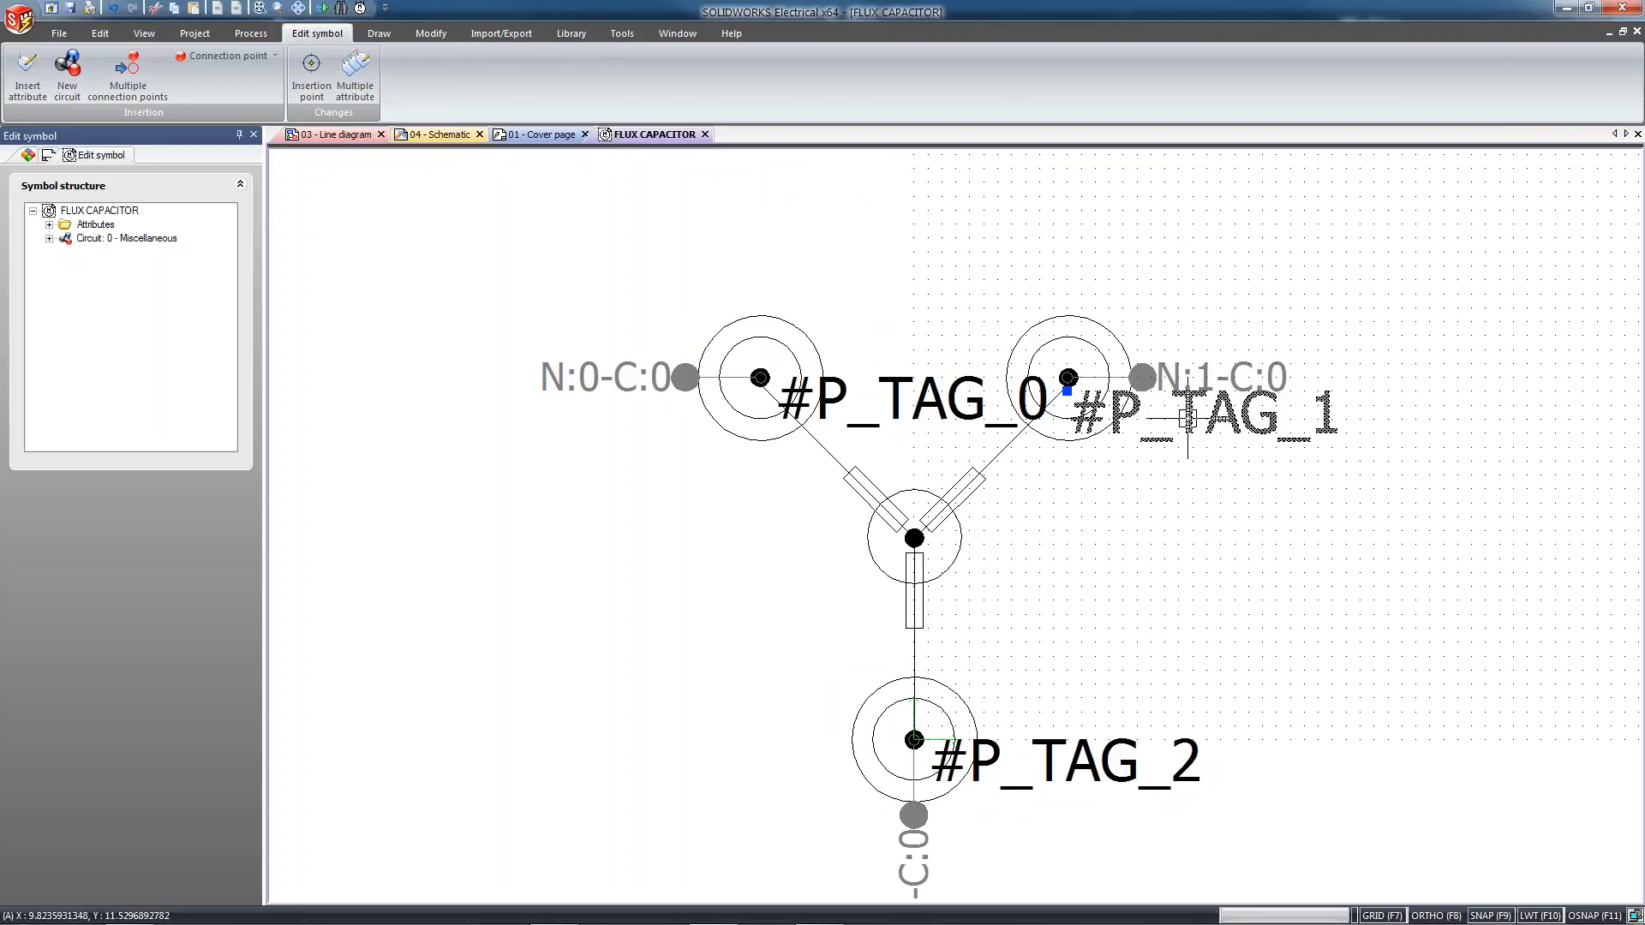
drag(1191, 419, 1223, 450)
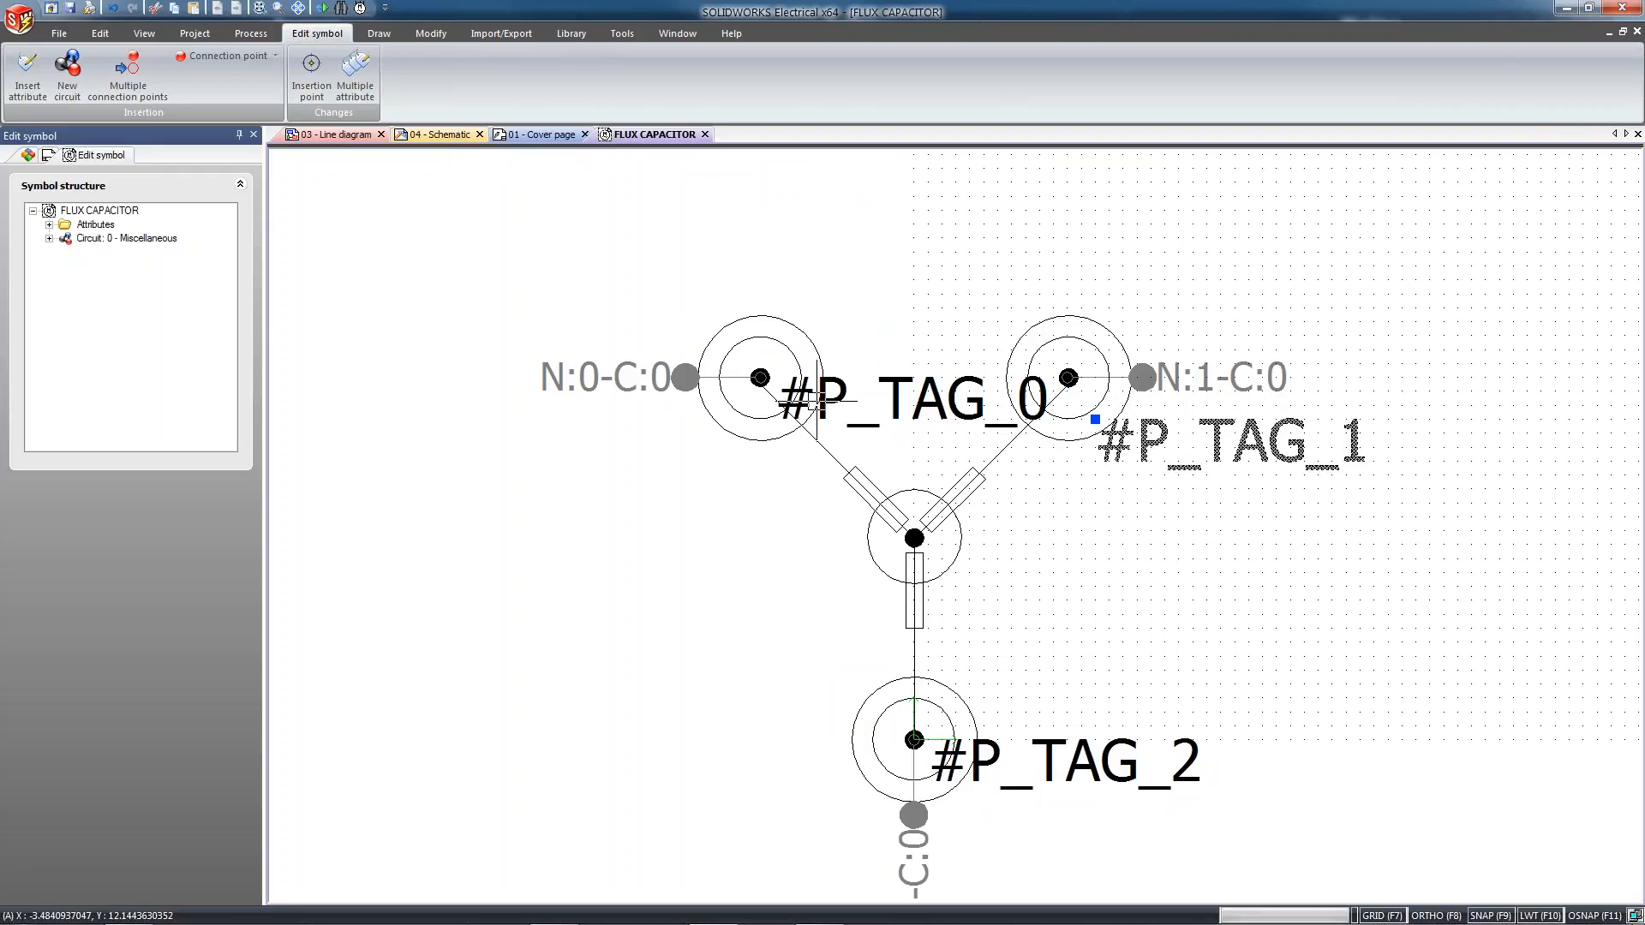
click(839, 411)
drag(848, 414, 572, 447)
Set #P_TAG_0's justification to top right and place it just below the N:0-C:0 label beside the upper-left terminal
right_click(572, 447)
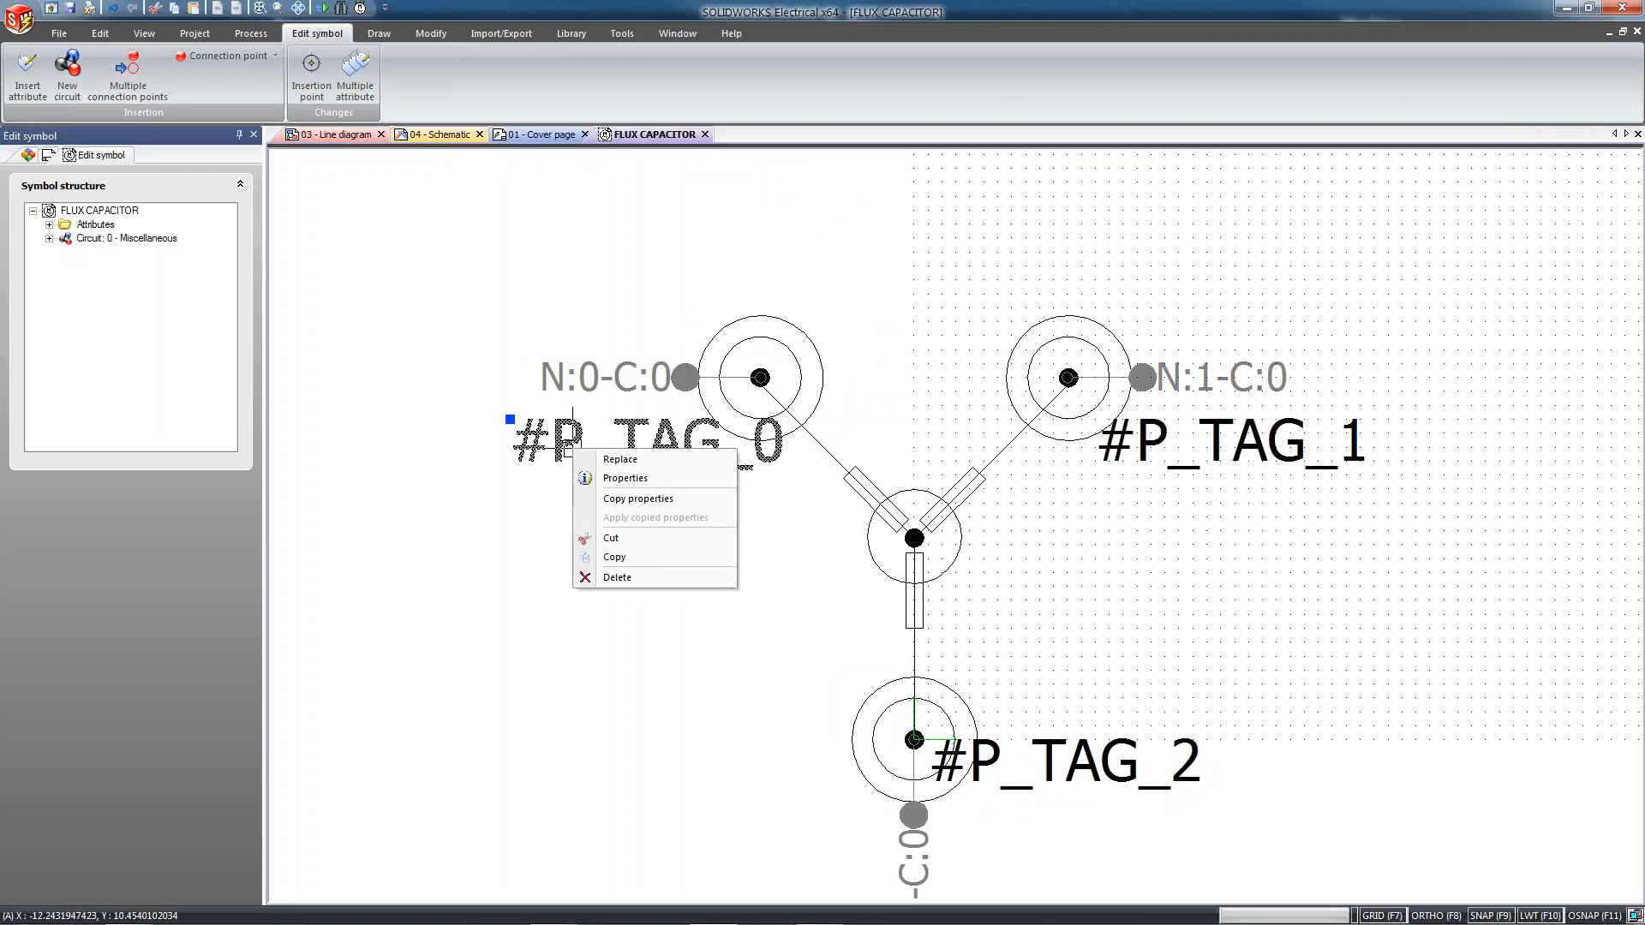
click(651, 477)
click(848, 431)
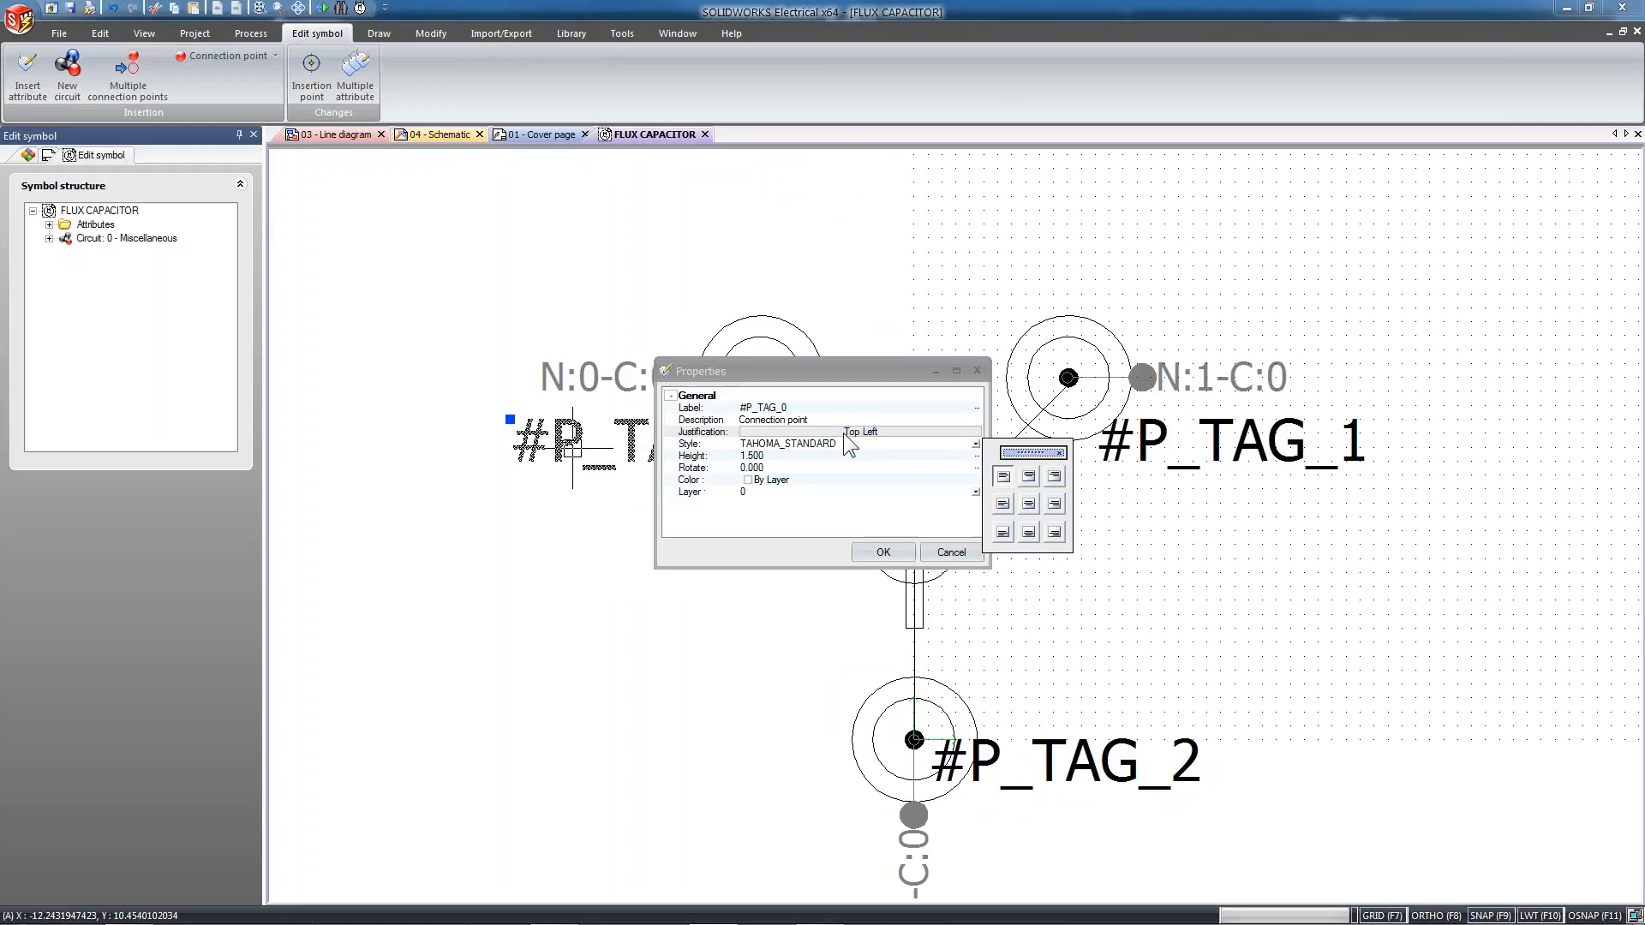
click(1050, 480)
click(884, 552)
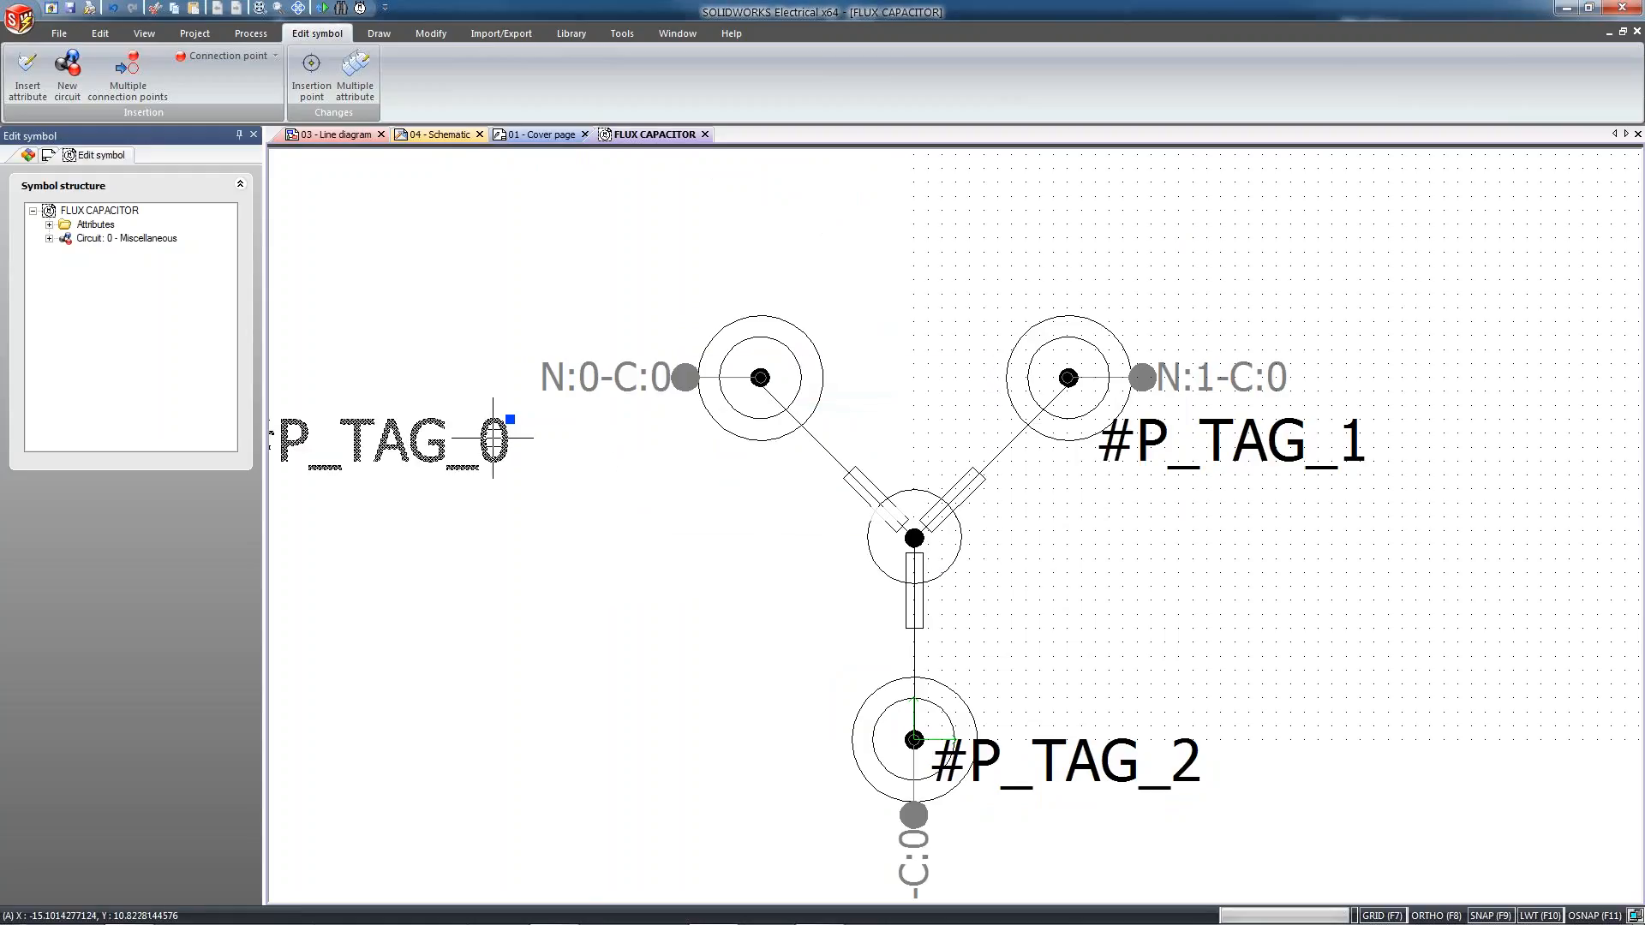
drag(510, 419, 681, 422)
click(685, 426)
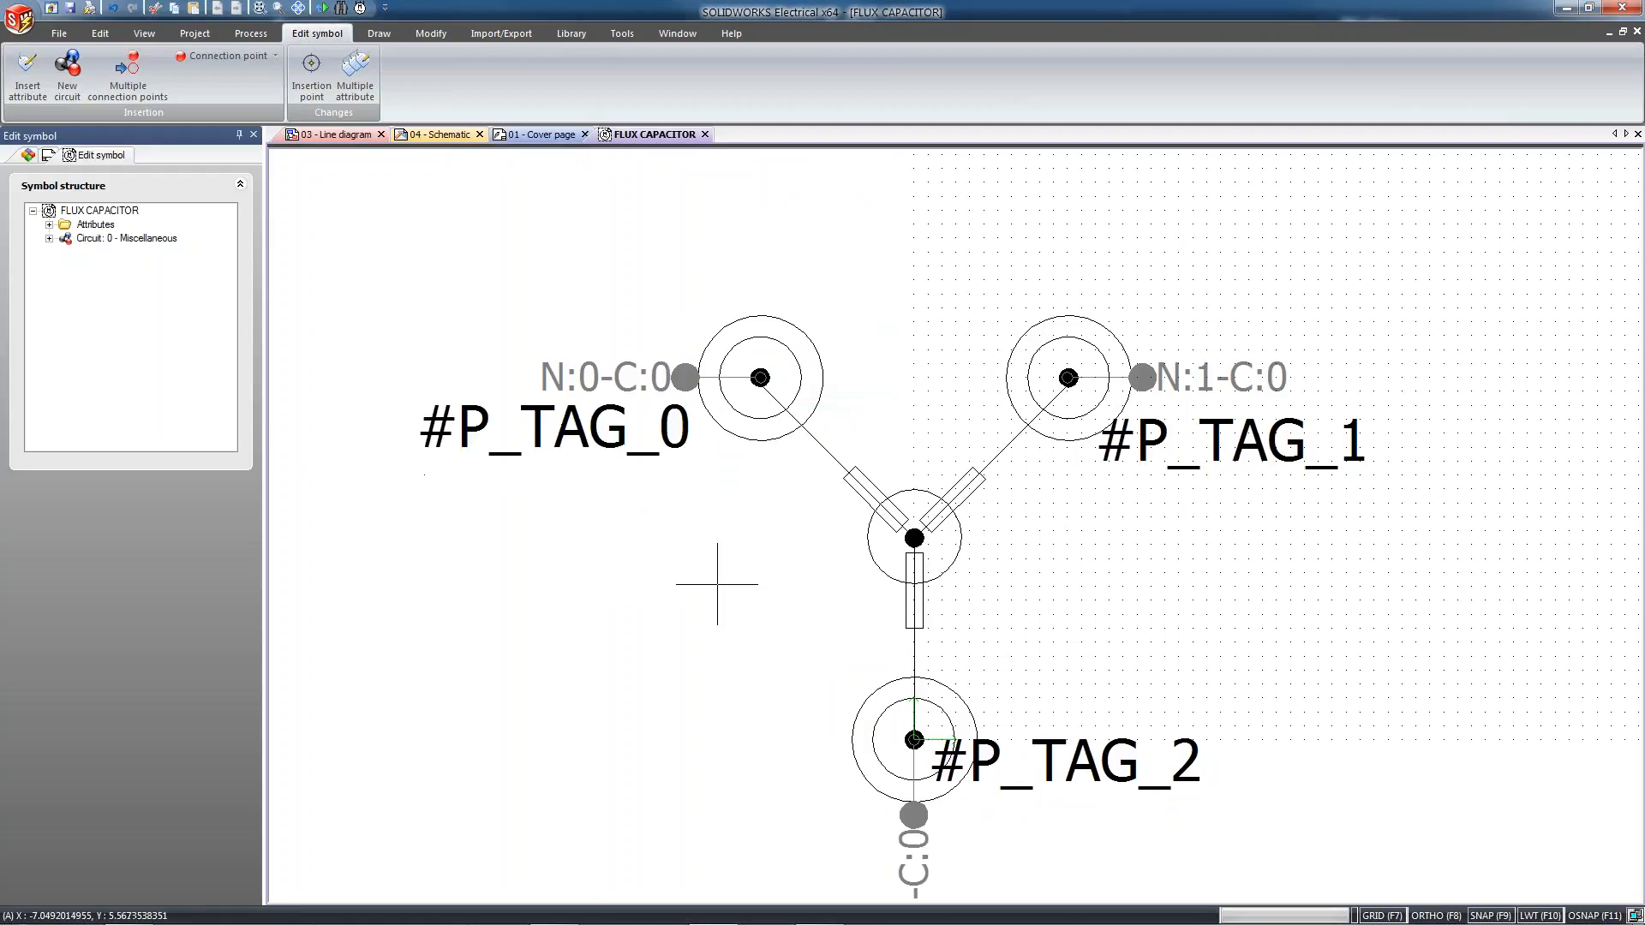
Move #P_TAG_2 straight down so it sits below and to the right of the bottom terminal
click(966, 771)
drag(974, 789, 979, 752)
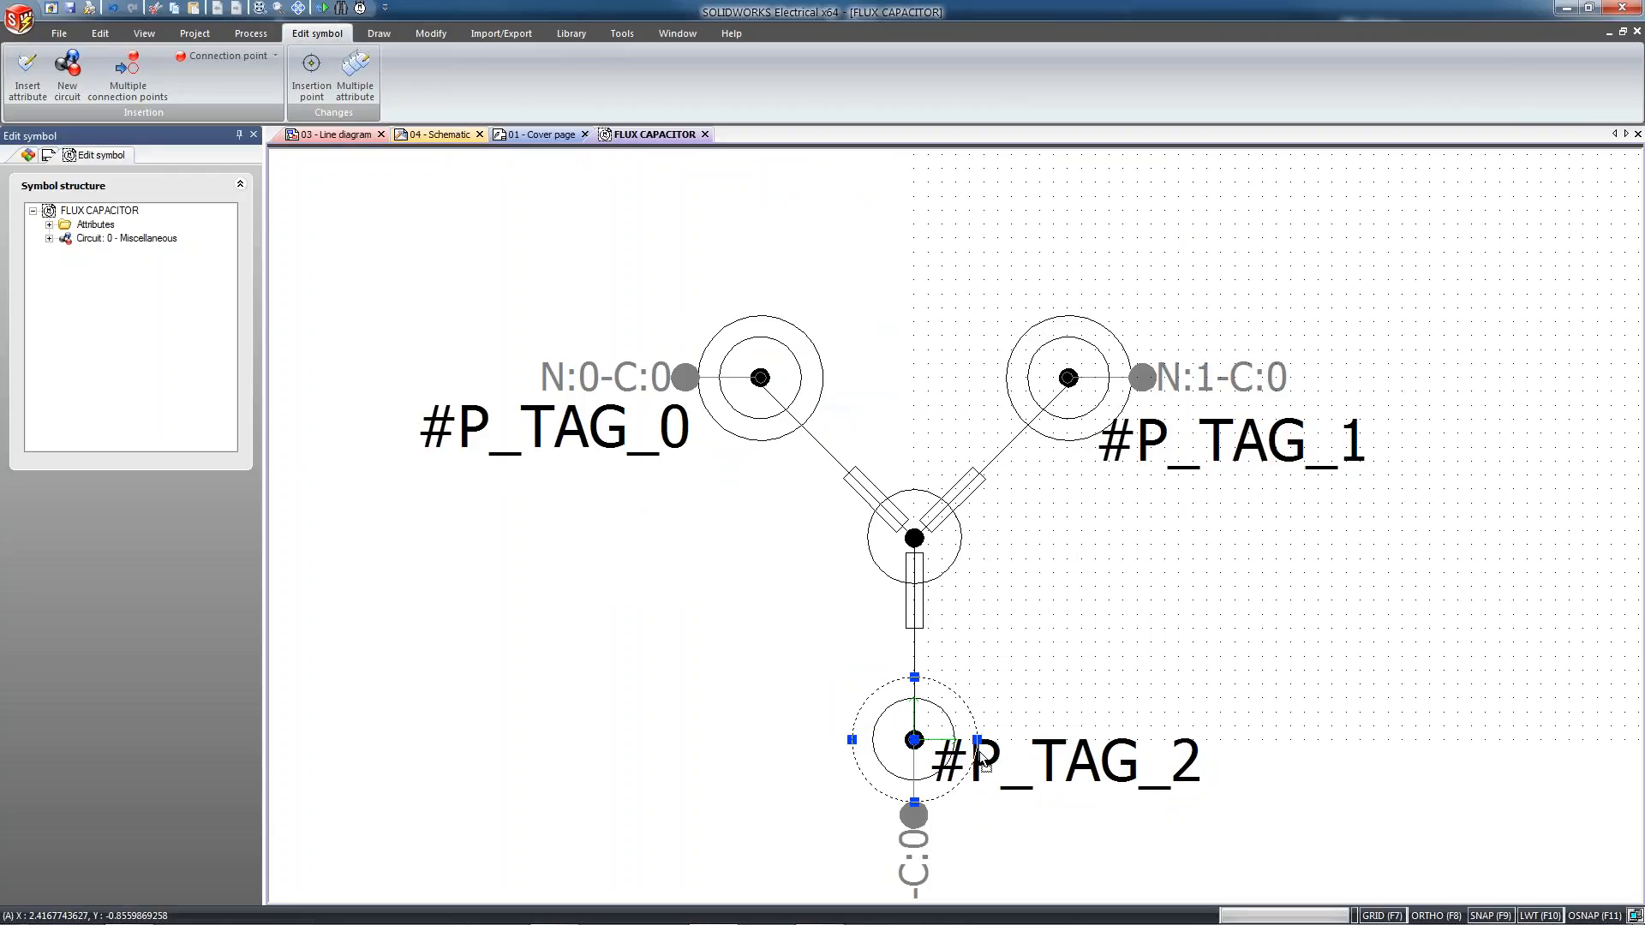
drag(1098, 753, 1104, 803)
key(Escape)
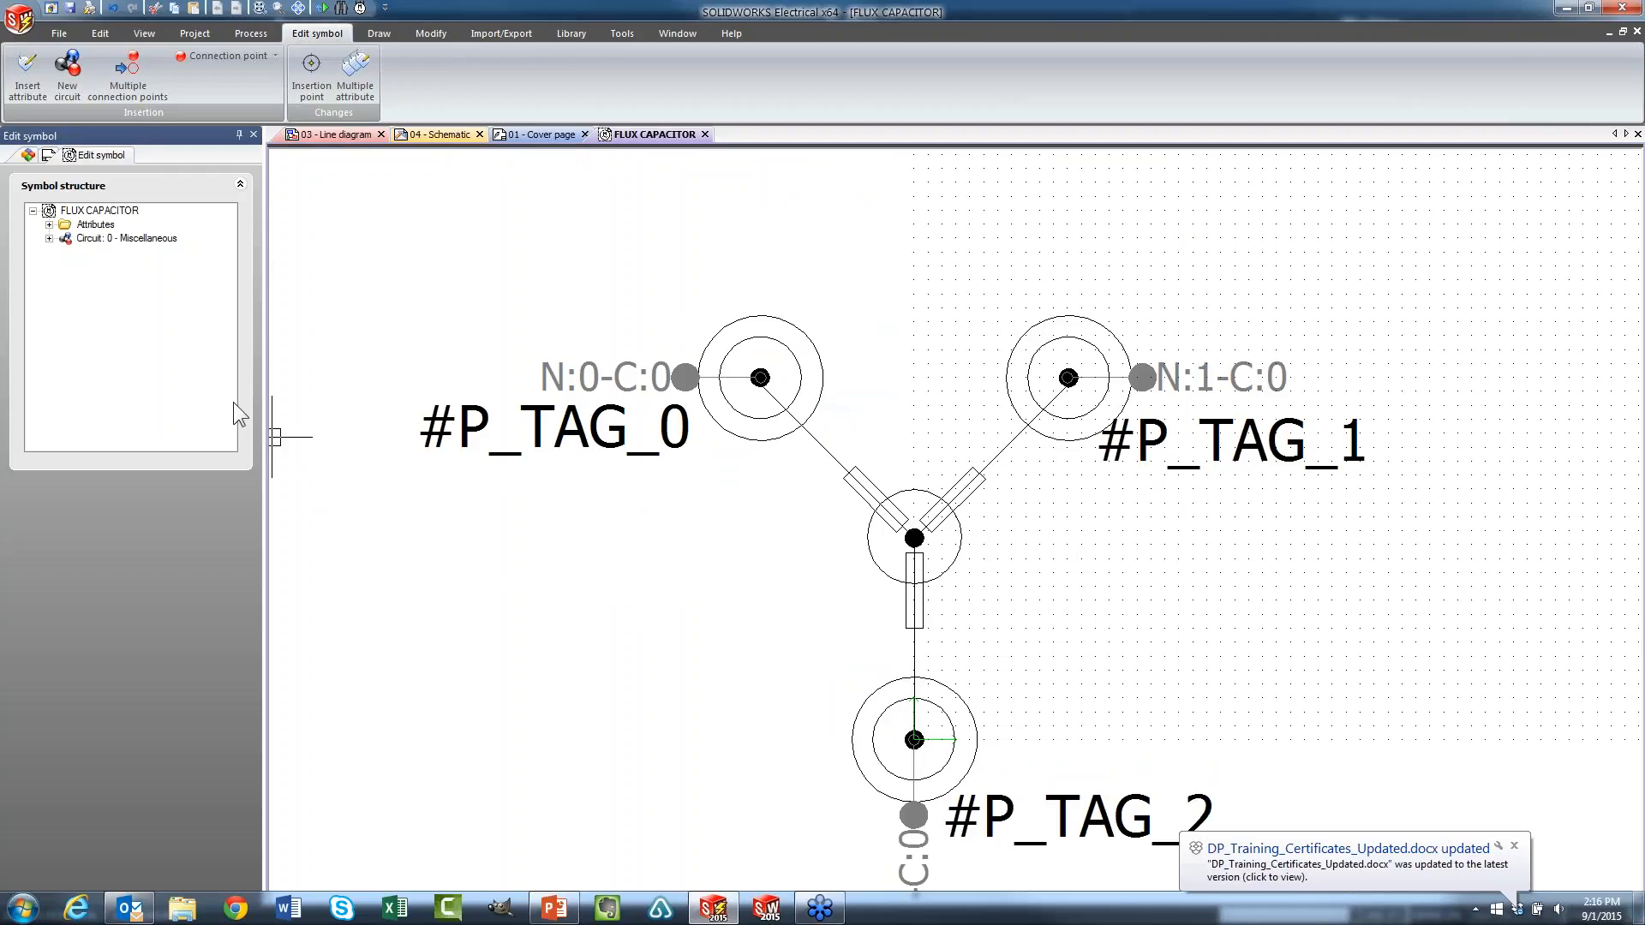
Insert the attributes #TAG, #LOC_TAG, #REF_DES_1, #REF_DES_2 and #REF_ART_NUM as a vertical list above the symbol
right_click(90, 229)
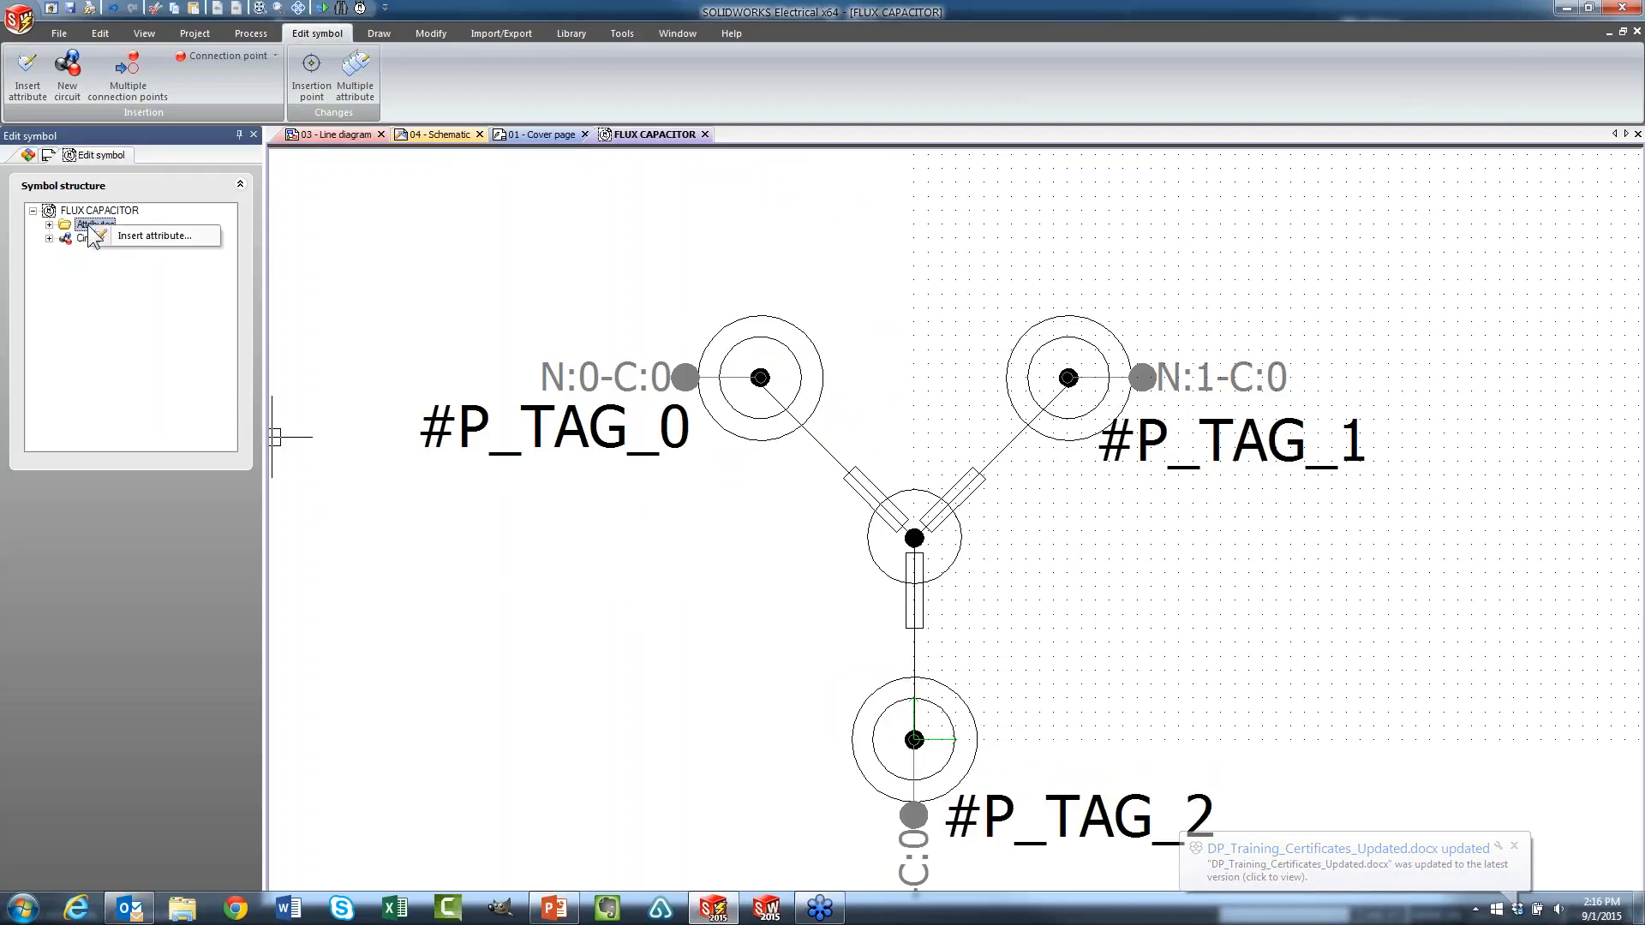
click(162, 241)
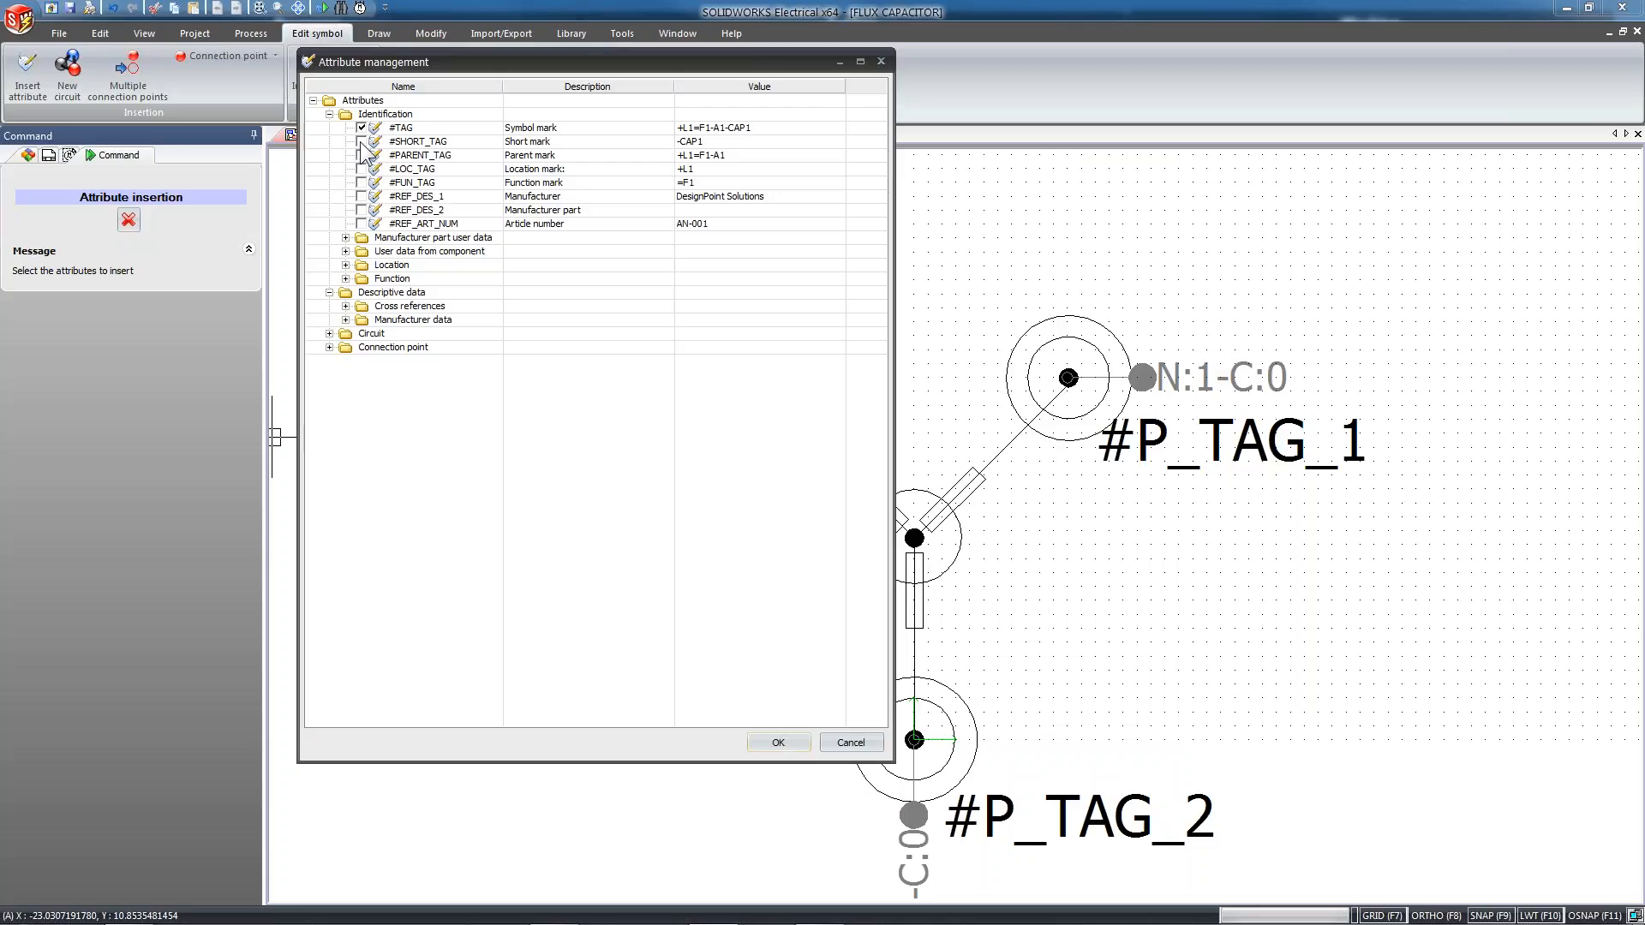
click(362, 196)
click(362, 223)
click(779, 742)
scroll(891, 352, down, 3)
scroll(910, 467, up, 2)
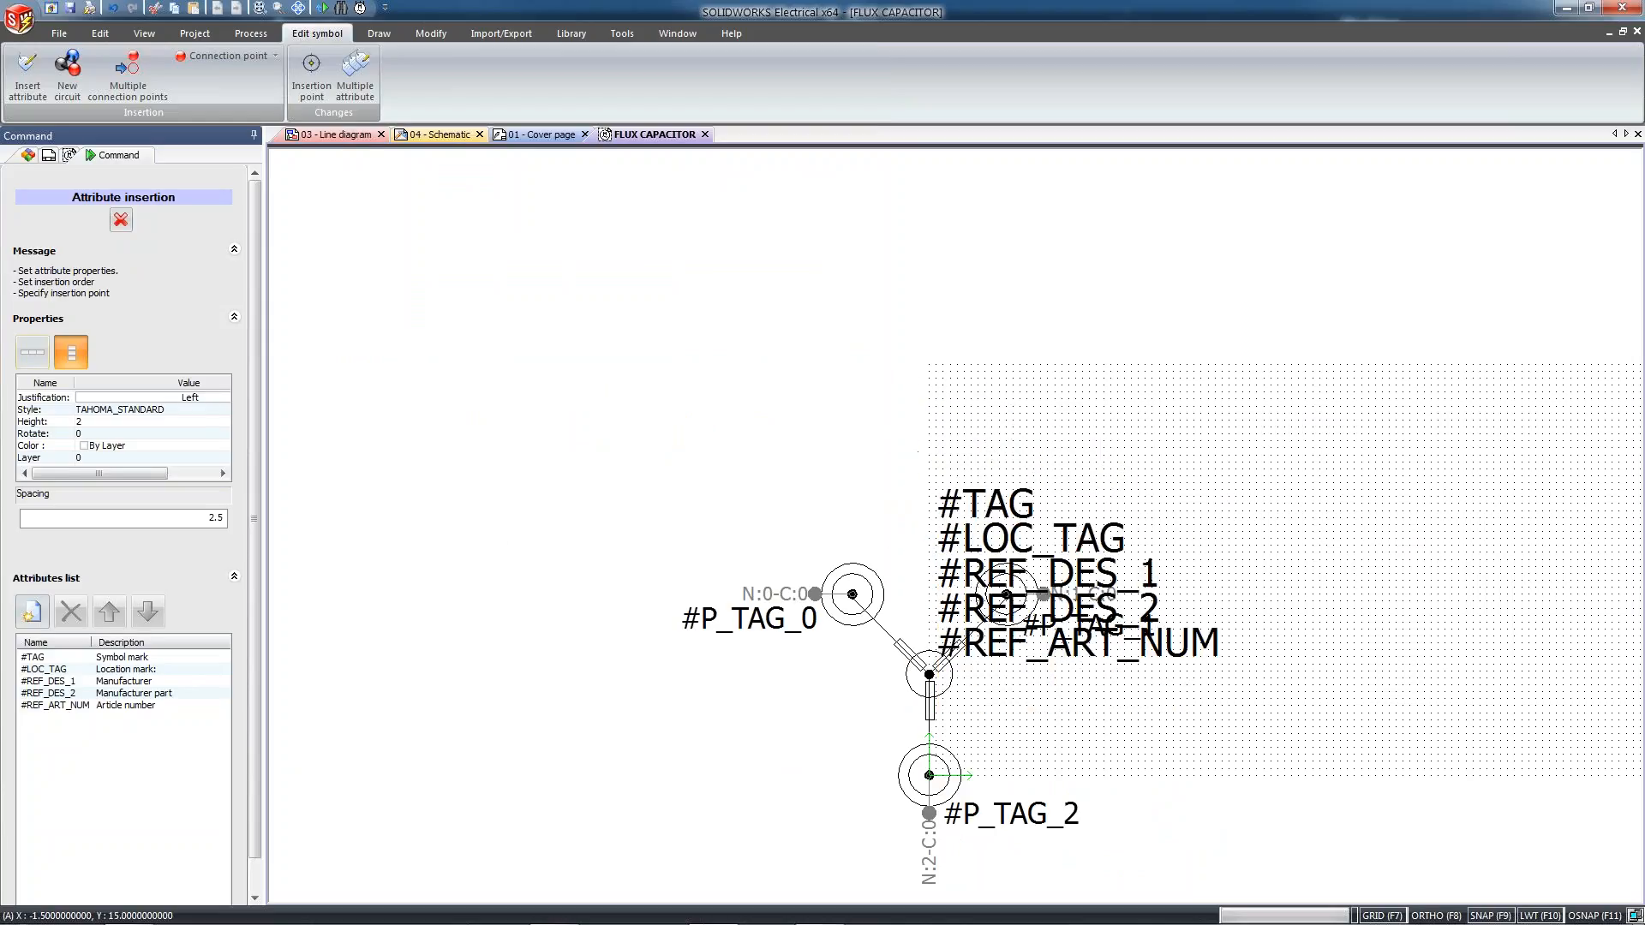
click(929, 414)
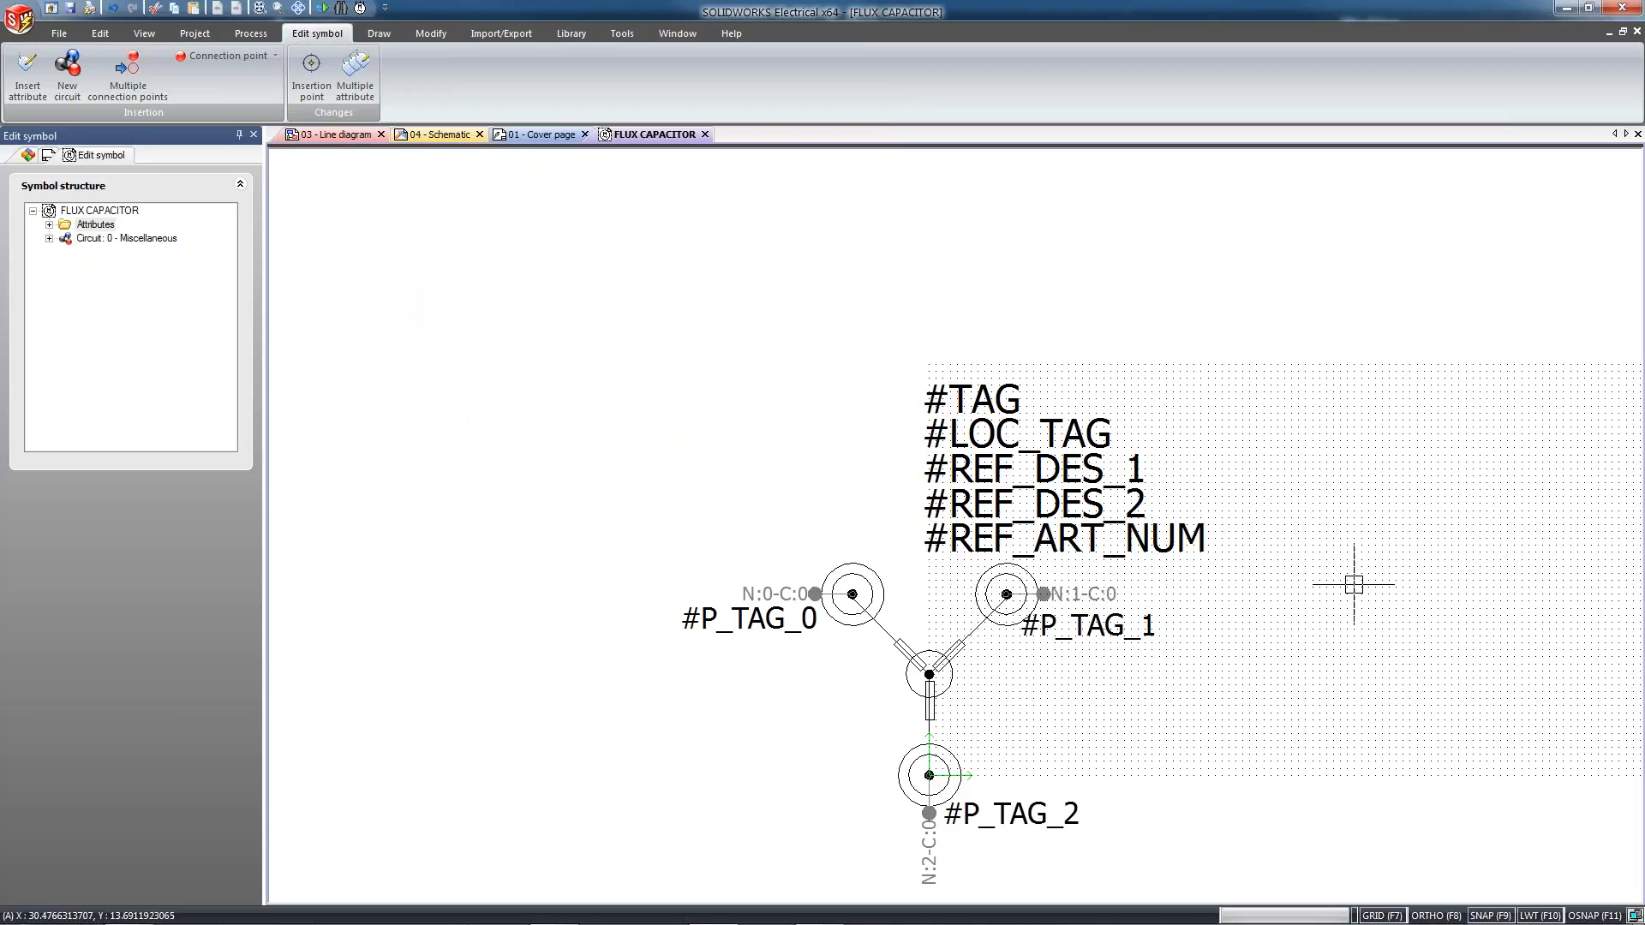
Move #LOC_TAG, #REF_DES_1, #REF_DES_2 and #REF_ART_NUM together to the right of the symbol, below #P_TAG_1
click(1257, 546)
click(983, 434)
drag(976, 434, 1050, 667)
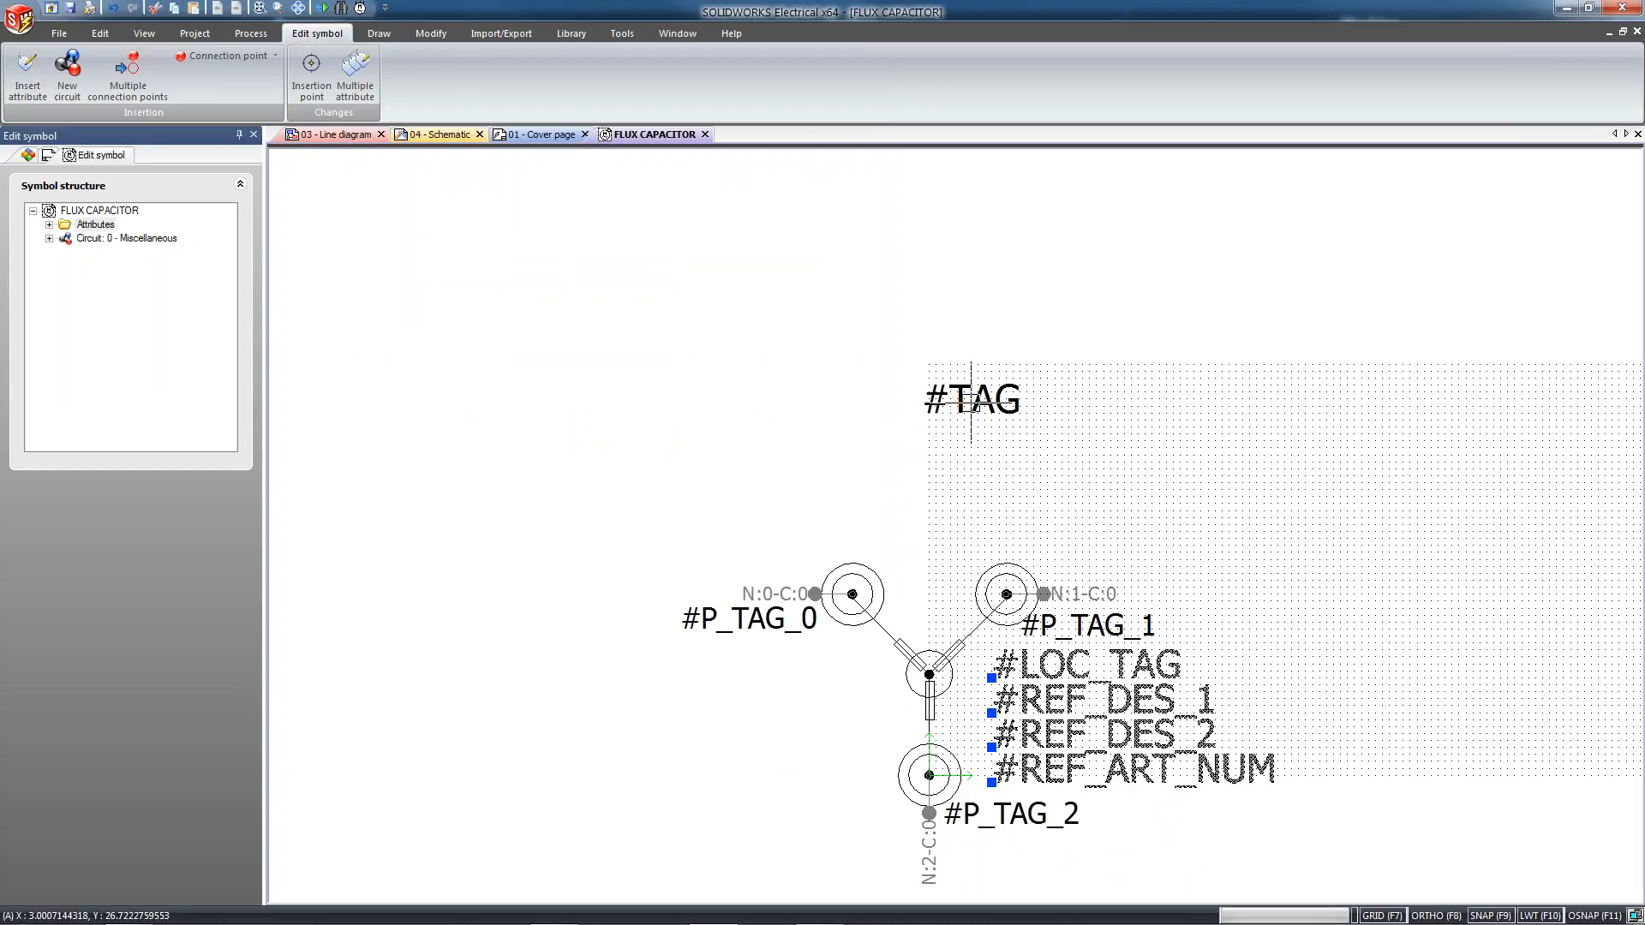
Move #TAG down to just above the upper terminals and set its justification to Center
click(961, 401)
drag(925, 563, 925, 549)
right_click(926, 549)
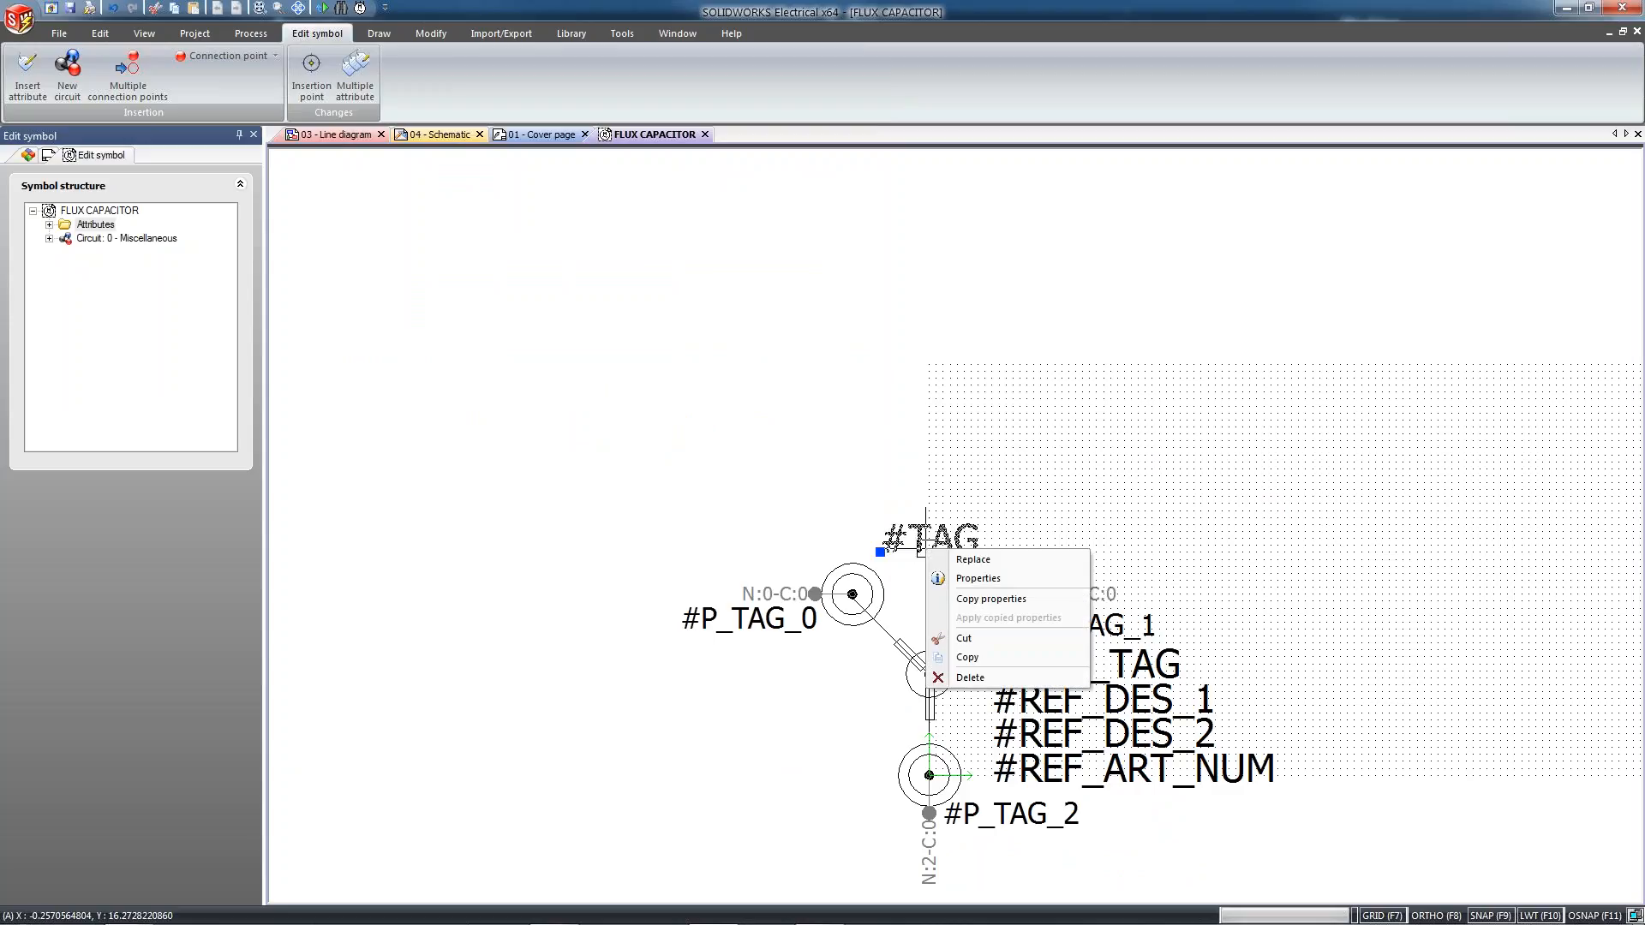
click(1004, 579)
click(856, 431)
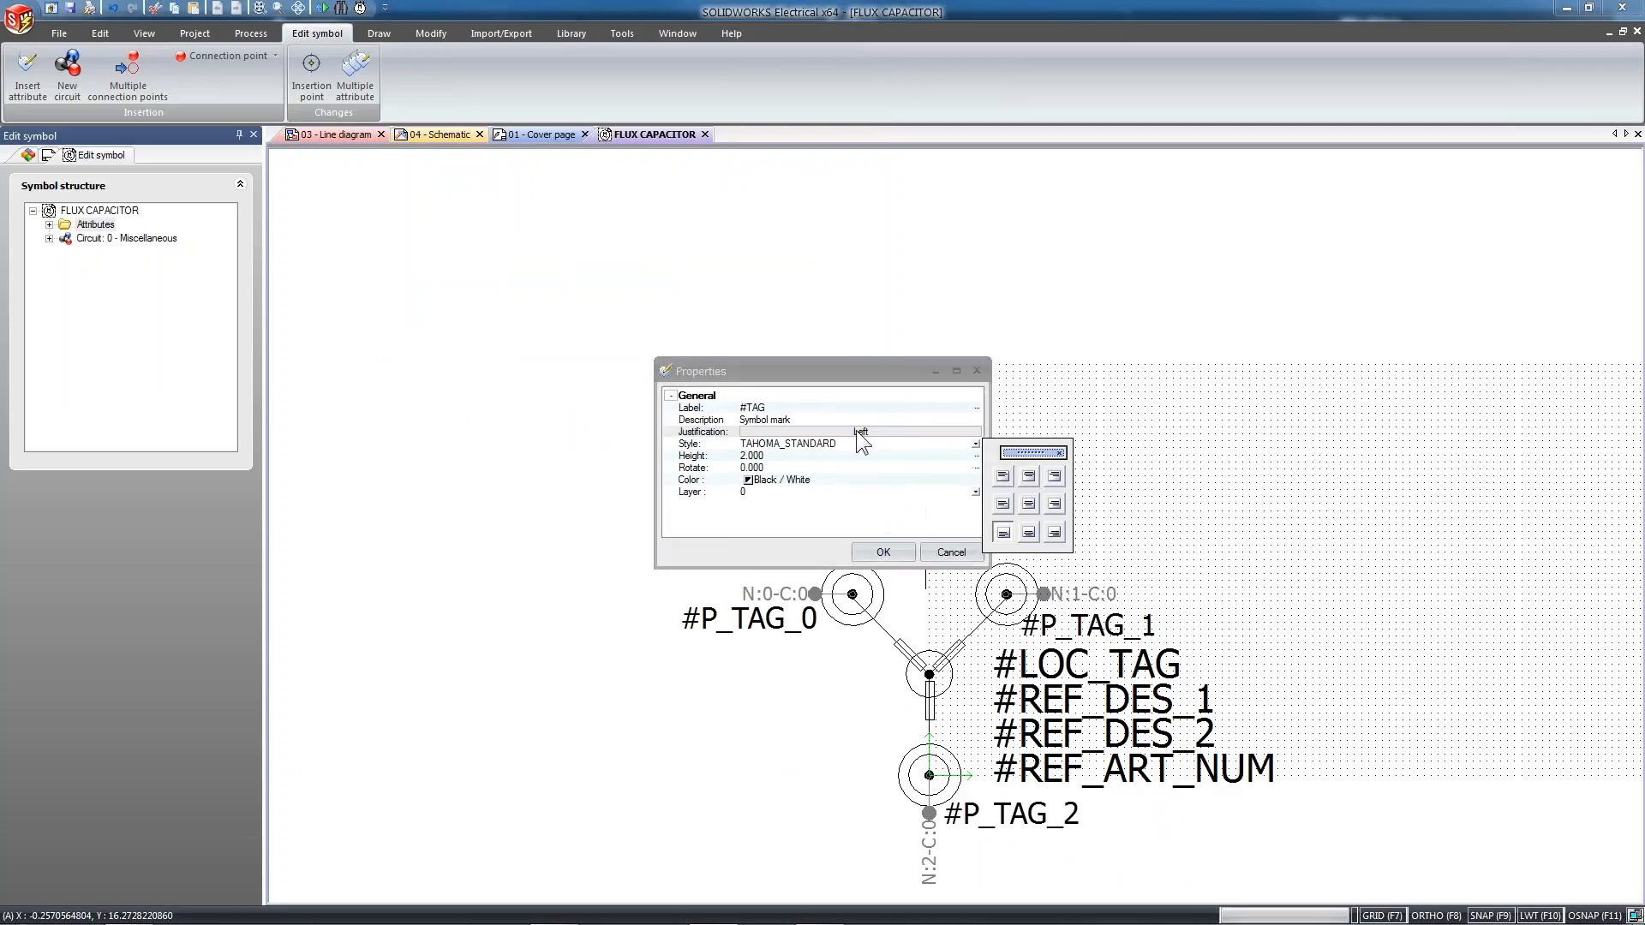
click(1028, 532)
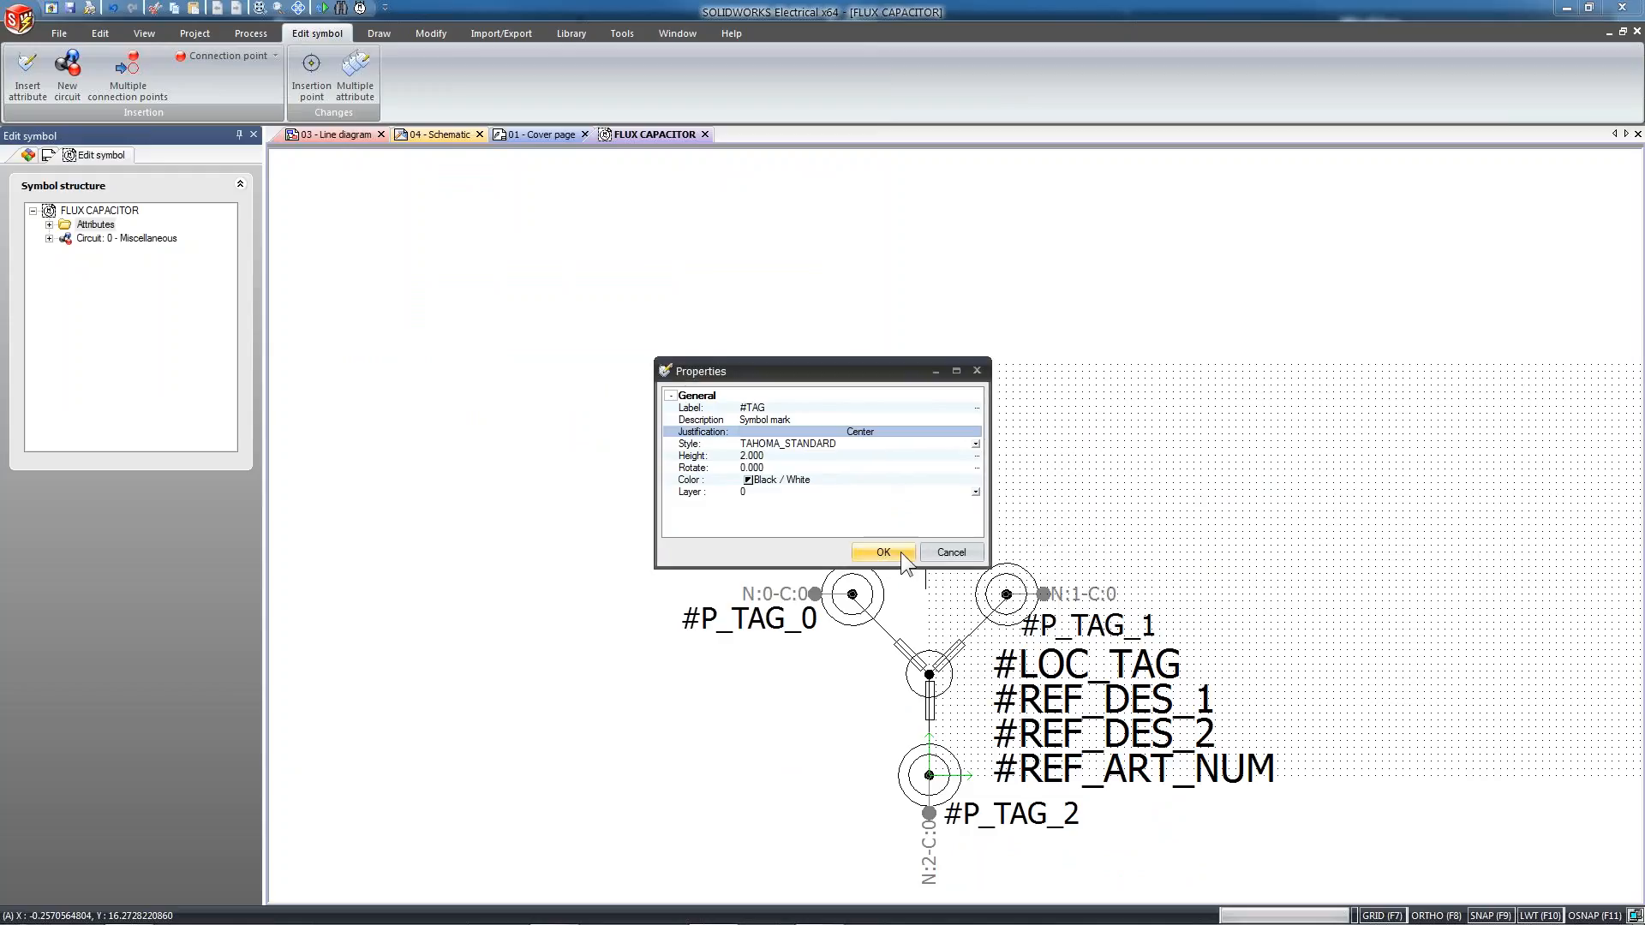
click(895, 552)
Reposition the #TAG attribute above the symbol, midway between the two upper terminals
click(880, 553)
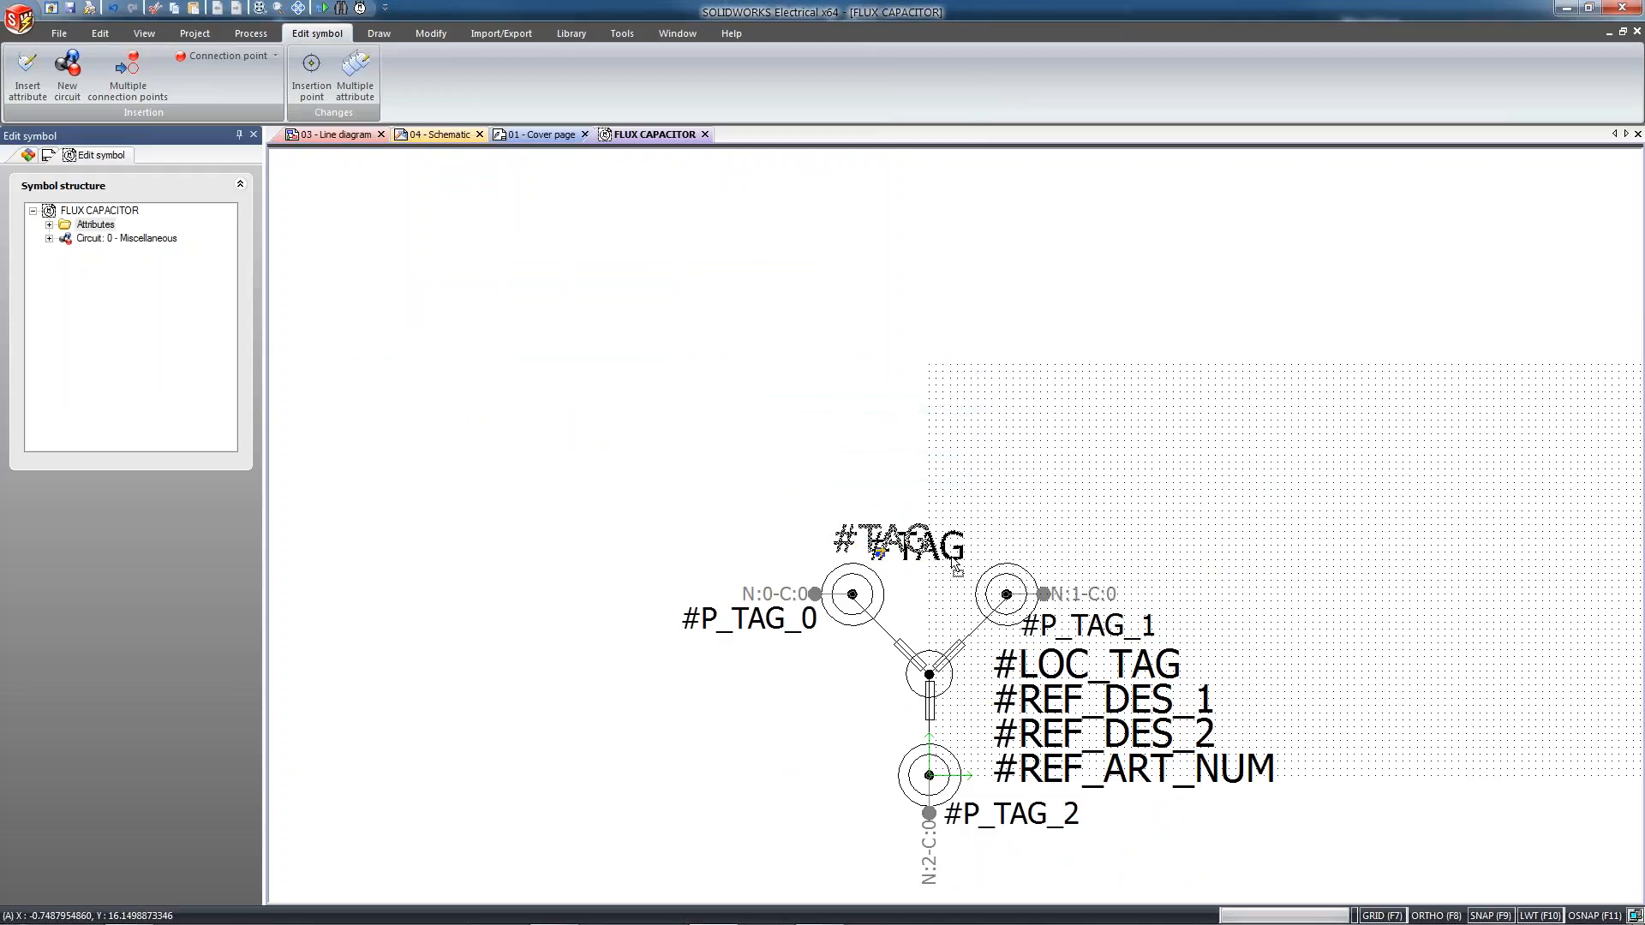
click(915, 559)
key(Escape)
middle_drag(1031, 559, 1005, 331)
scroll(1042, 306, up, 4)
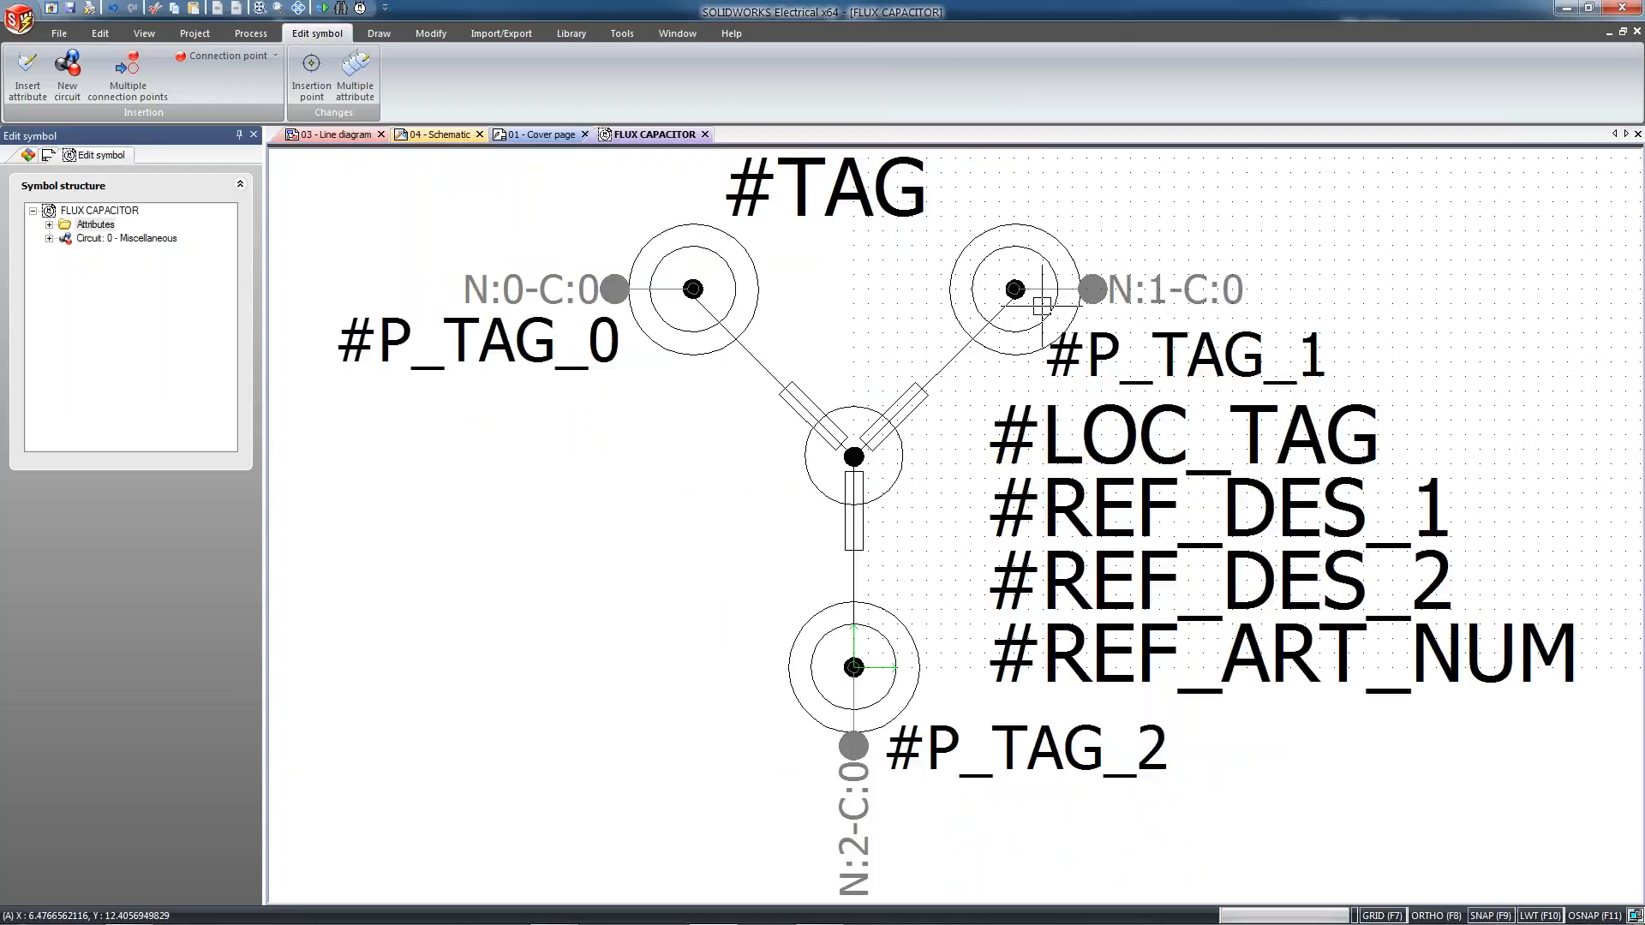
Close the FLUX CAPACITOR symbol and save its changes
click(704, 134)
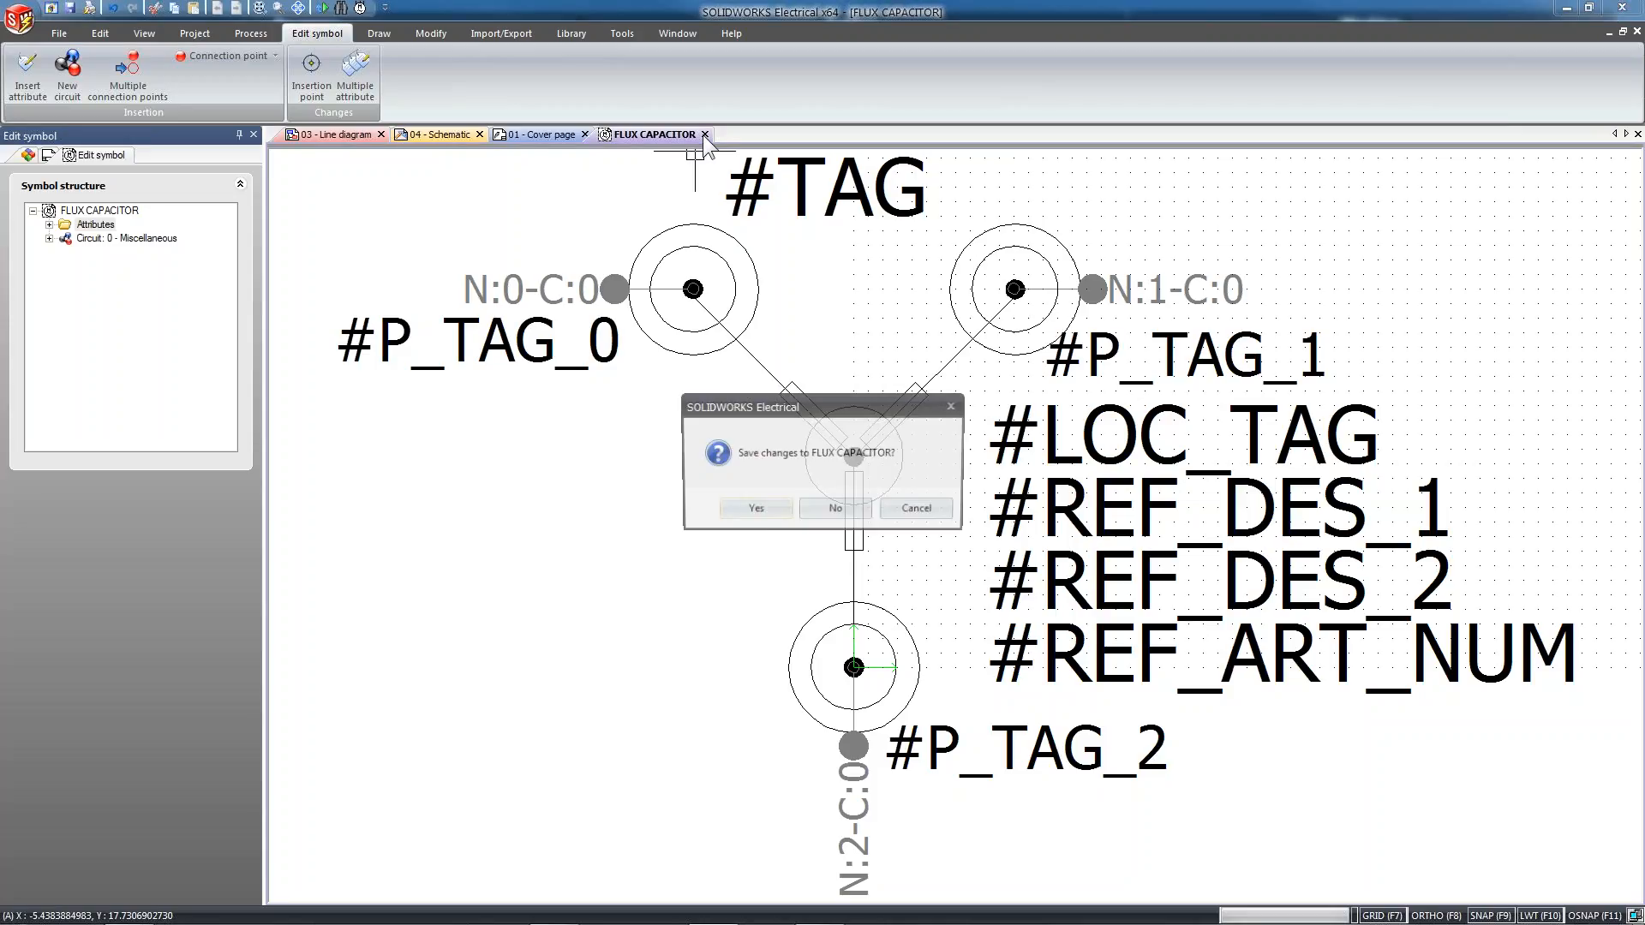
click(754, 510)
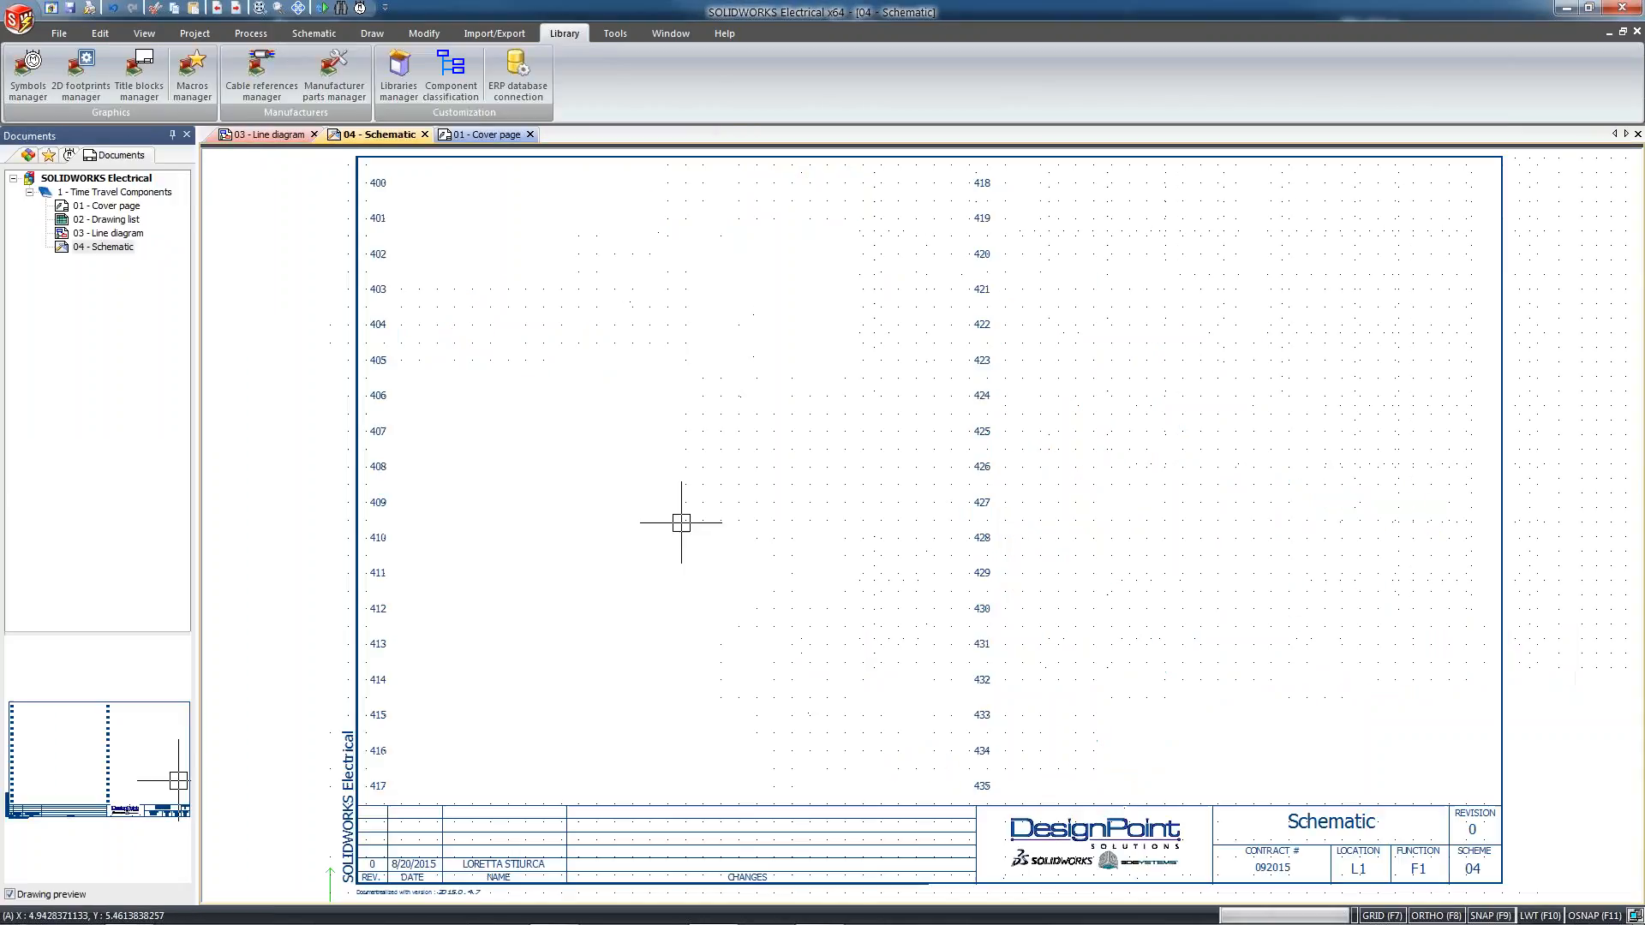
Insert the FLUX CAPACITOR symbol from the Capacitors class into the 04 - Schematic drawing, between lines 405 and 407
click(310, 33)
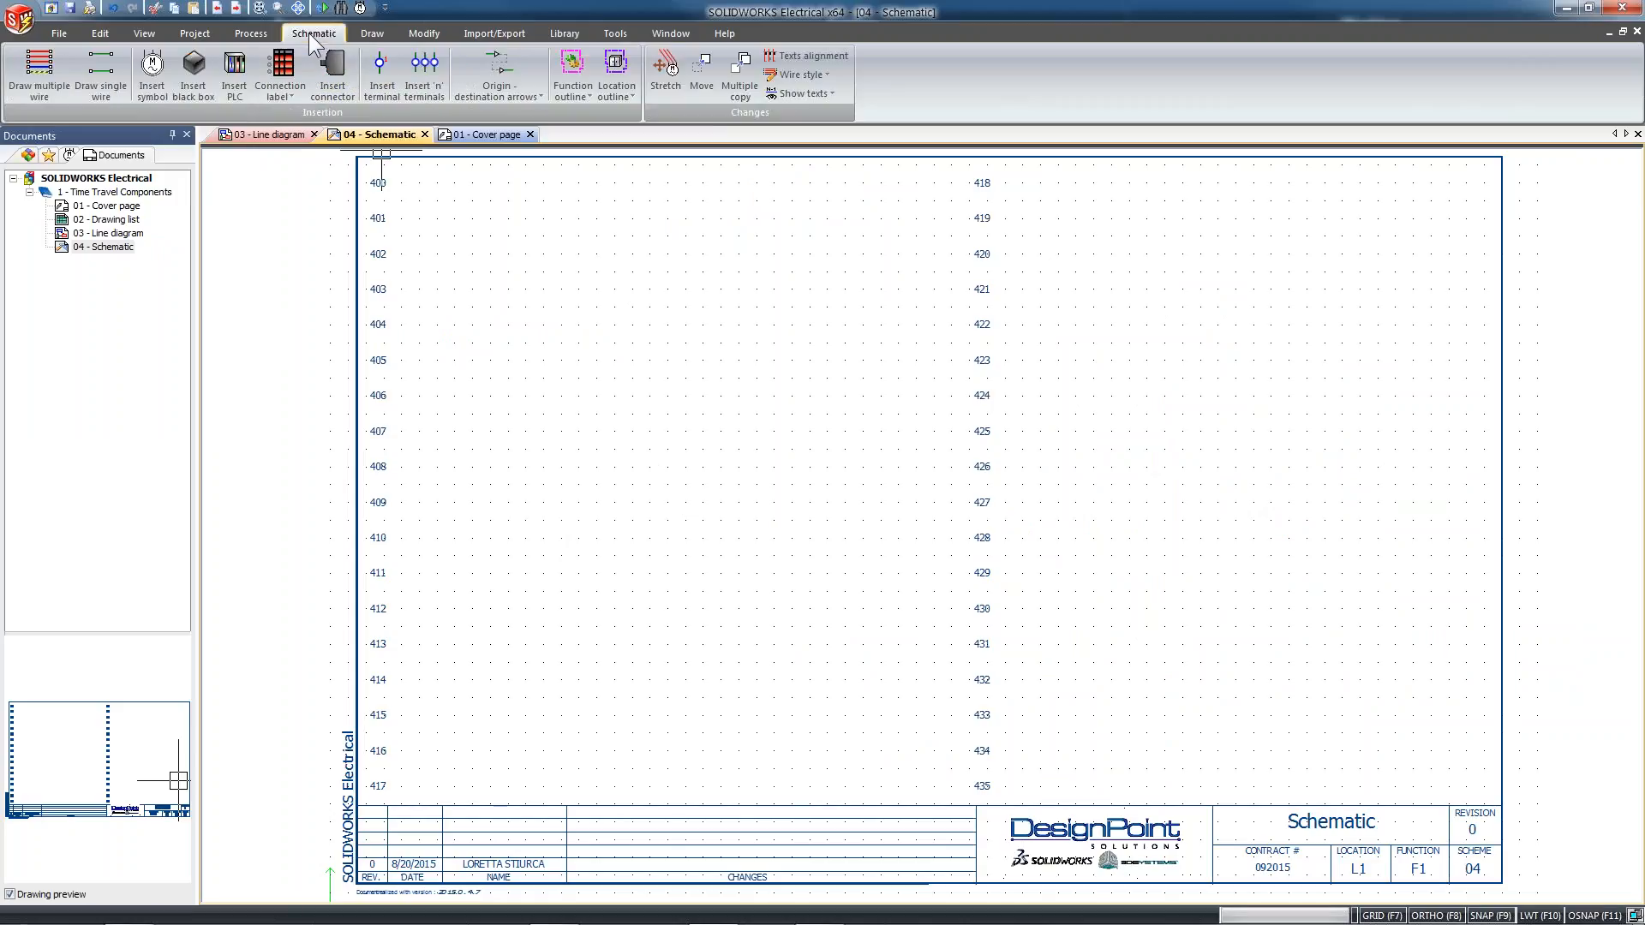
click(152, 73)
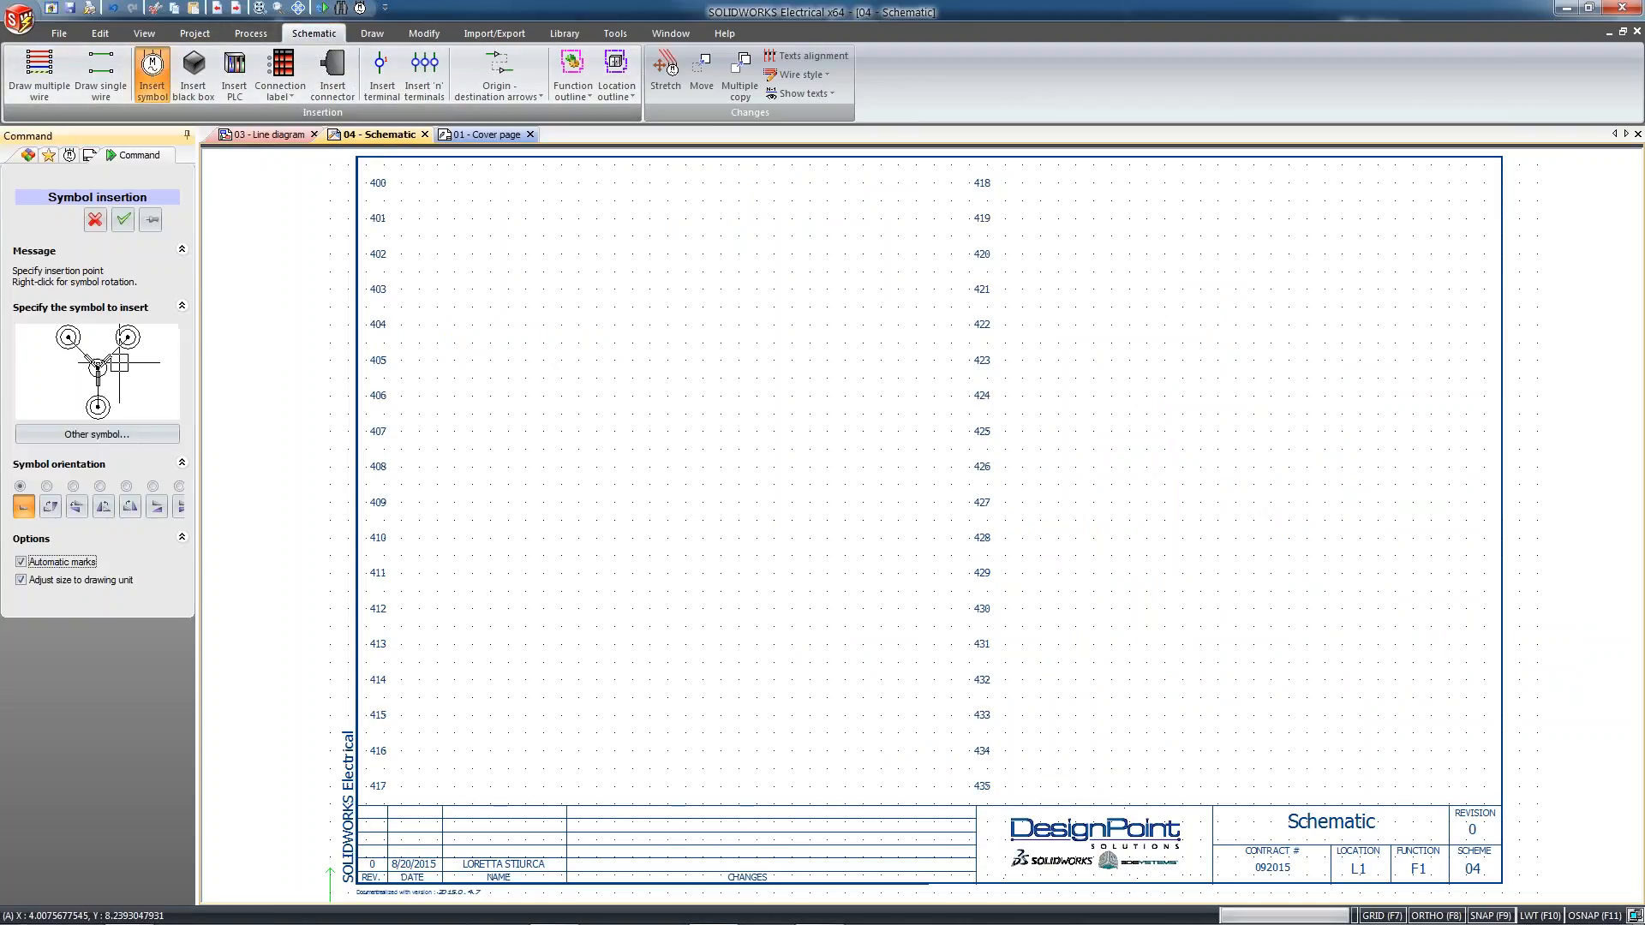
click(97, 434)
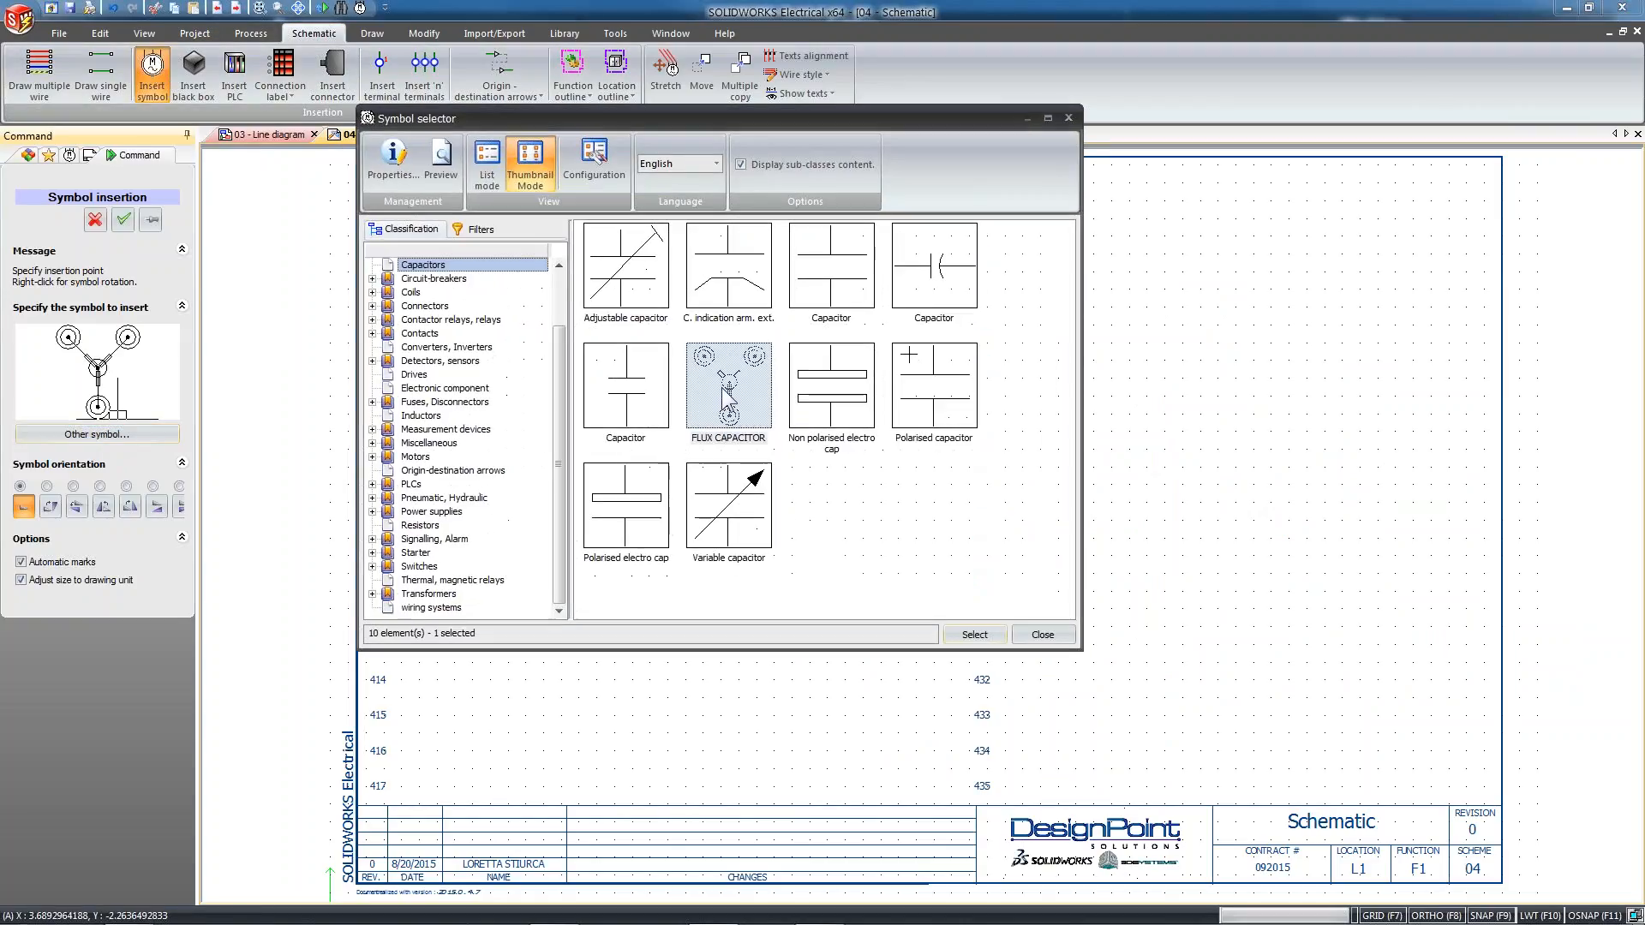
double_click(721, 396)
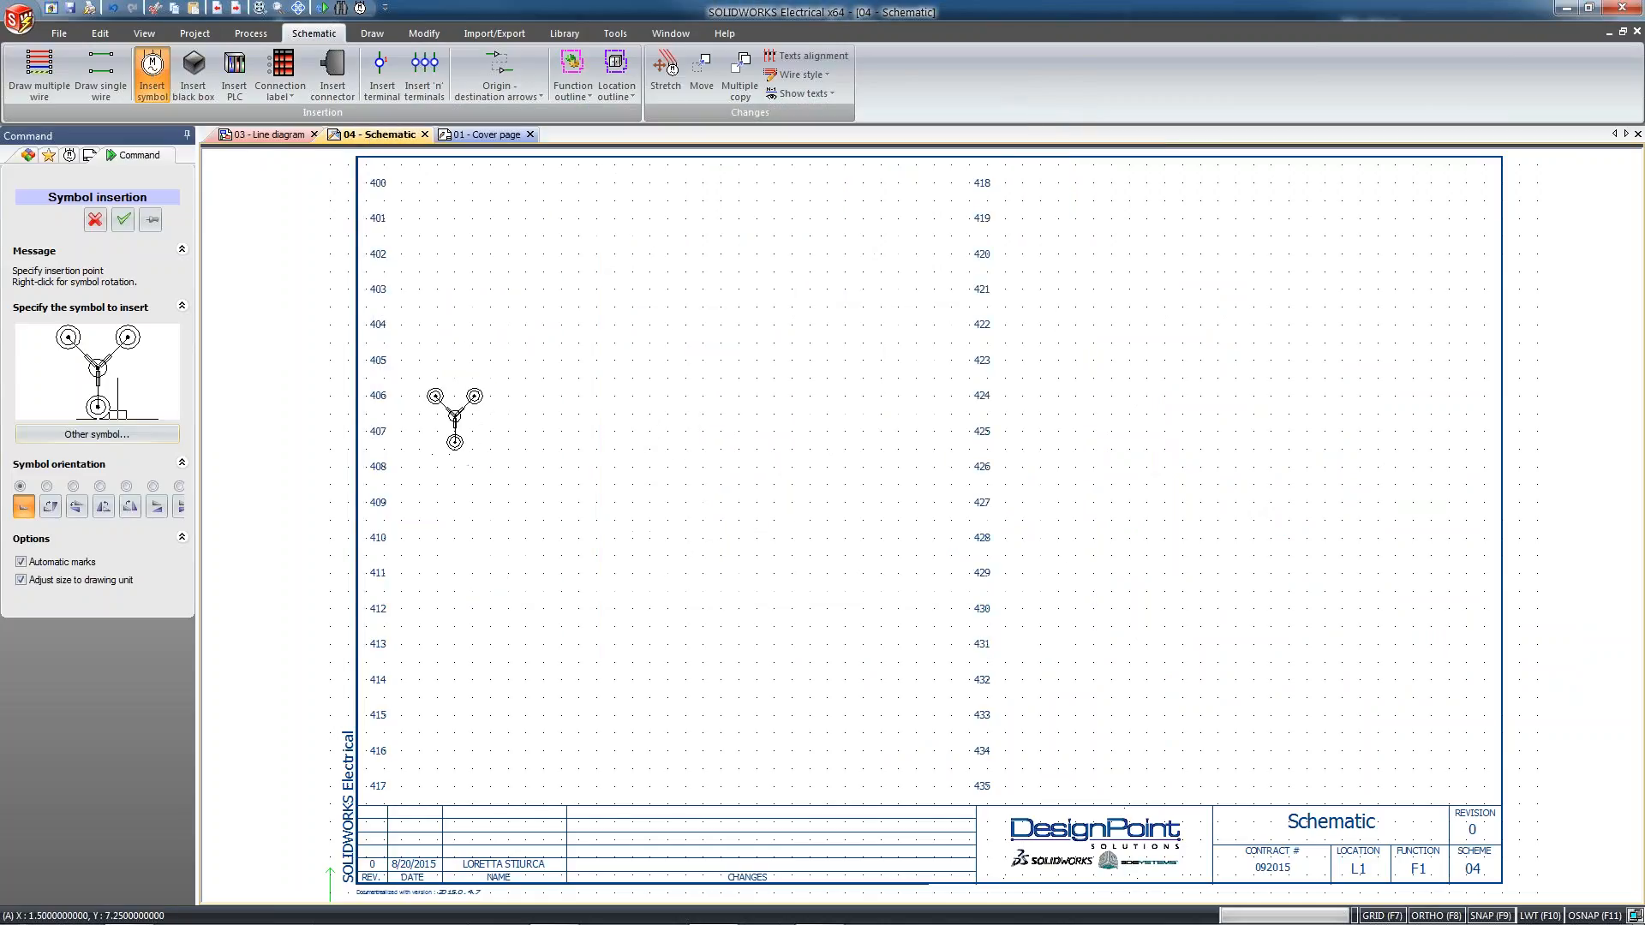
click(578, 378)
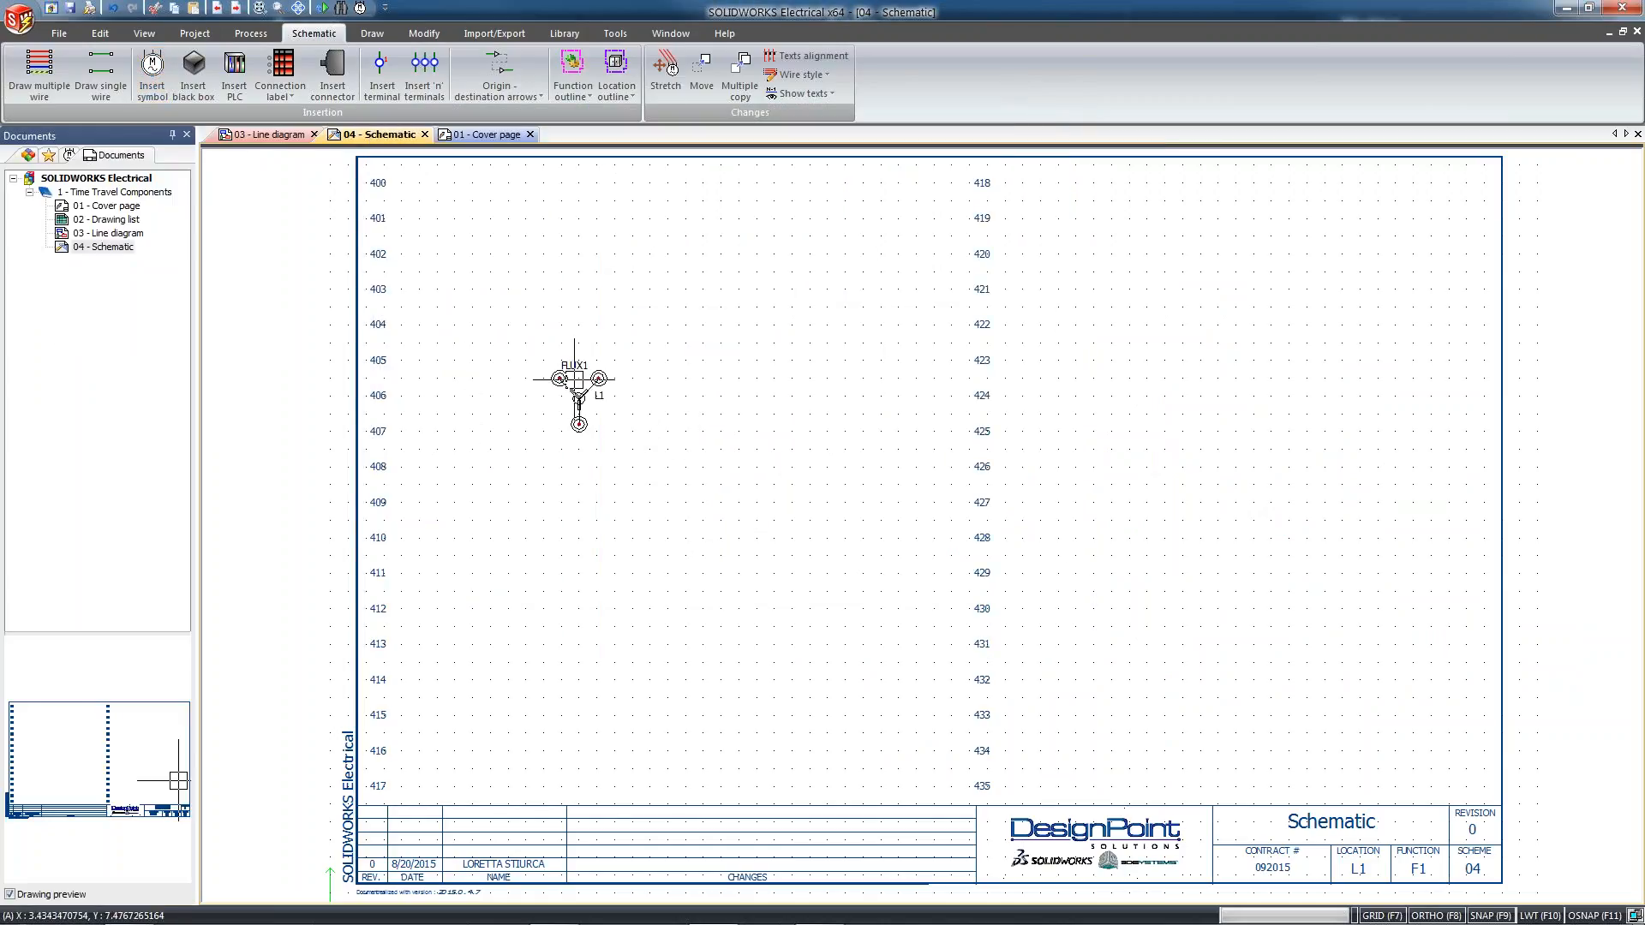
Assign the DesignPoint Solutions manufacturer part 1988, Flux Capacitor, to the FLUX1 component
scroll(565, 409, up, 5)
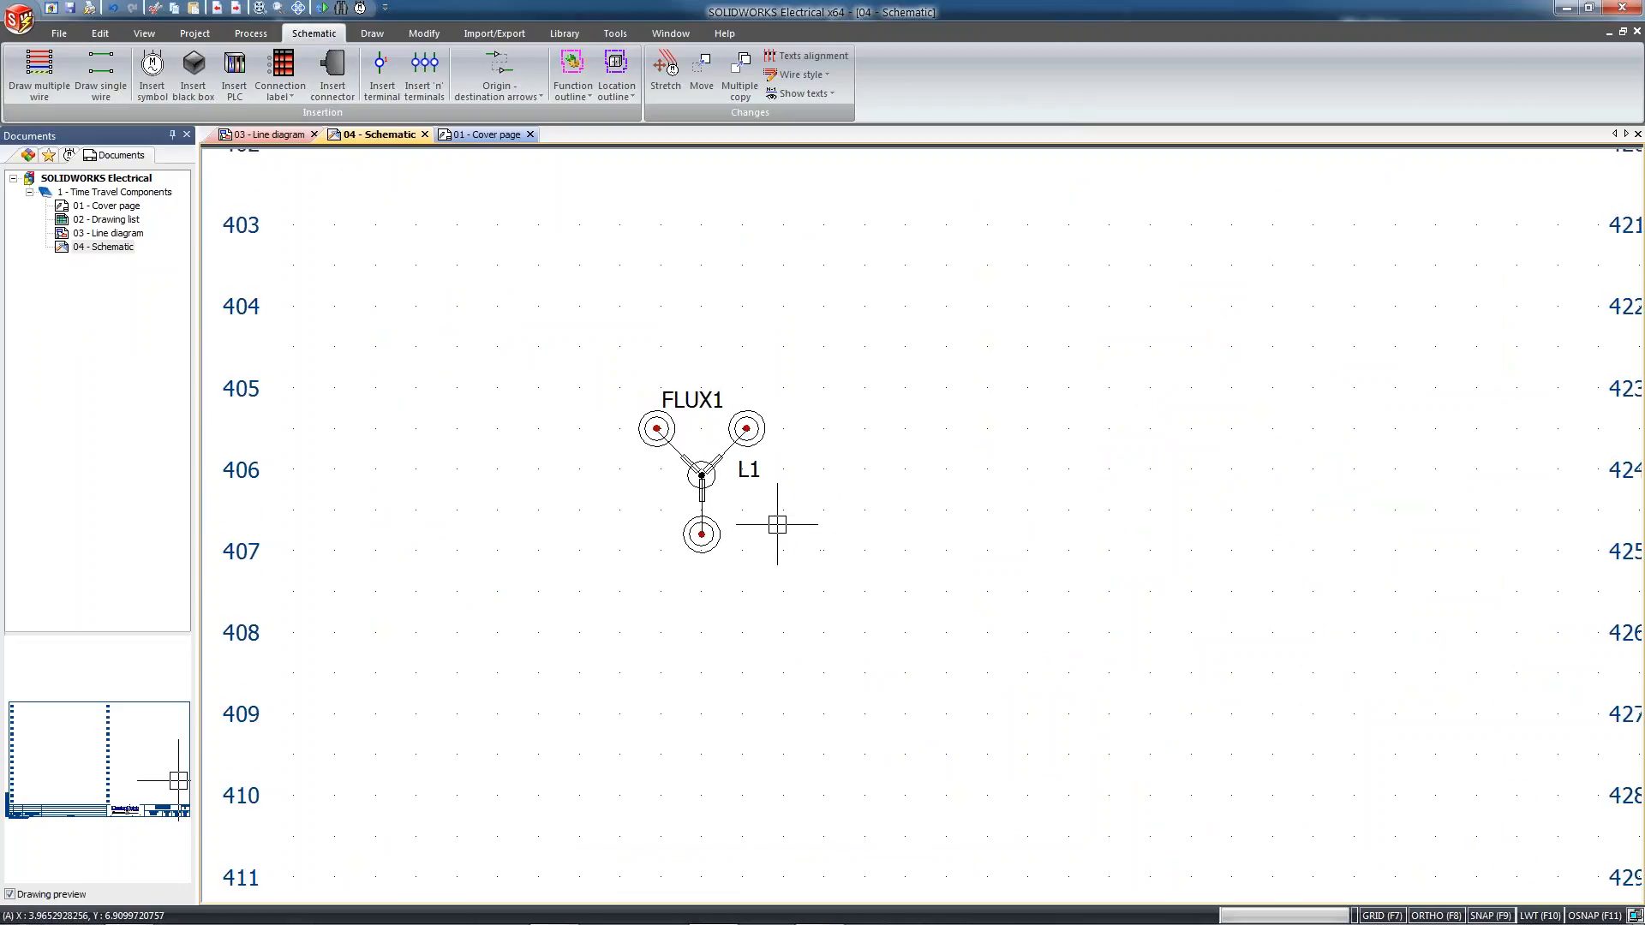
middle_drag(767, 526, 803, 553)
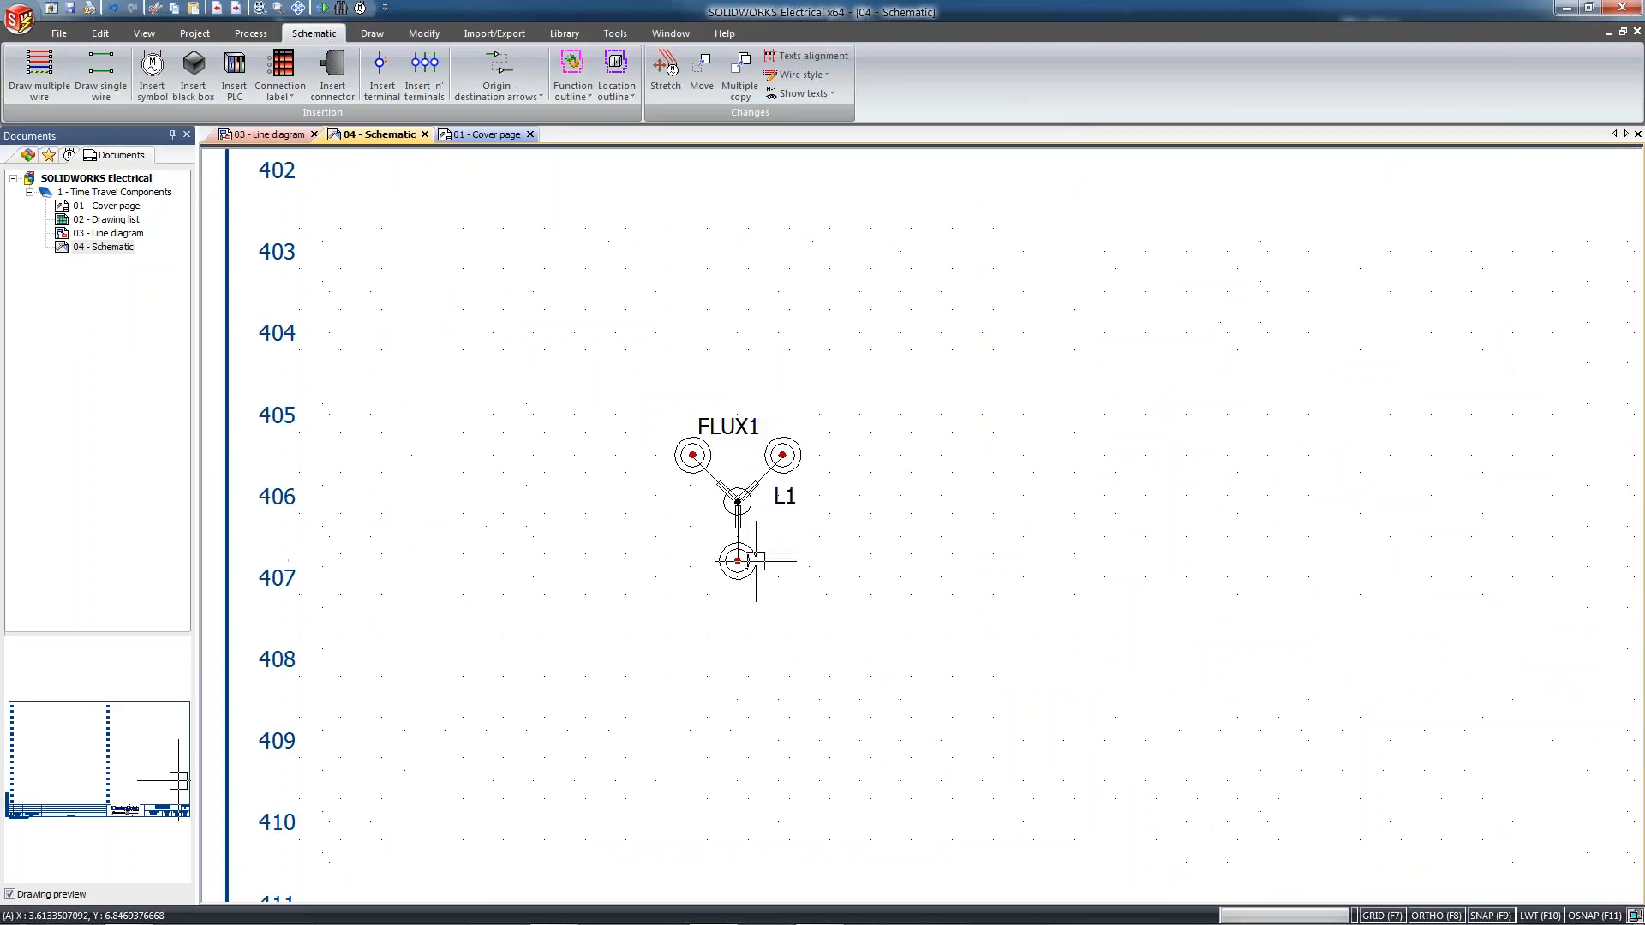
click(740, 501)
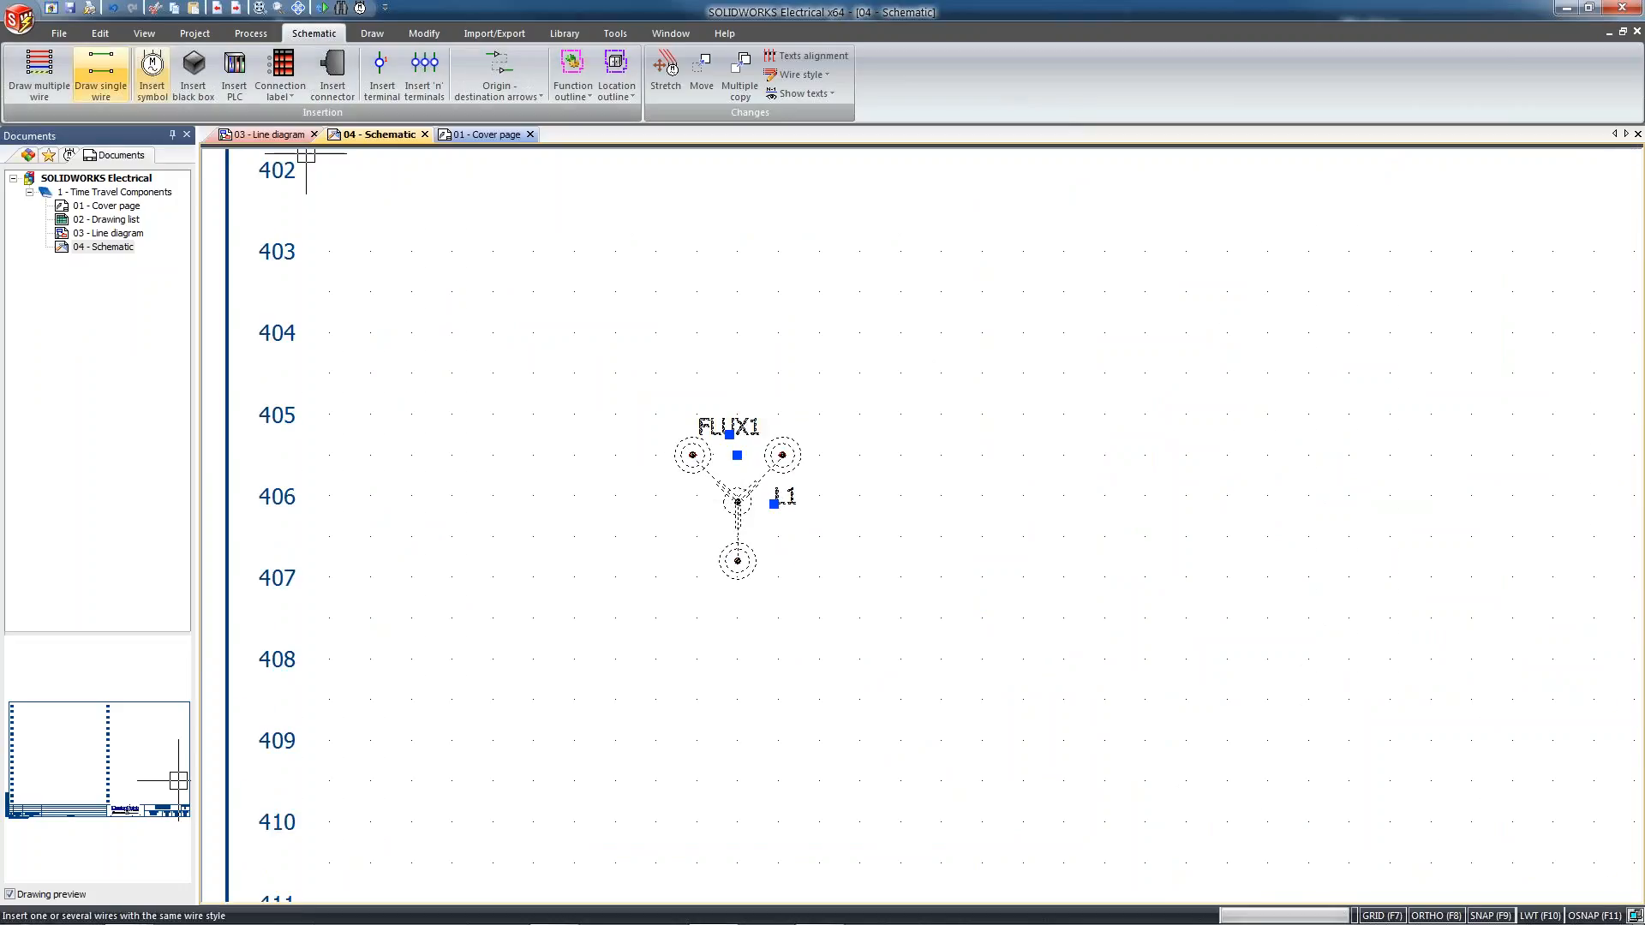
double_click(747, 496)
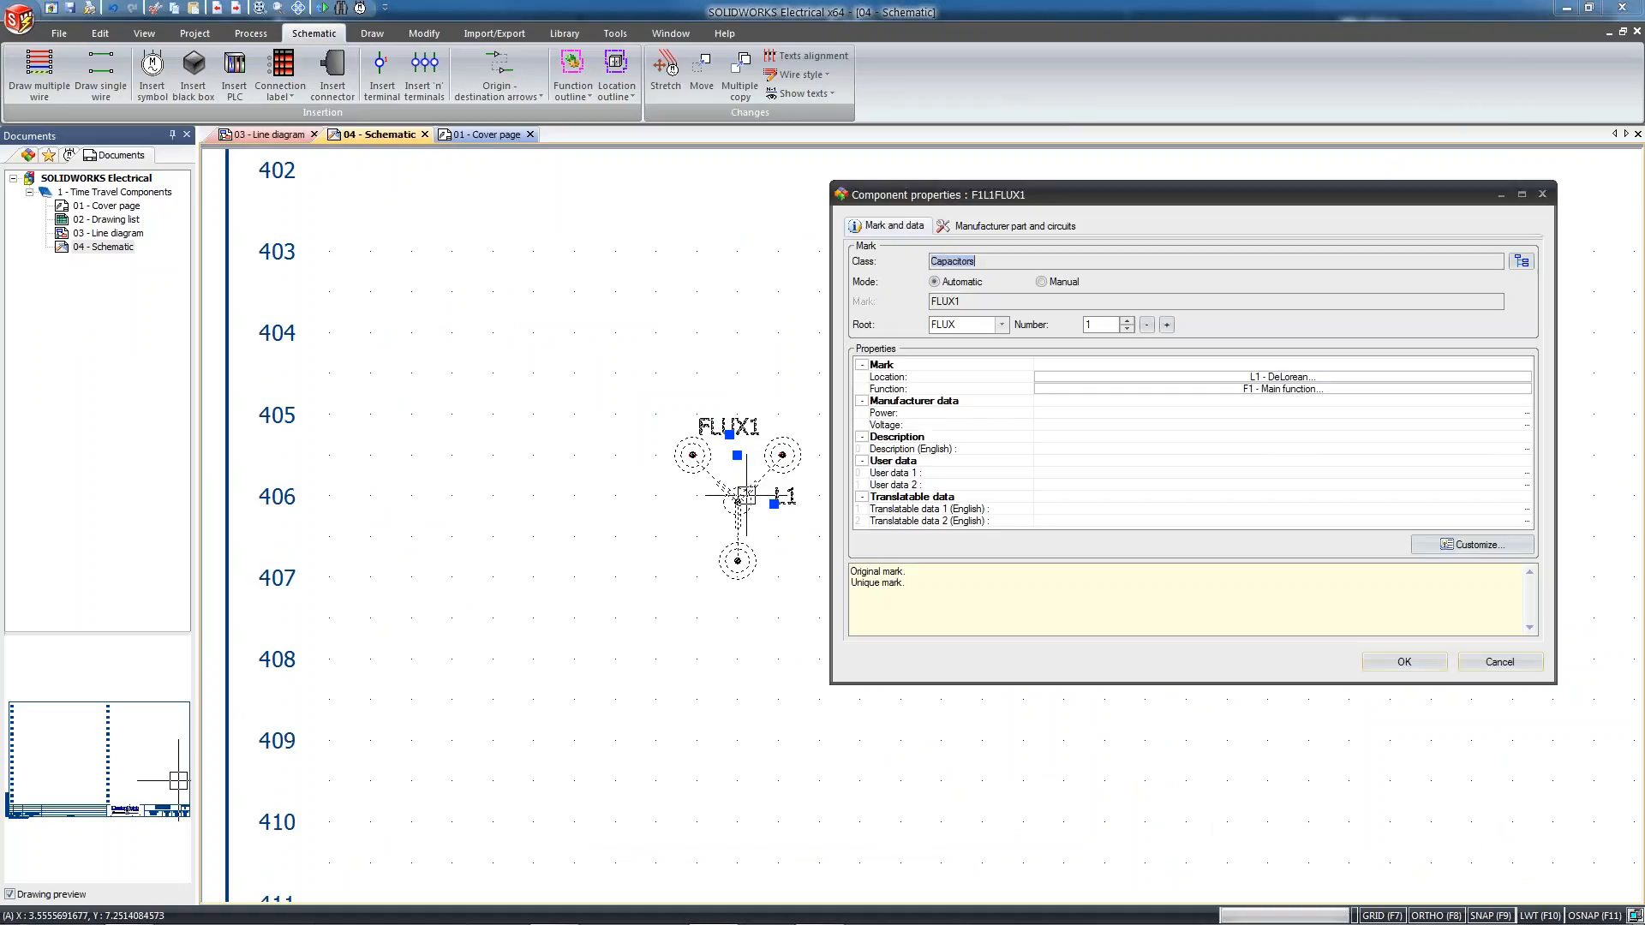
click(1028, 228)
click(924, 270)
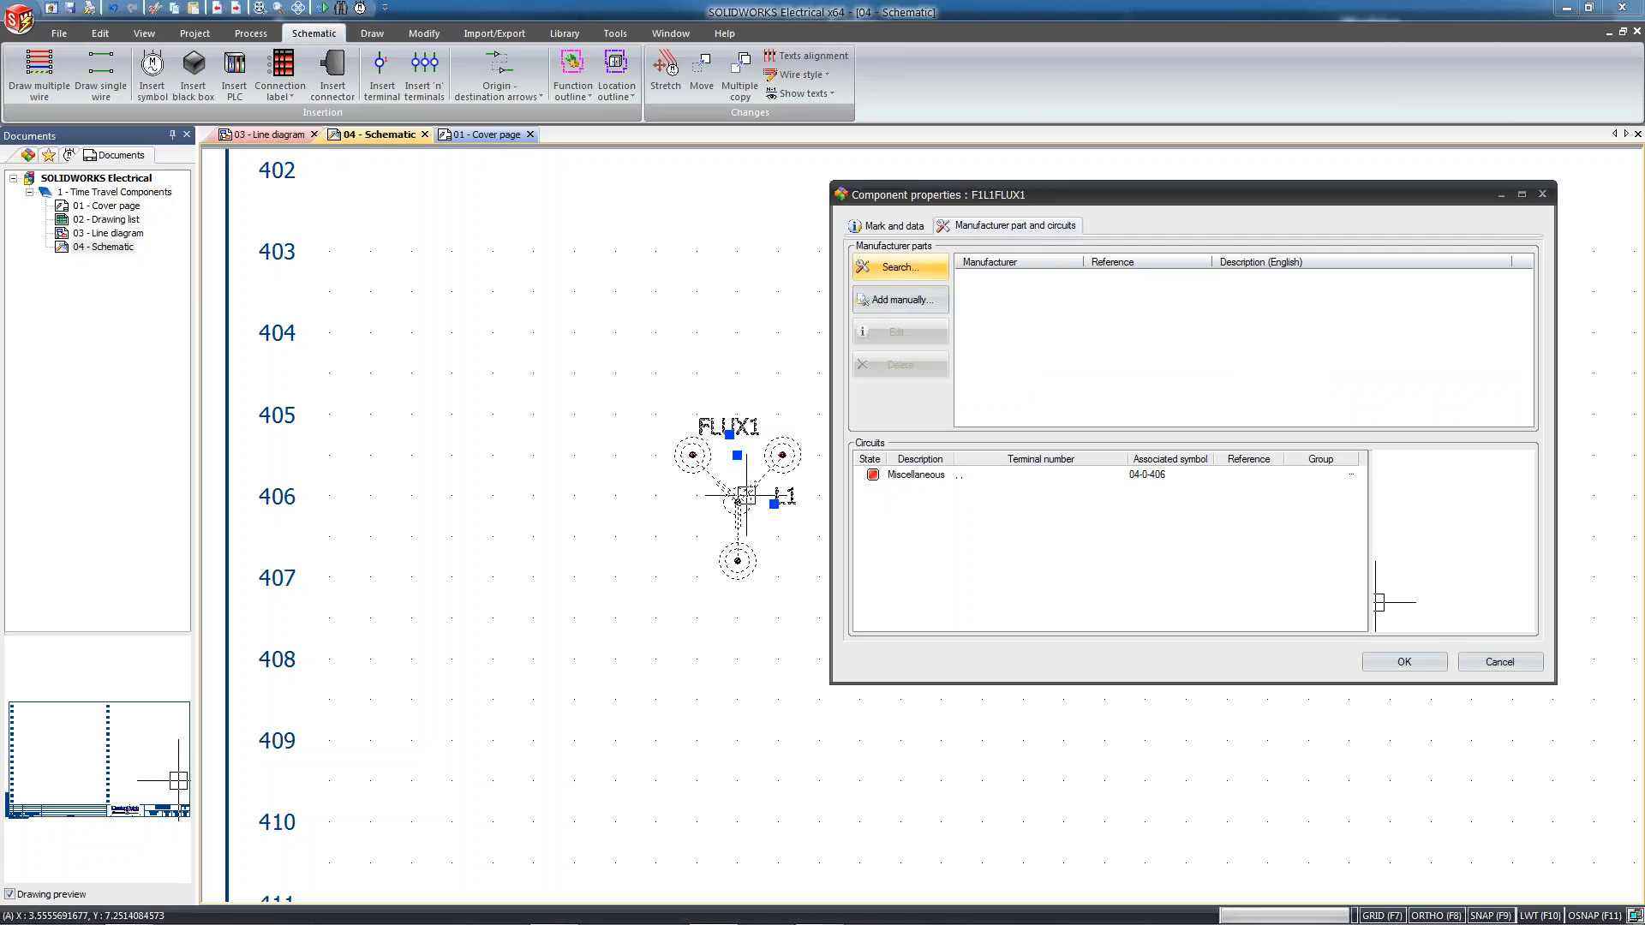
click(563, 156)
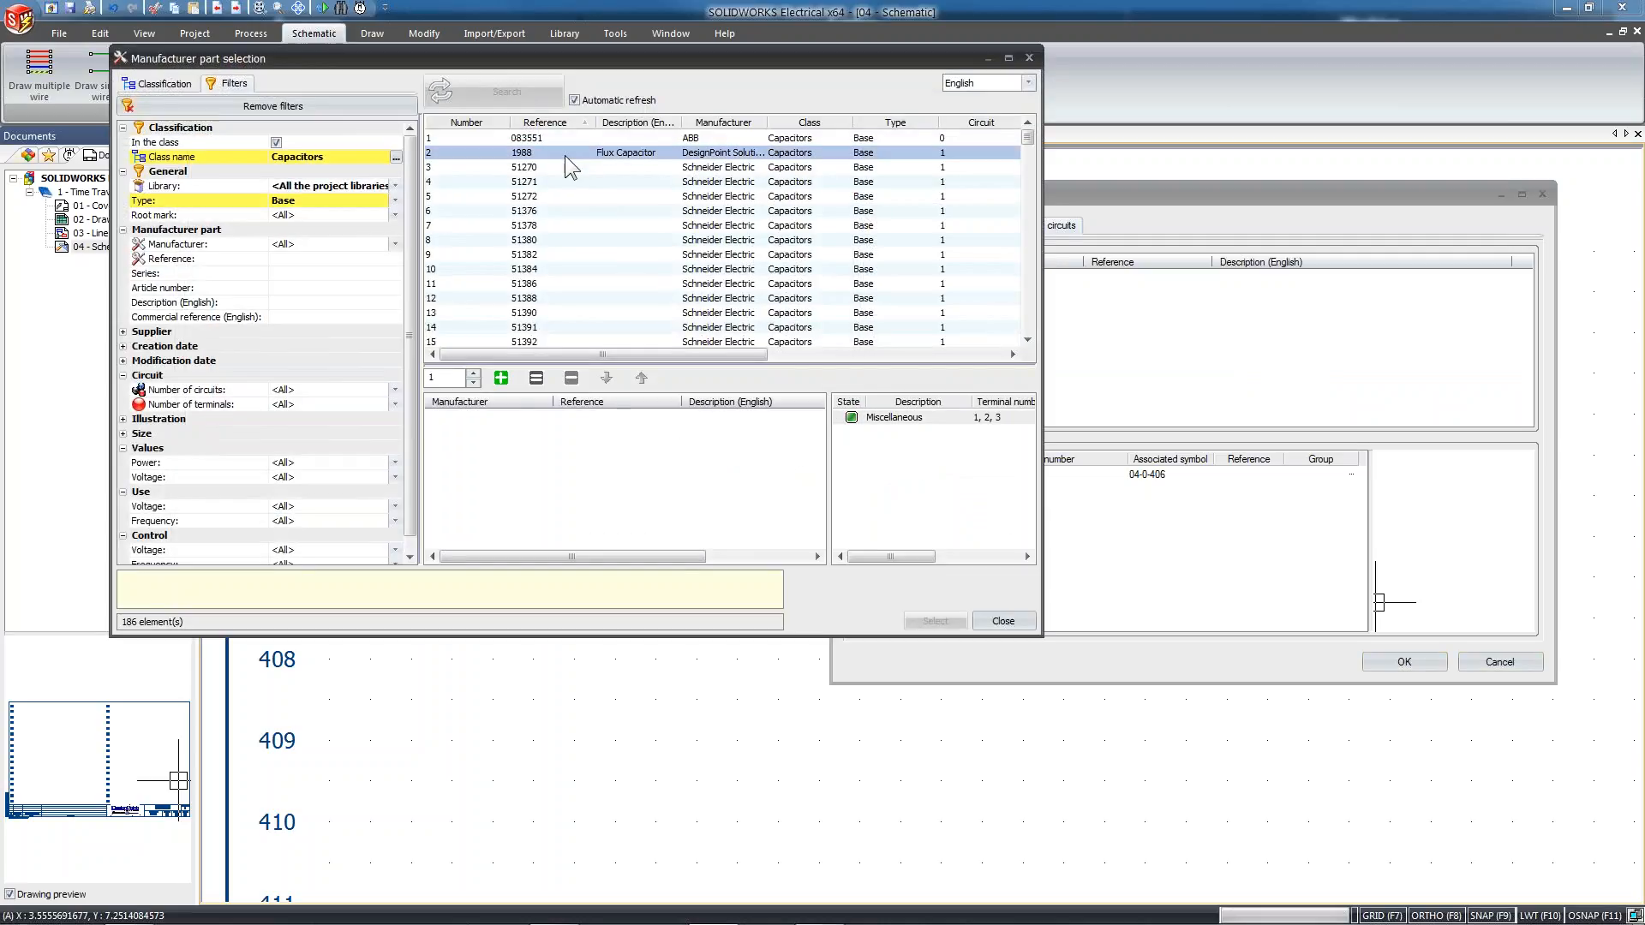
click(502, 378)
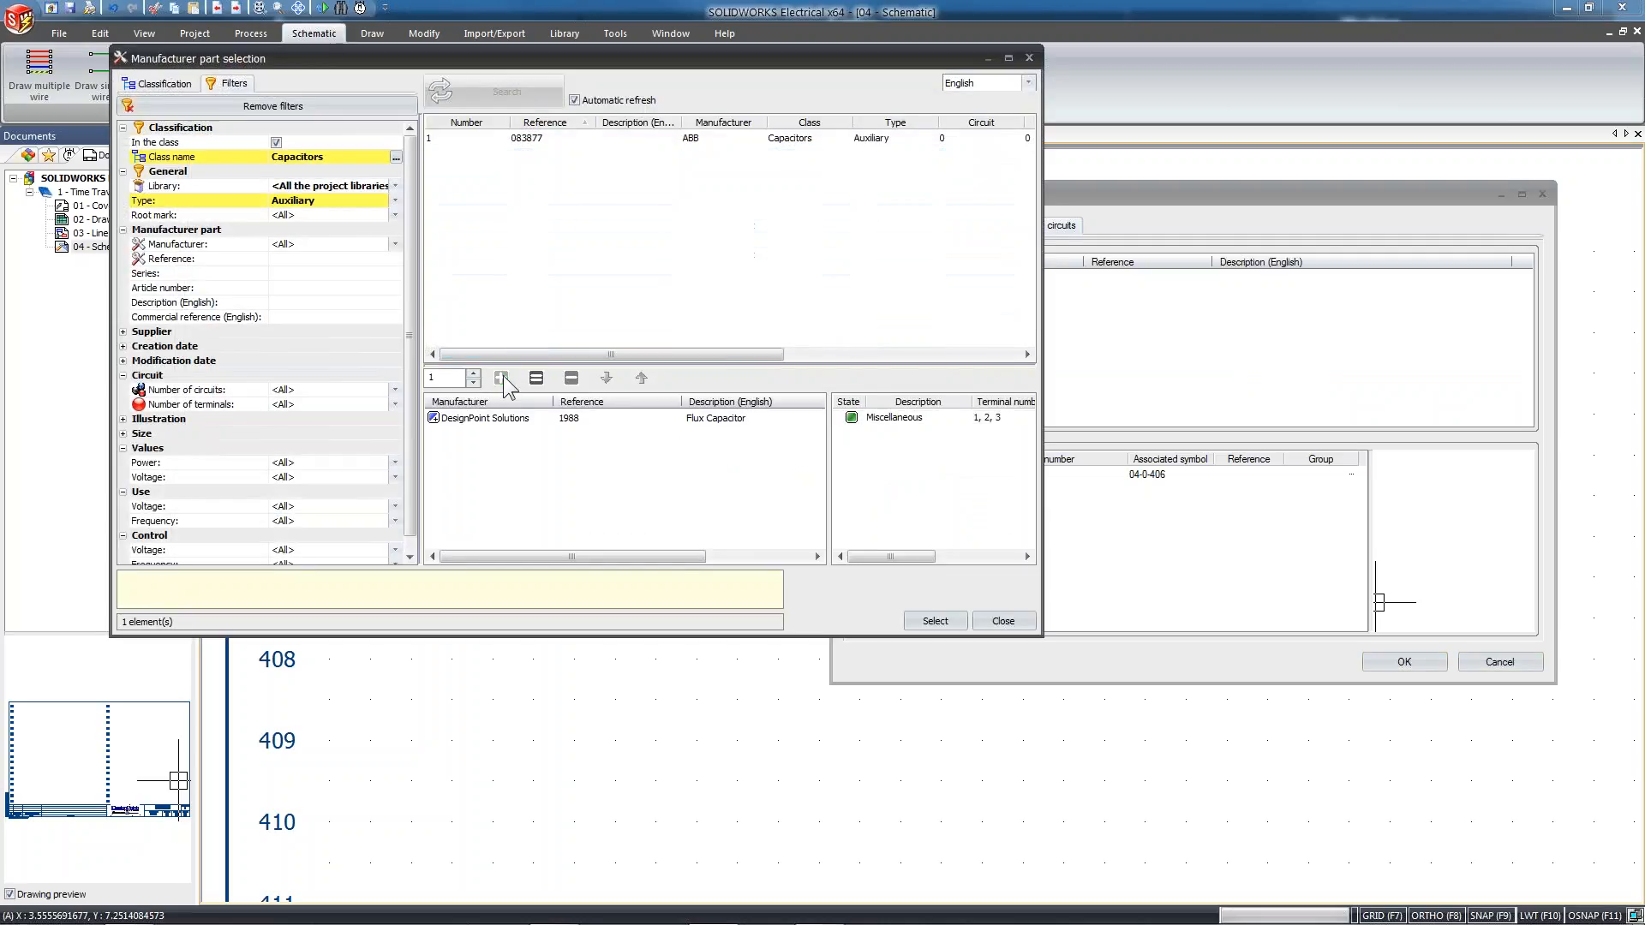
click(936, 621)
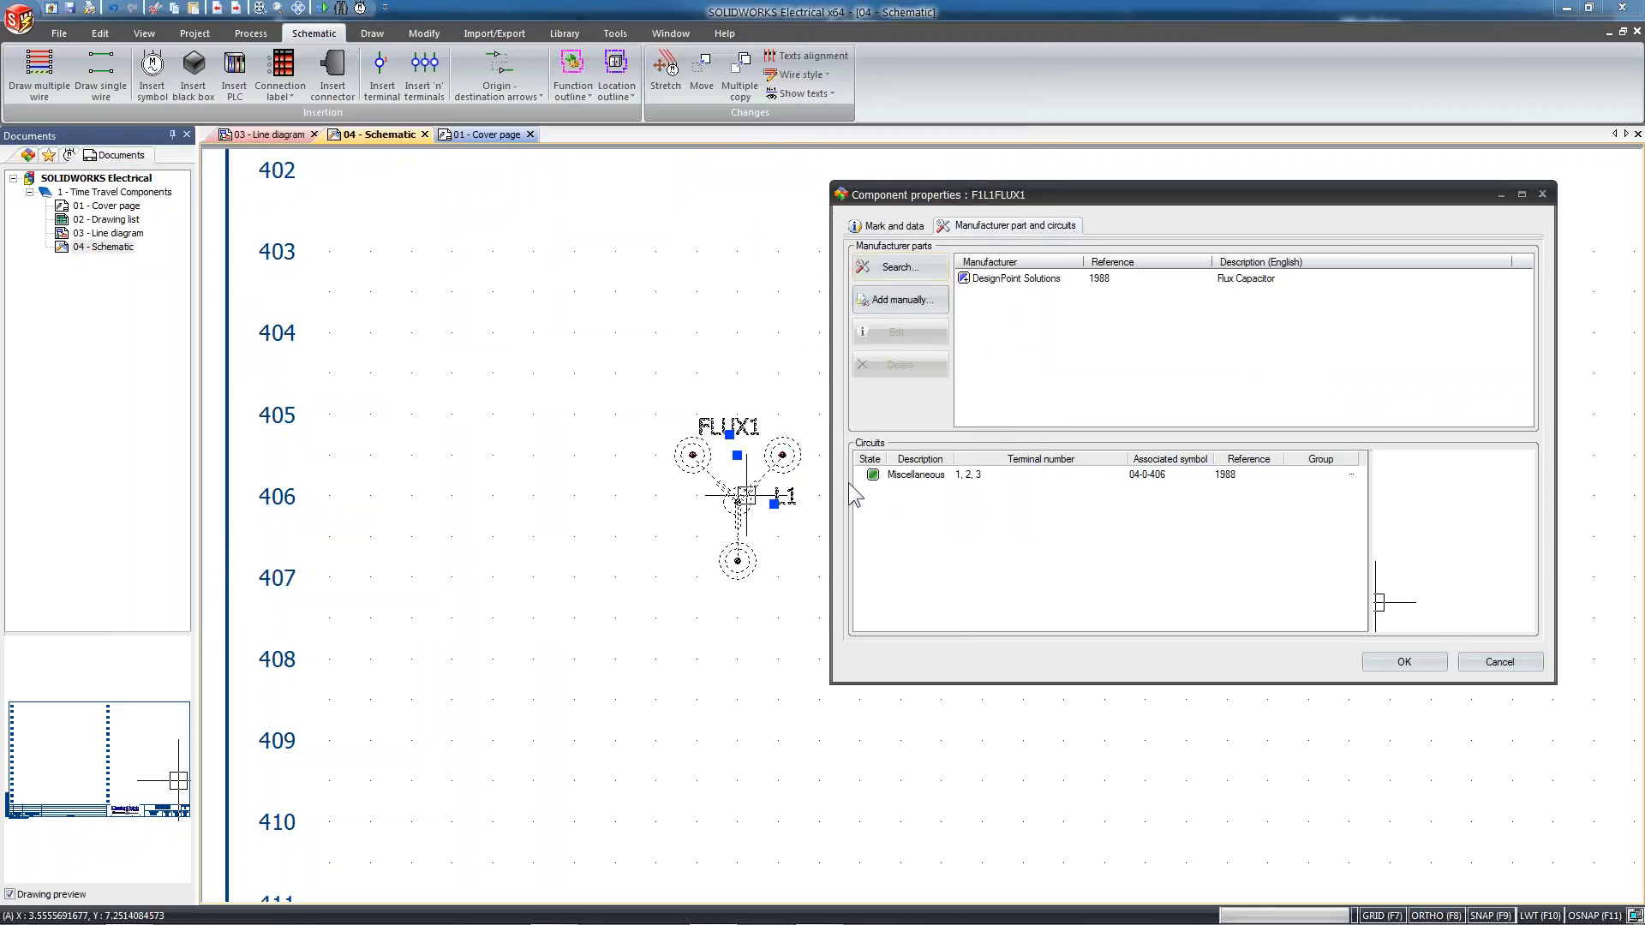
click(1404, 662)
Draw a single 24V AC wire horizontally through terminals 1 and 2 and another from terminal 3 down to line 409
middle_drag(888, 687, 935, 697)
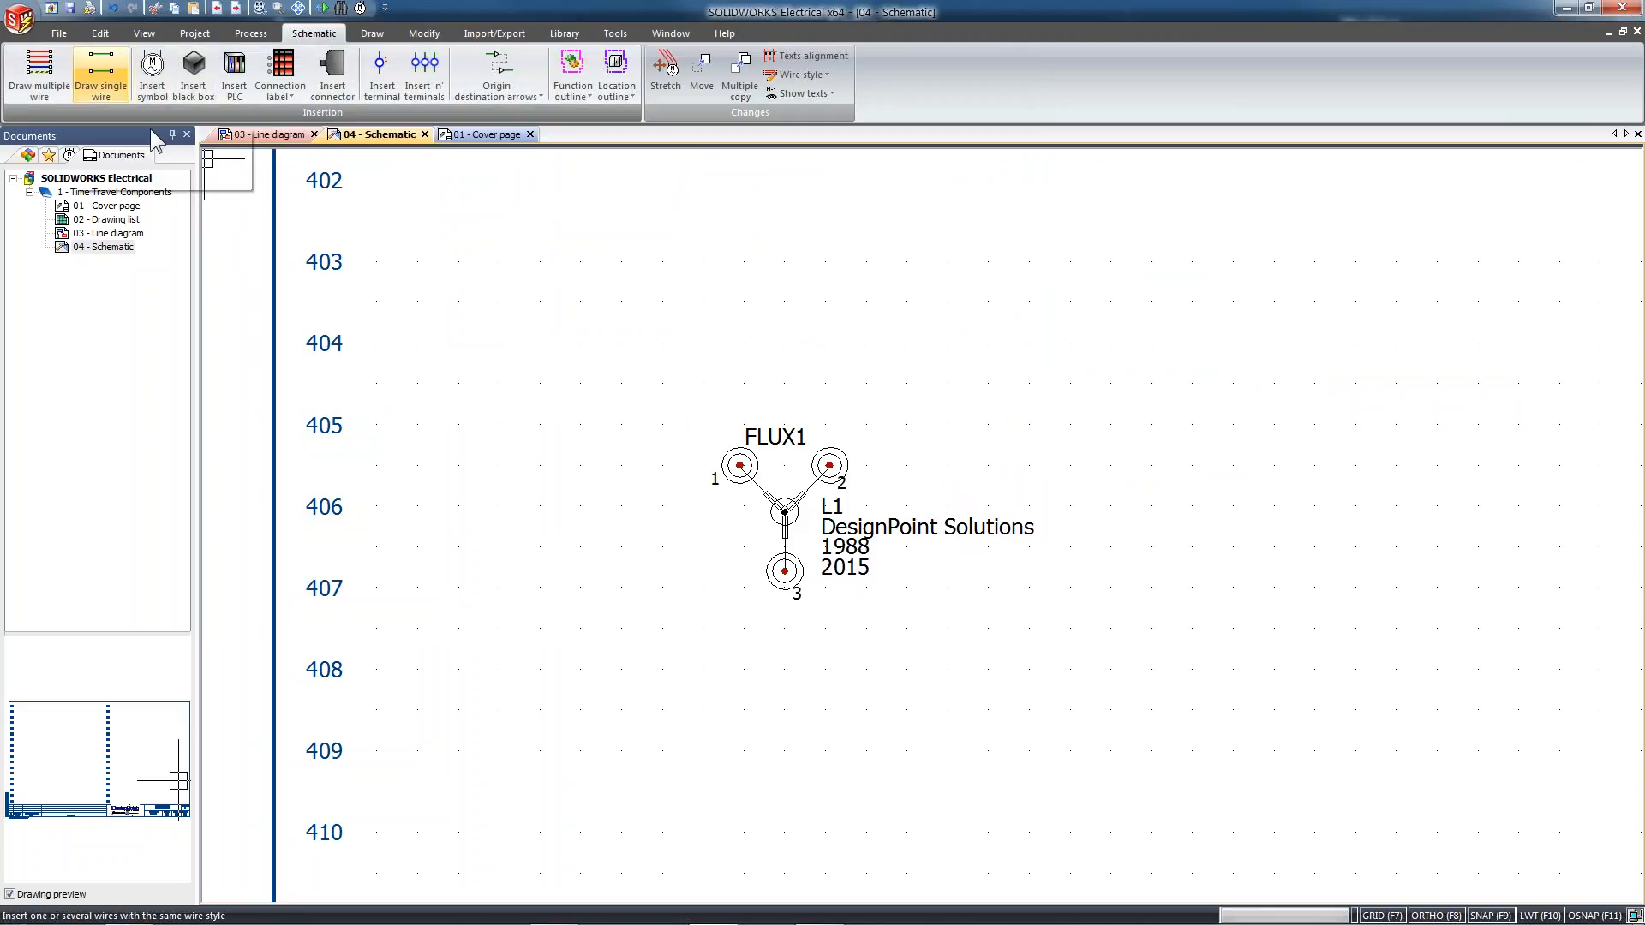
click(100, 72)
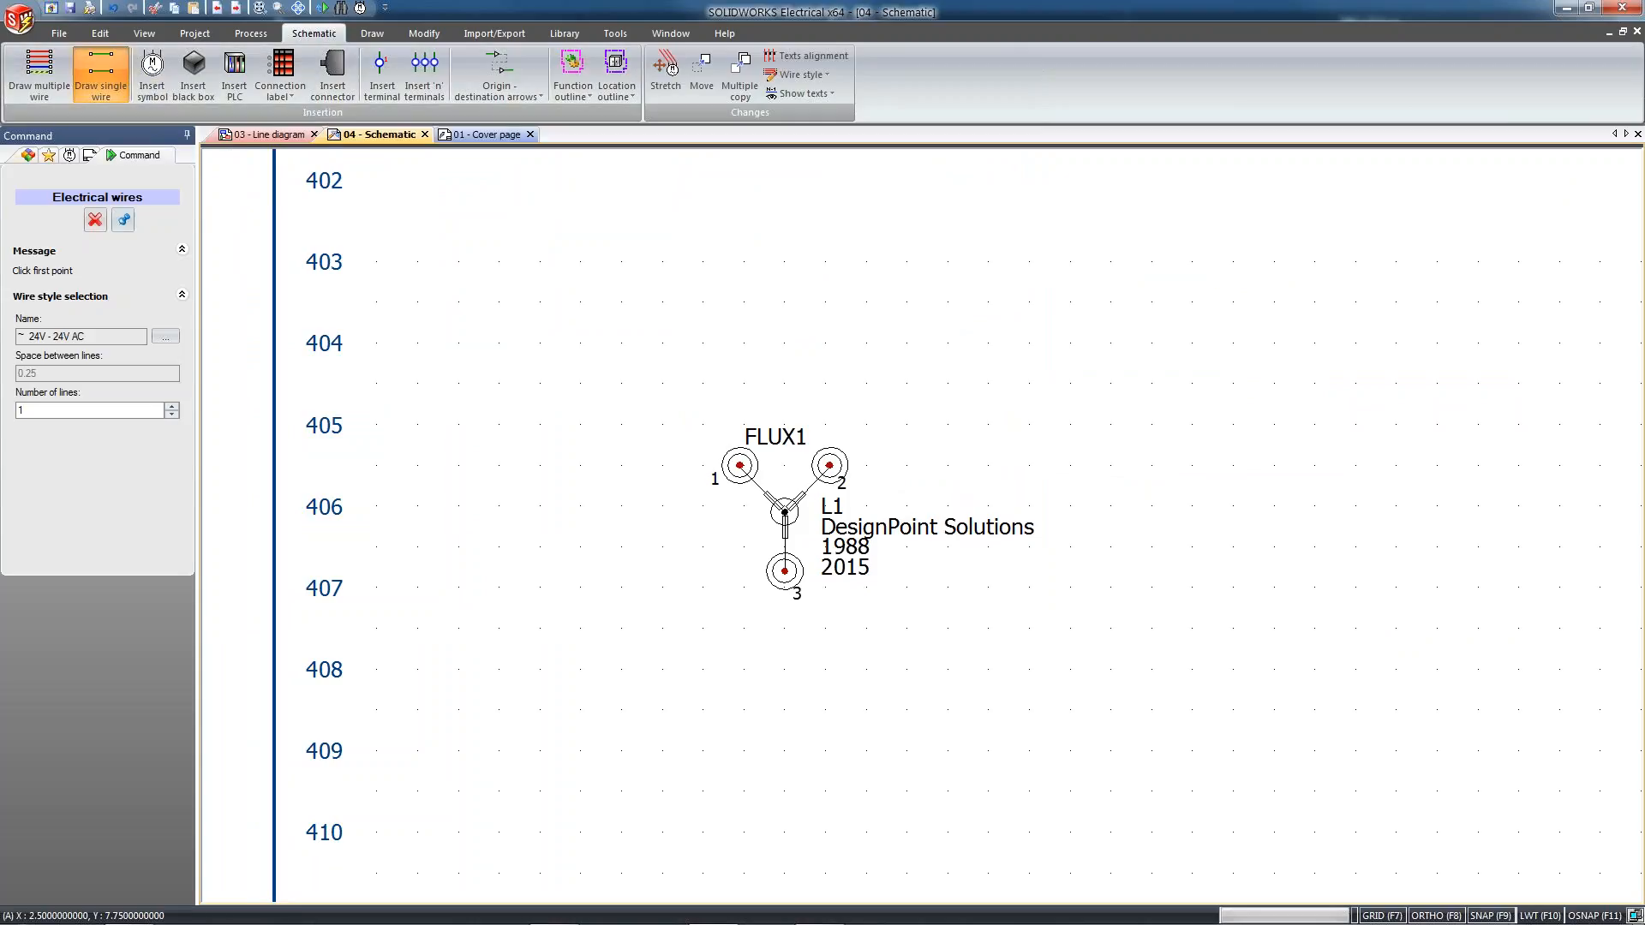
click(539, 465)
click(1111, 466)
click(785, 571)
click(784, 751)
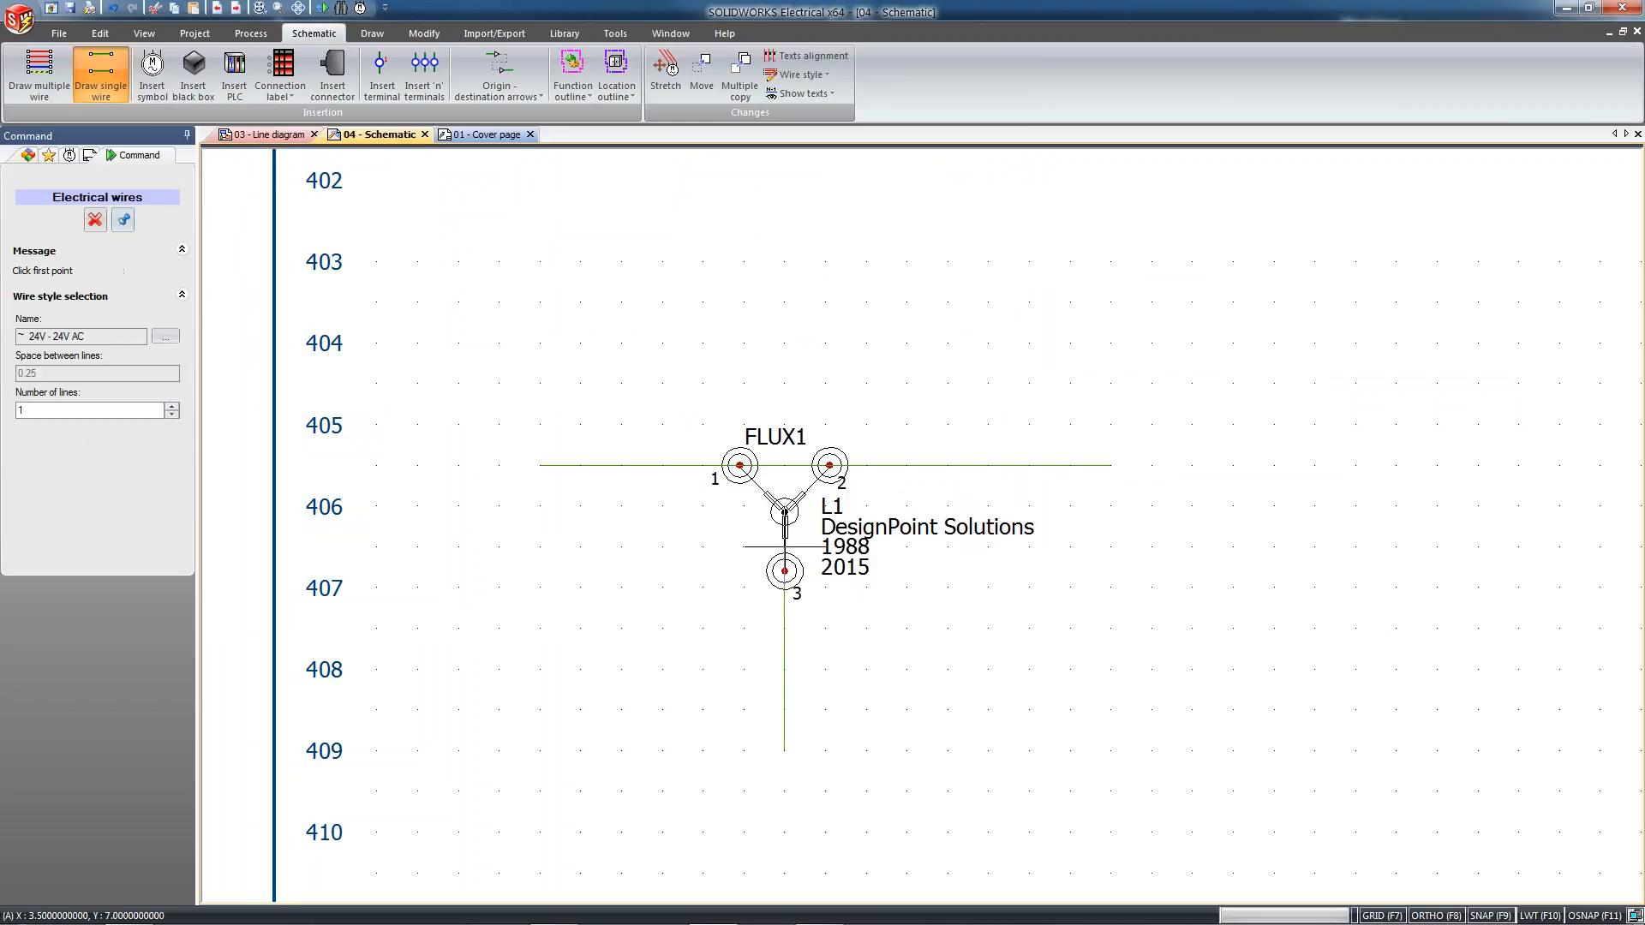
key(Escape)
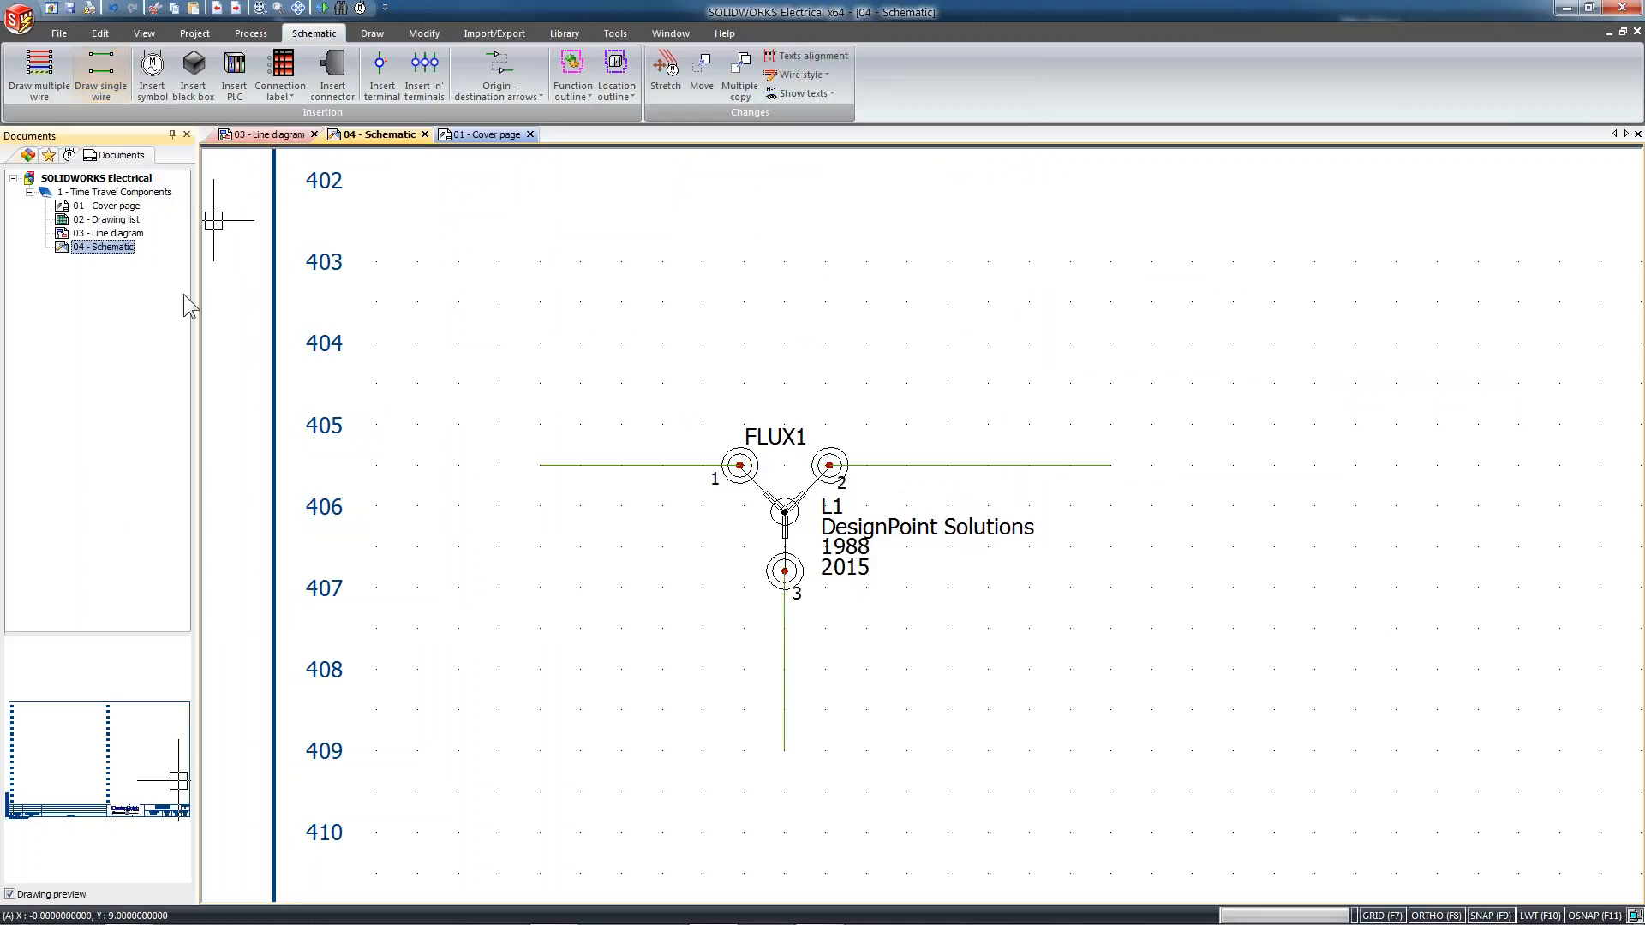
Switch to the PowerPoint presentation, show the Agenda slide on giving a 3D part electrical intelligence, and leave the slide show
scroll(987, 668, up, 4)
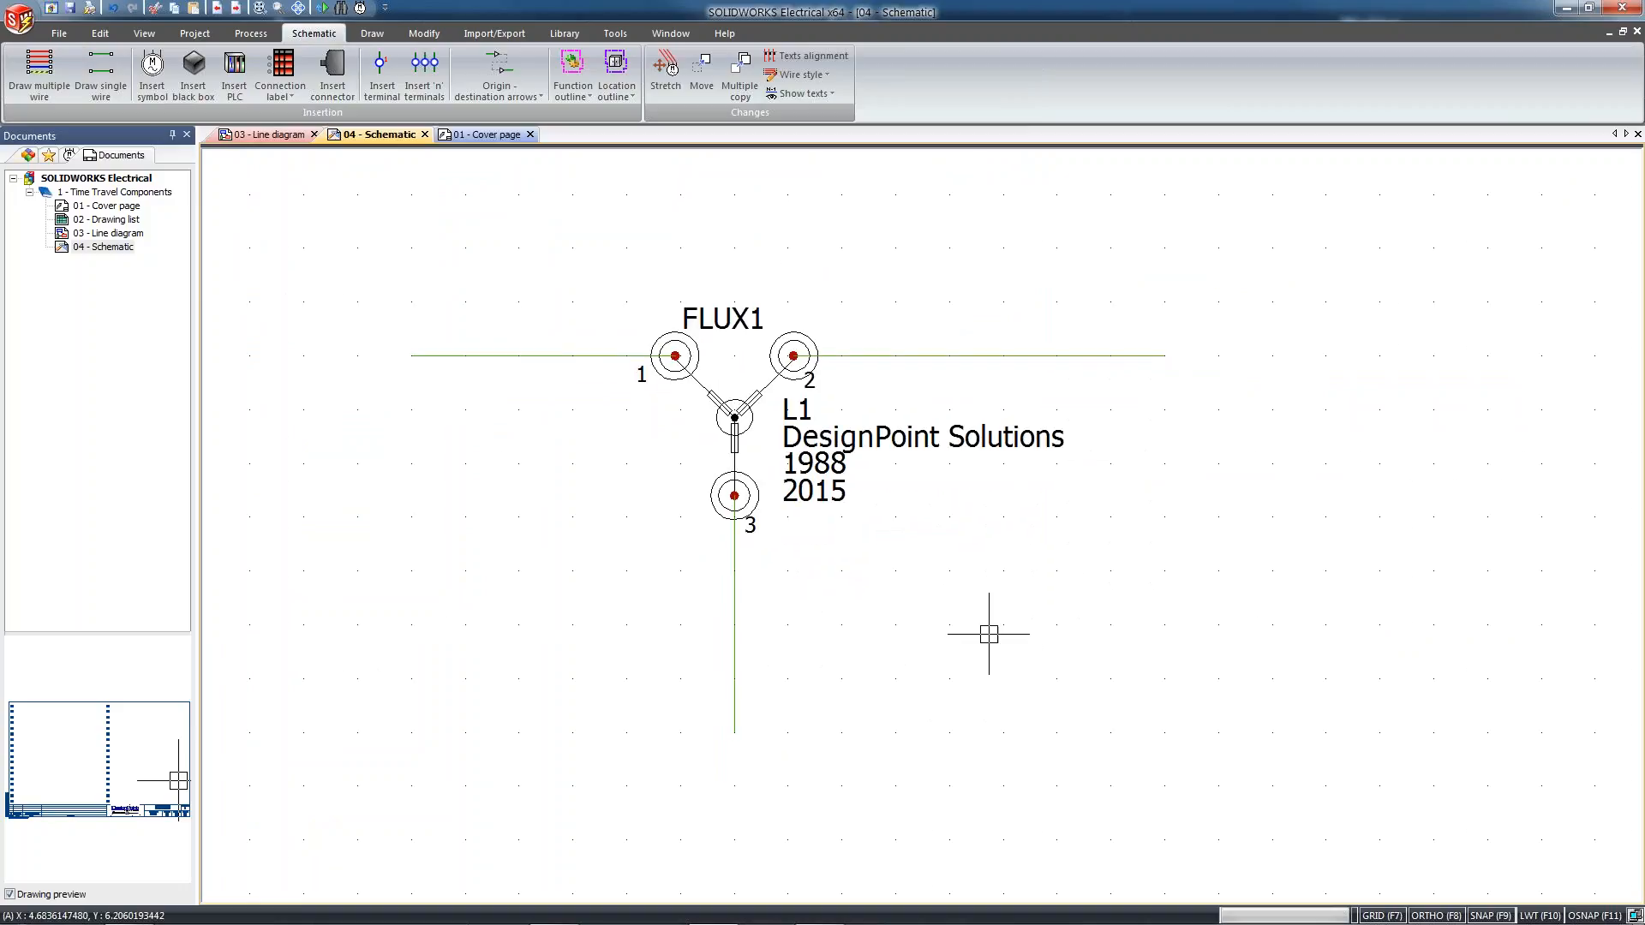
mouse_move(871, 916)
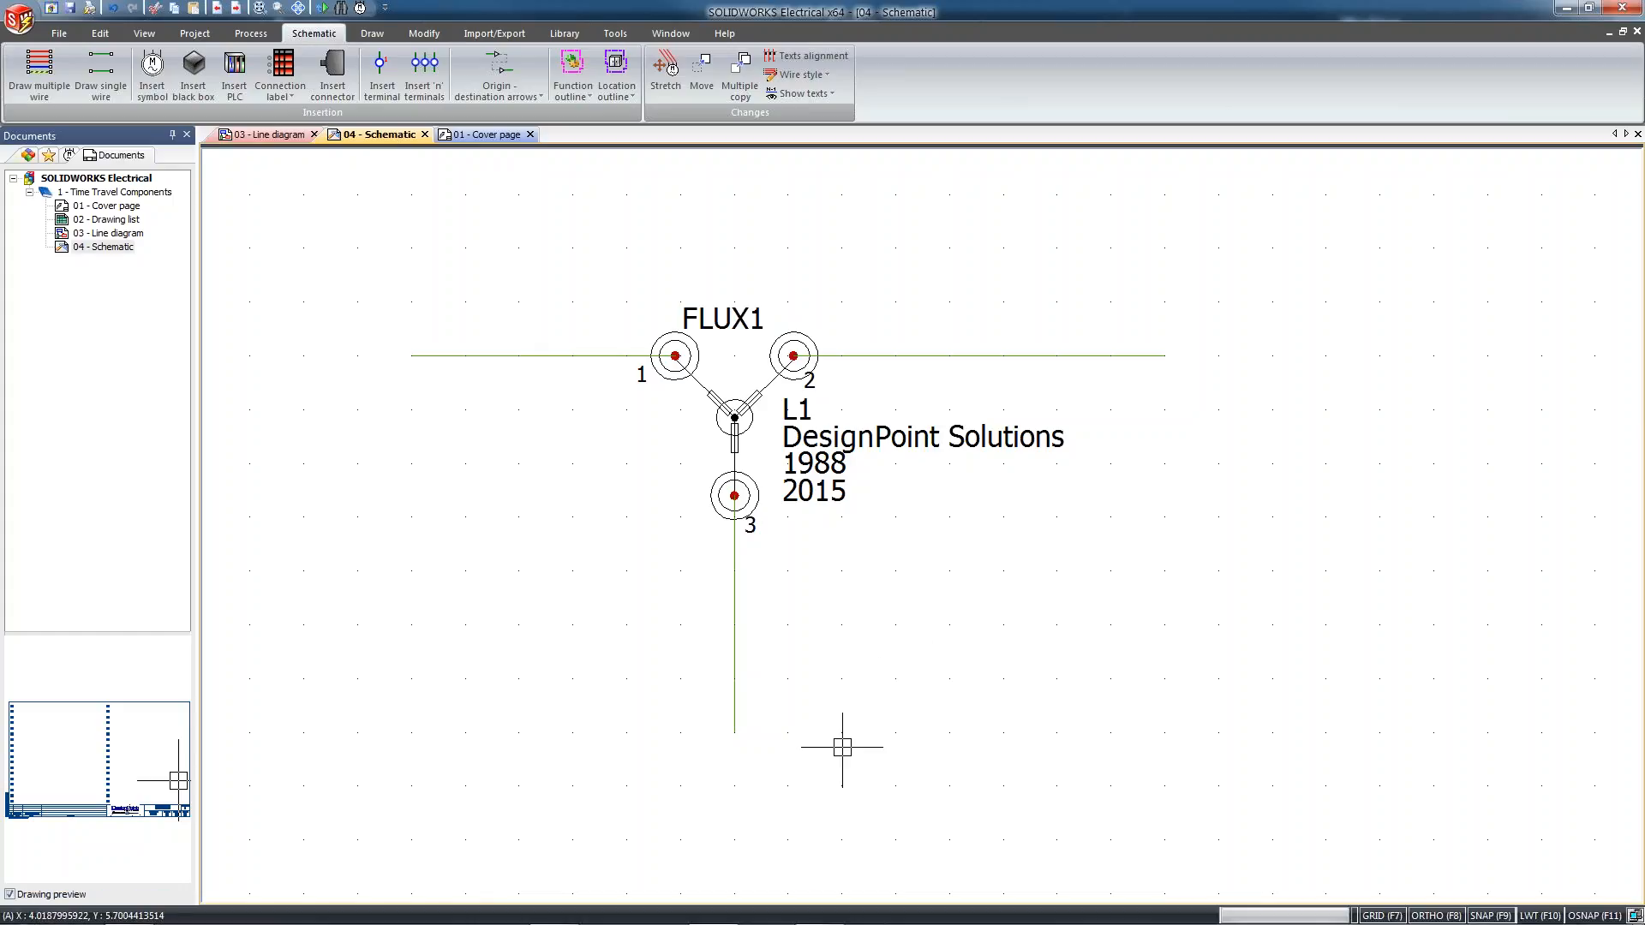
mouse_move(784, 922)
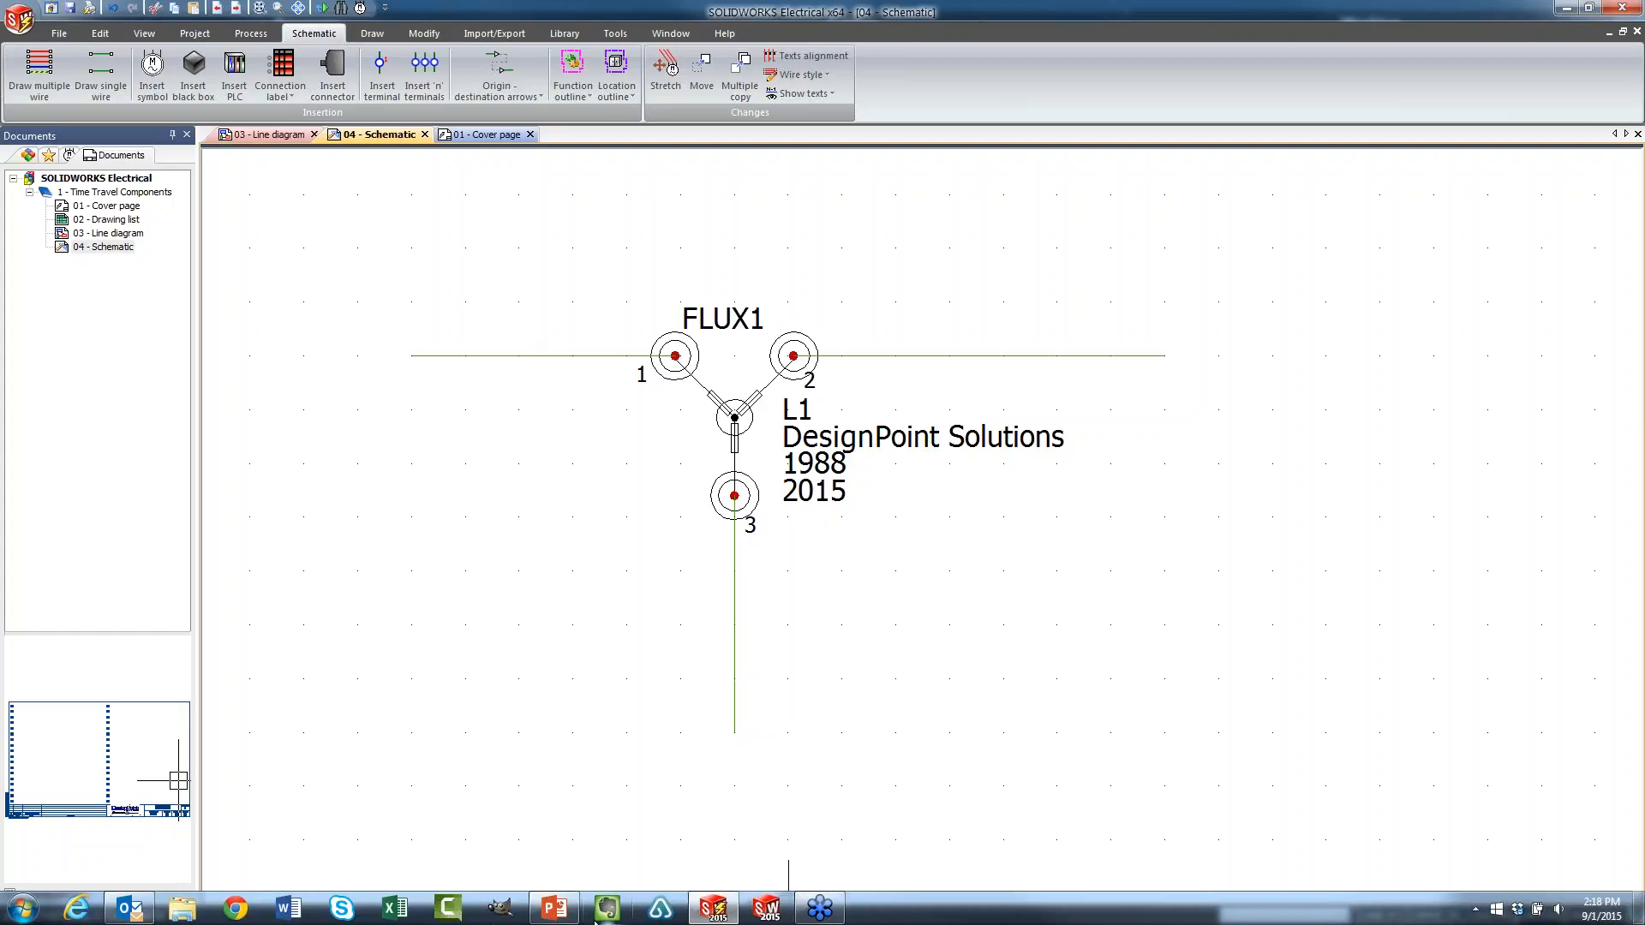
click(554, 908)
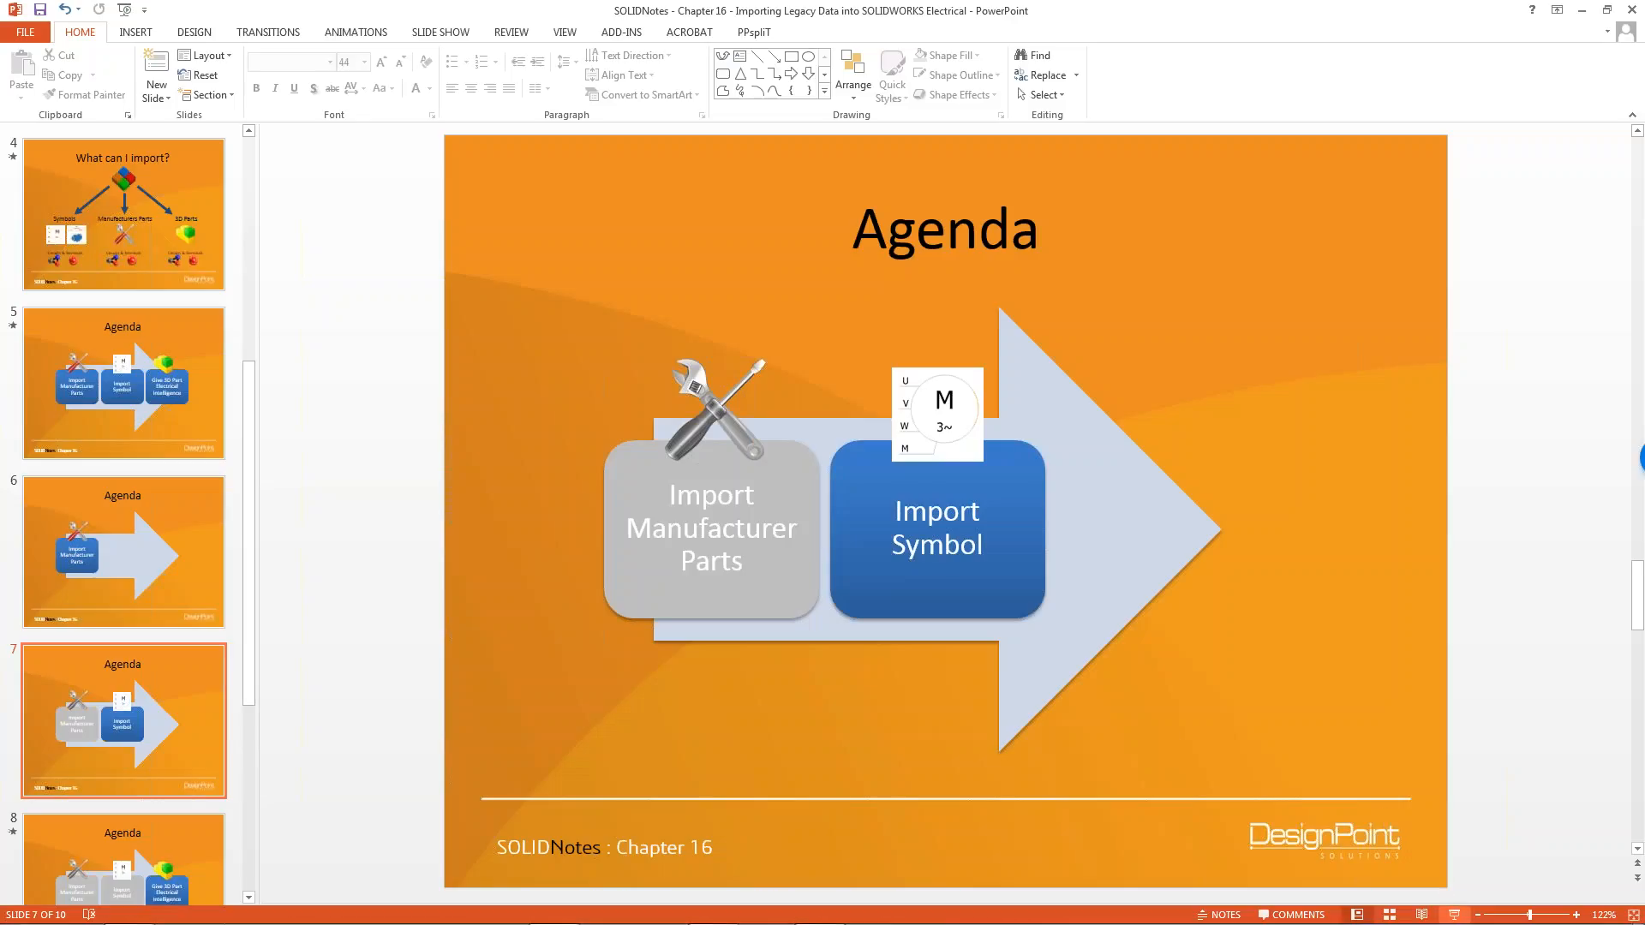
click(1453, 914)
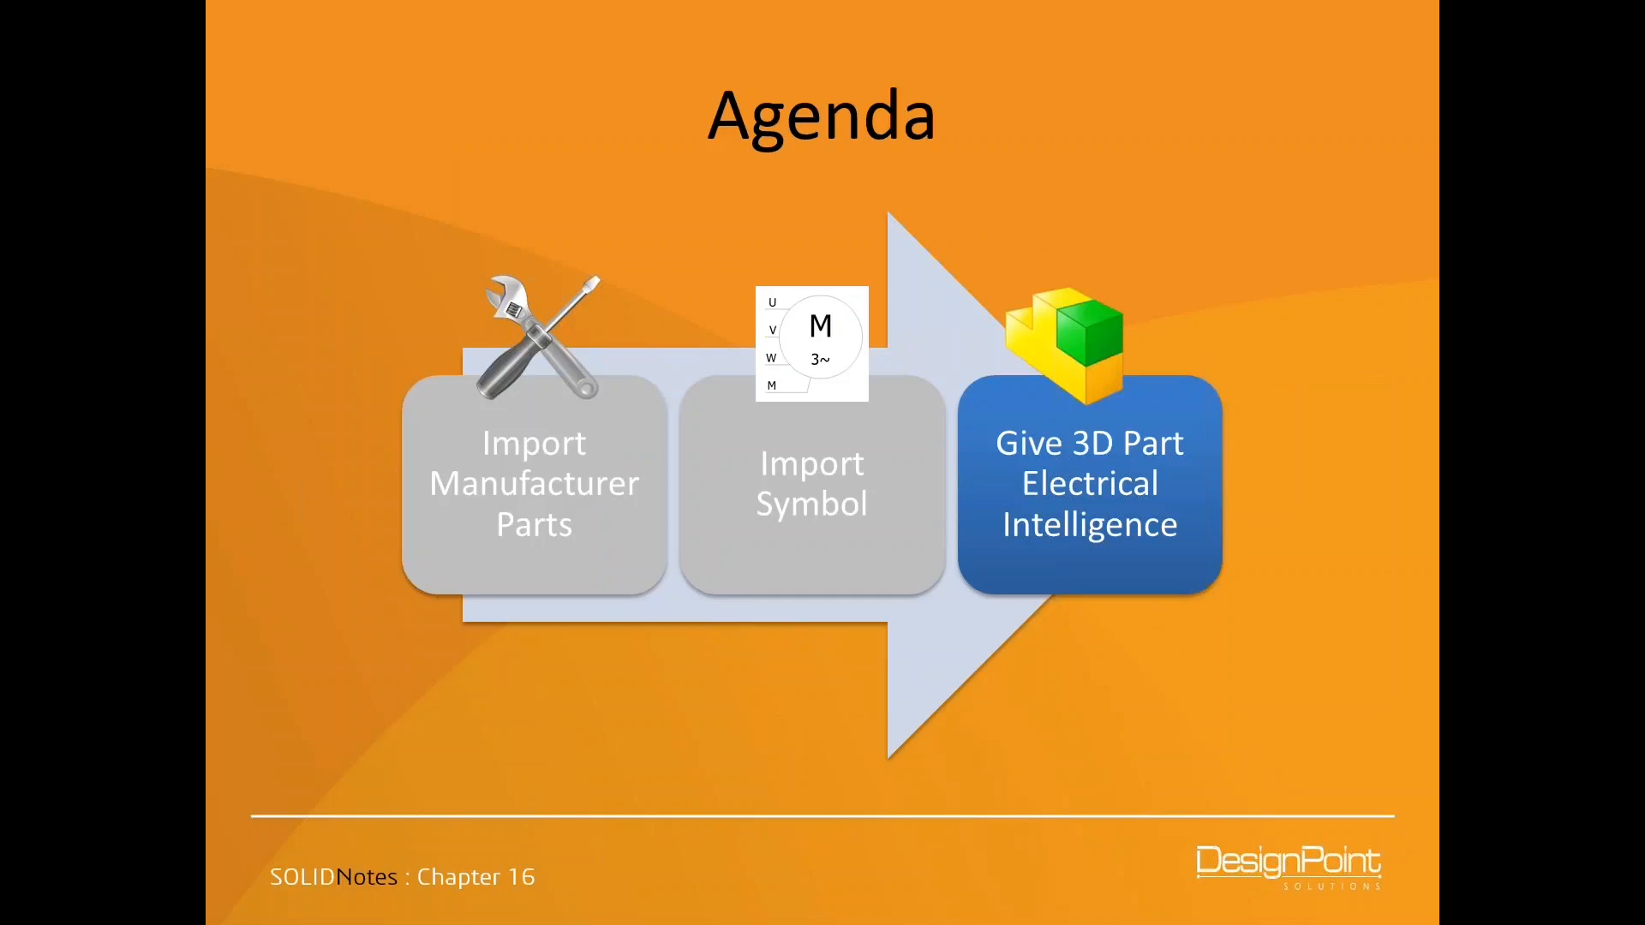
key(Escape)
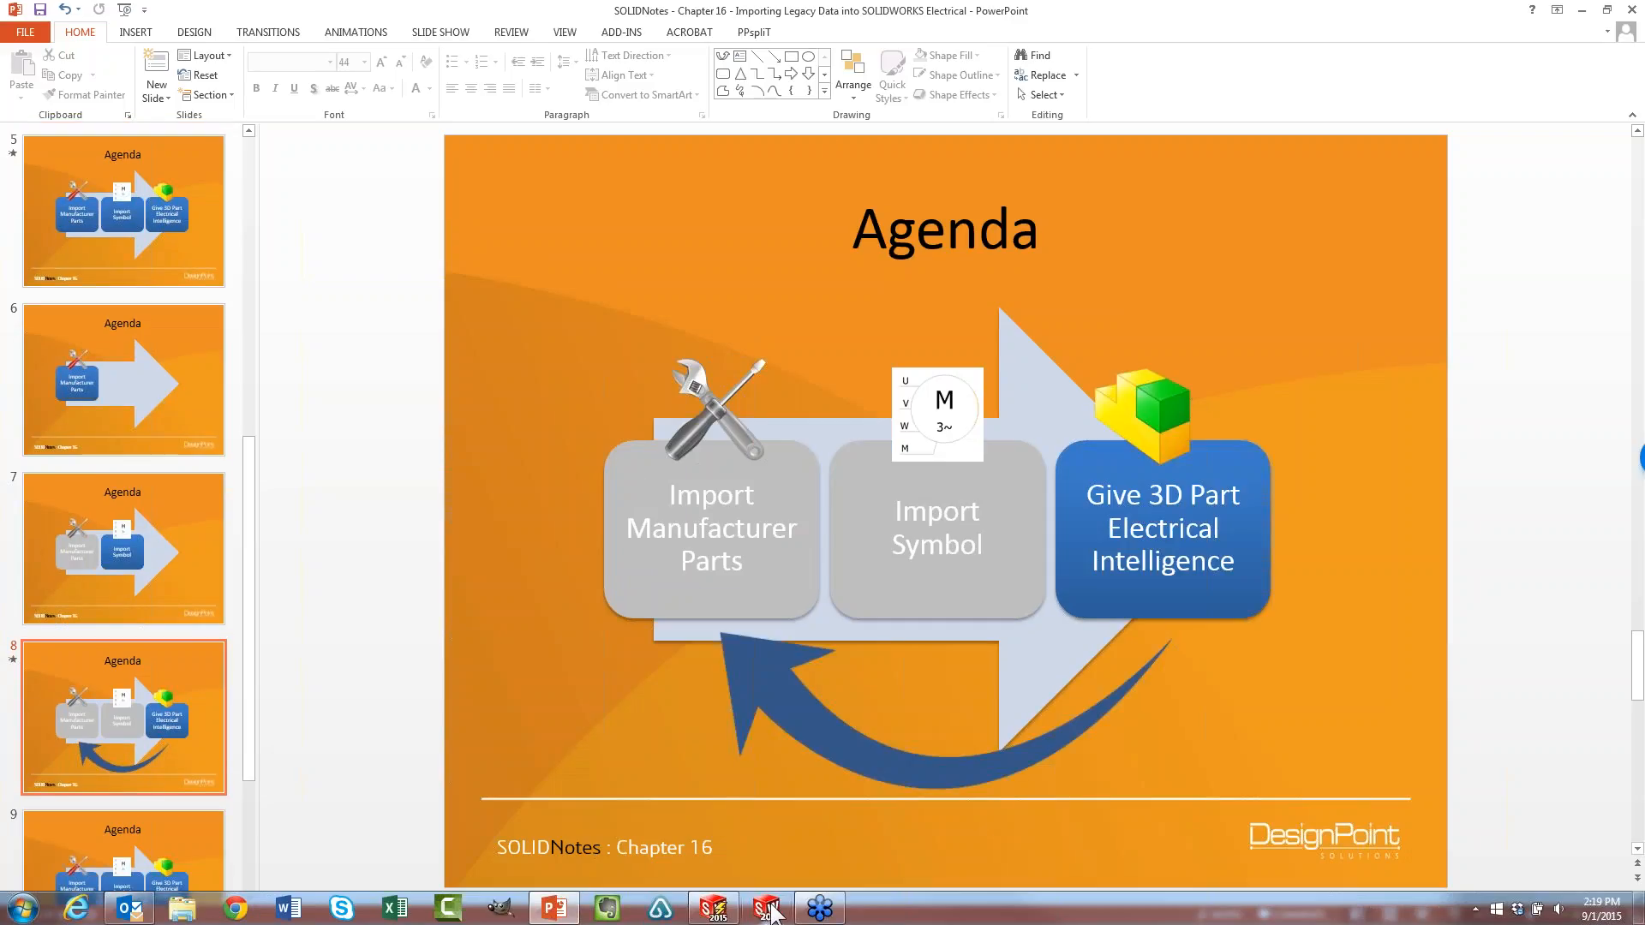
Switch to SOLIDWORKS and open the recent document flux capacitor part.SLDPRT
click(770, 910)
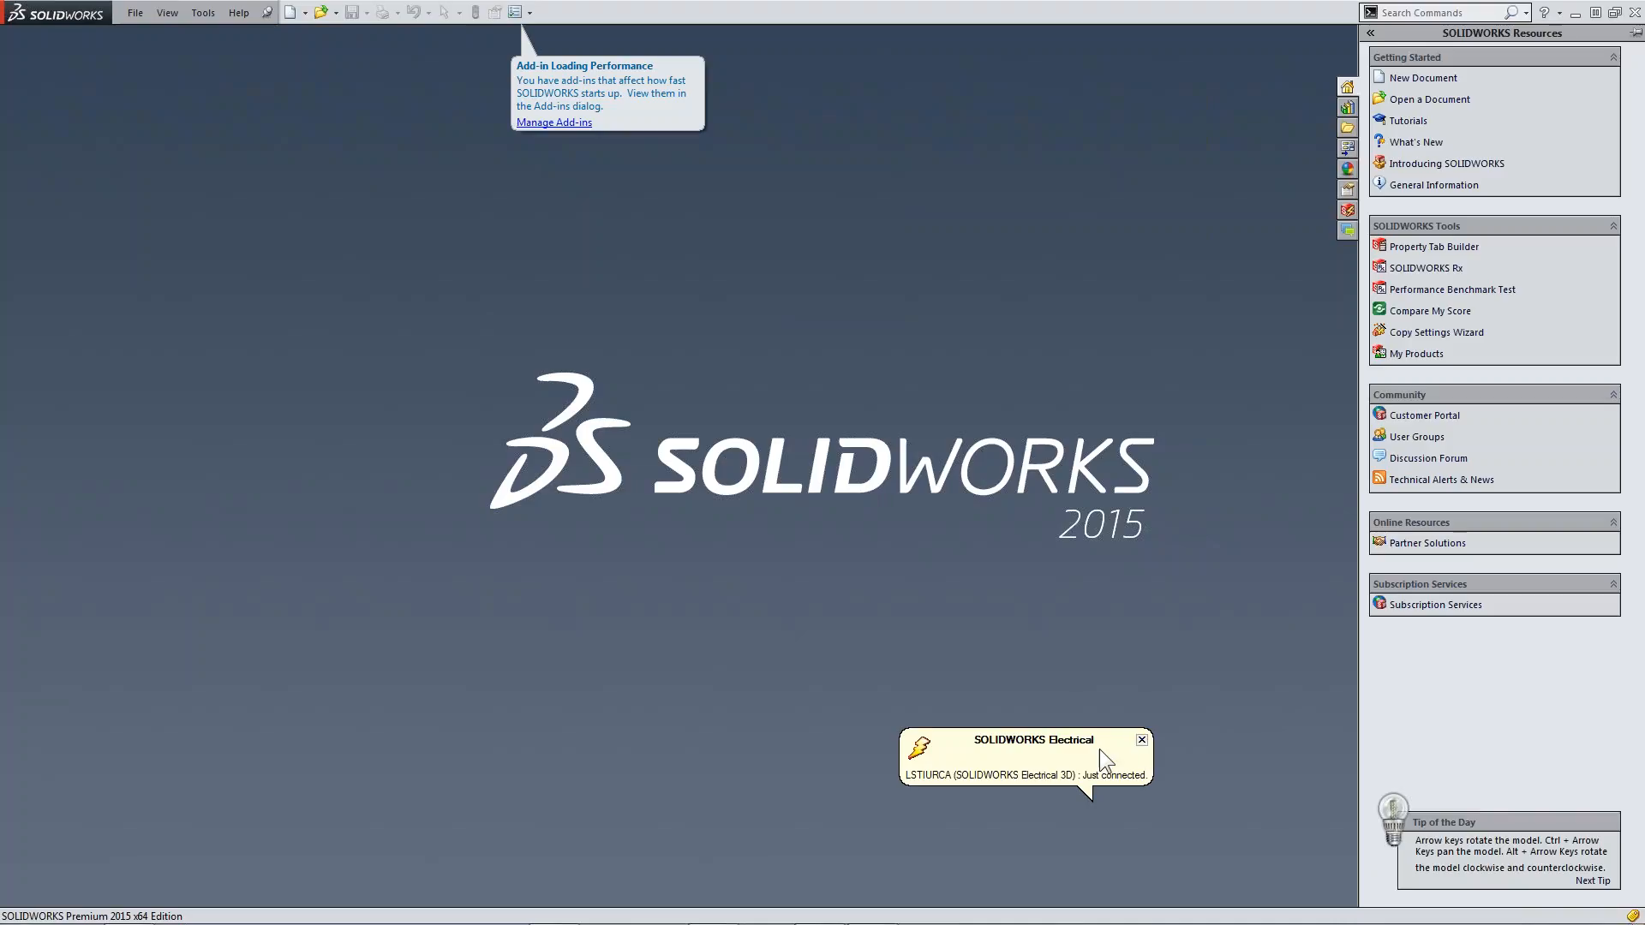
click(1143, 739)
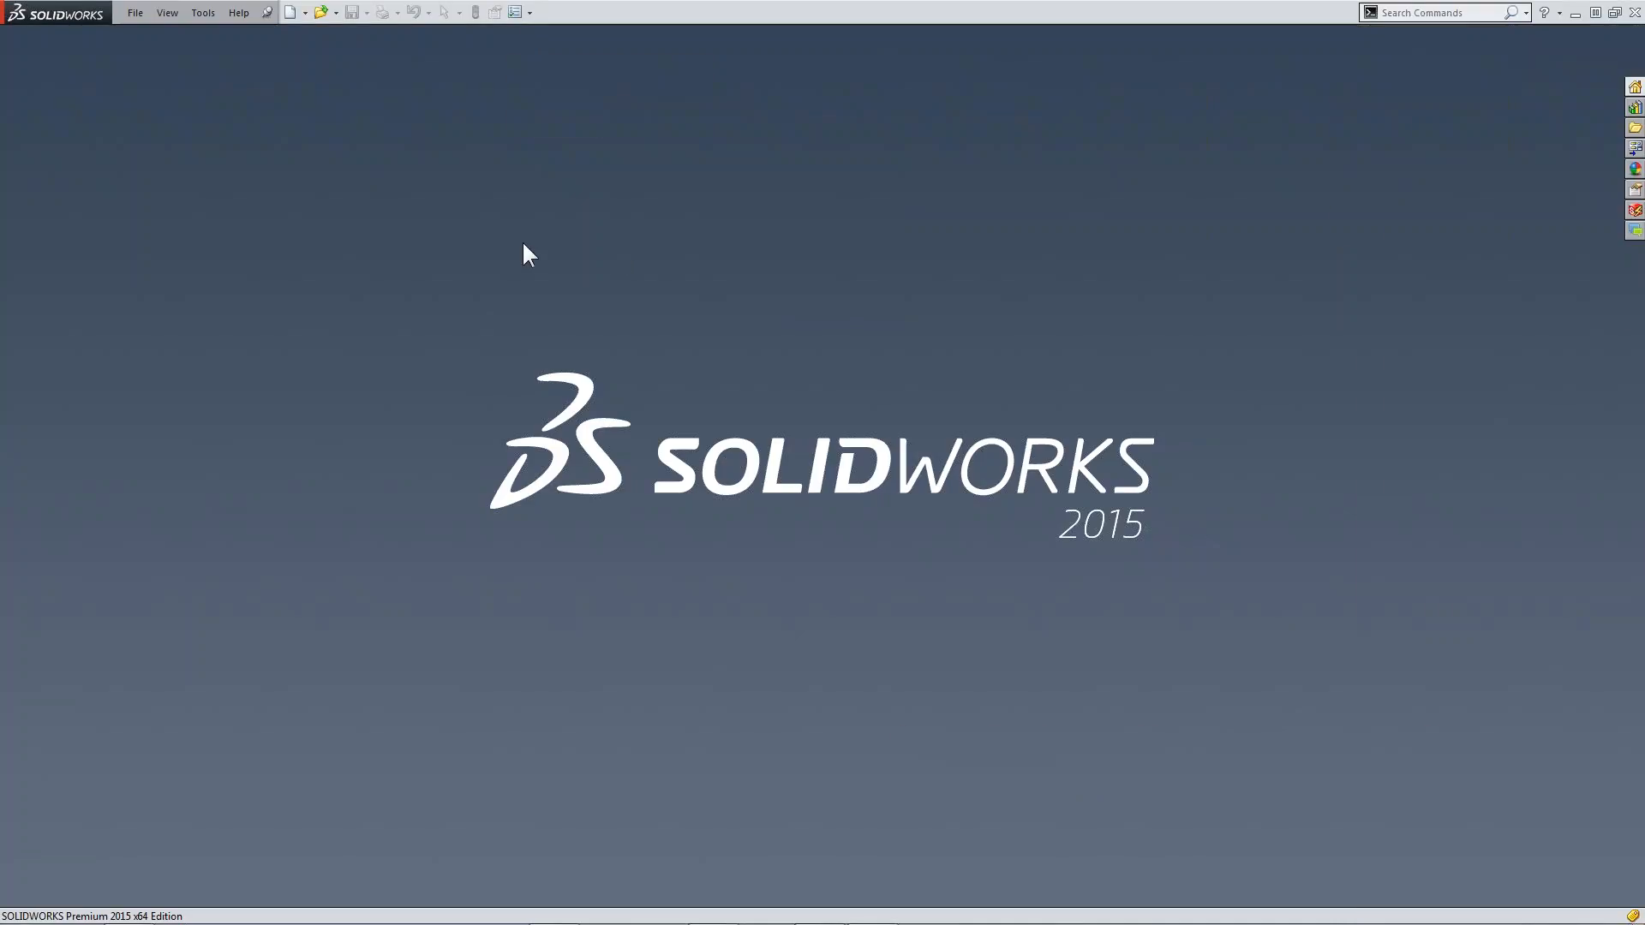
key(r)
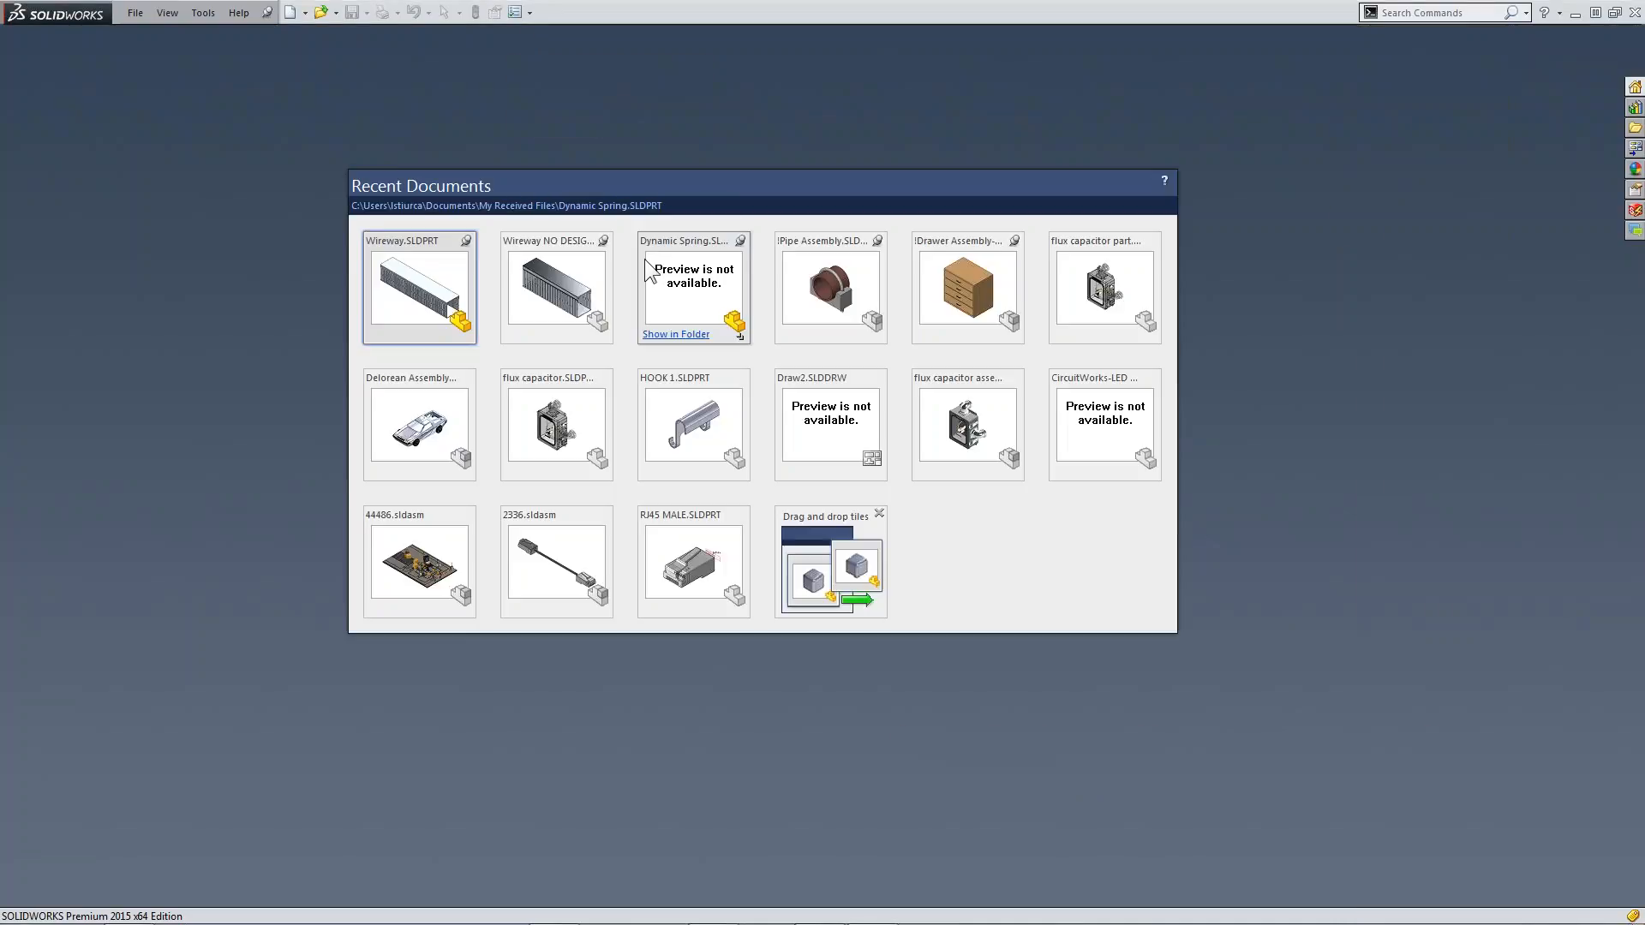
click(1082, 281)
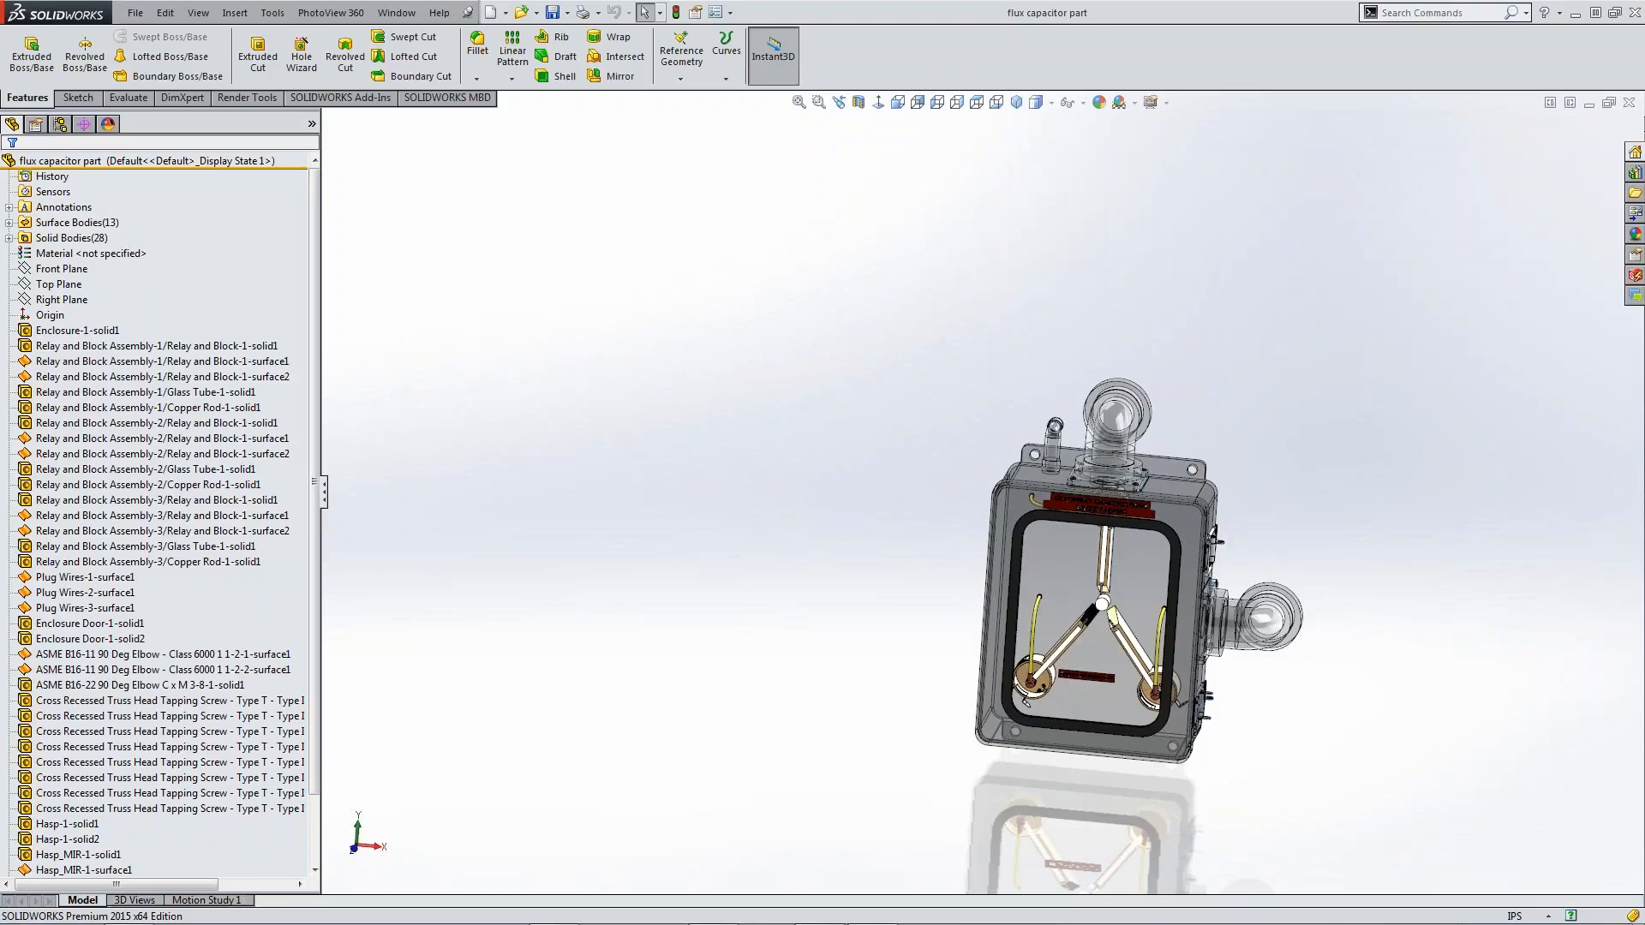
Start the Electrical Component Wizard for the part and go past the face and mate reference definitions to connection point creation
click(1016, 103)
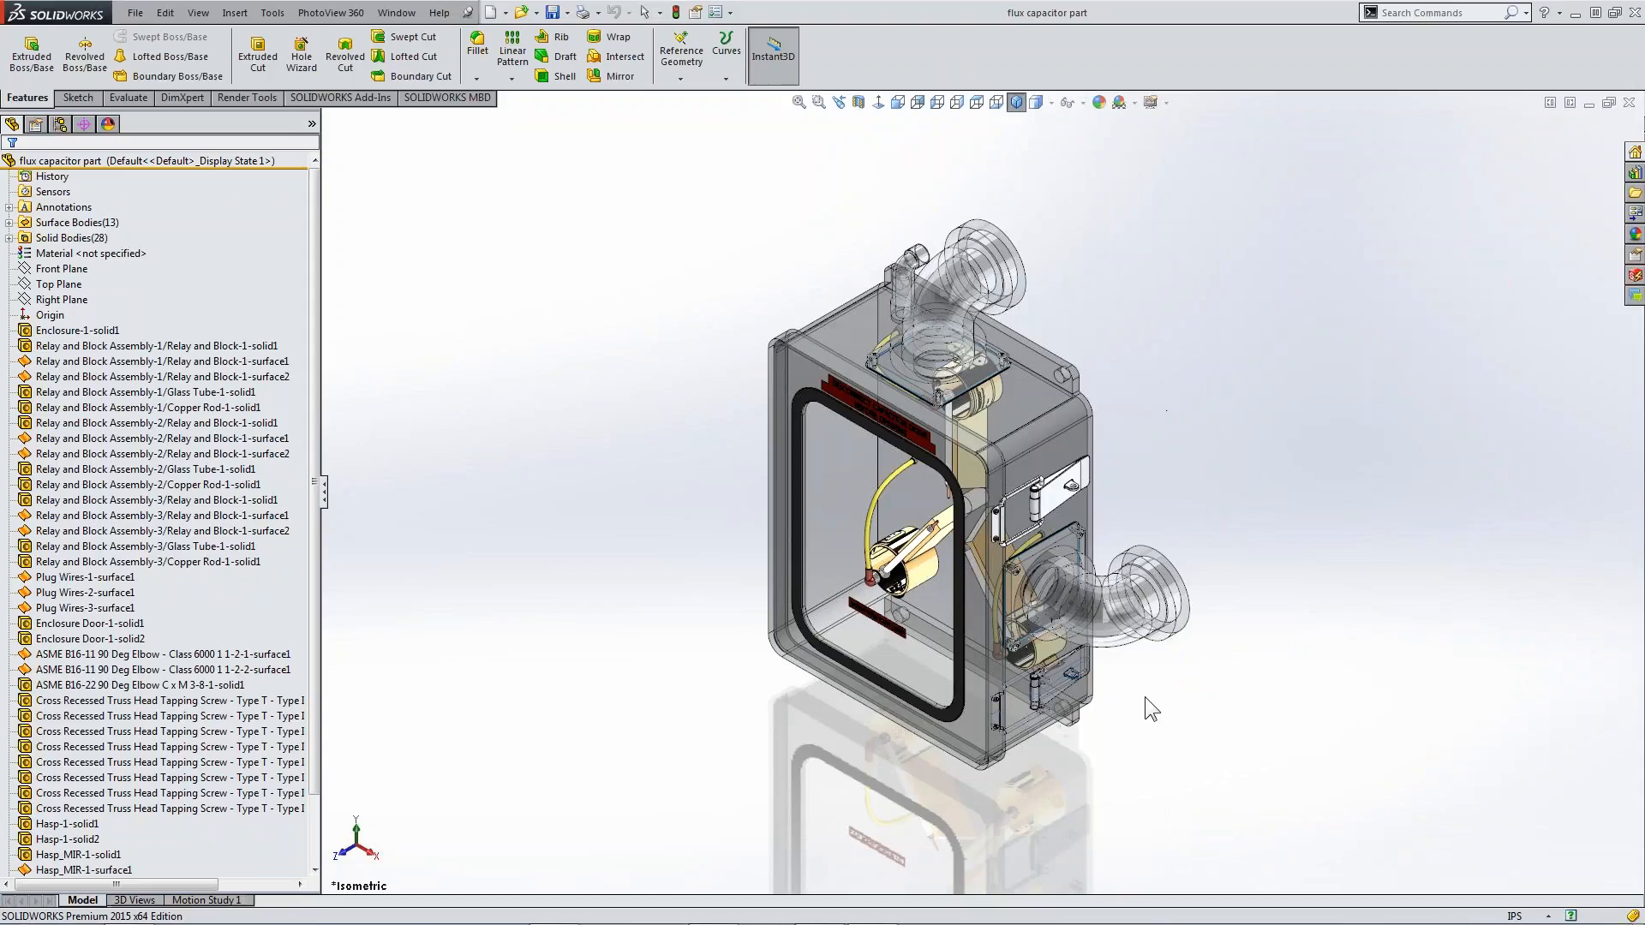
middle_drag(1144, 696, 819, 618)
scroll(1093, 473, down, 5)
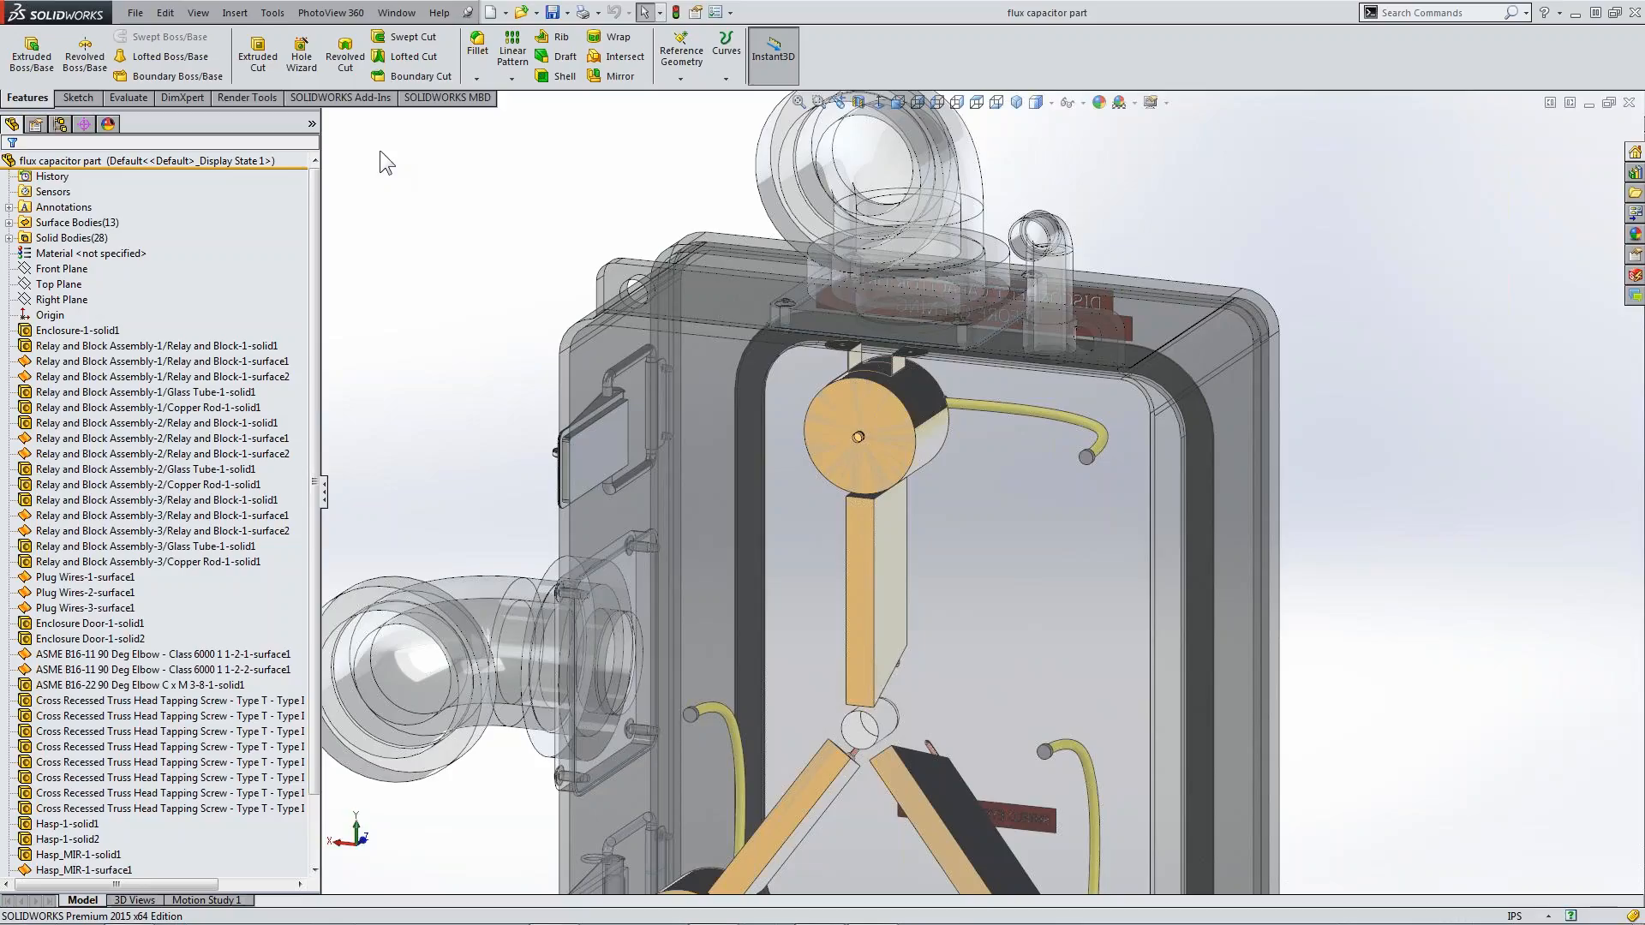
click(273, 13)
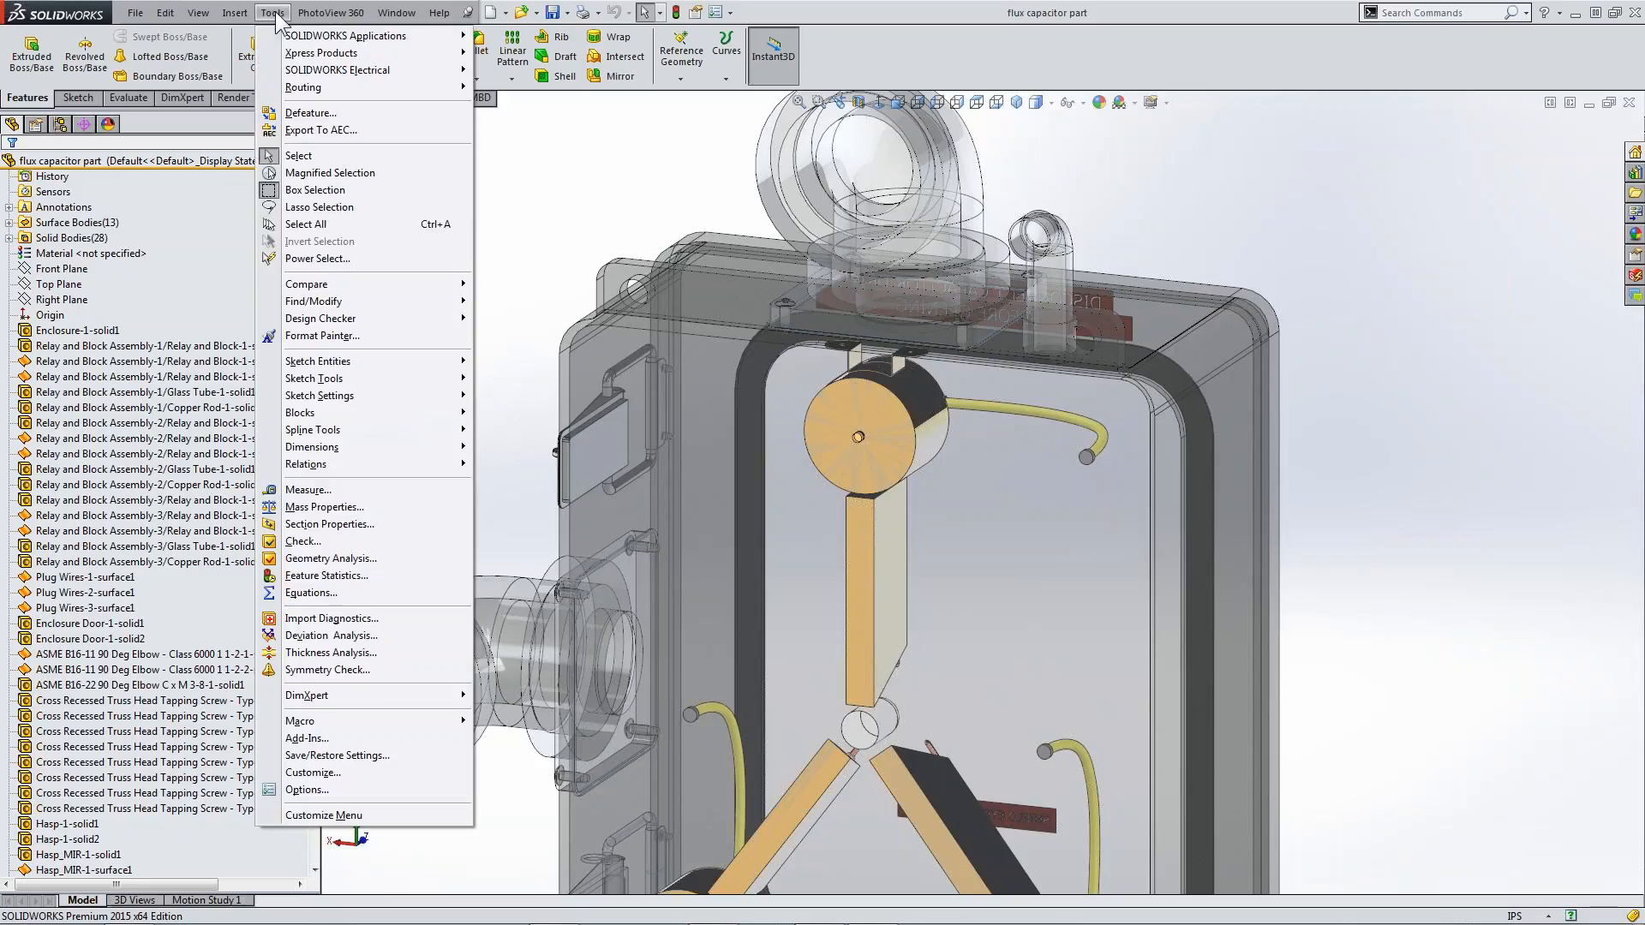
mouse_move(385, 71)
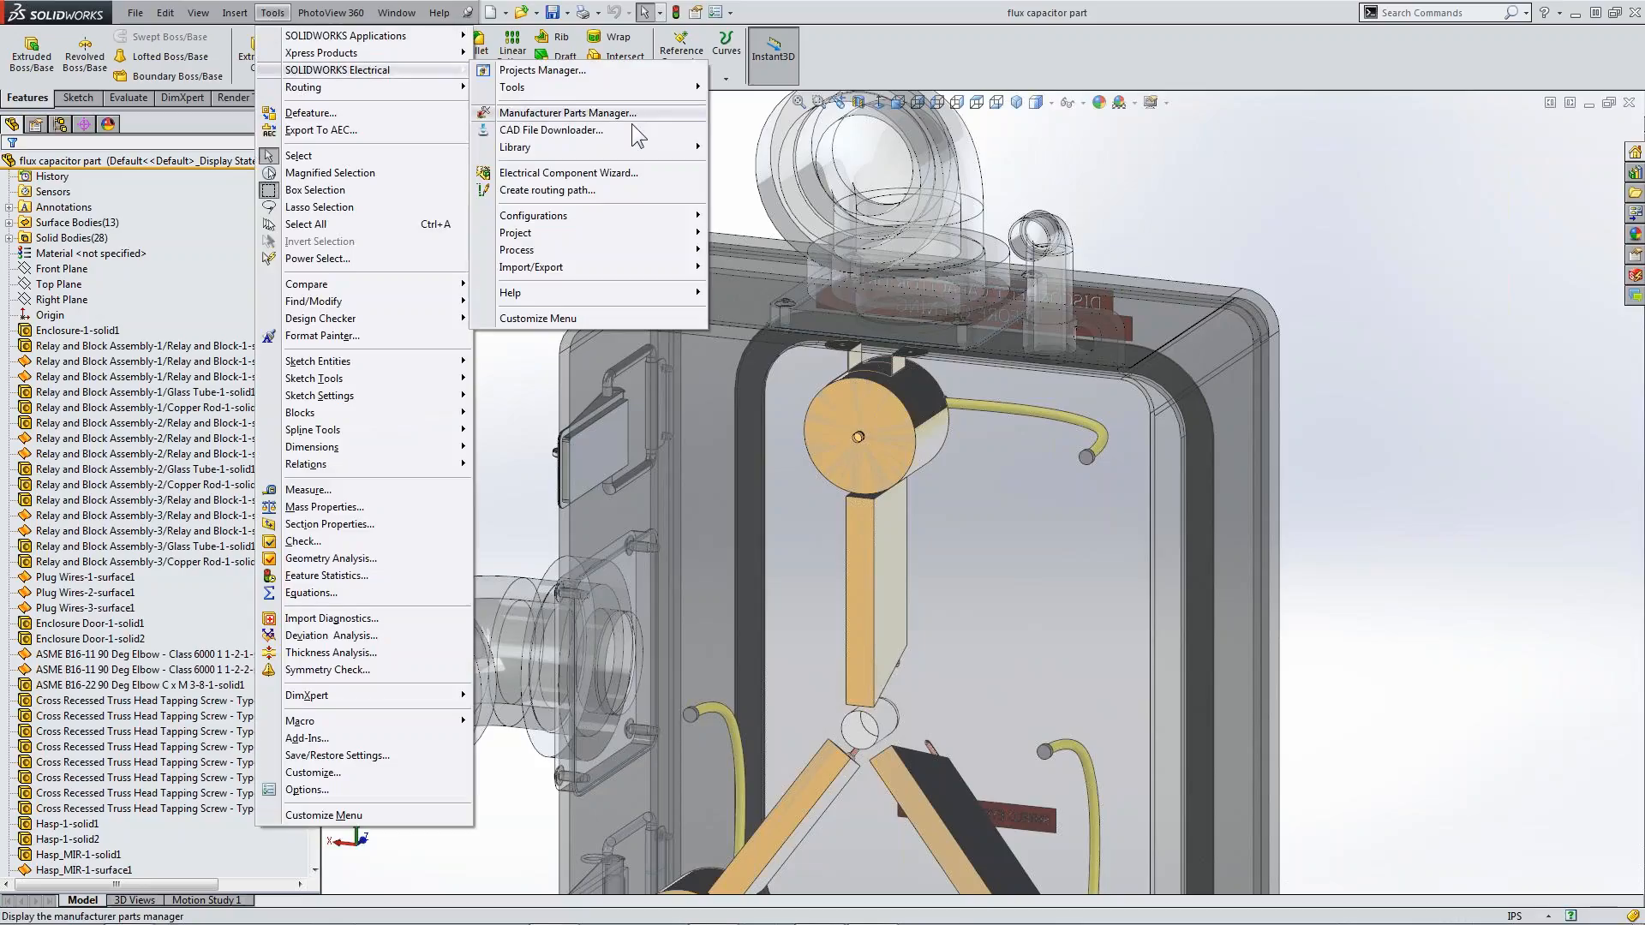
click(645, 173)
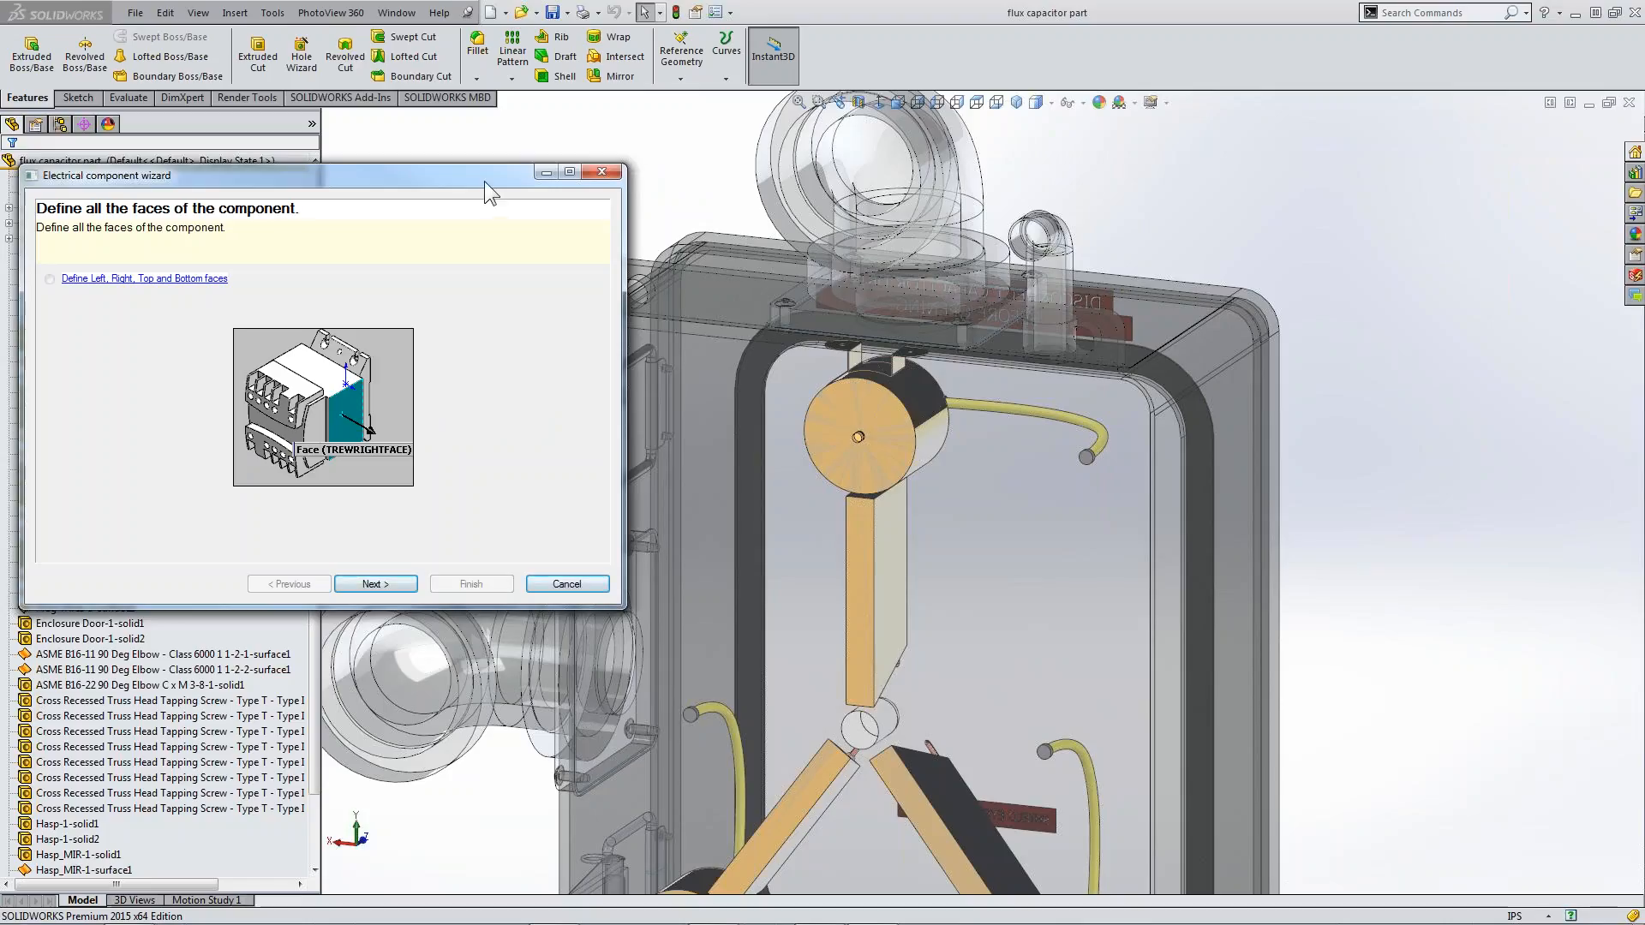
drag(485, 181, 480, 21)
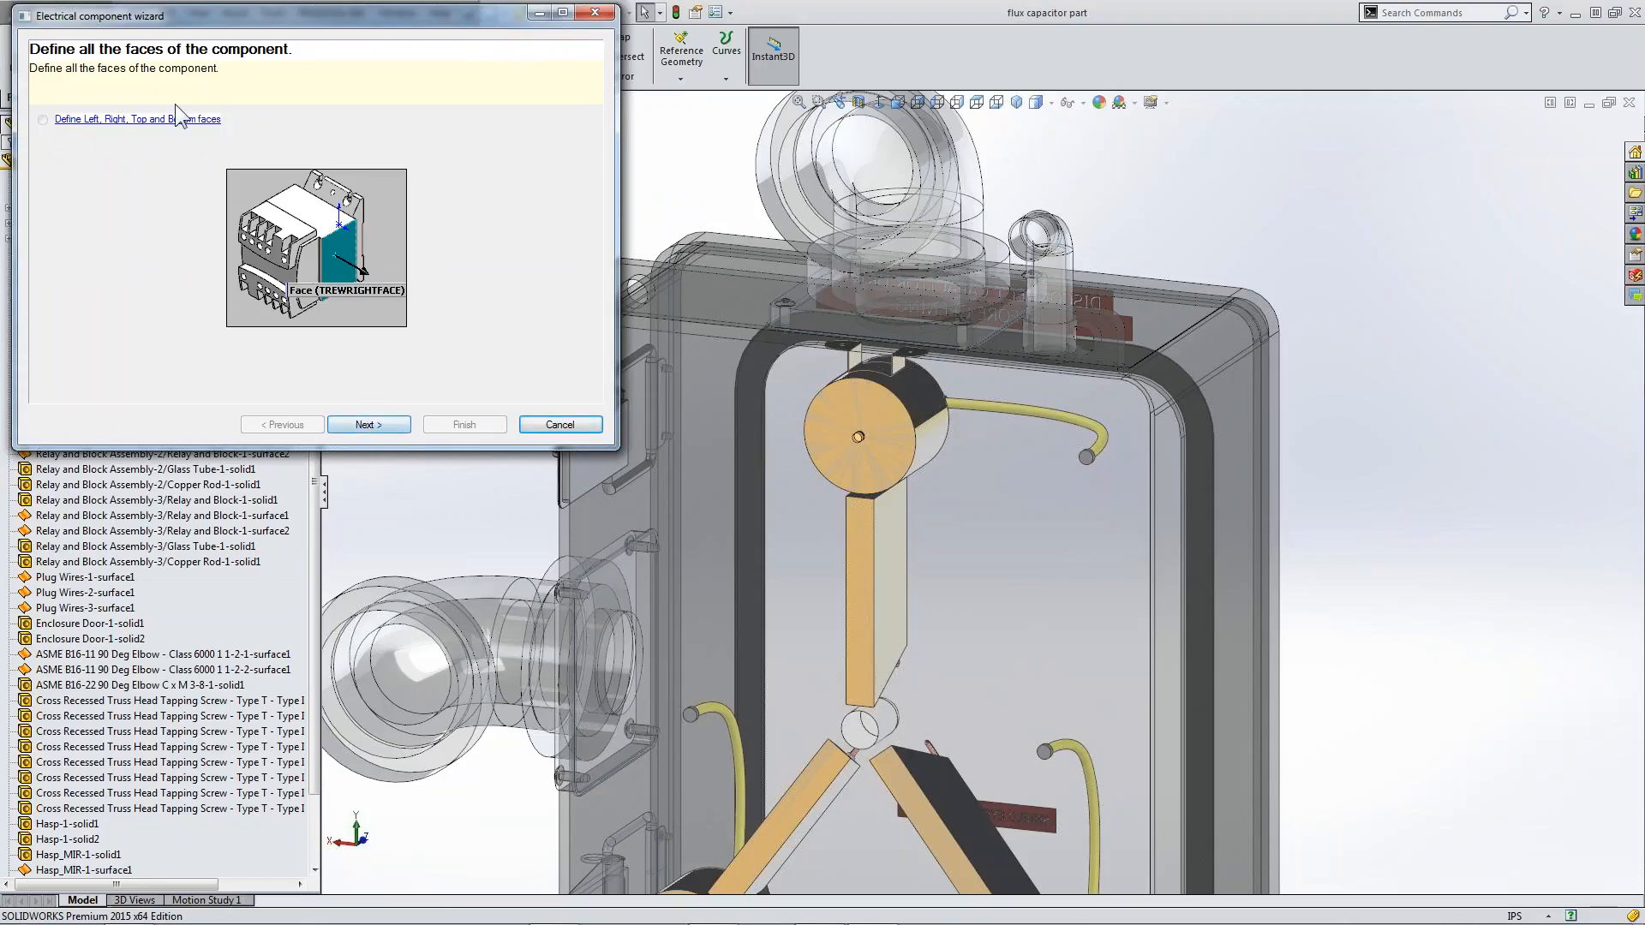
click(366, 426)
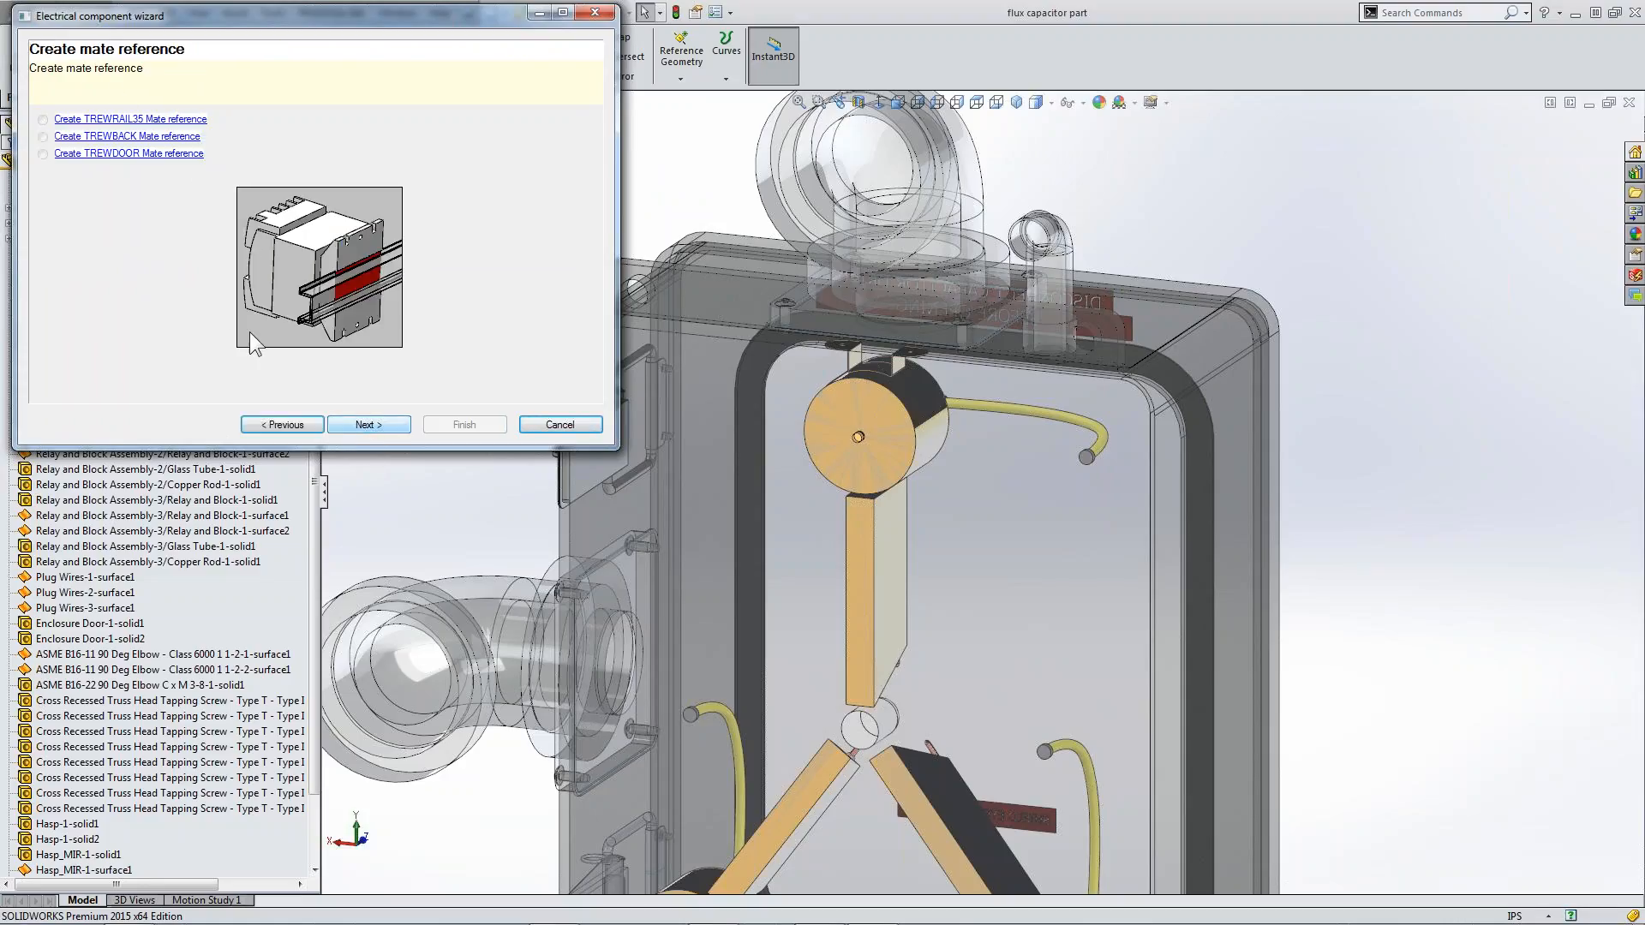
click(366, 424)
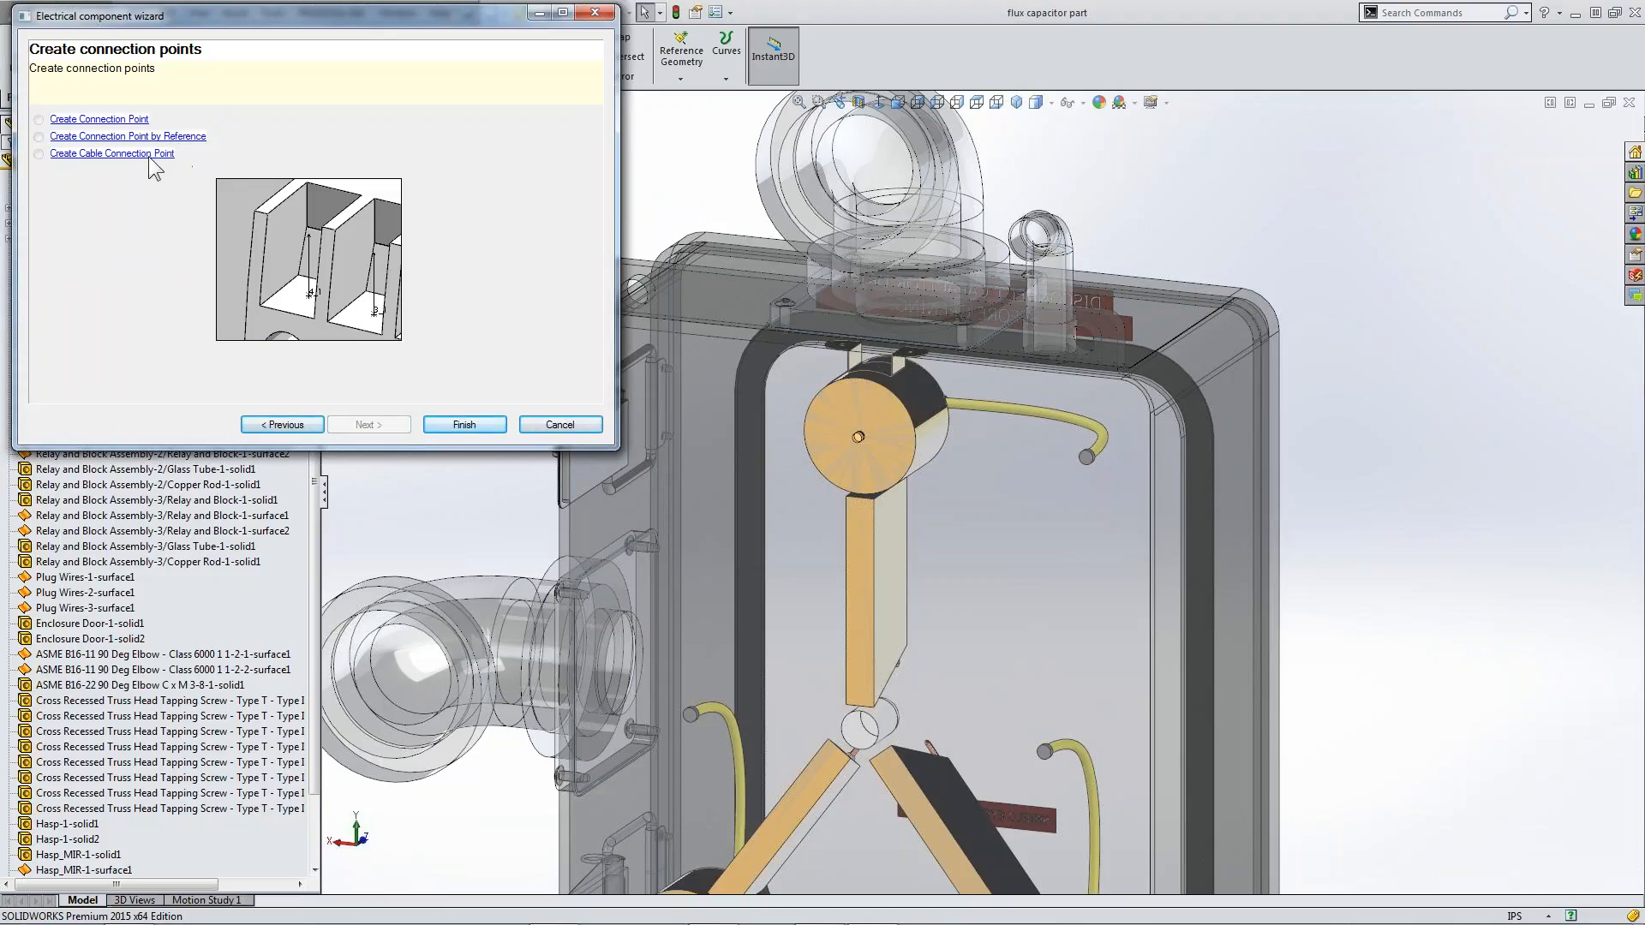
Start creating connection points by reference, using the DesignPoint Solutions manufacturer part 1988, Flux Capacitor
click(101, 137)
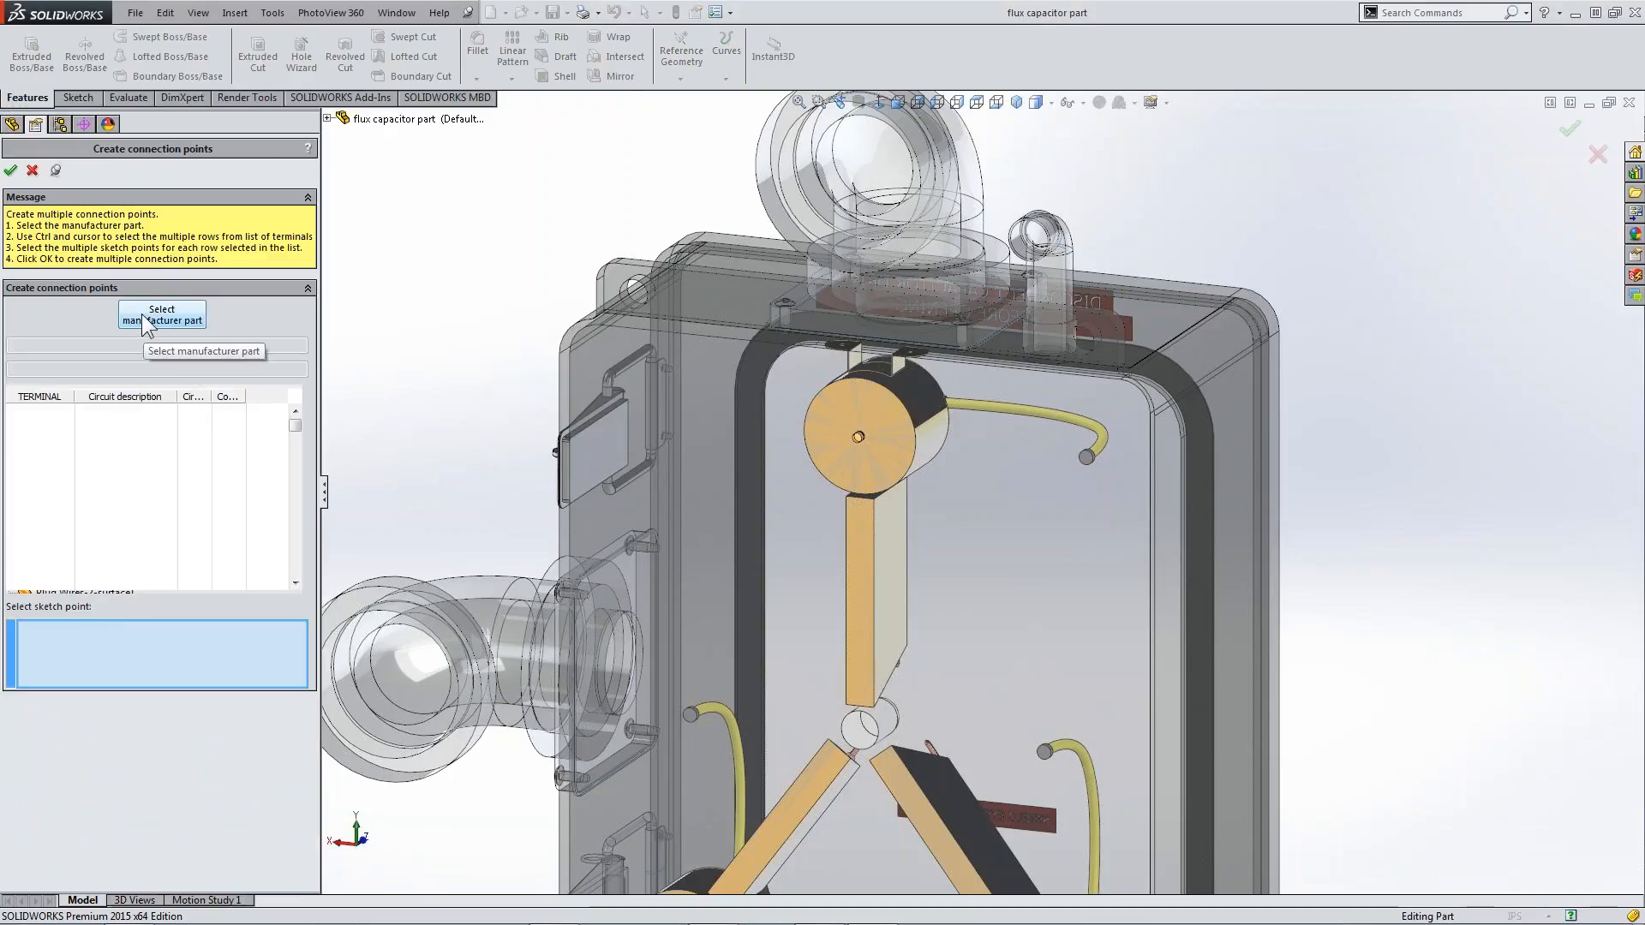
click(141, 313)
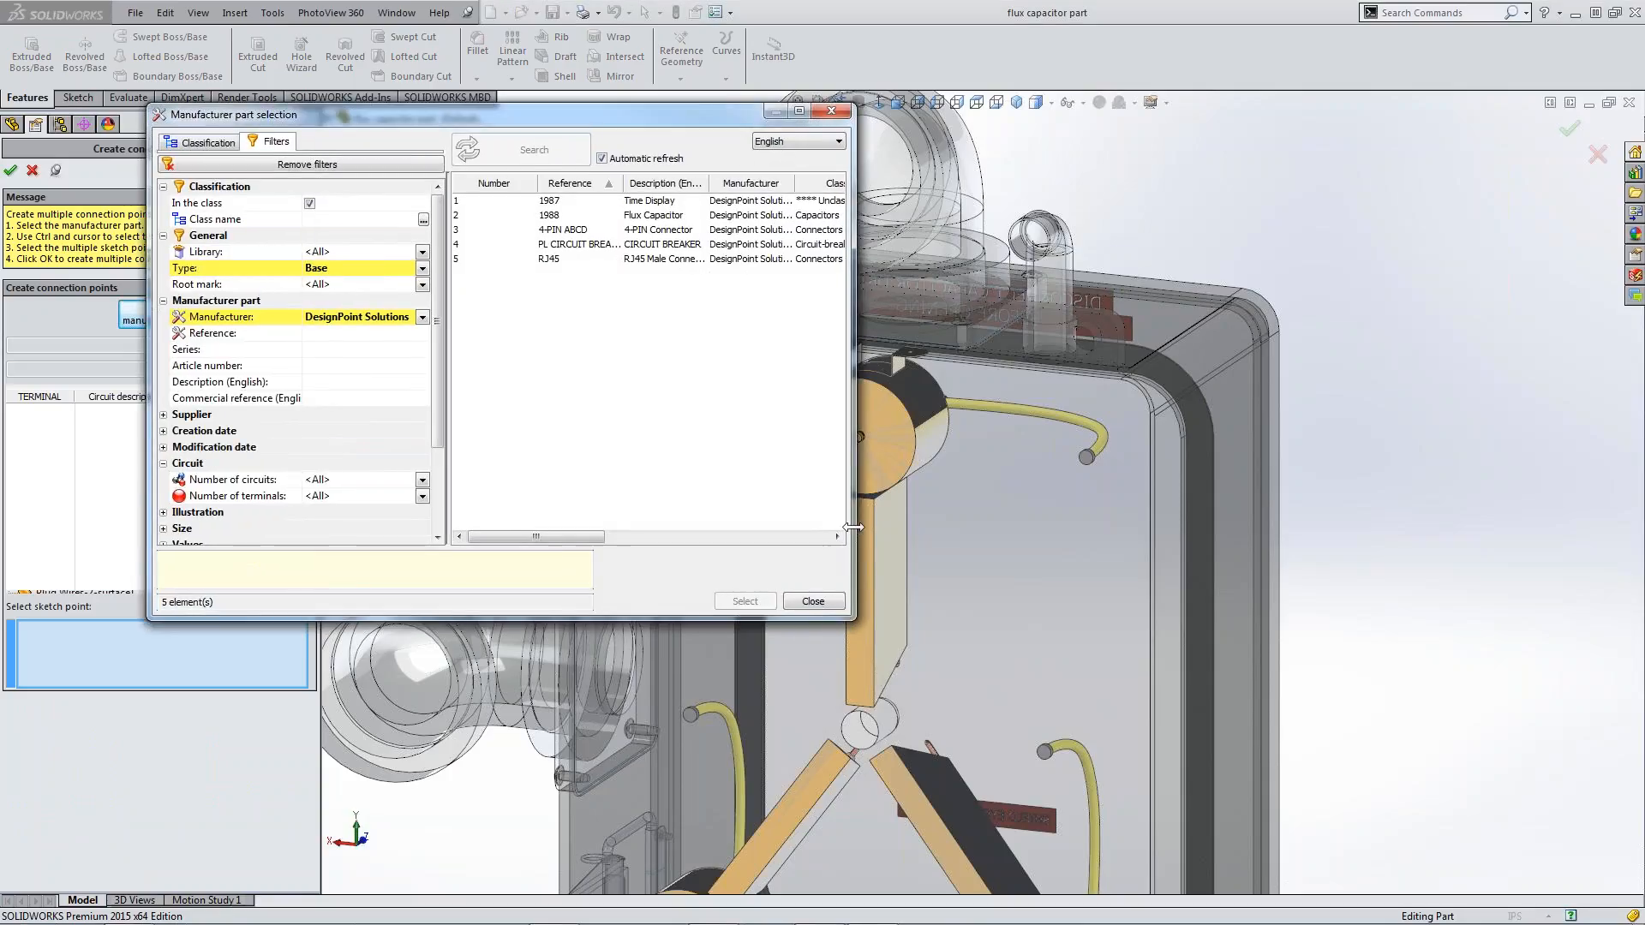
drag(854, 557, 1159, 560)
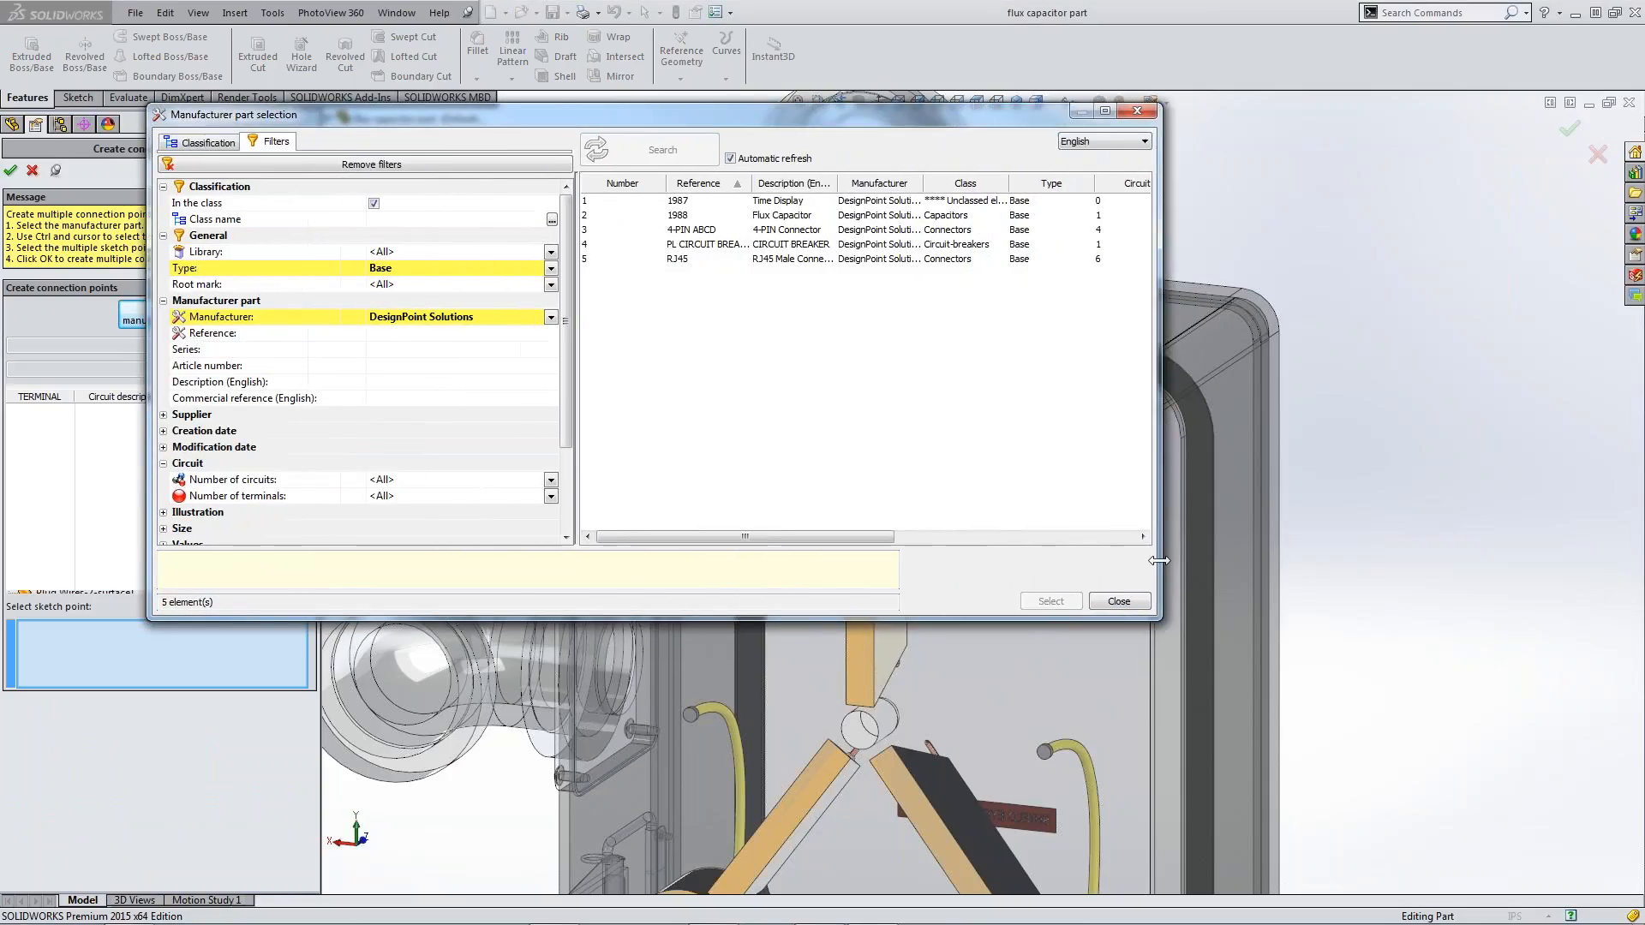
click(801, 215)
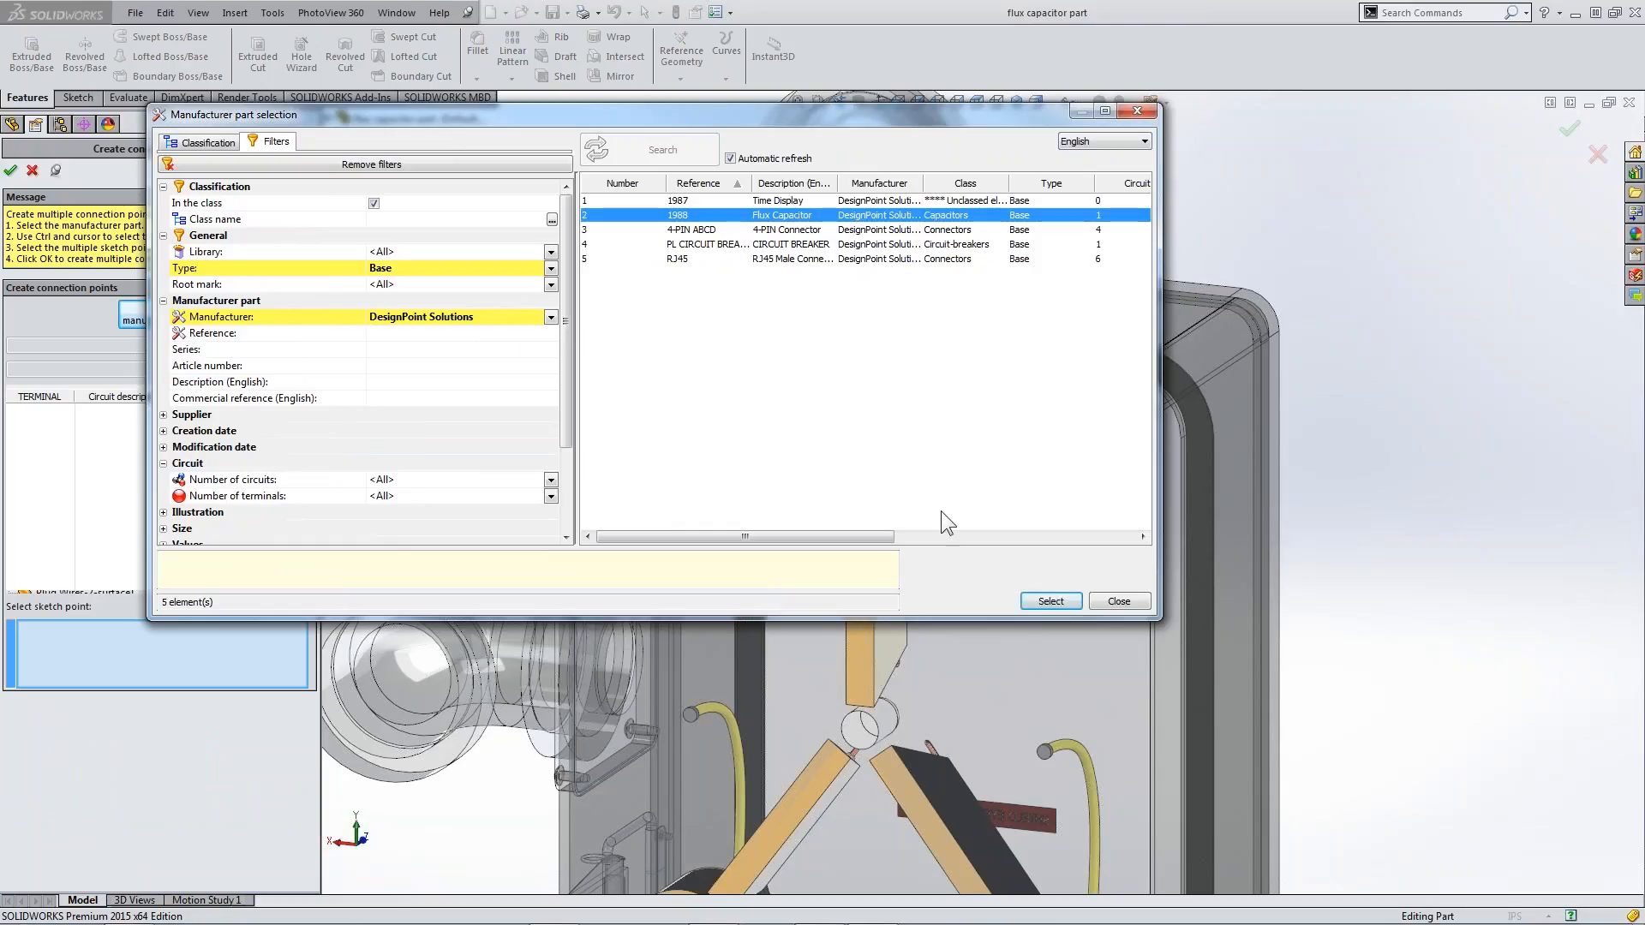
click(1049, 601)
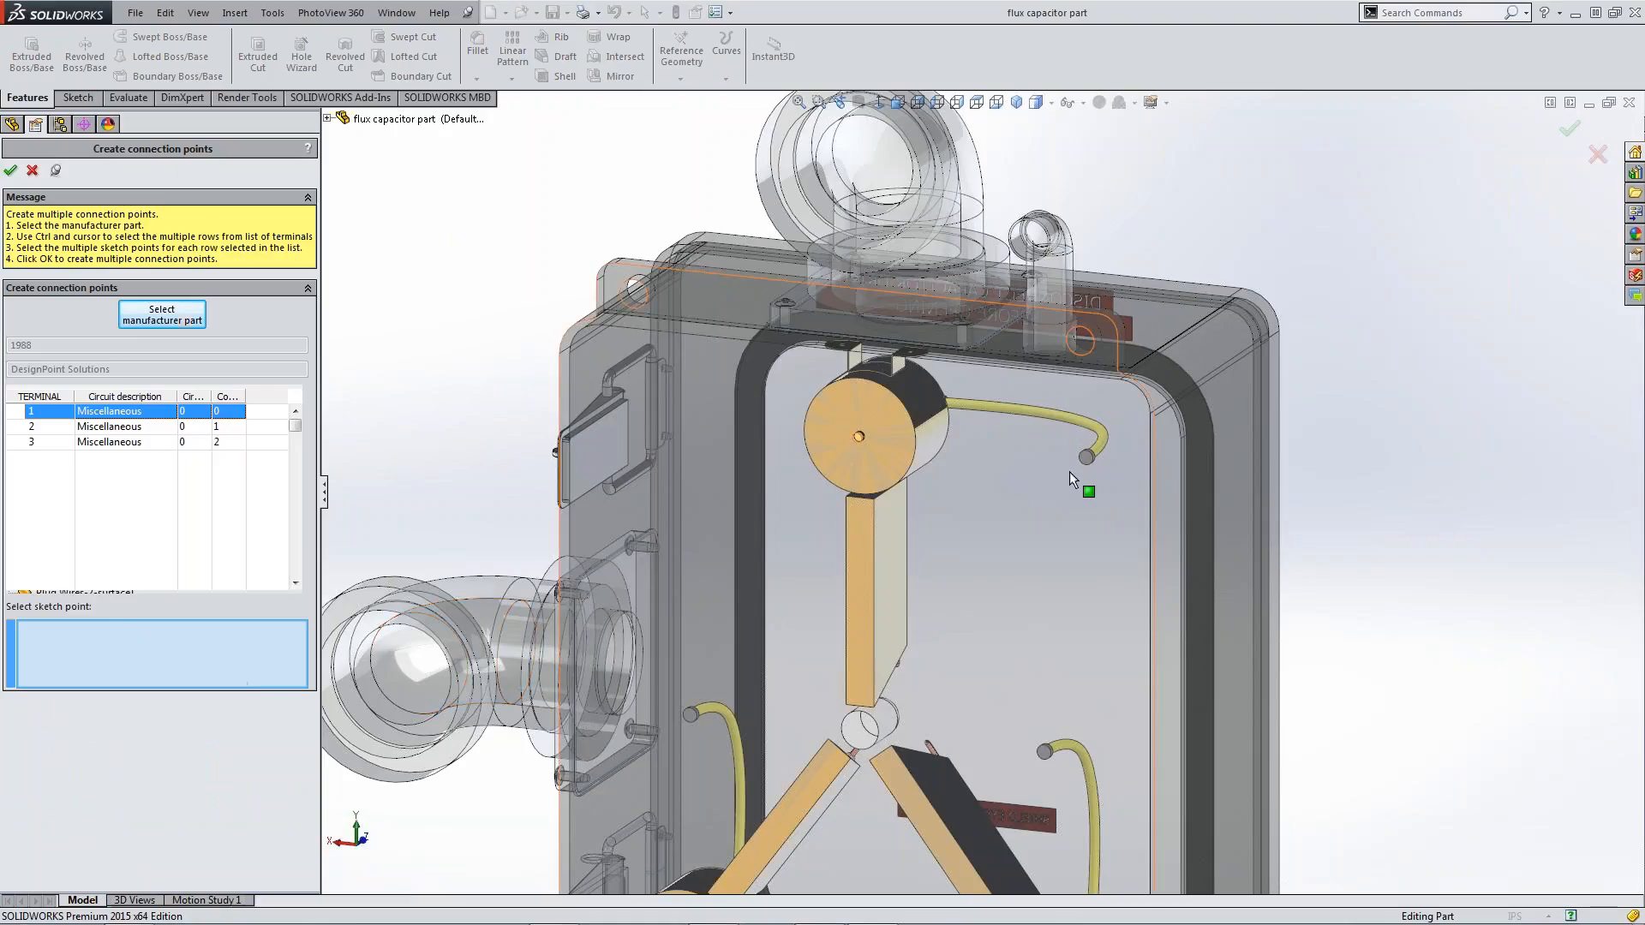
Create the connection point for terminal 1 with a new sketch point on the end face of the uppermost yellow plug wire
click(1086, 457)
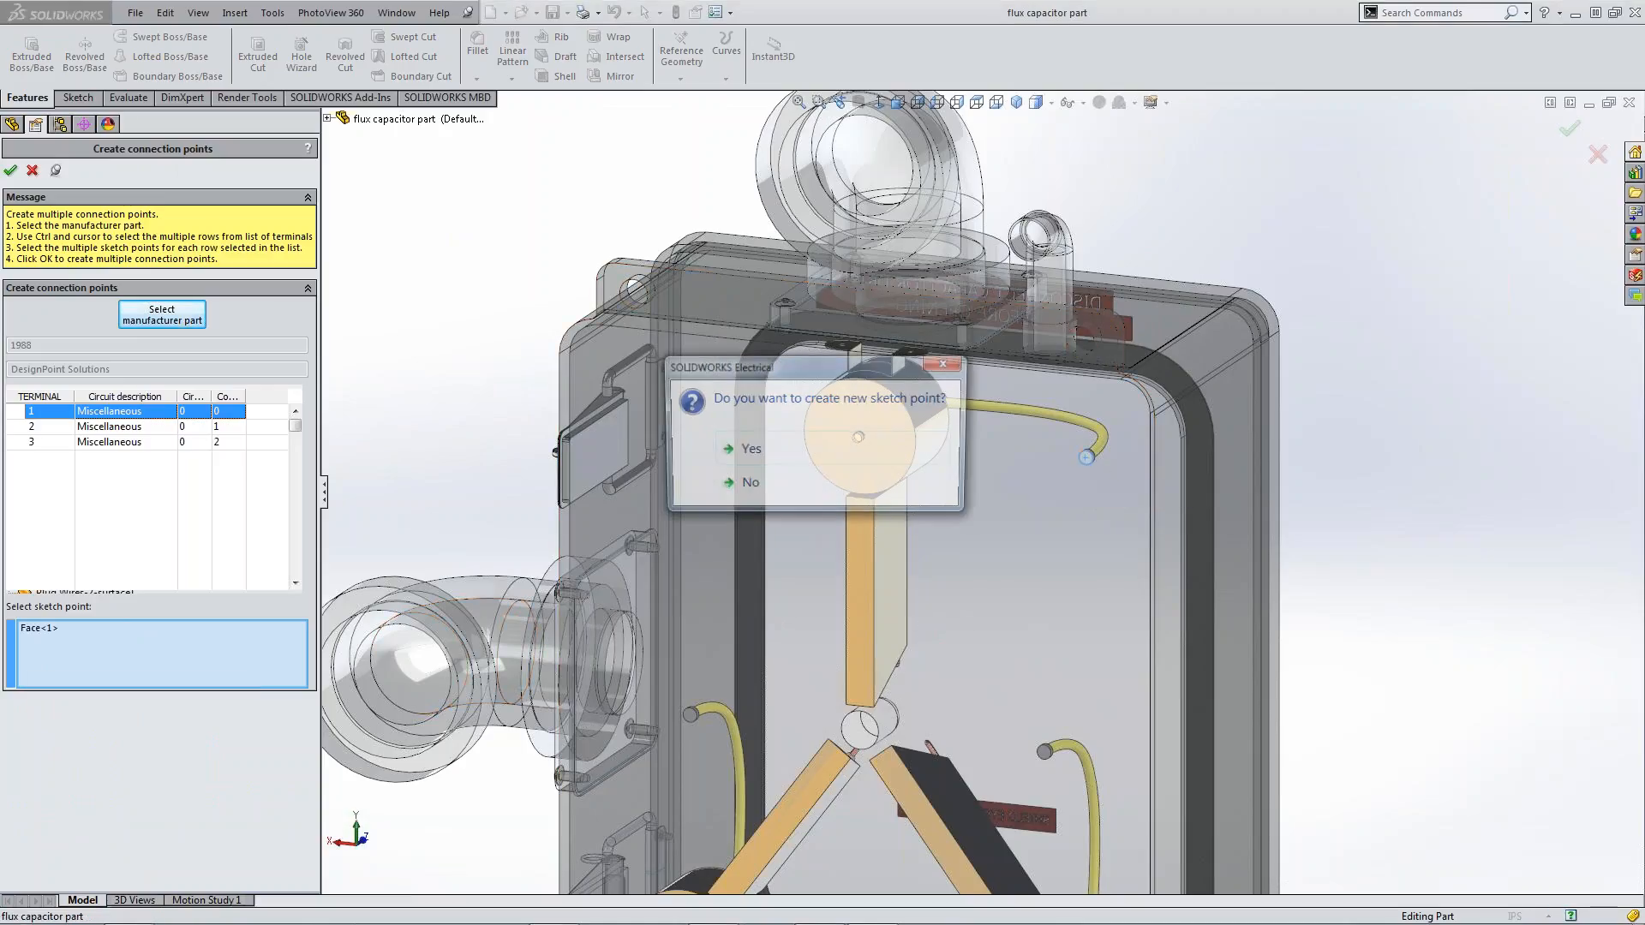
click(770, 447)
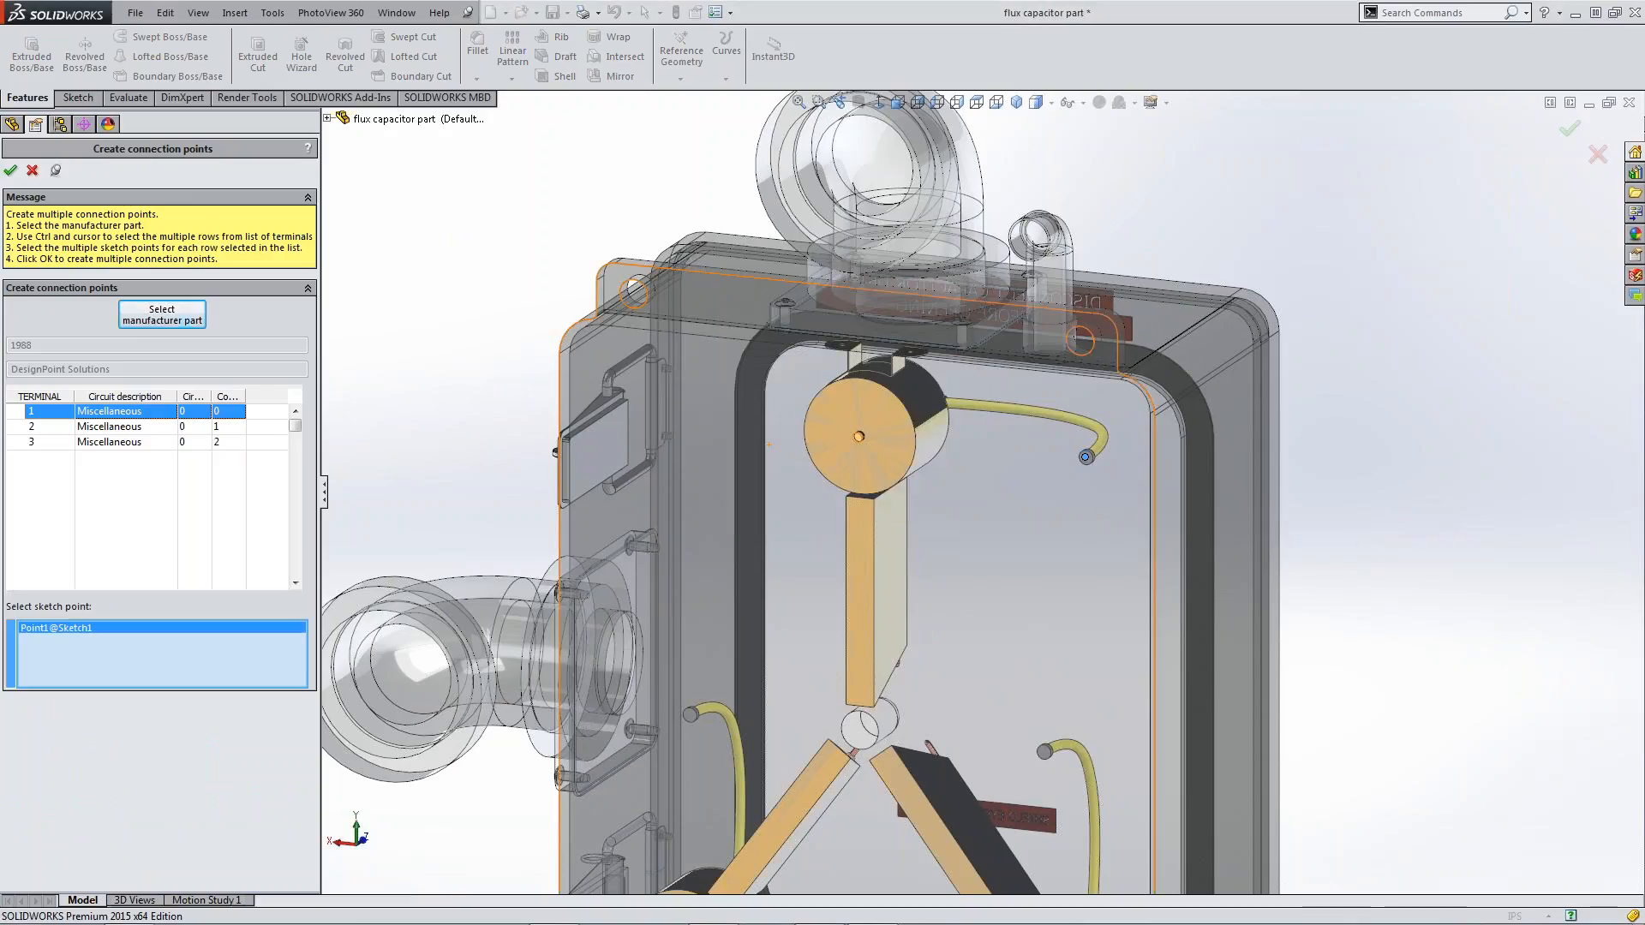
click(10, 170)
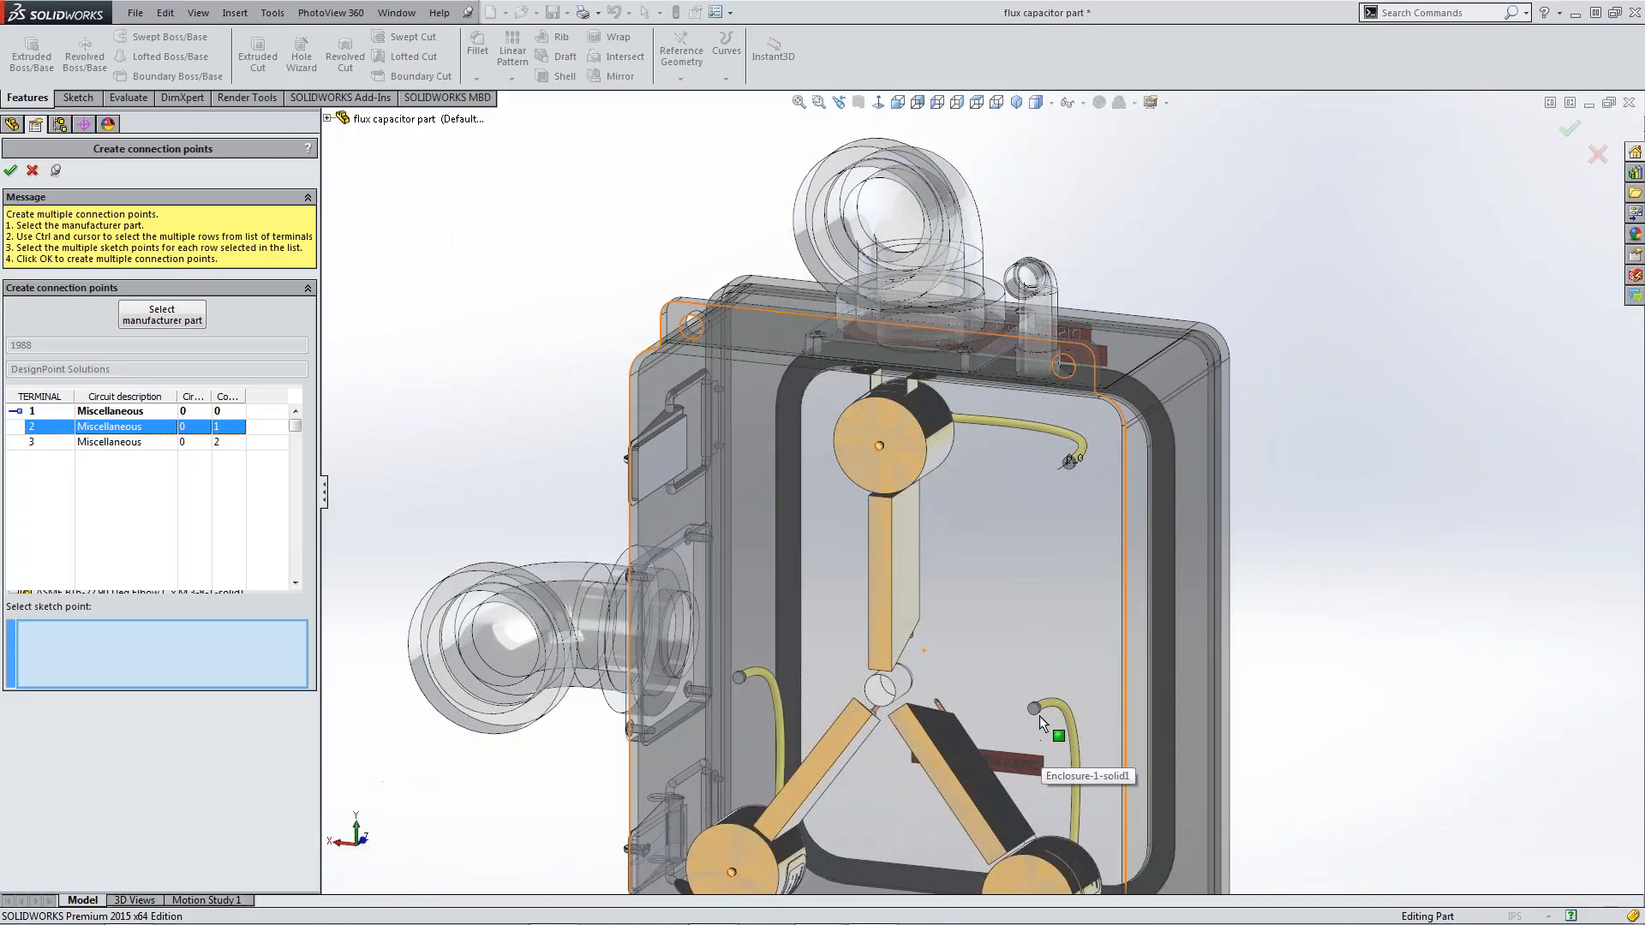
Create the connection point for terminal 2 with a new sketch point on the end face of the Plug Wires-2 wire
scroll(1040, 716, down, 3)
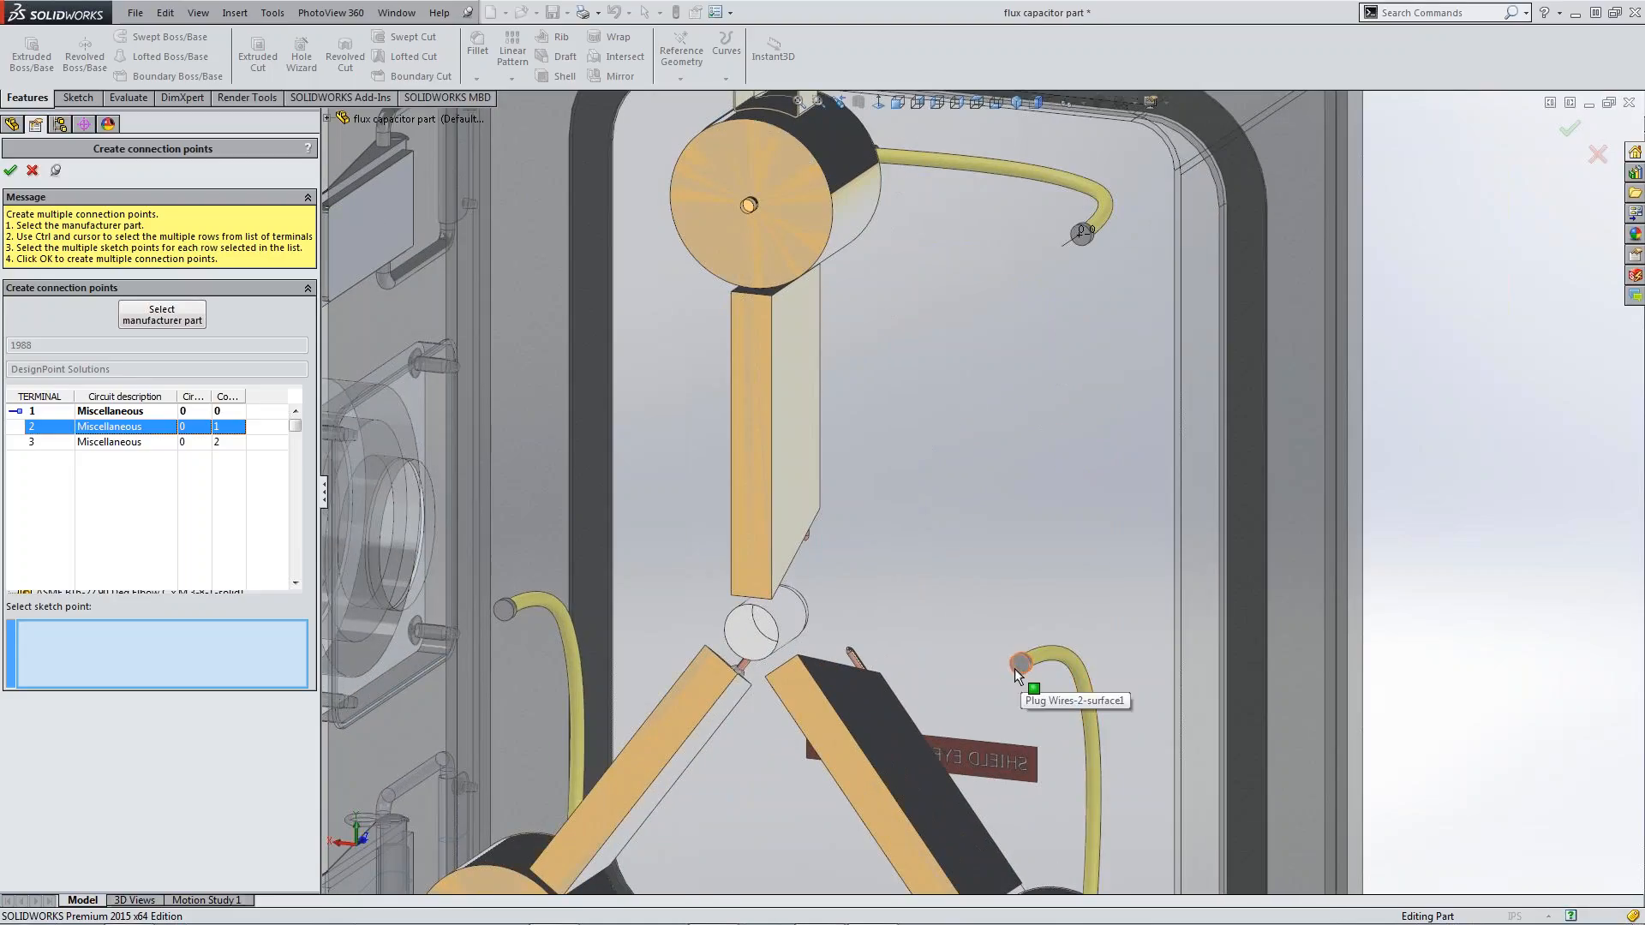
scroll(1014, 668, down, 3)
click(1008, 613)
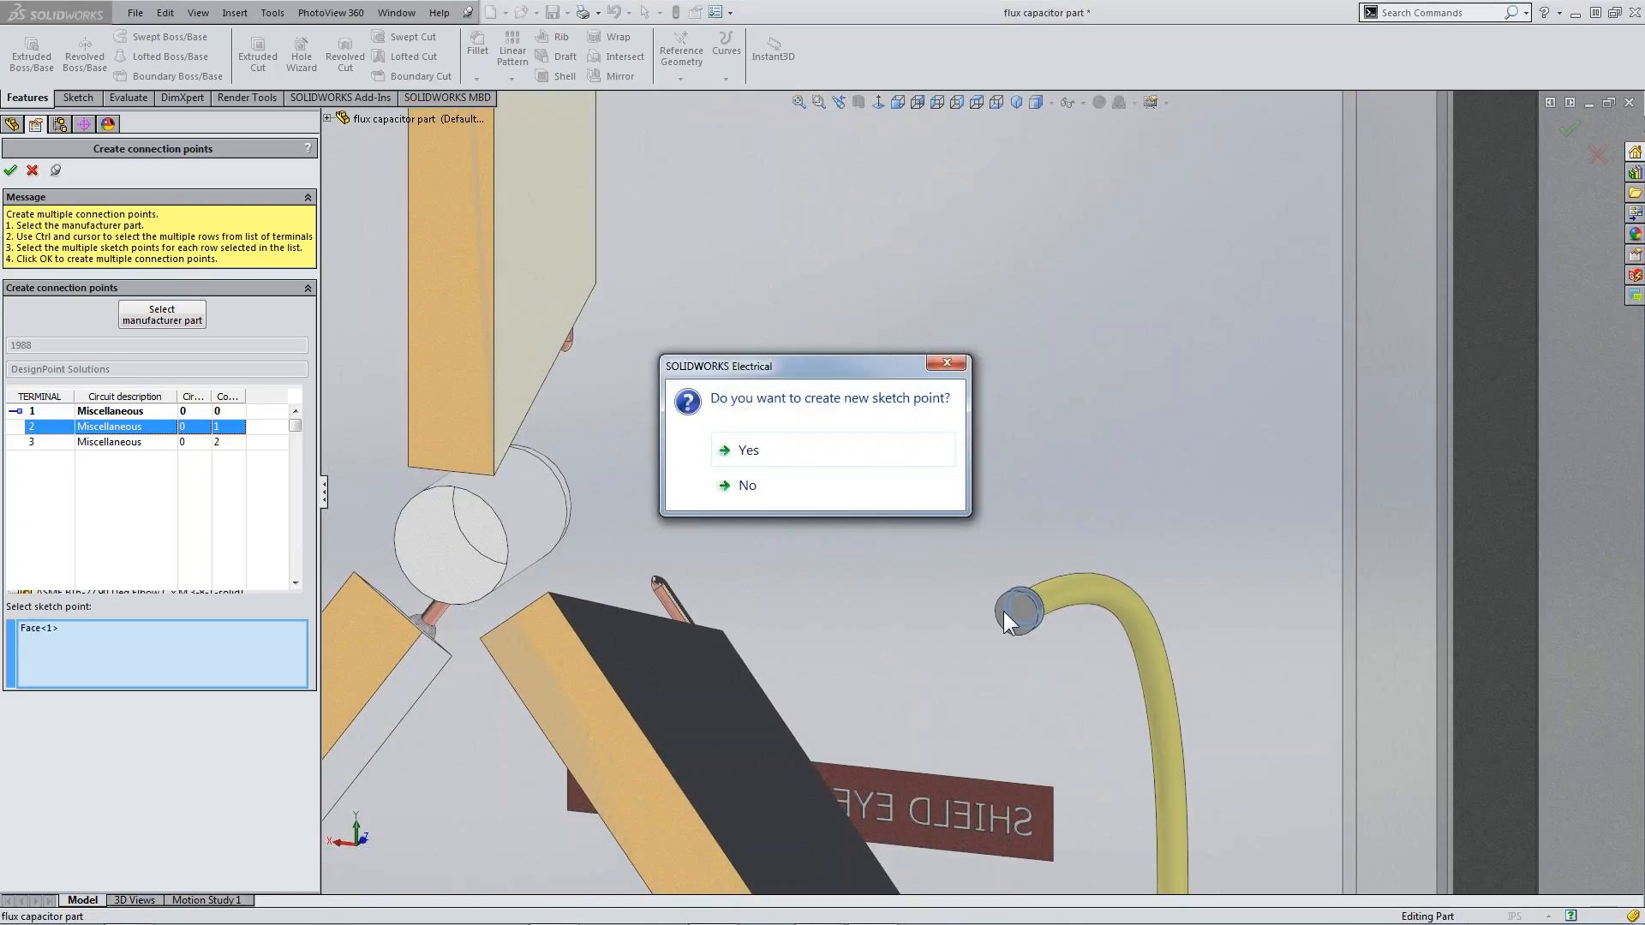
click(768, 449)
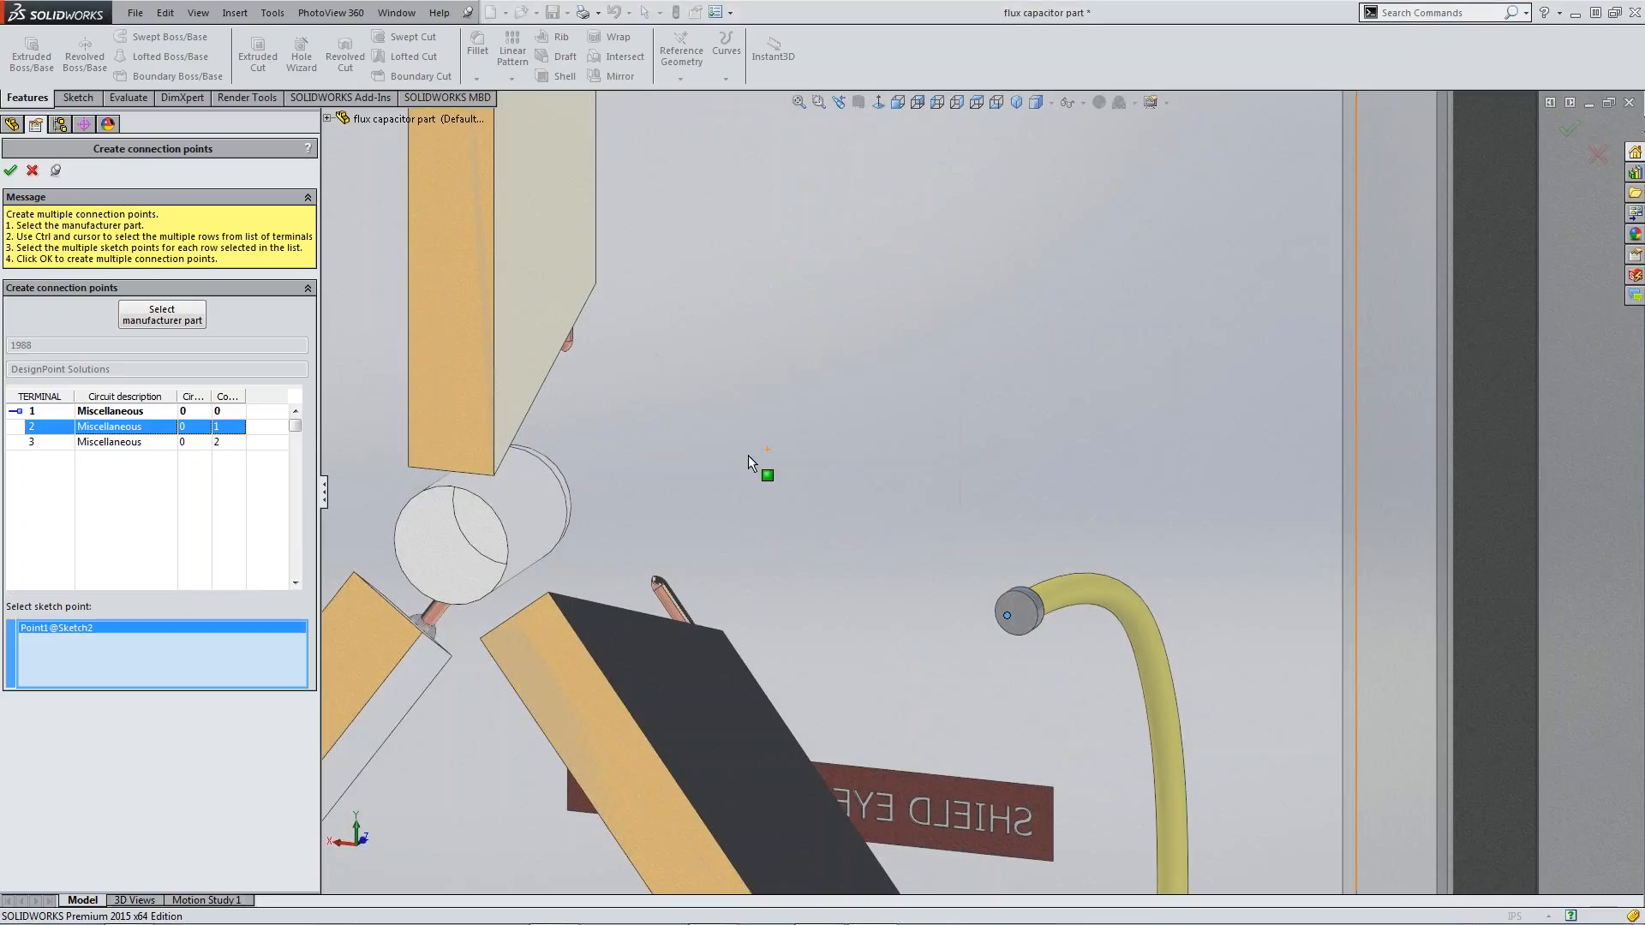
scroll(611, 490, up, 3)
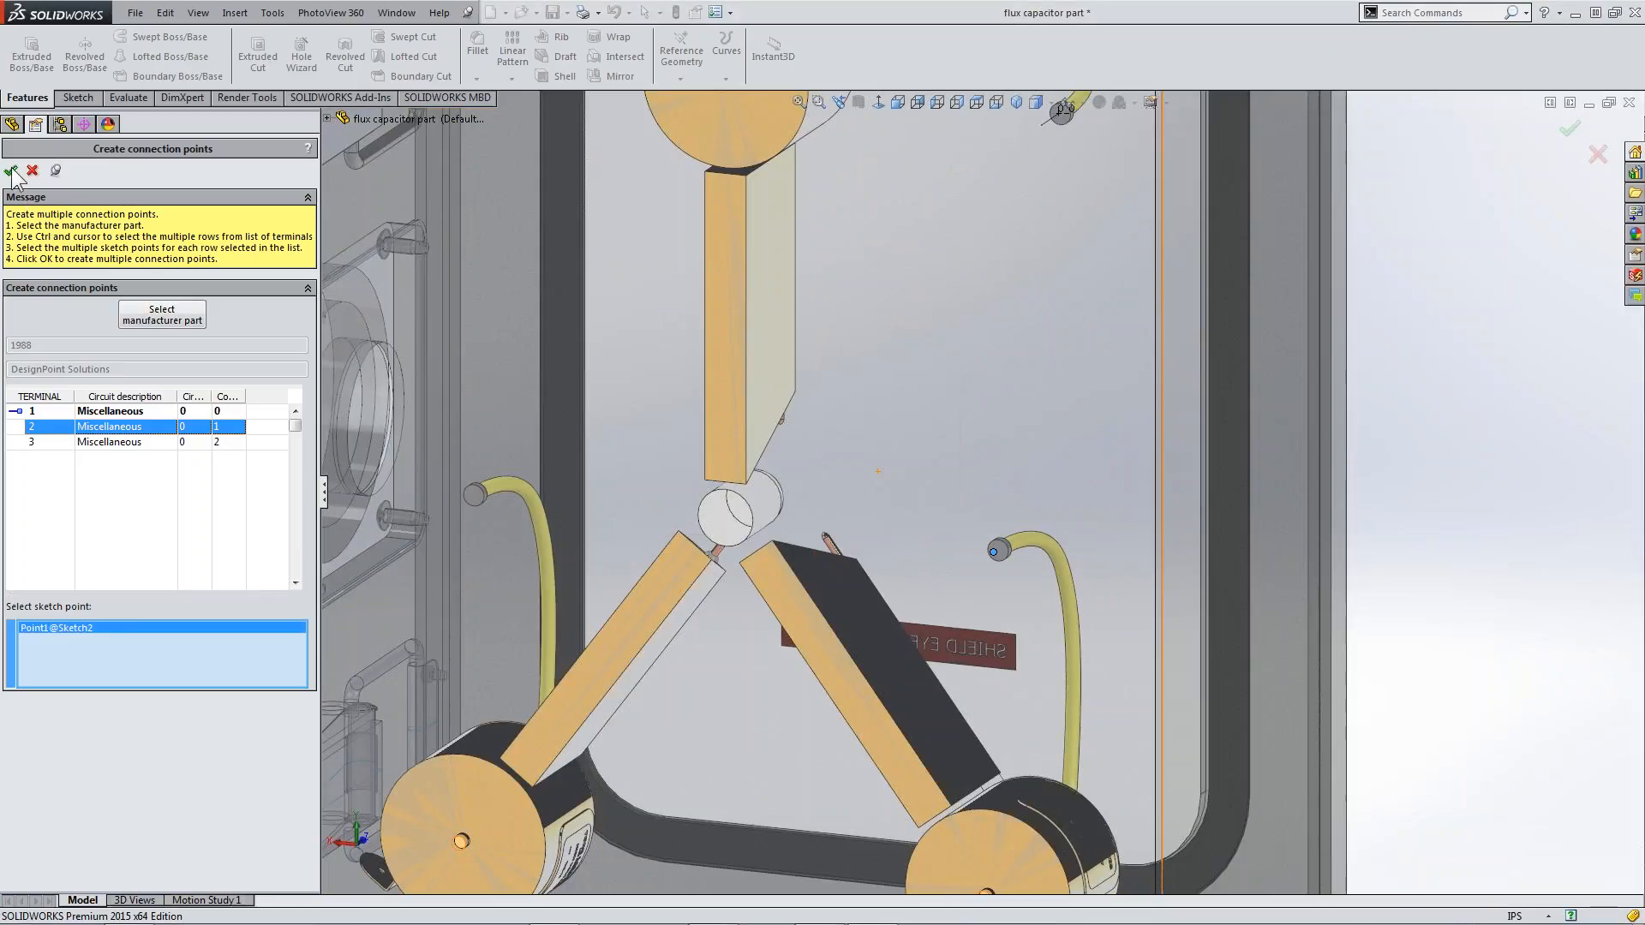
Create the connection point for terminal 3 with a new sketch point on the remaining plug wire's end face, and return to the wizard
scroll(744, 529, up, 5)
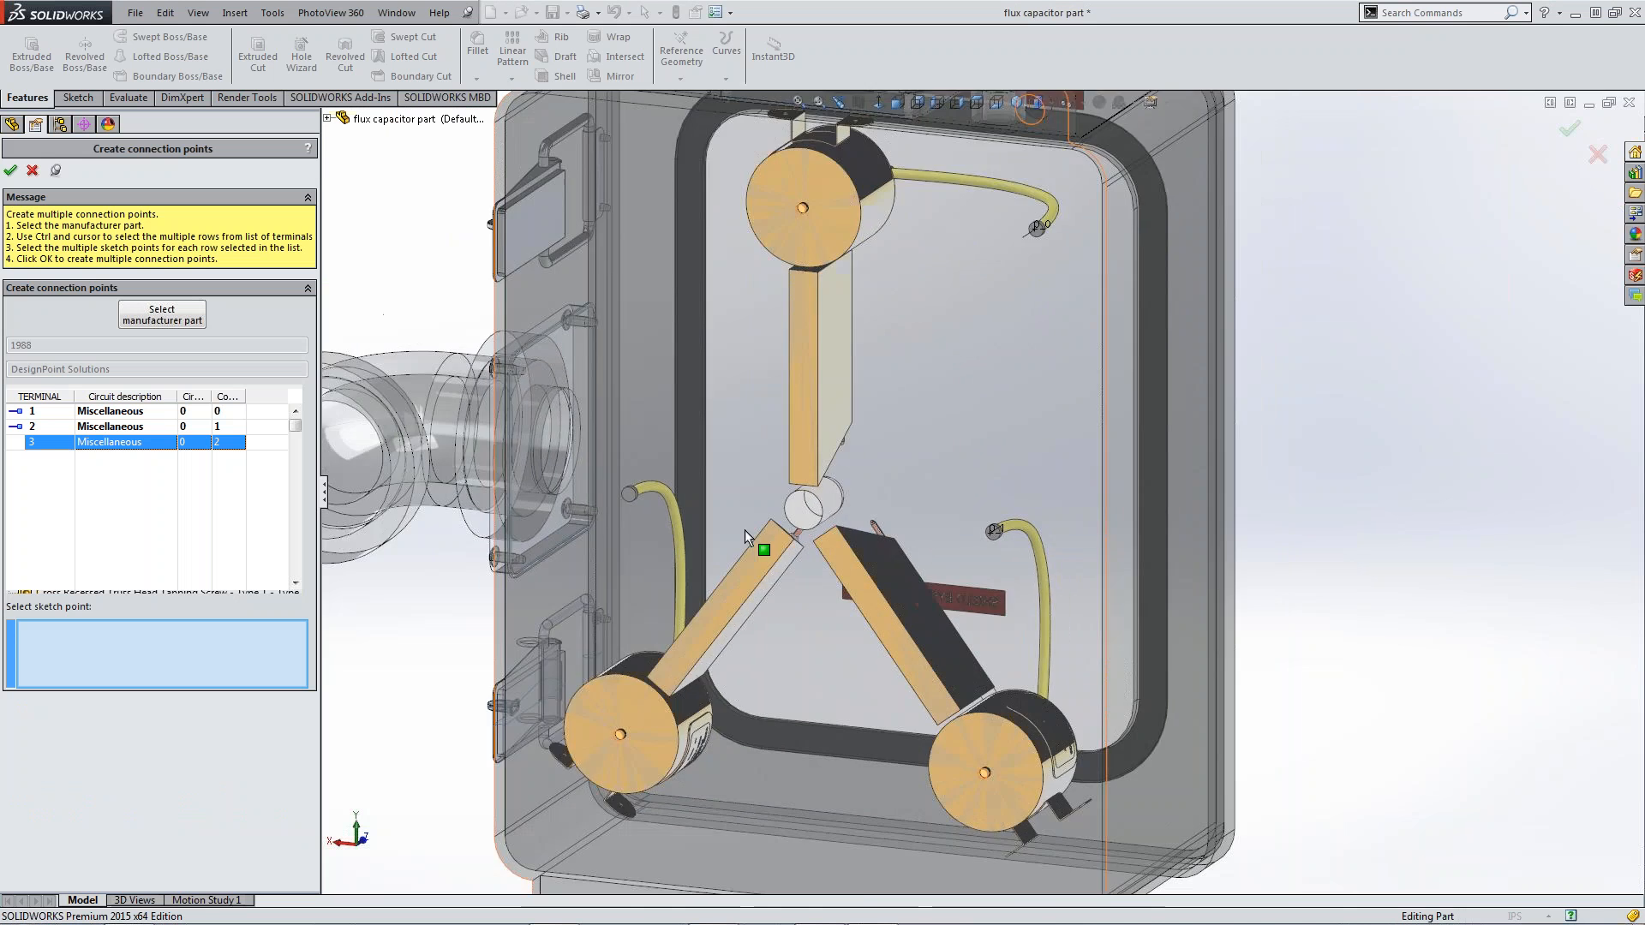
scroll(742, 505, down, 6)
click(742, 506)
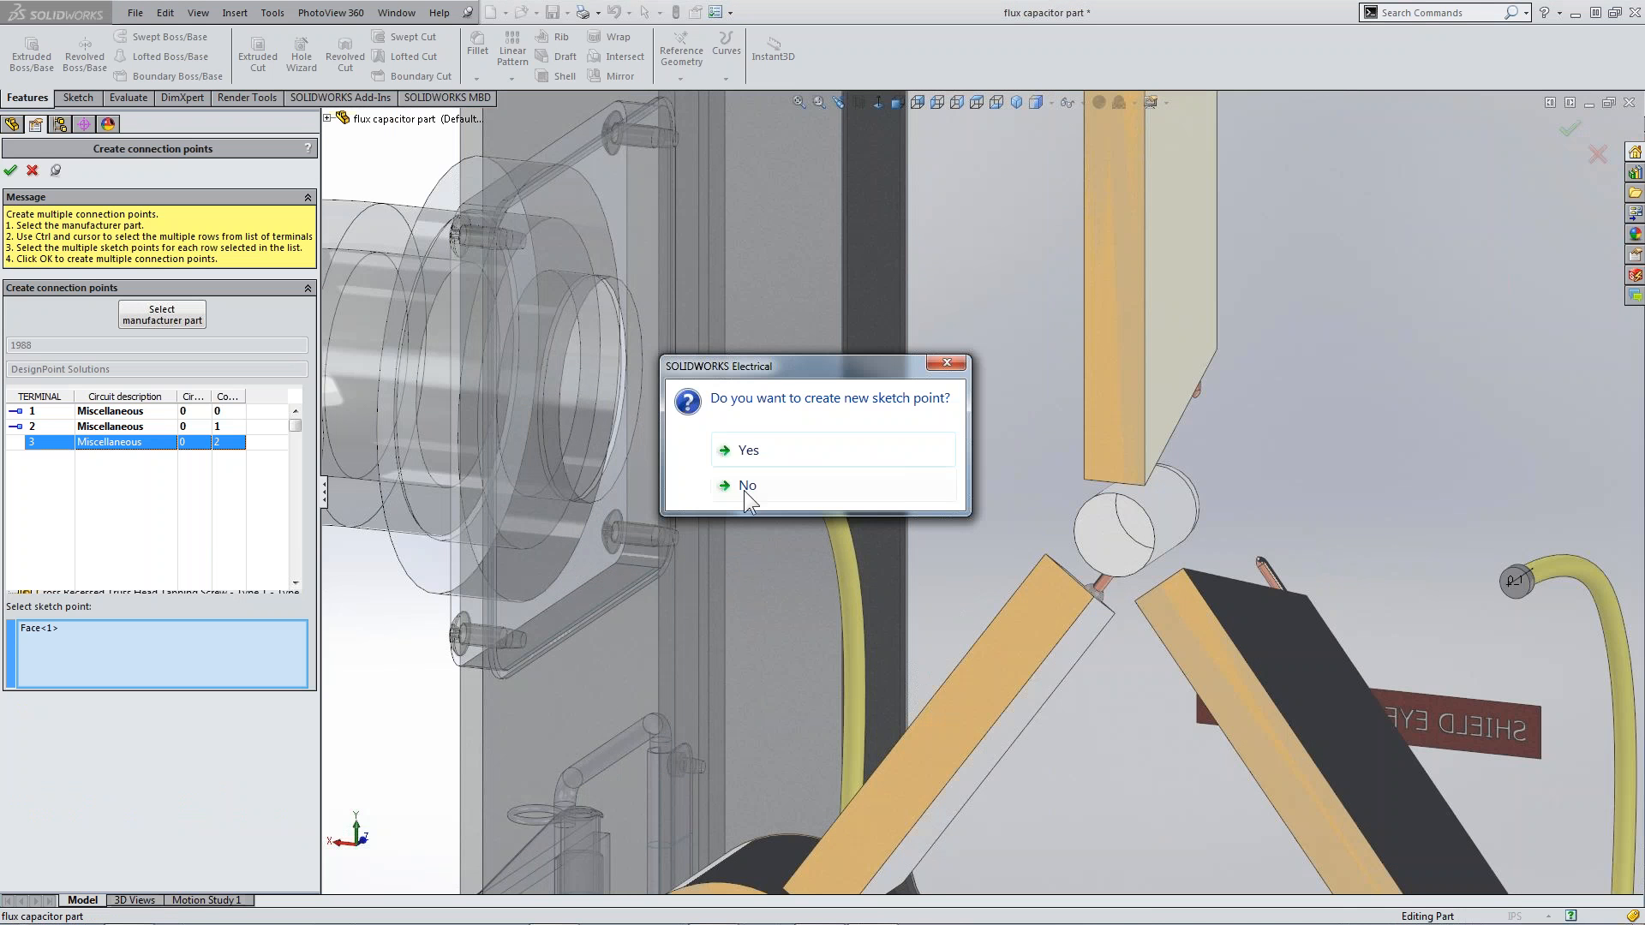
click(748, 452)
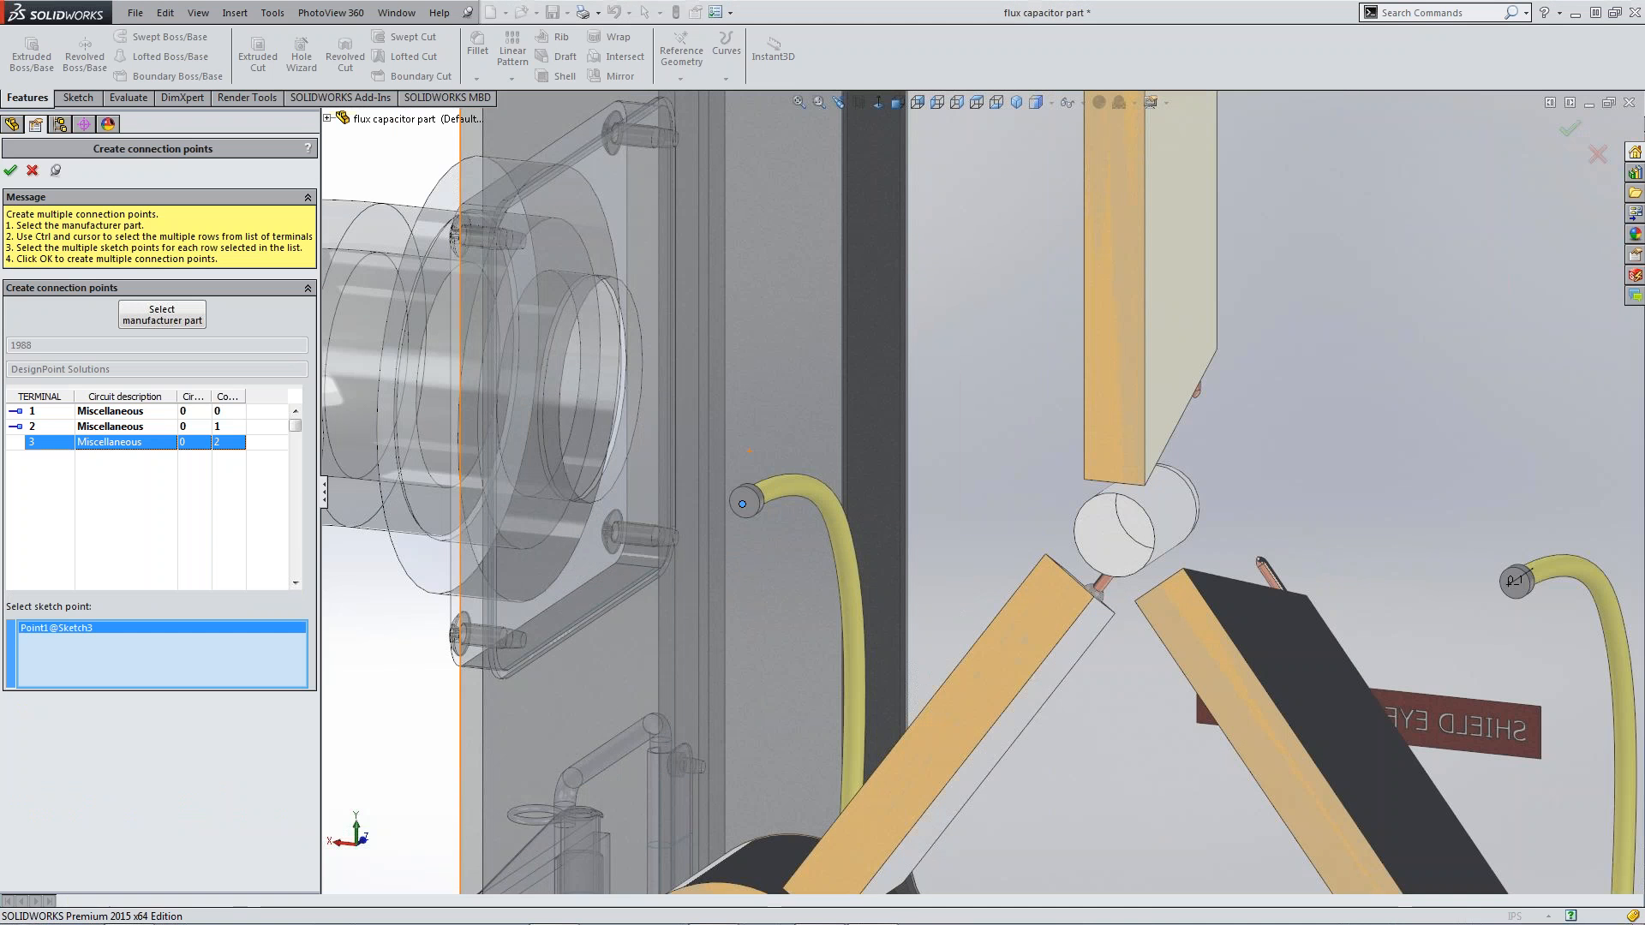
click(10, 172)
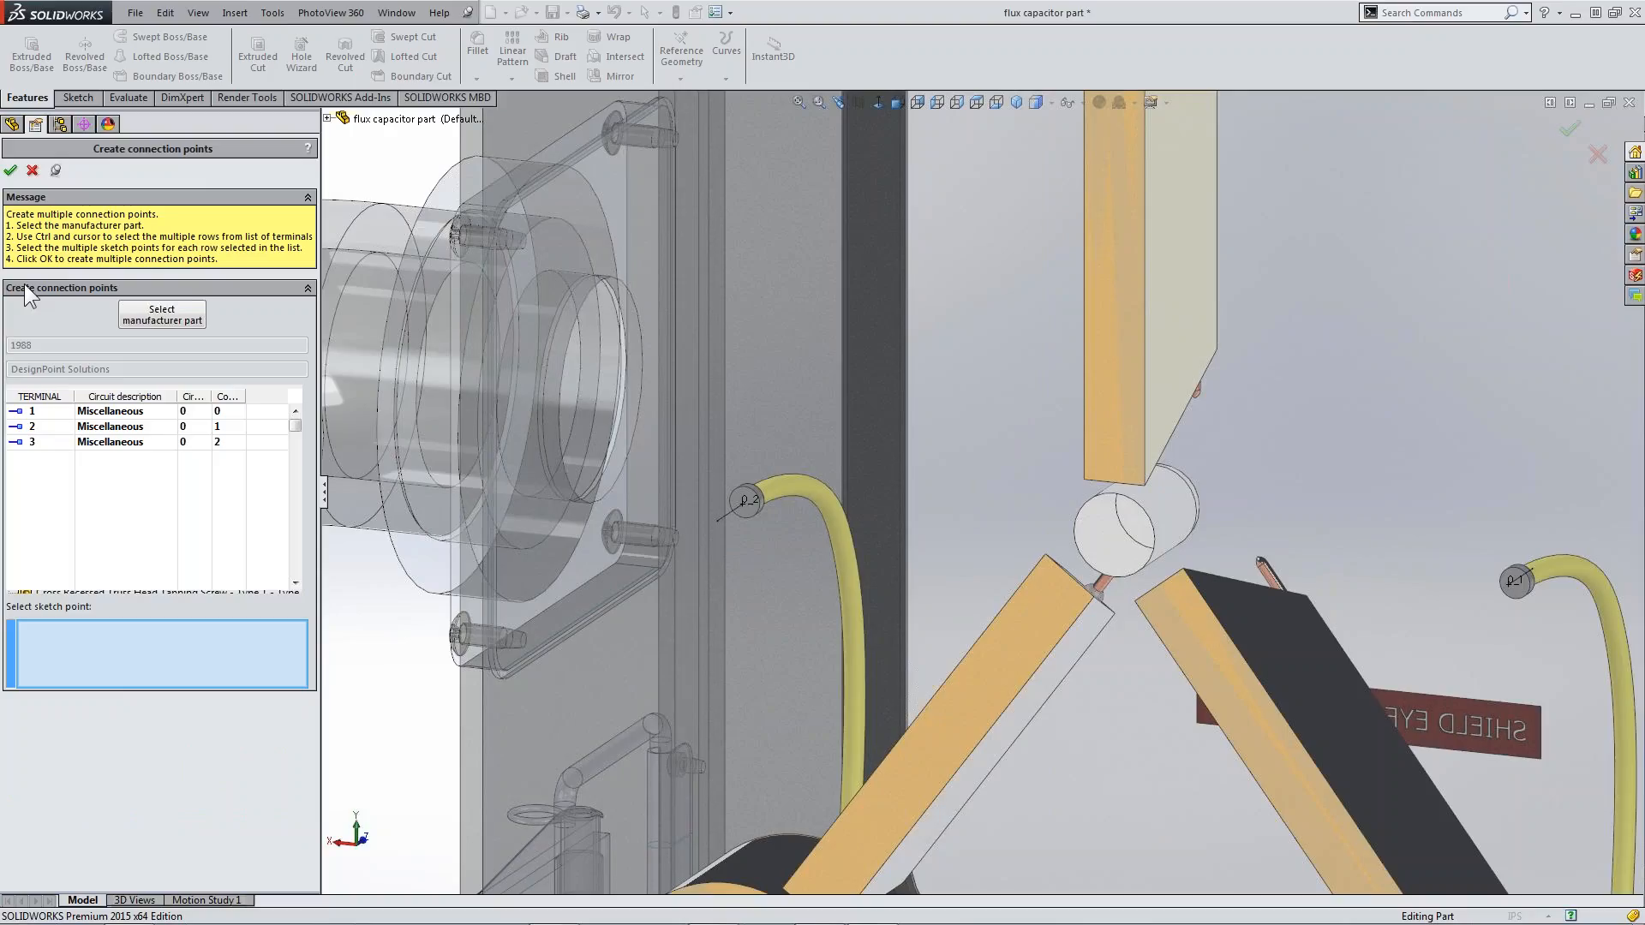
click(32, 170)
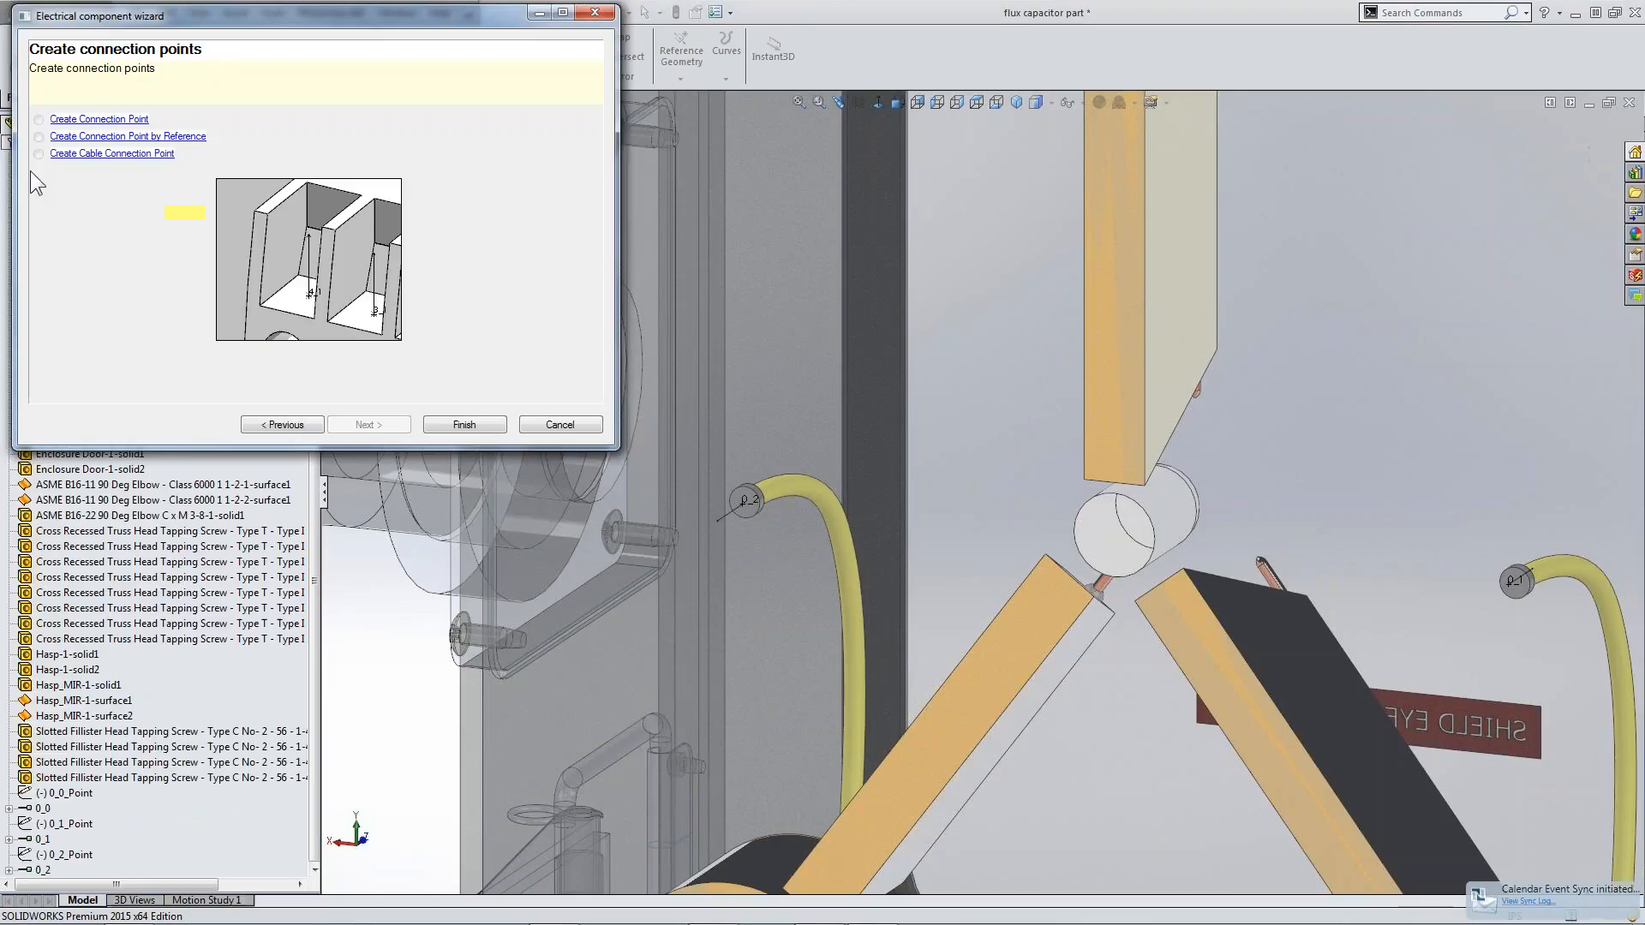
Finish the electrical component wizard and examine the new connection points at the ends of the three plug wires
click(497, 423)
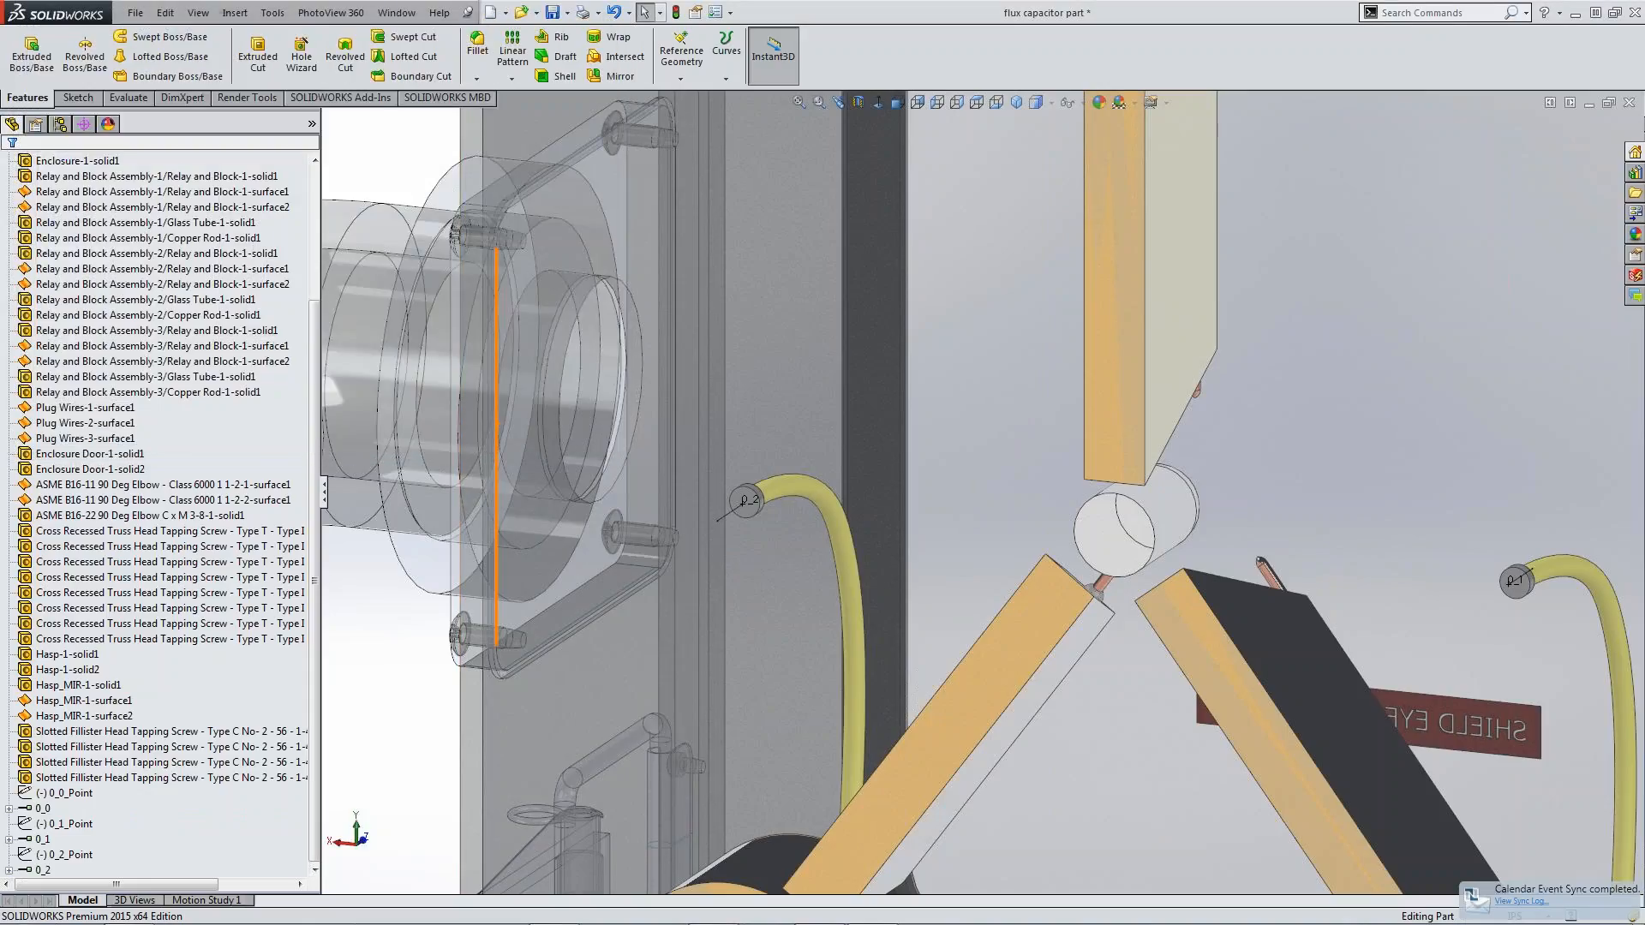
scroll(719, 501, down, 5)
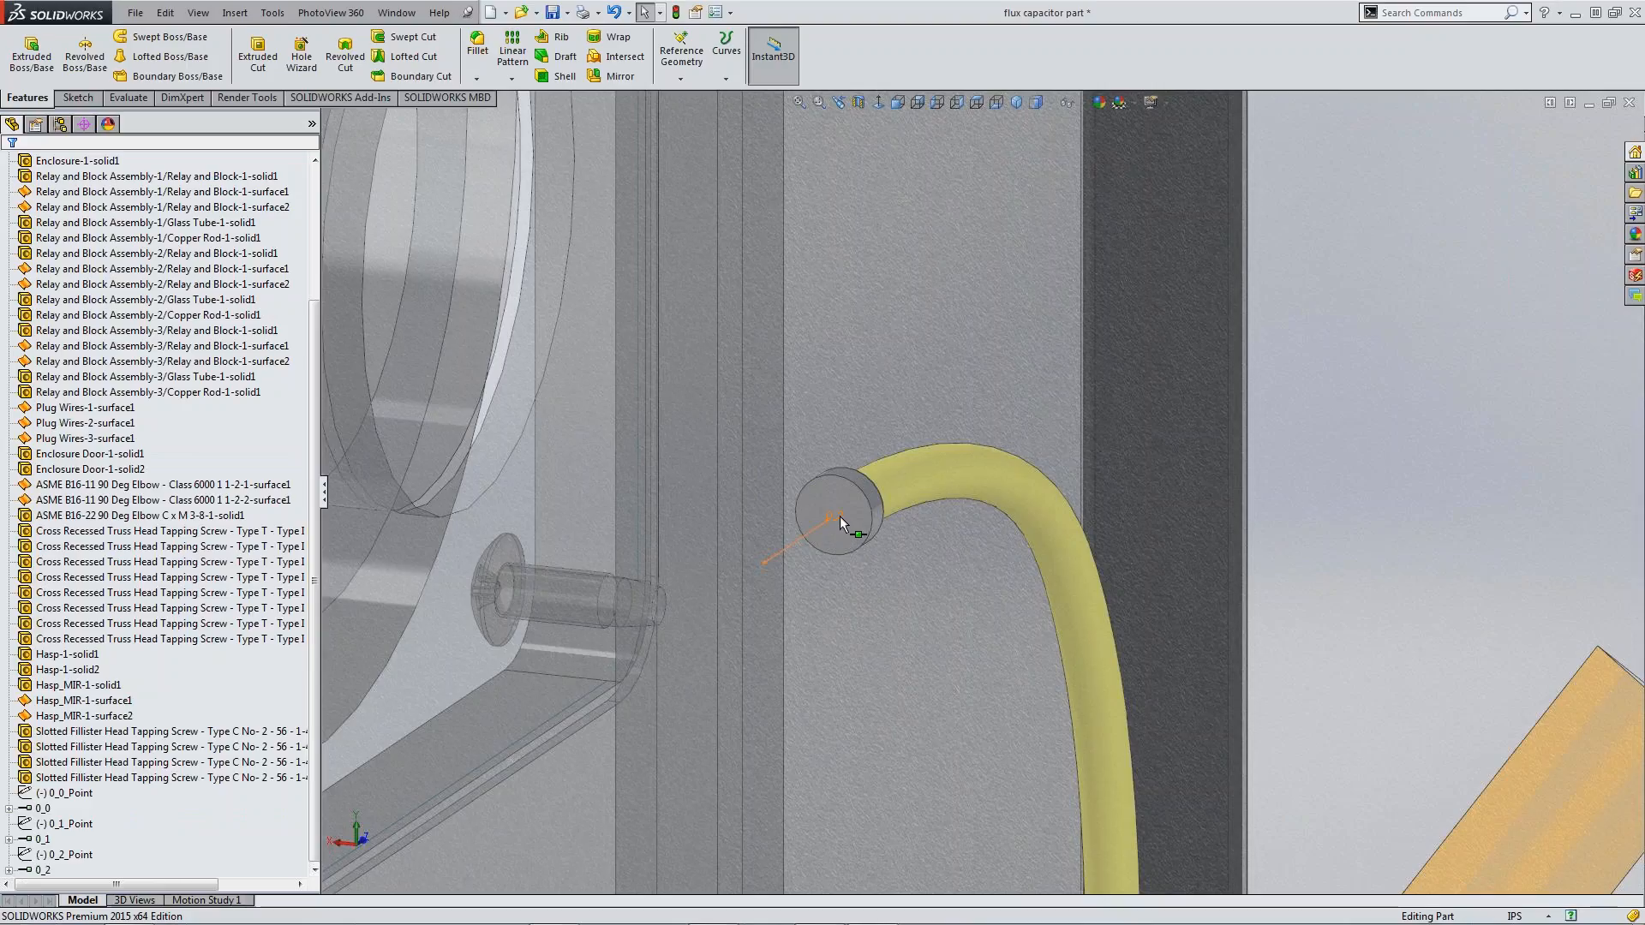
scroll(833, 522, up, 2)
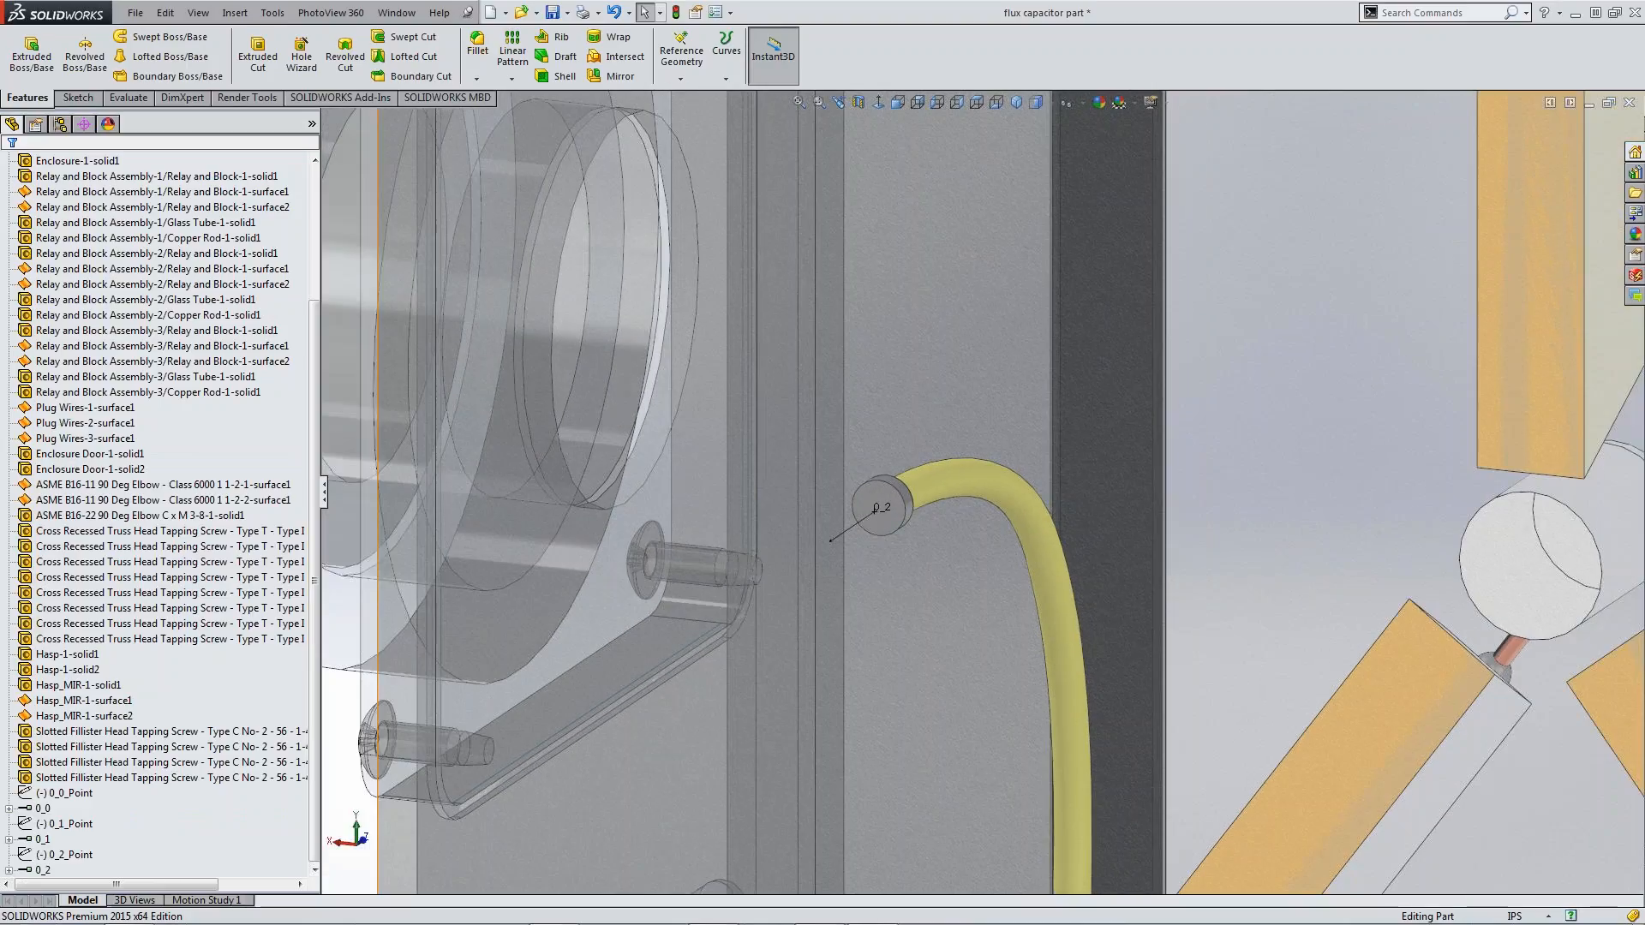
key(f)
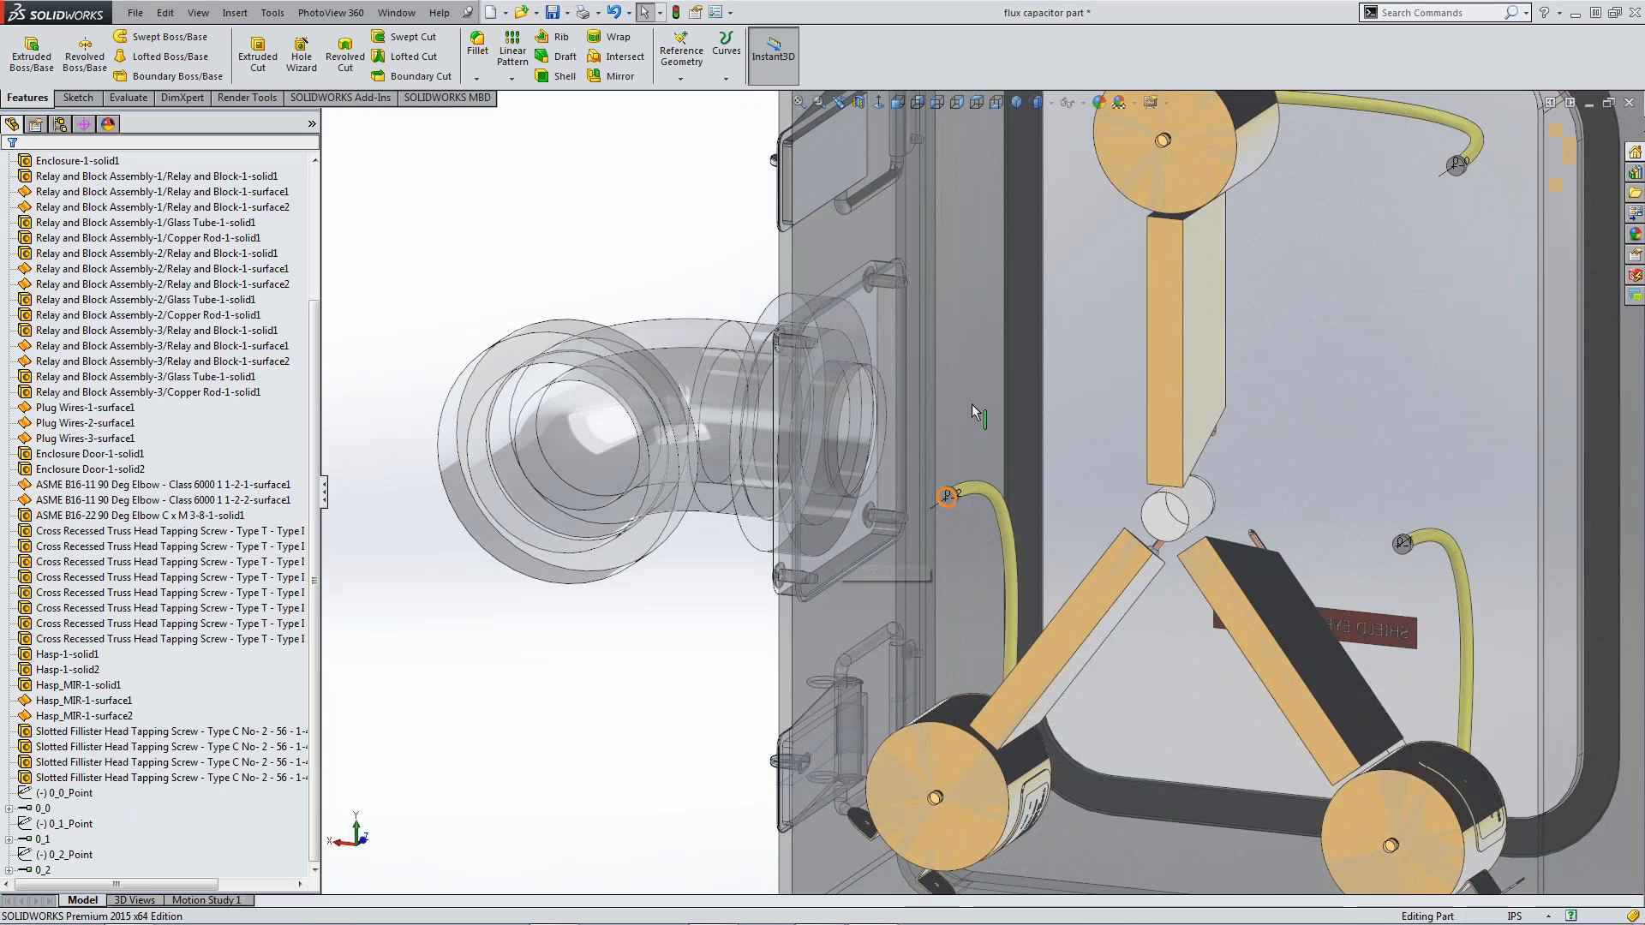
scroll(1144, 311, down, 5)
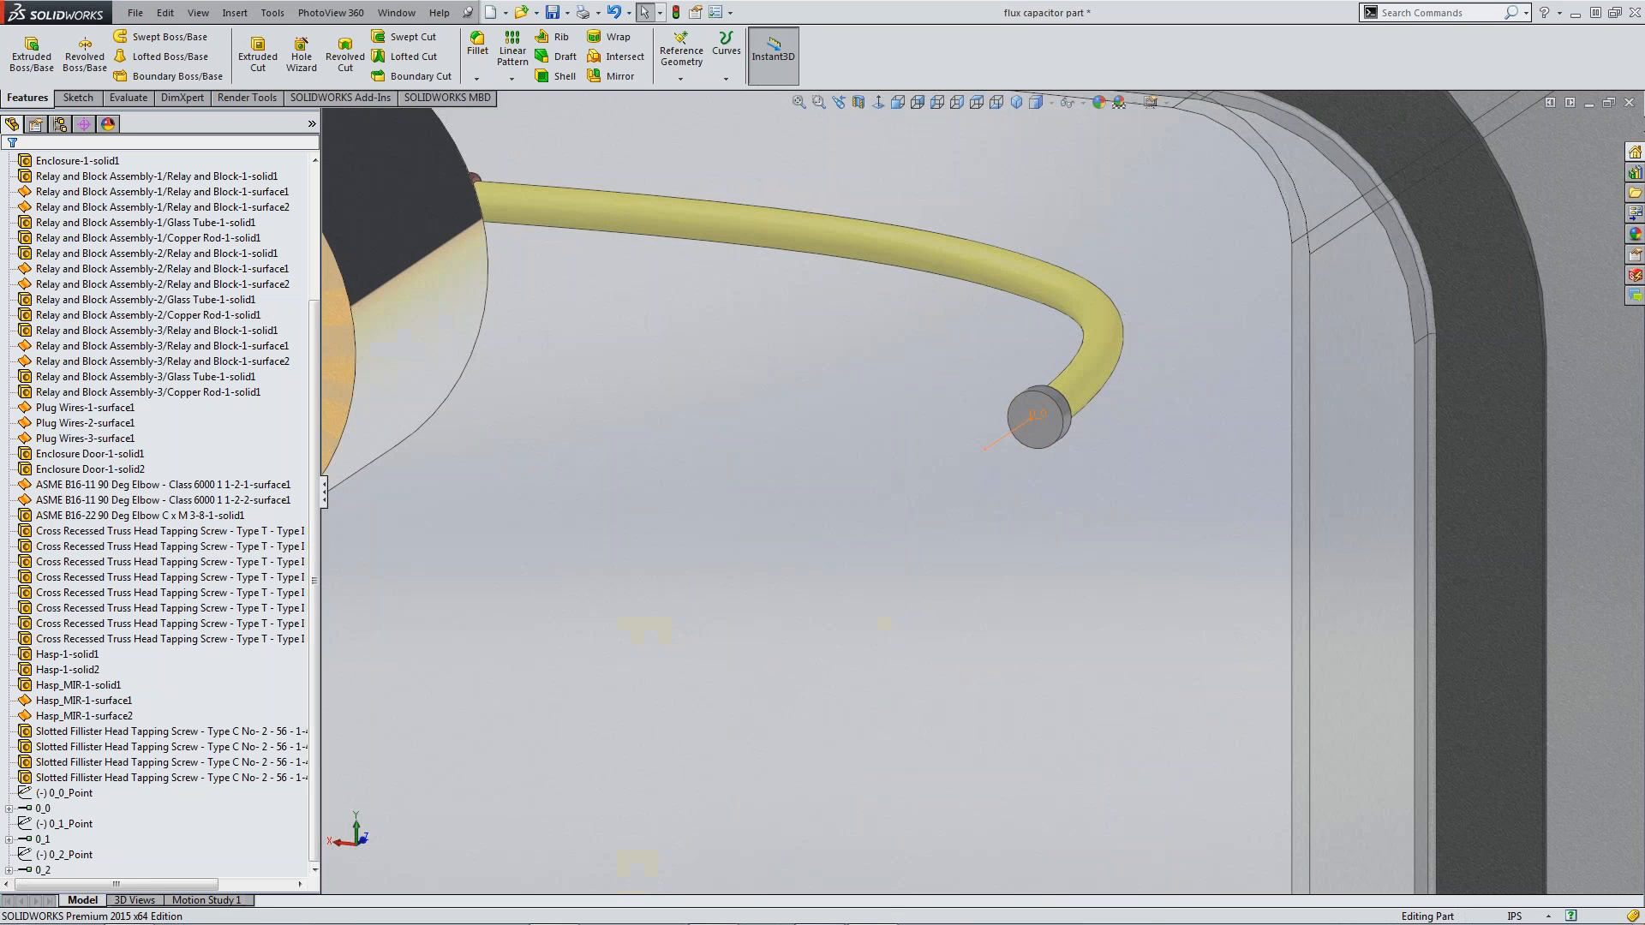
right_click(1046, 417)
click(994, 468)
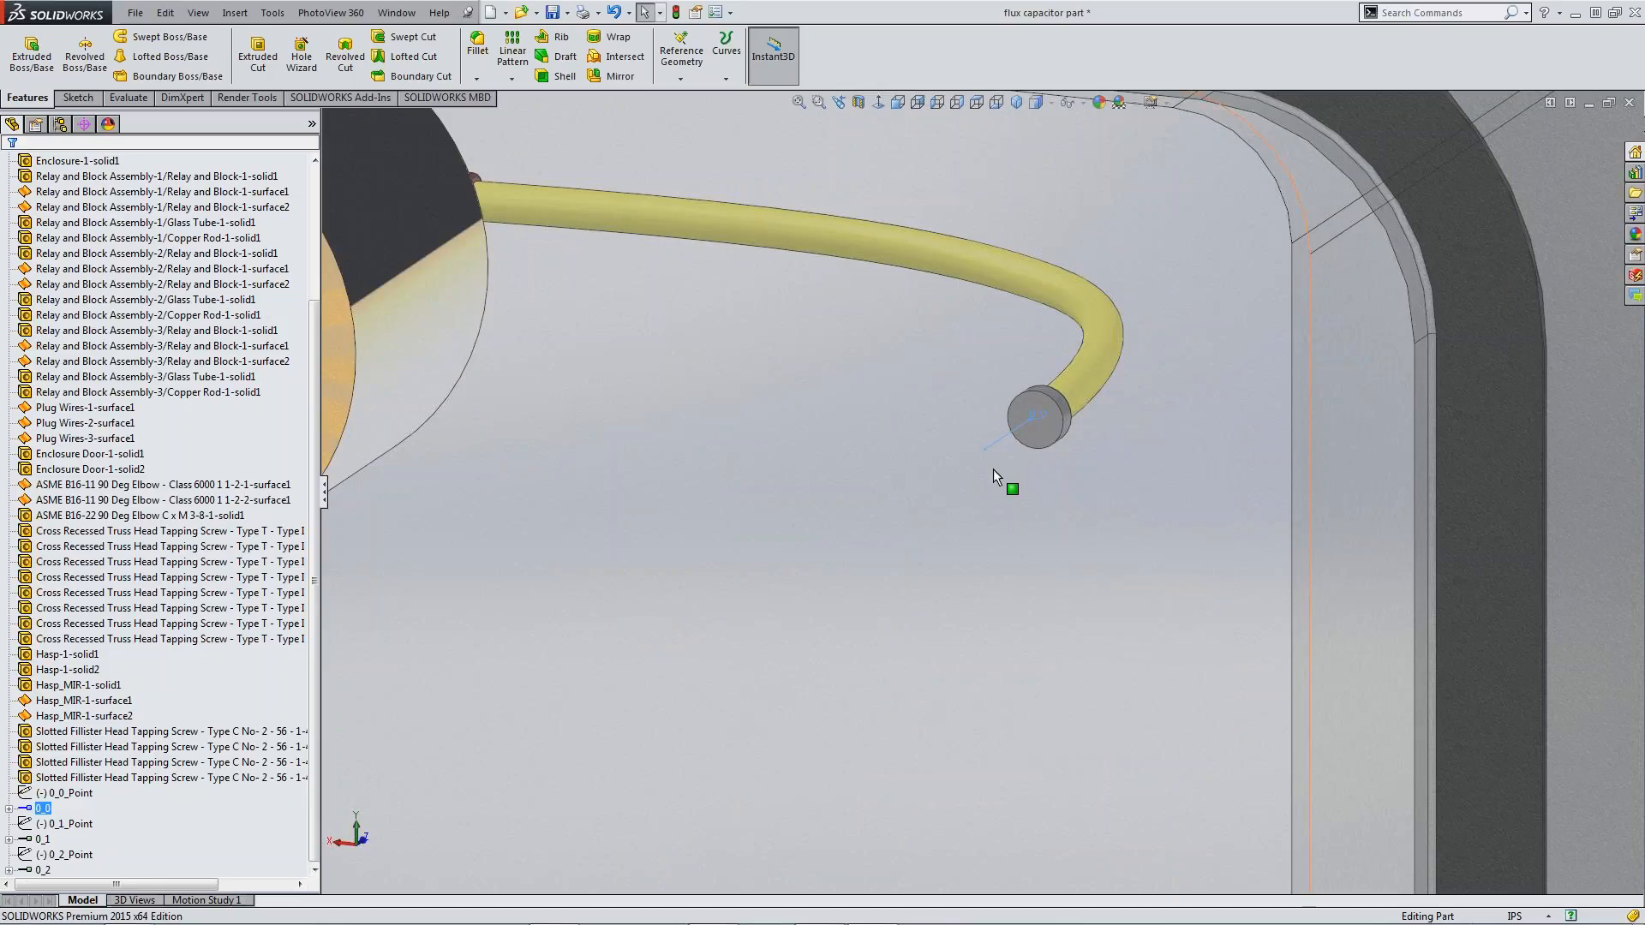
click(1029, 577)
scroll(1030, 577, up, 6)
click(1241, 590)
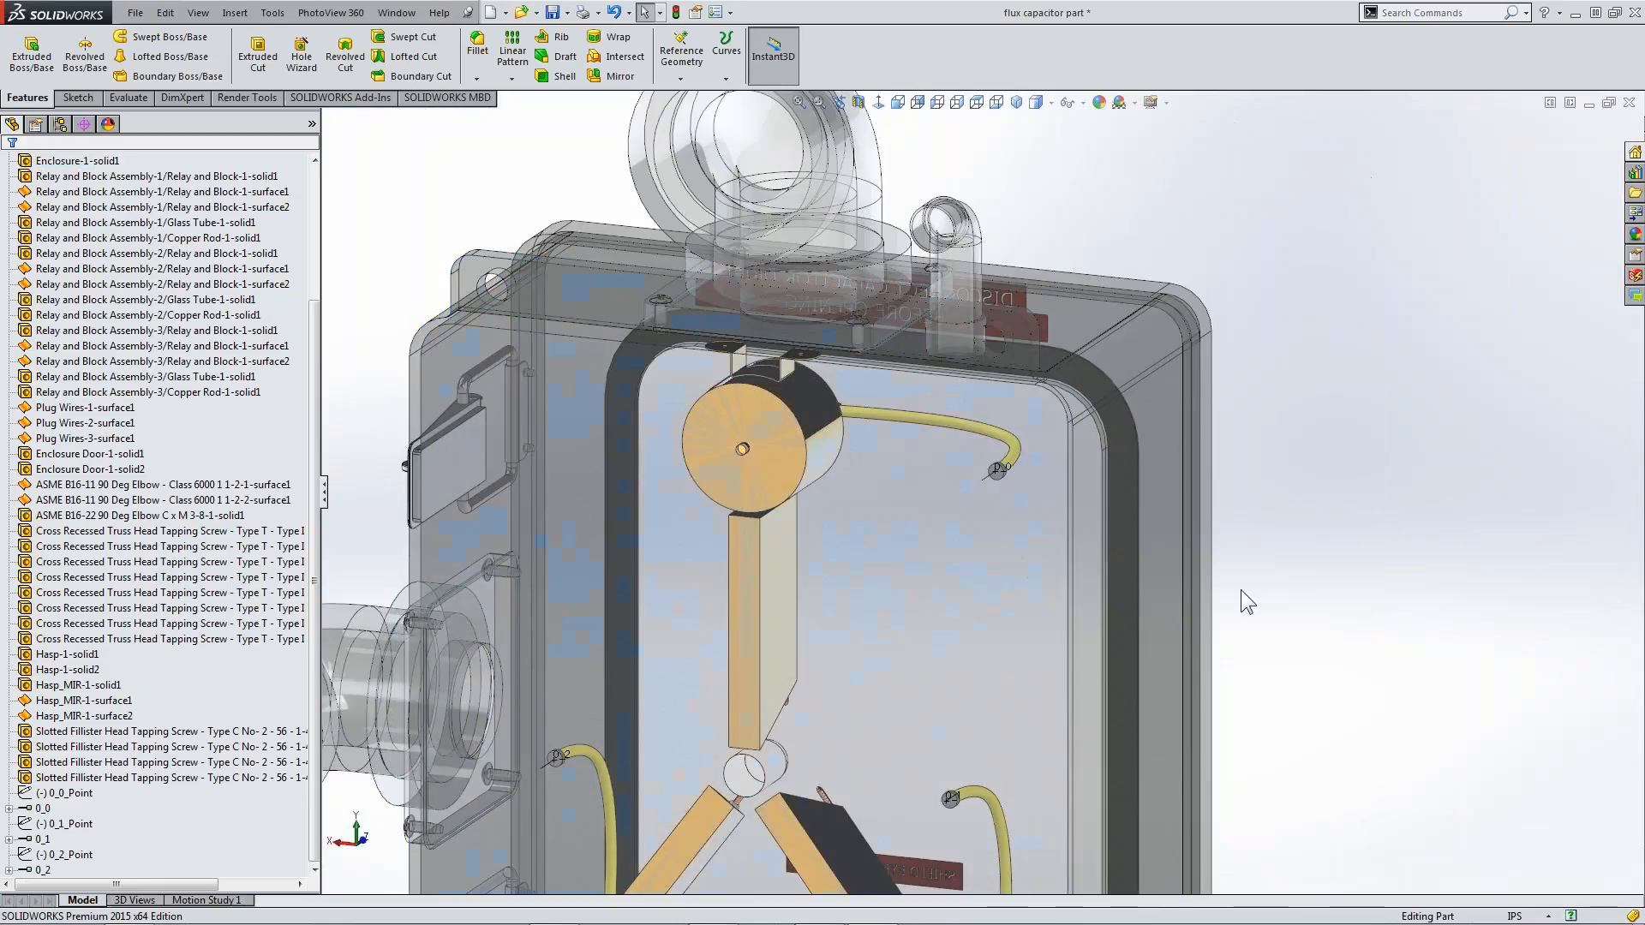
scroll(1226, 589, up, 2)
key(f)
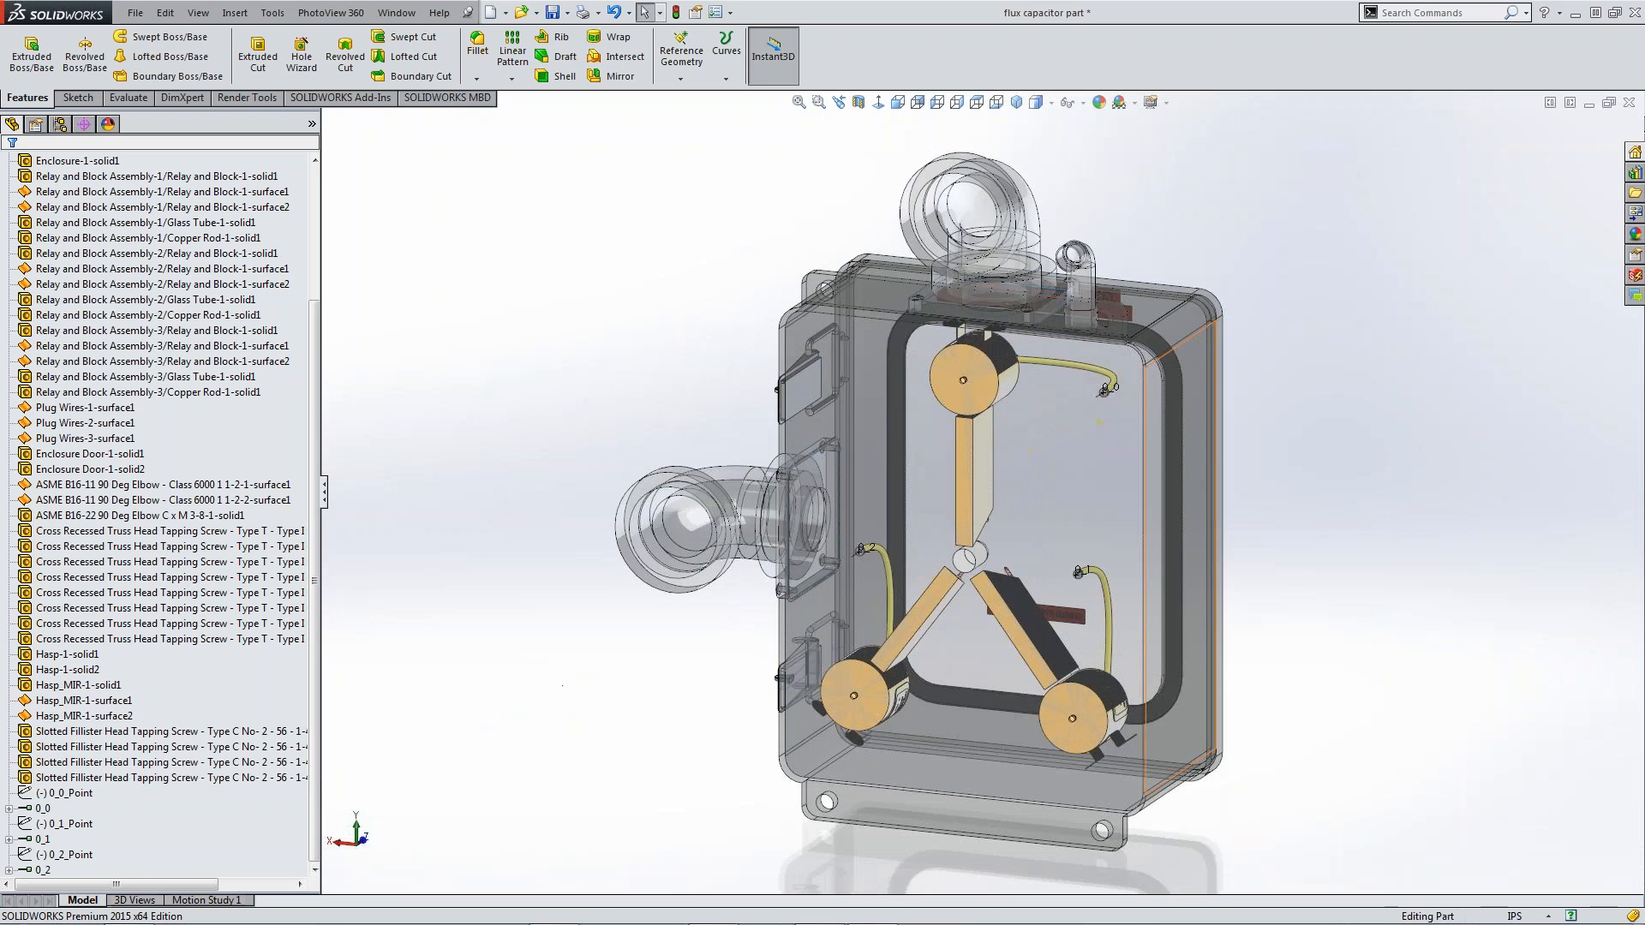
Rebuild and save the flux capacitor part
middle_drag(1121, 620, 793, 612)
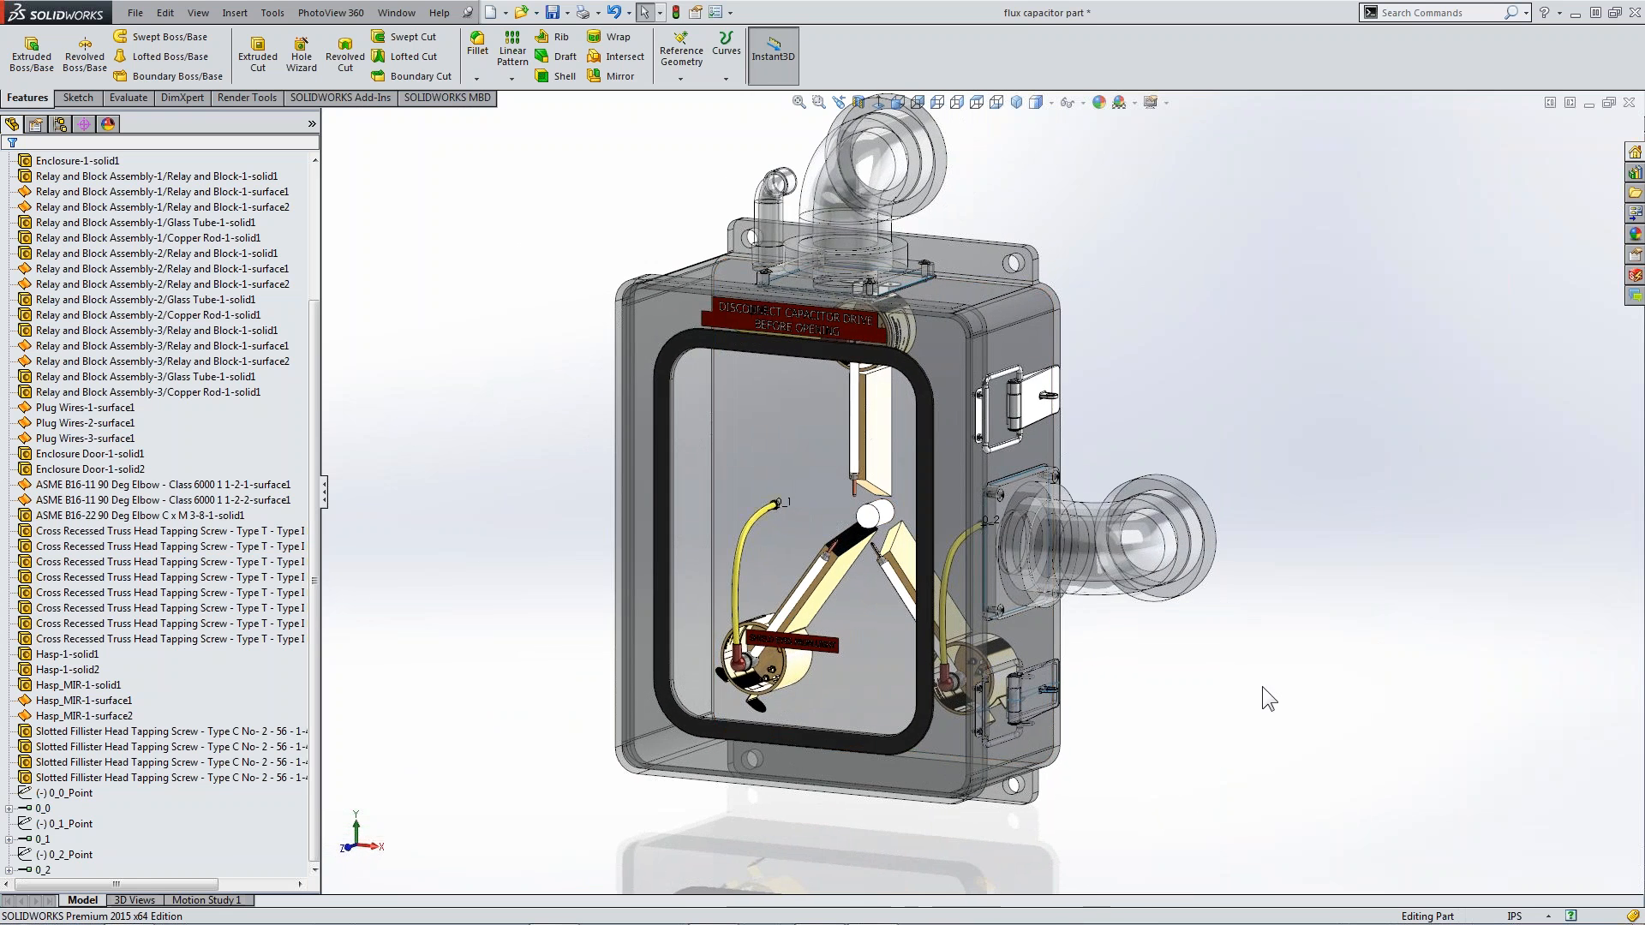
key(ctrl+s)
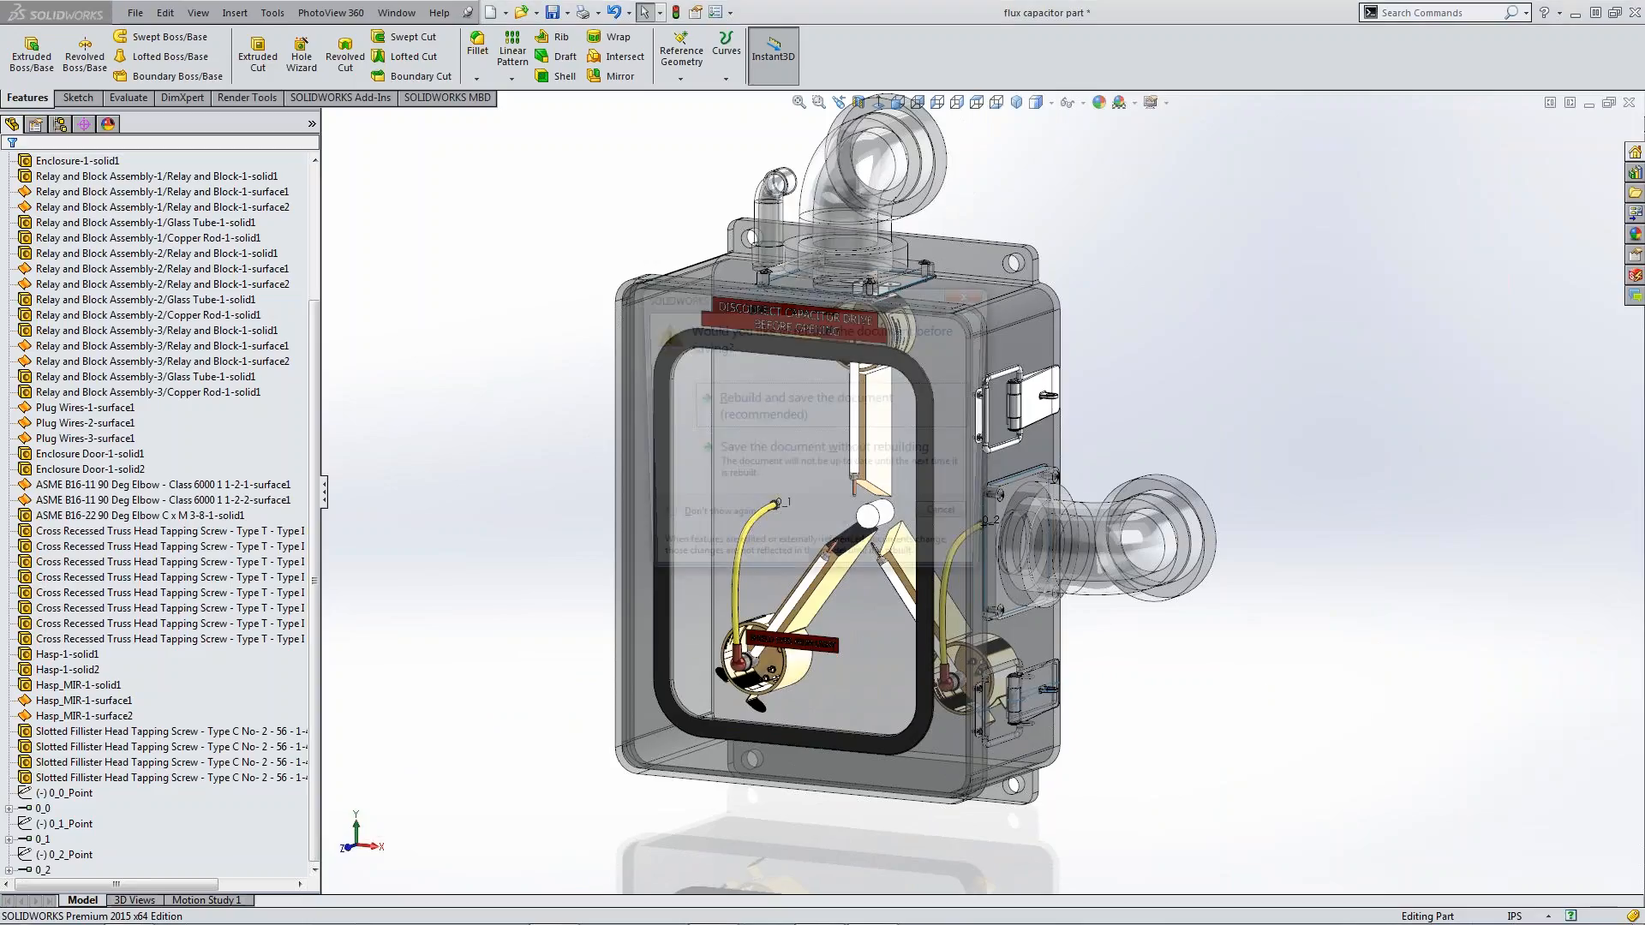
click(765, 422)
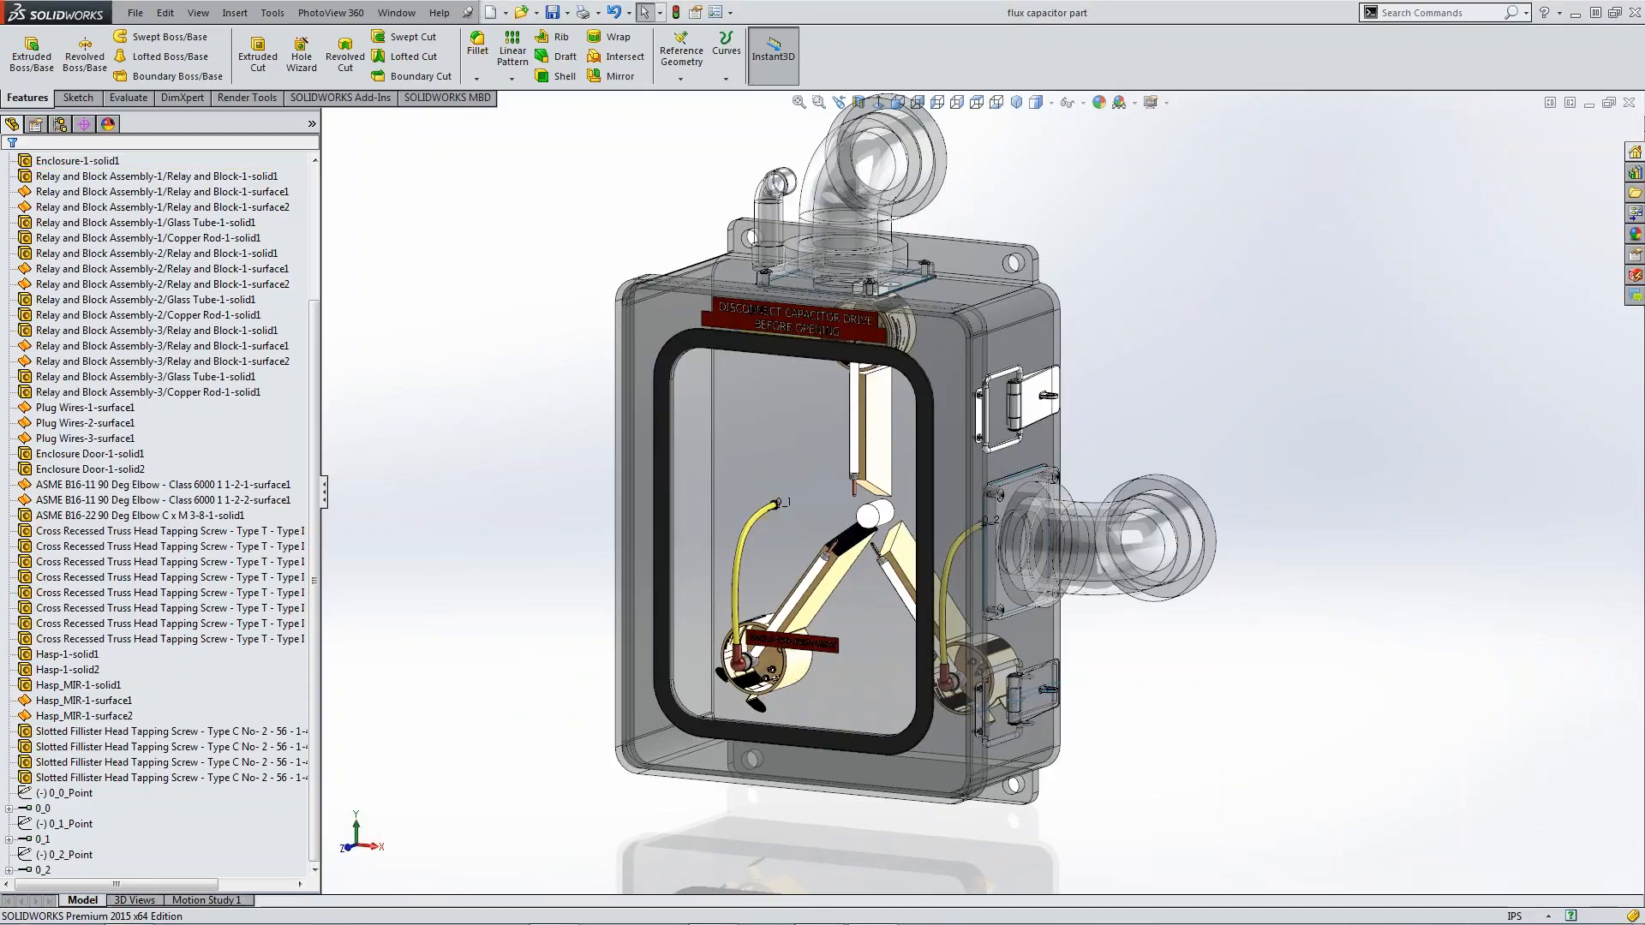
Look up the Program Data > SOLIDWORKS Electrical > SolidWorks > sldPrt folder as a Save As location, and leave without saving a copy
drag(332, 499, 190, 498)
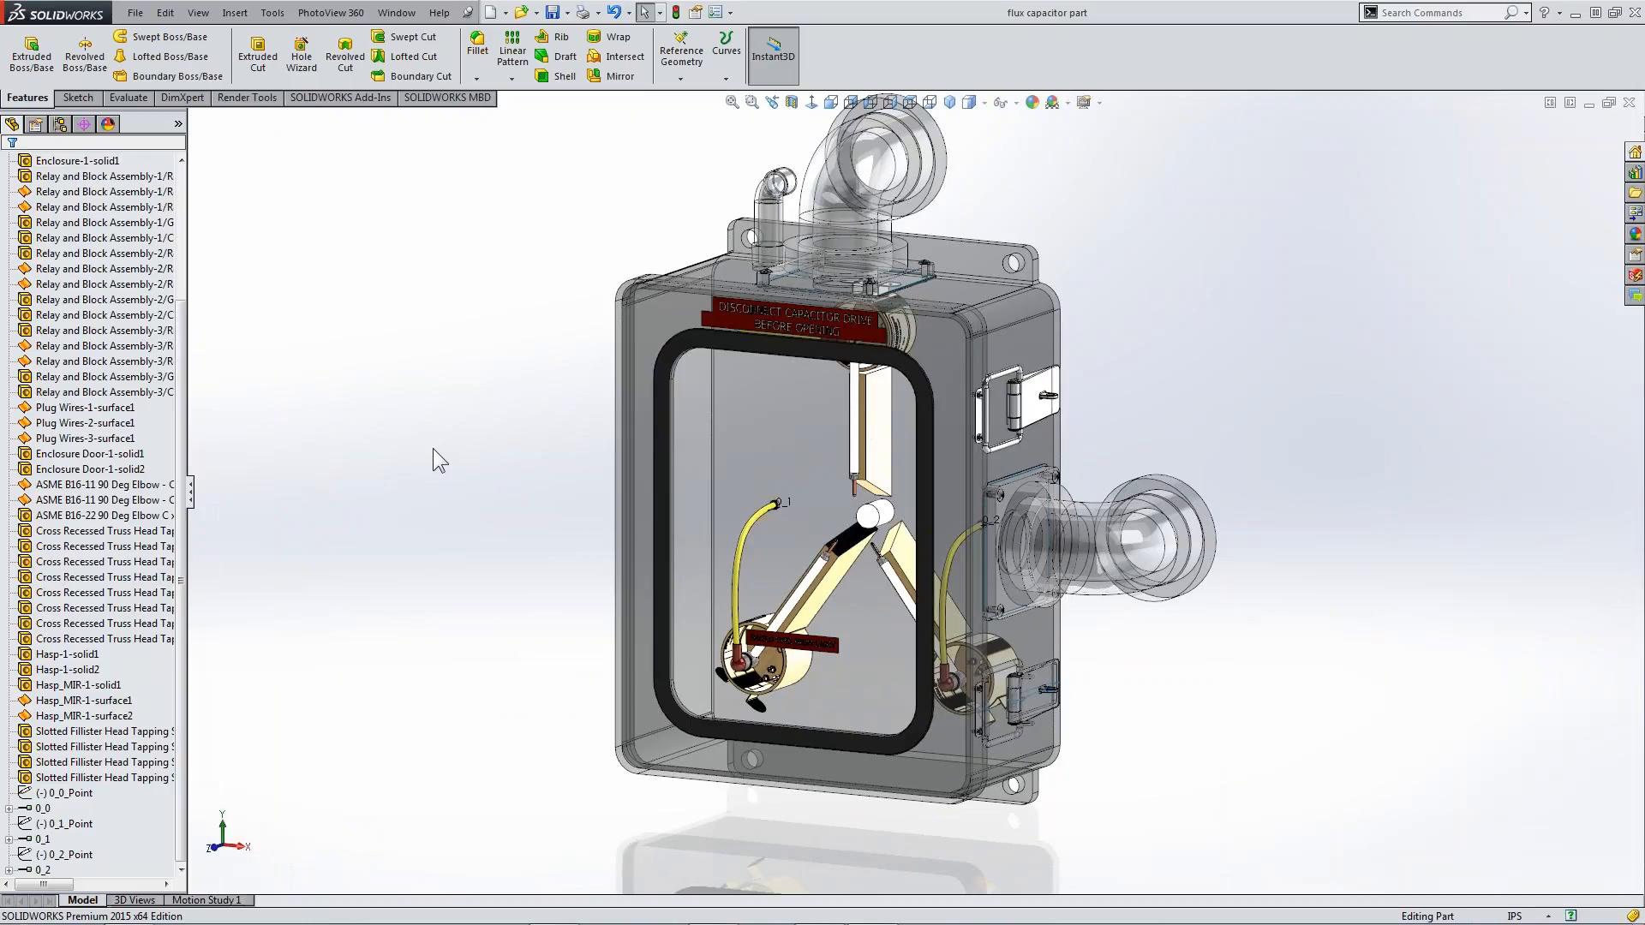
click(135, 14)
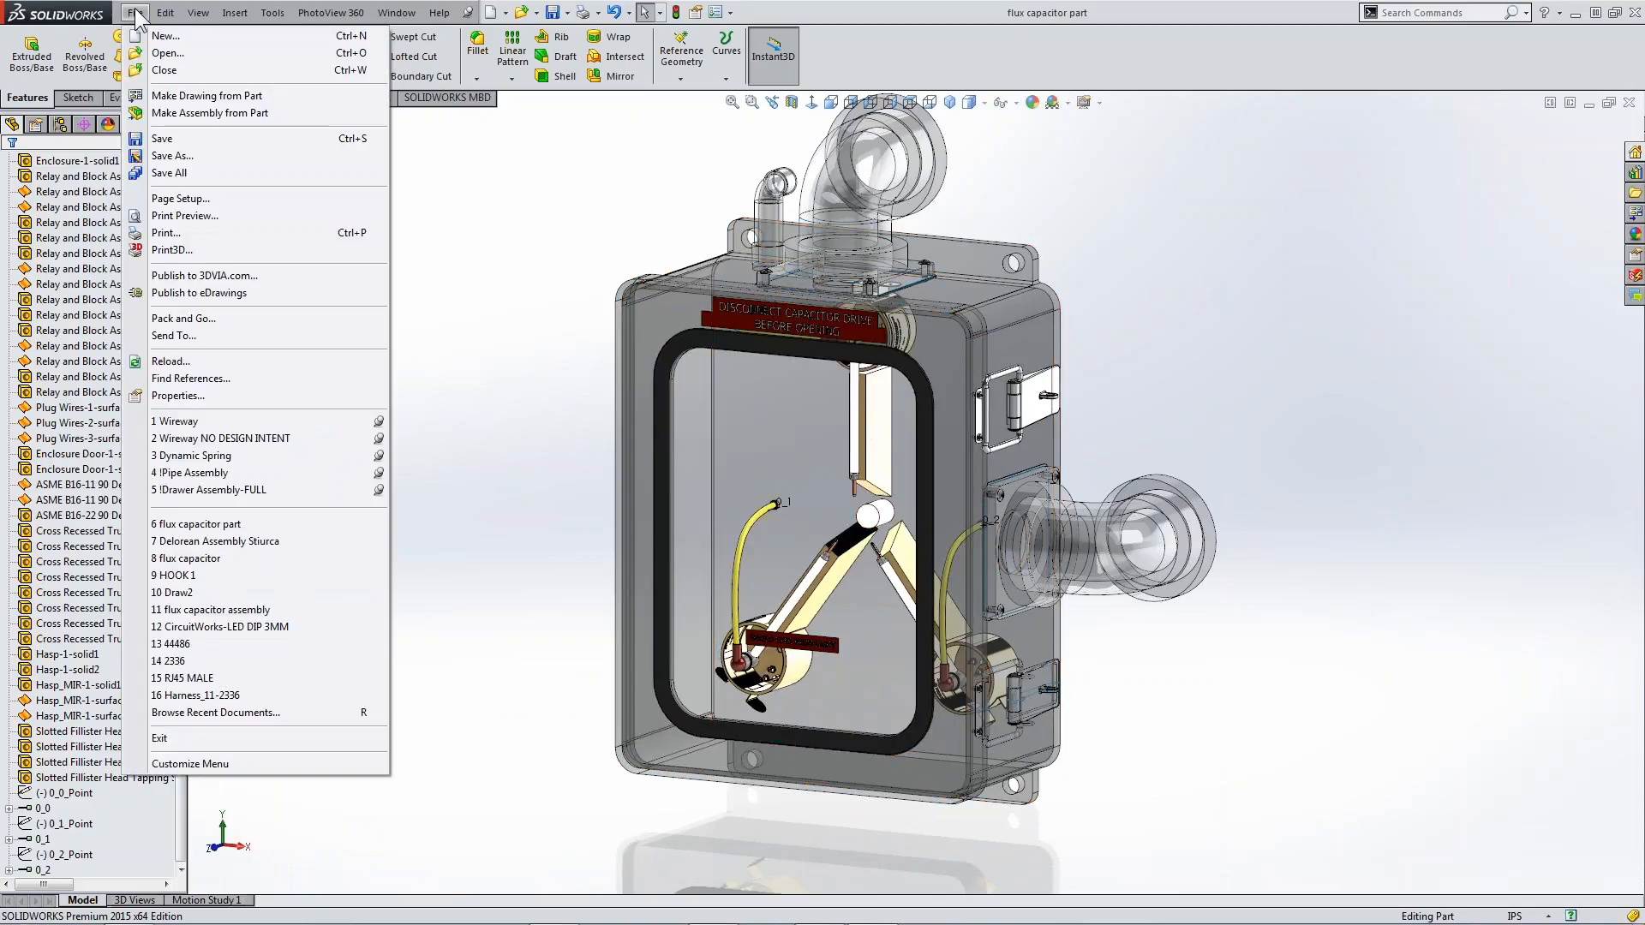
click(185, 157)
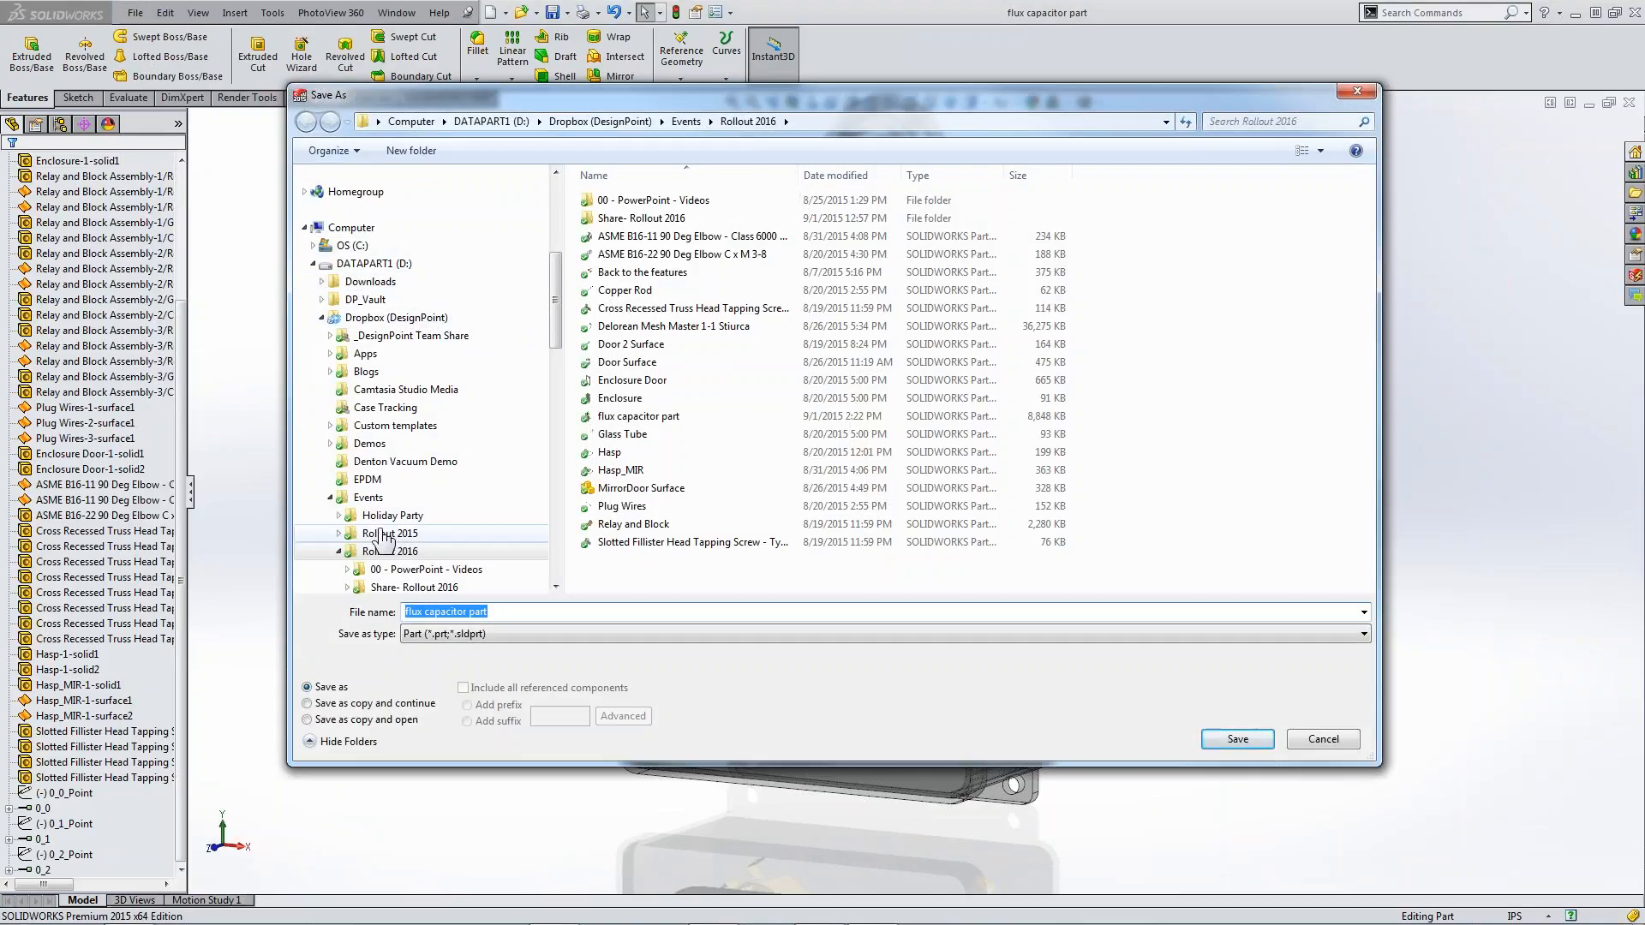
click(330, 497)
drag(554, 339, 555, 387)
click(421, 510)
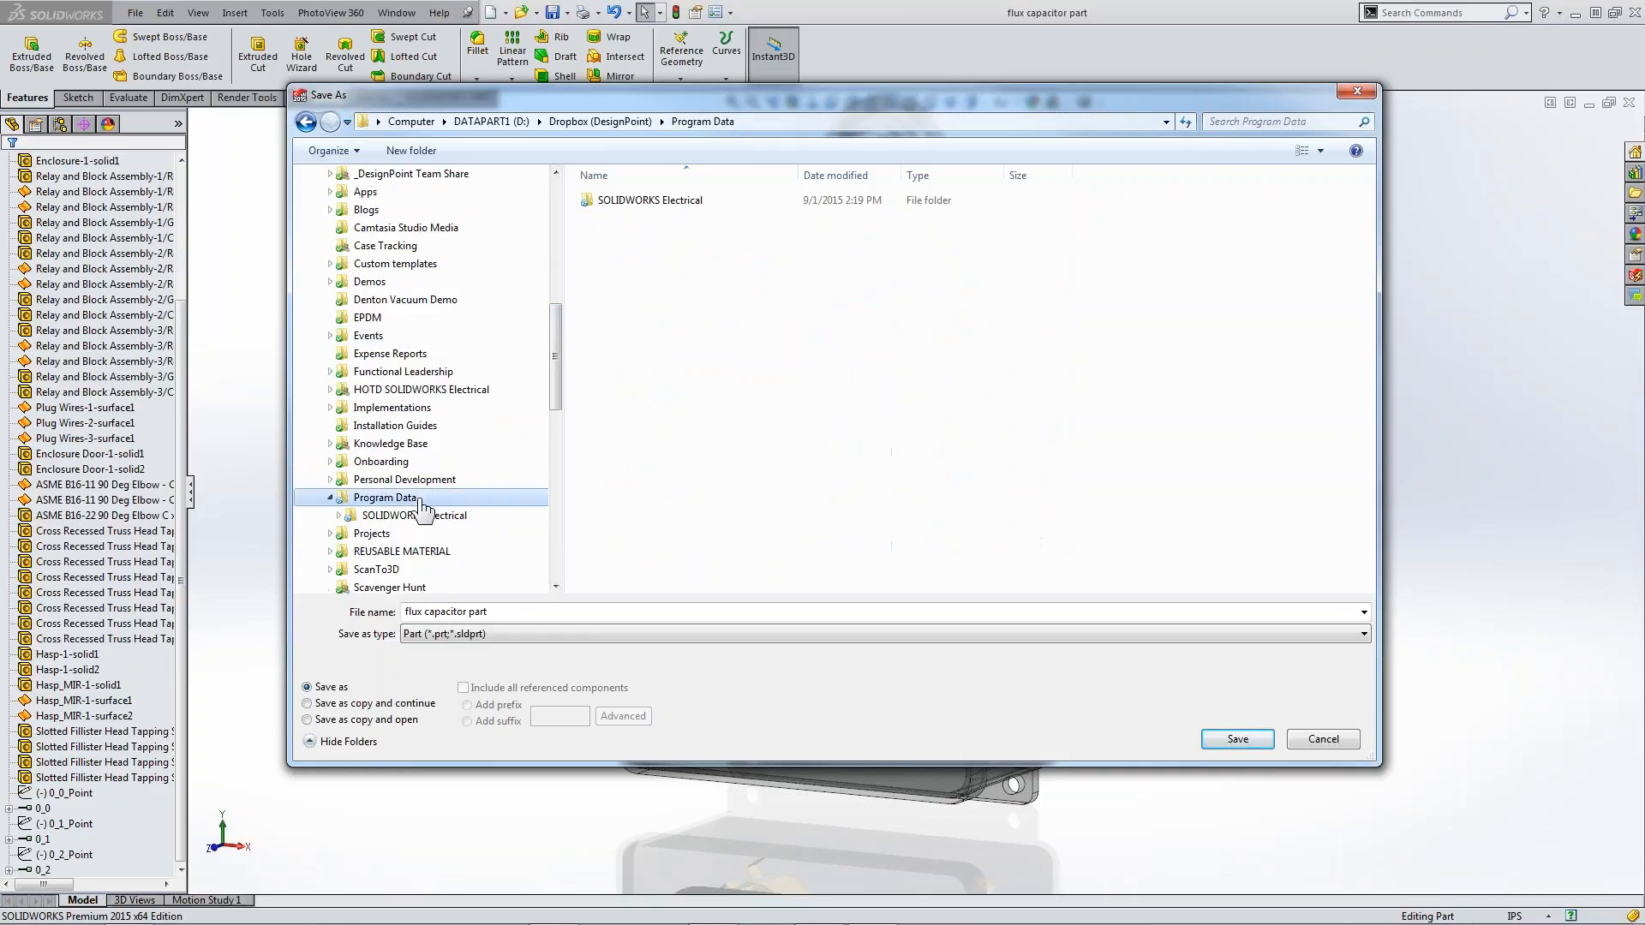
double_click(661, 203)
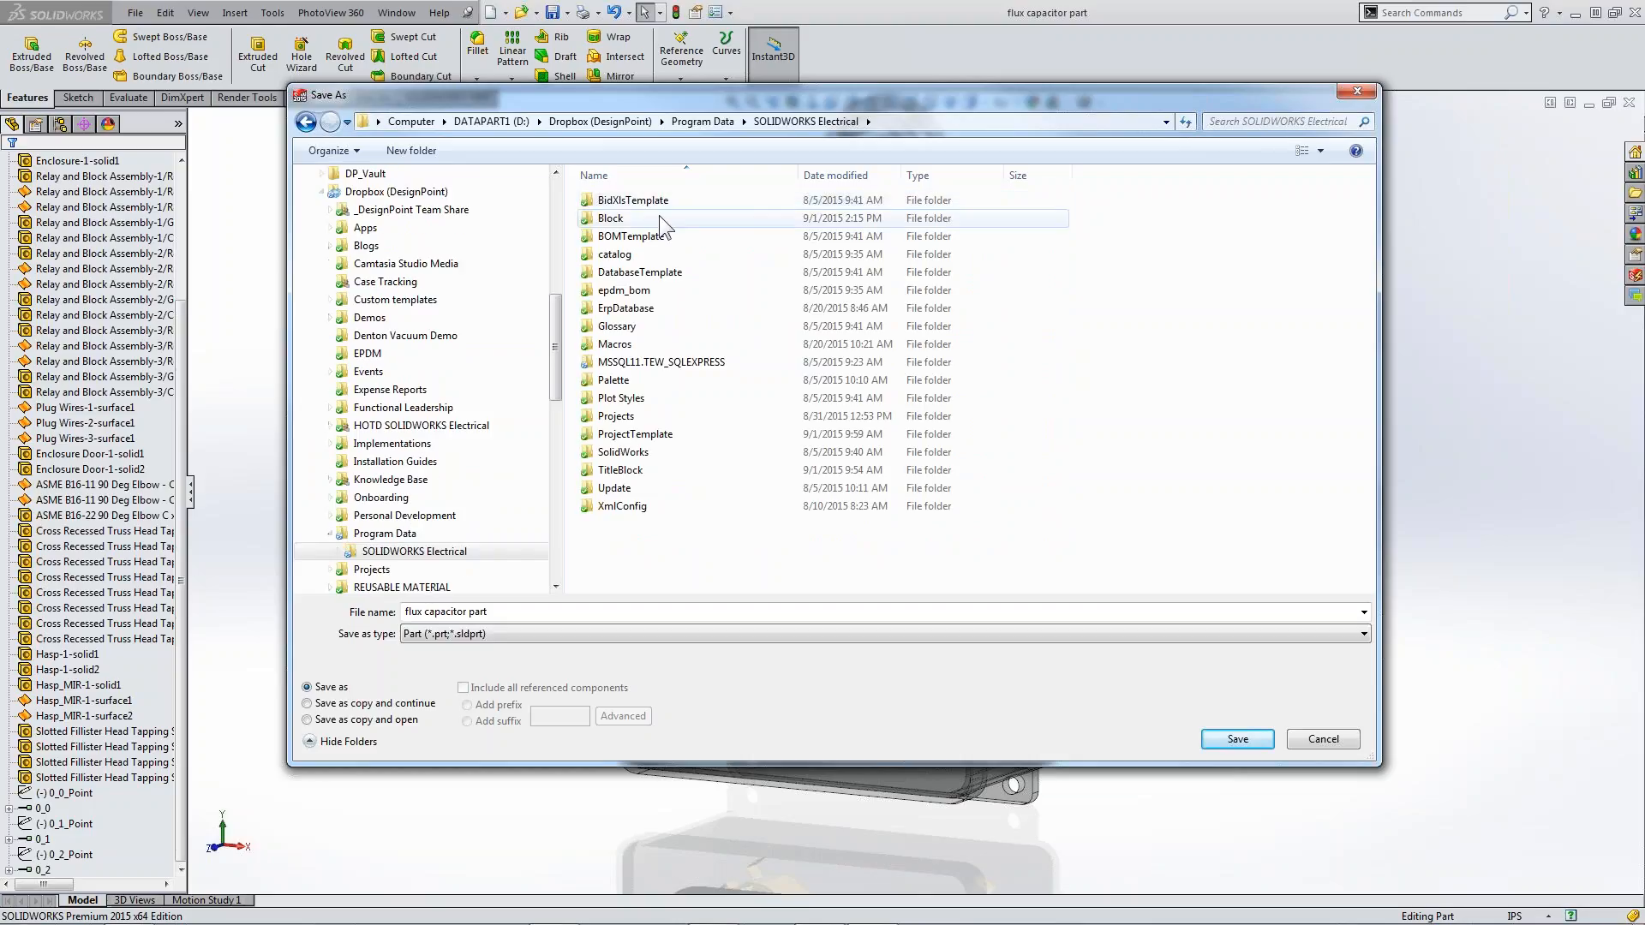
double_click(649, 454)
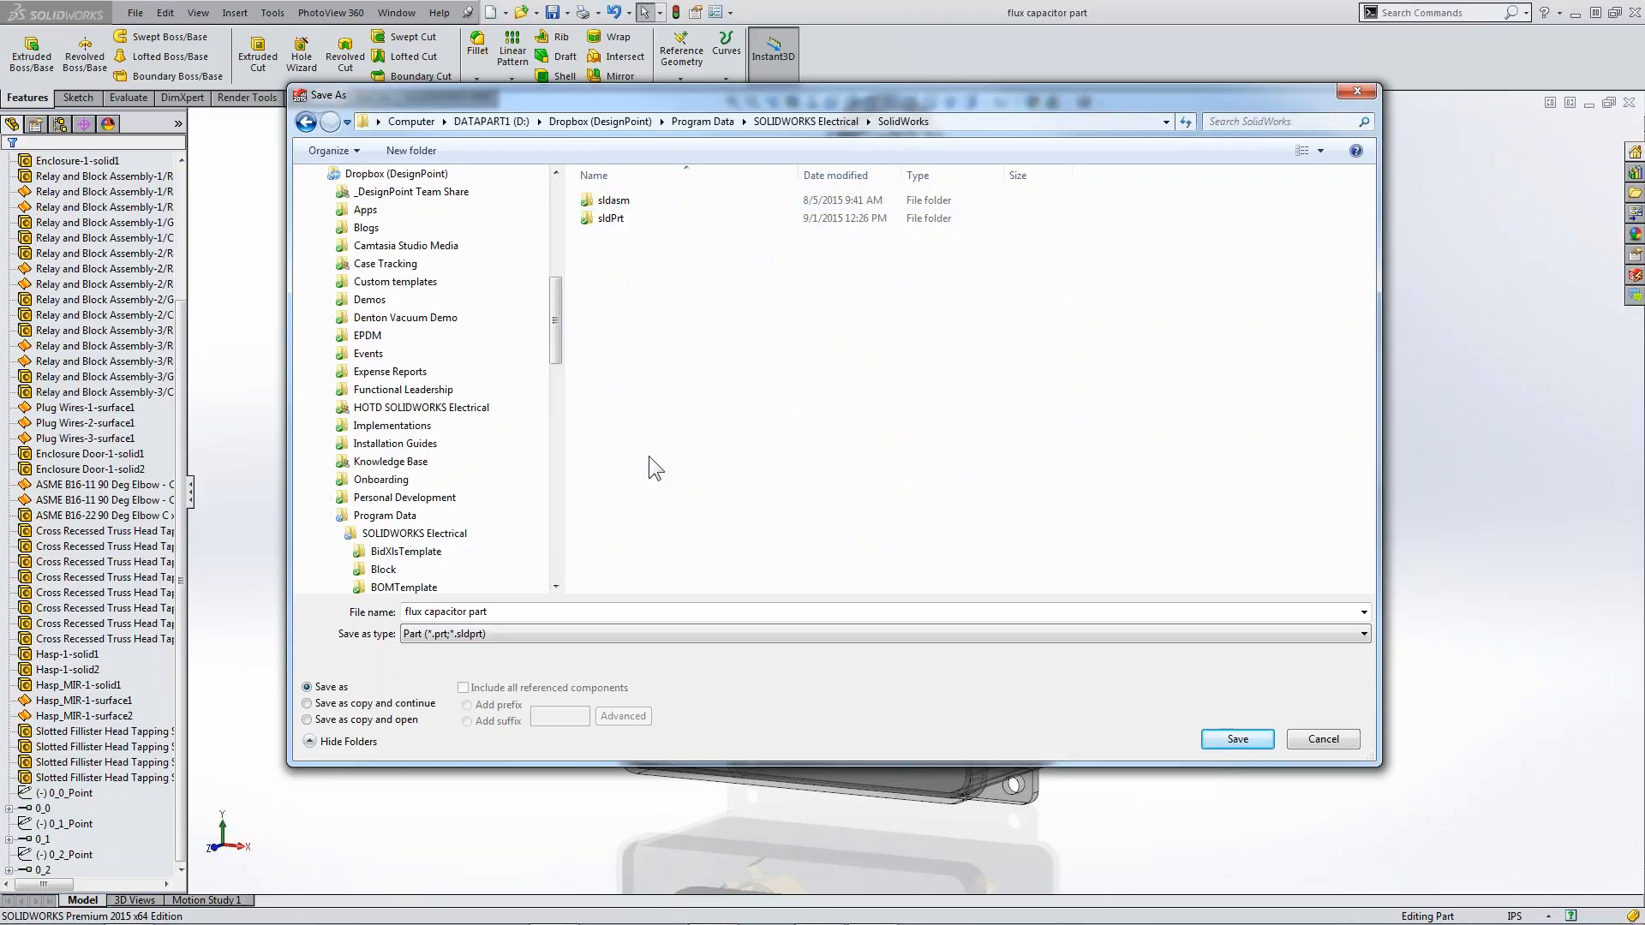
double_click(642, 221)
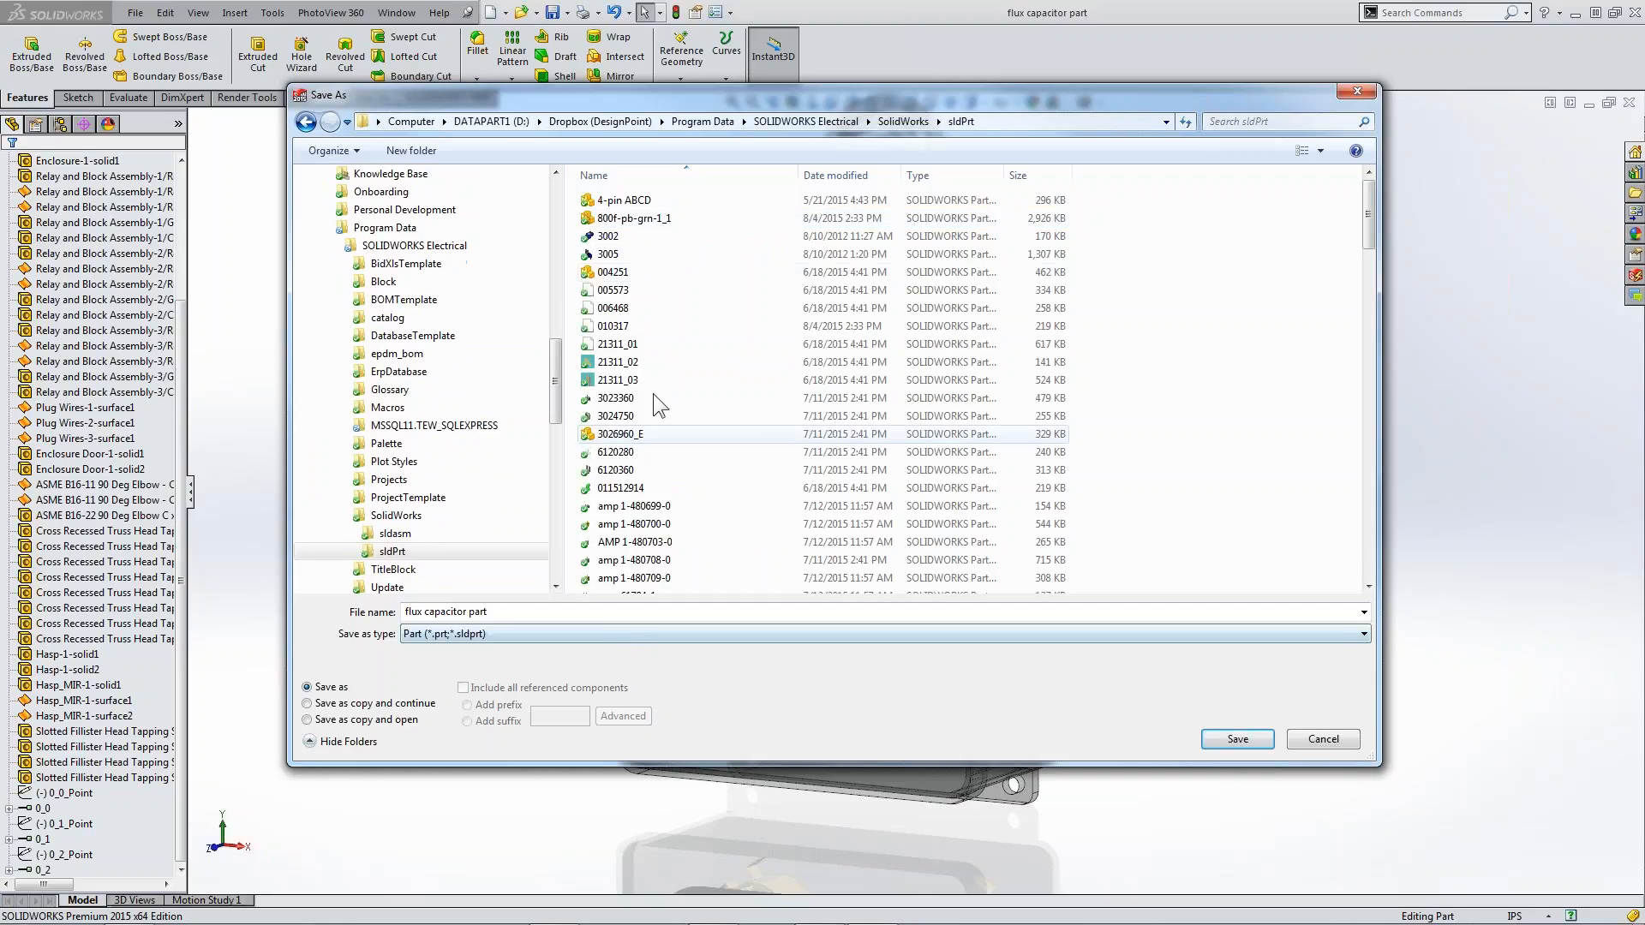
click(1319, 739)
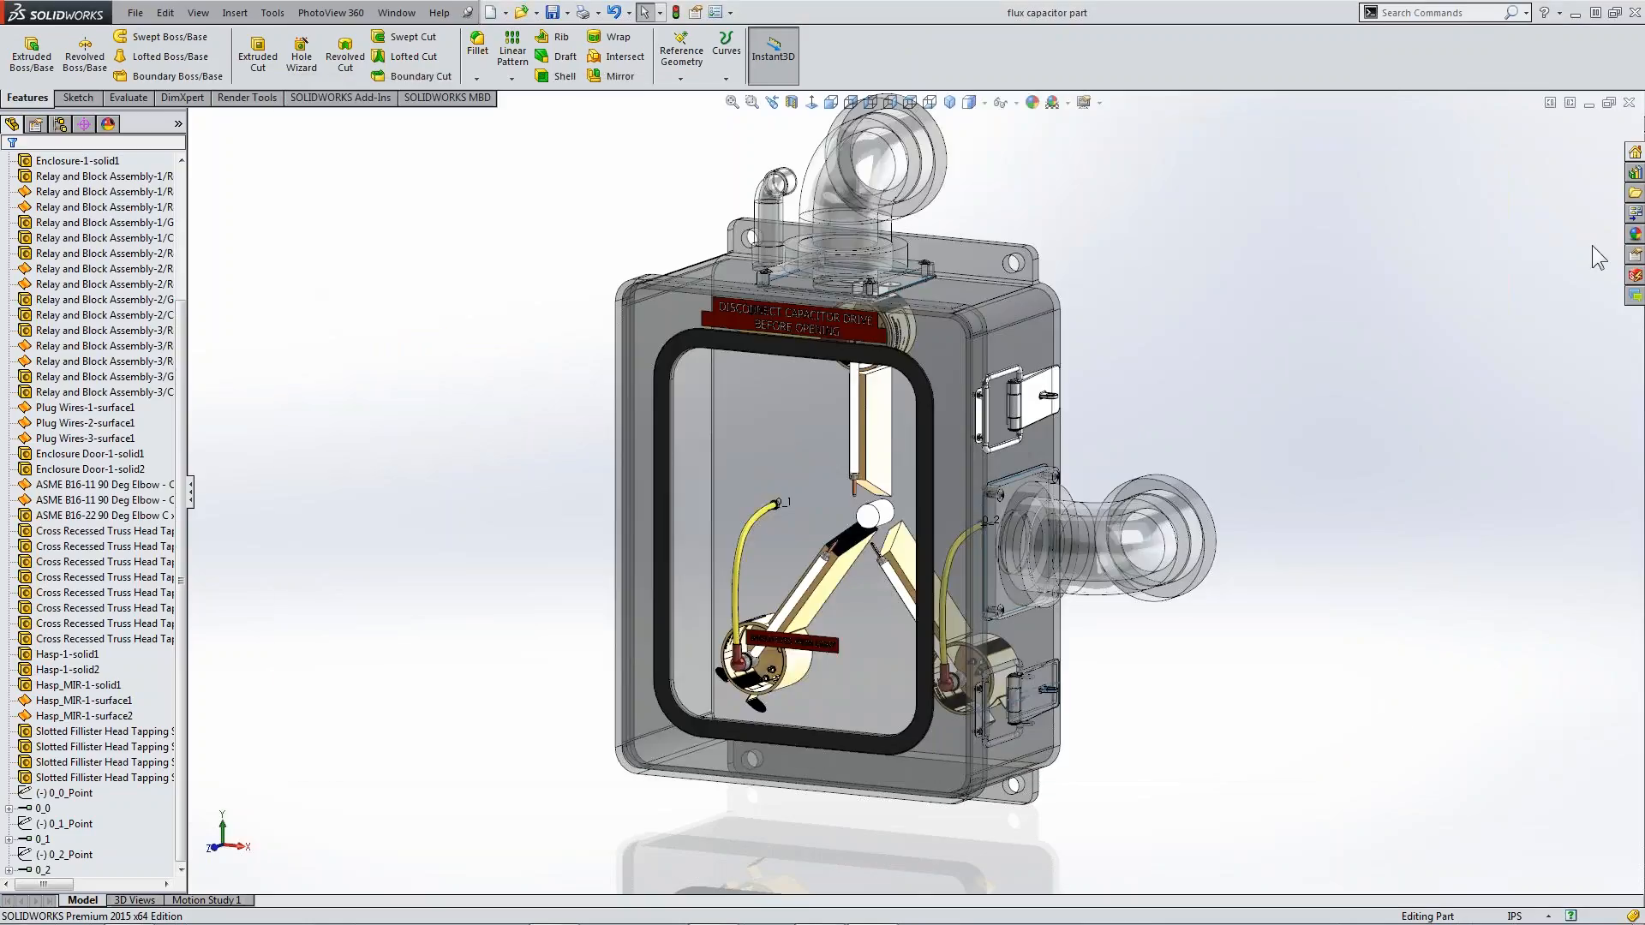
Switch to PowerPoint, present the Agenda slide up to its arrow back to Import Manufacturer Parts, and end the slide show
mouse_move(1017, 924)
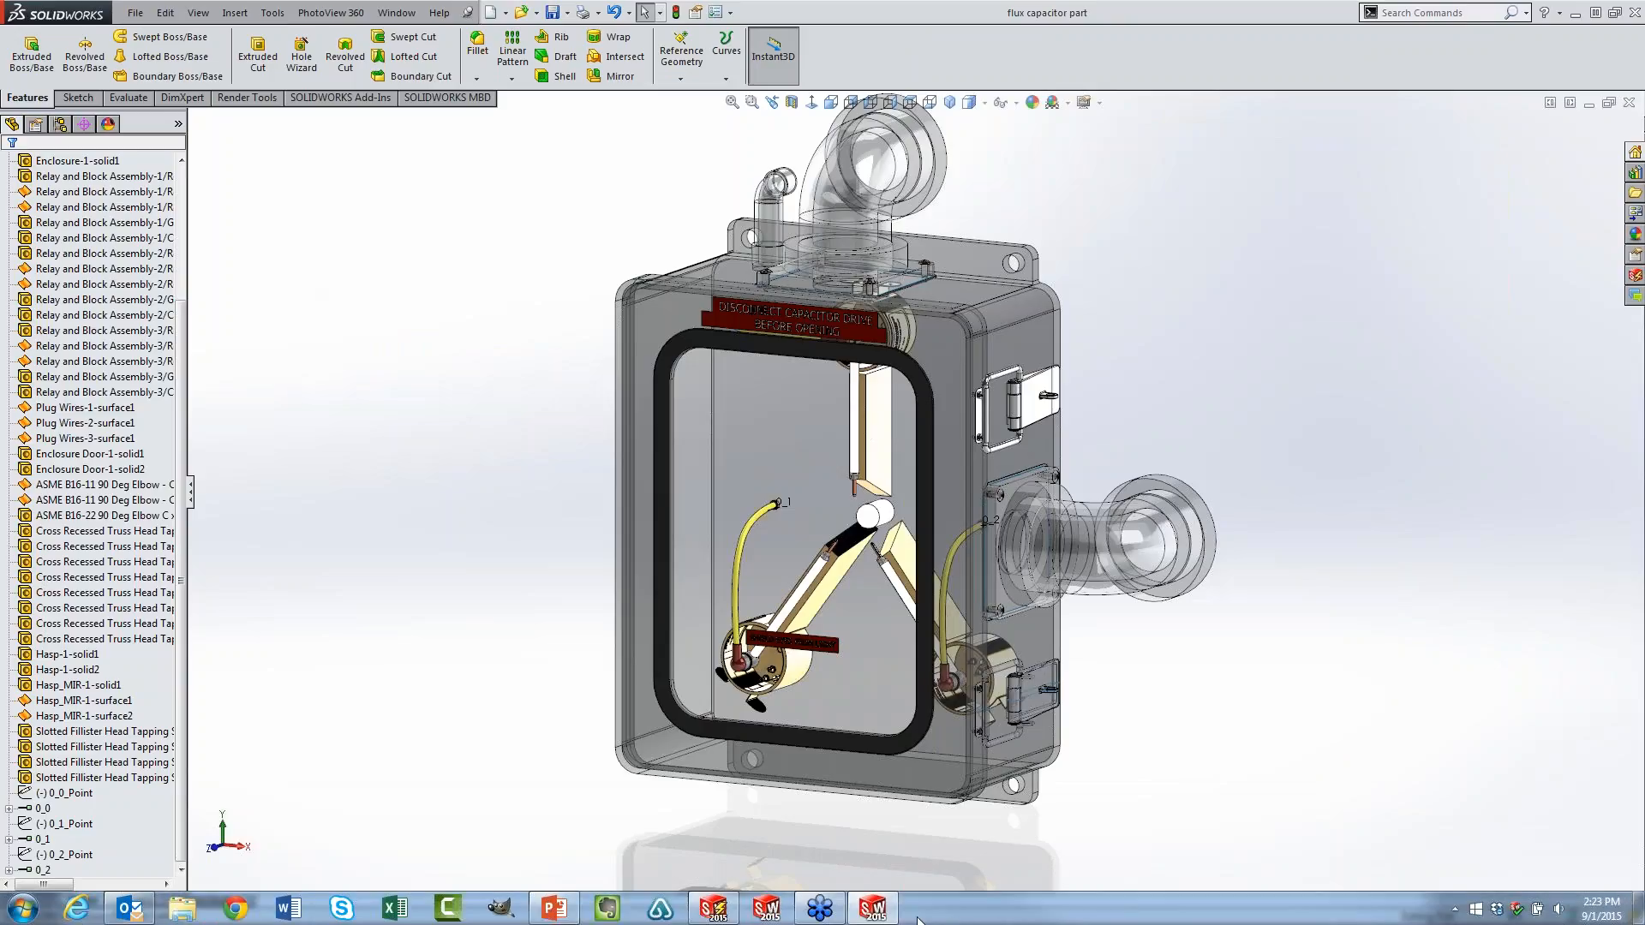
click(554, 908)
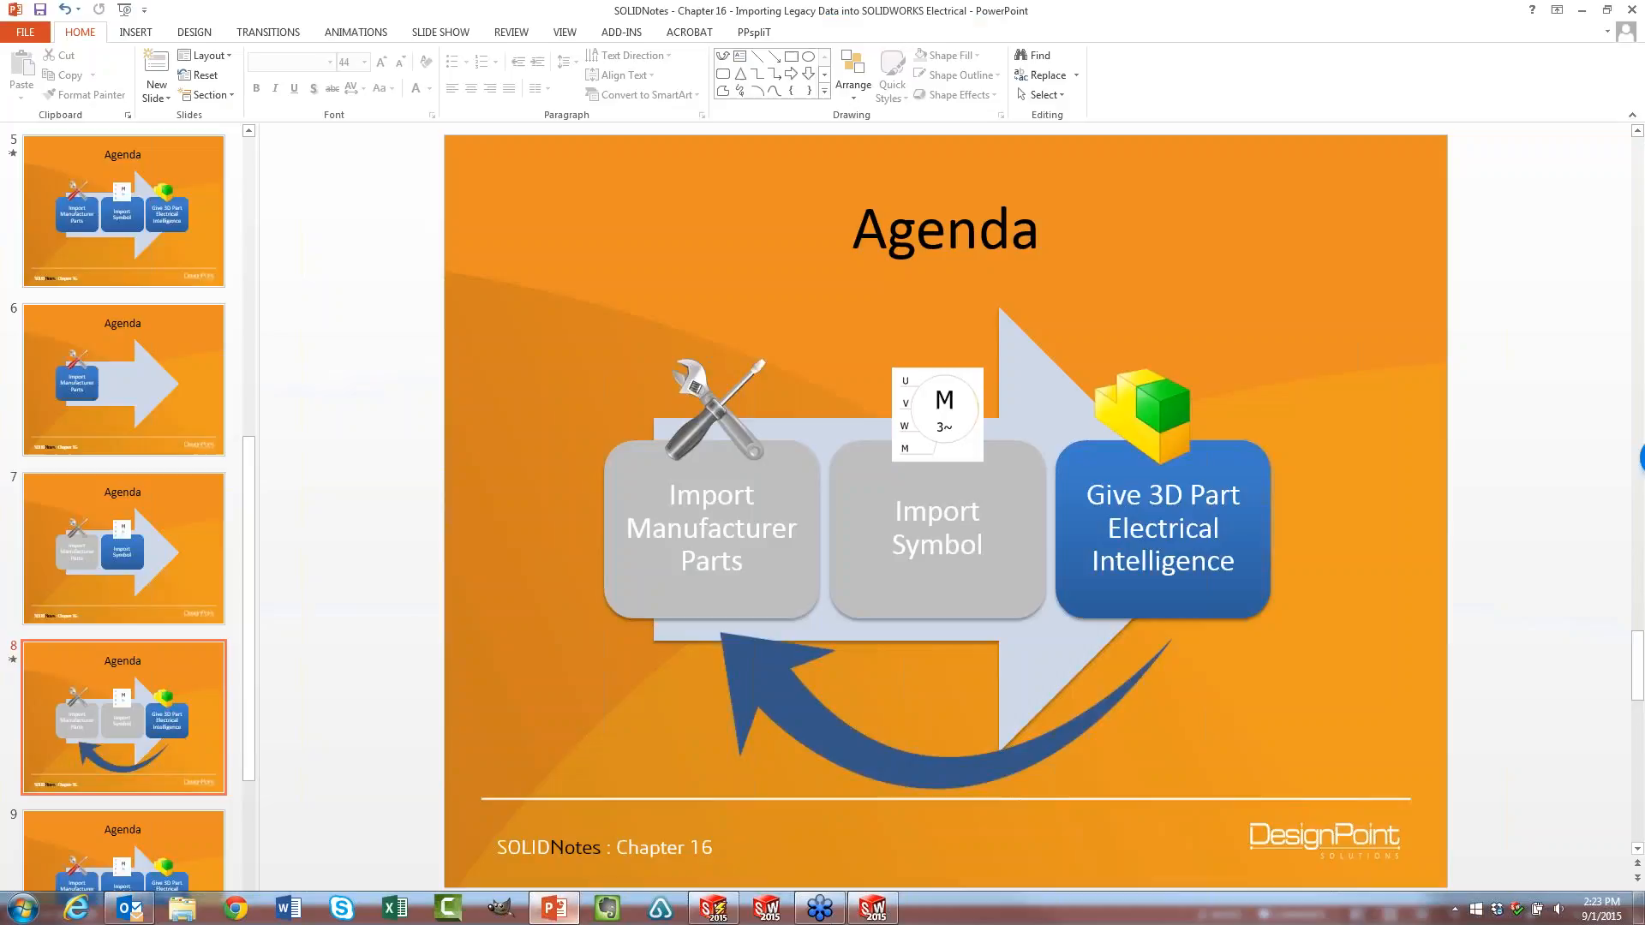
click(1454, 915)
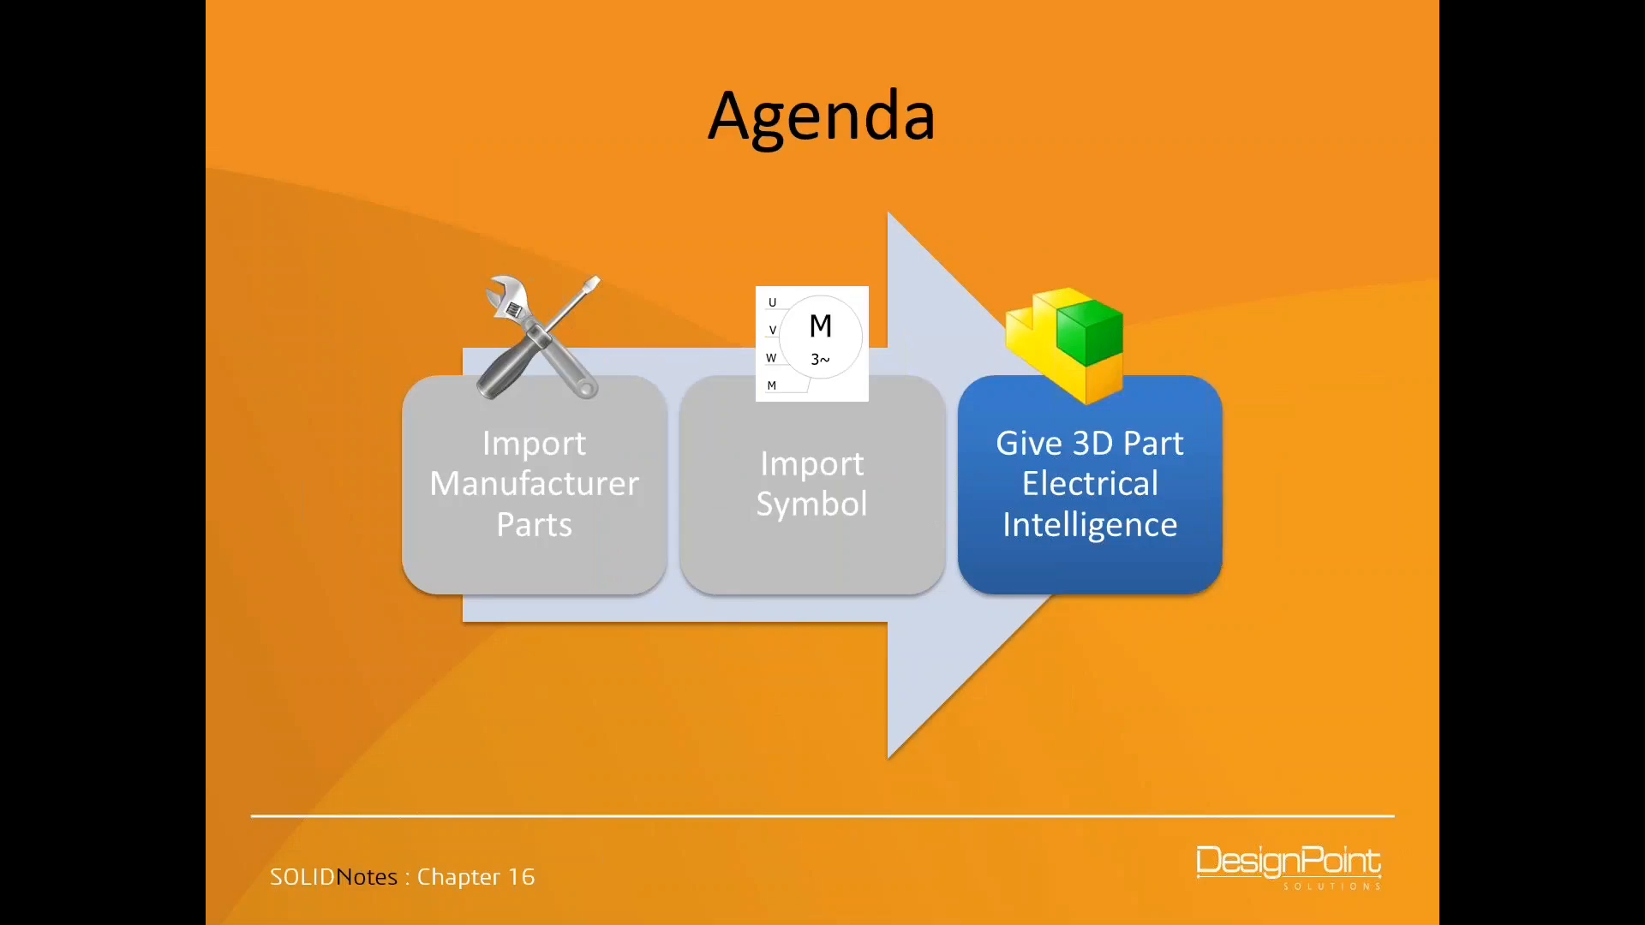
key(Right)
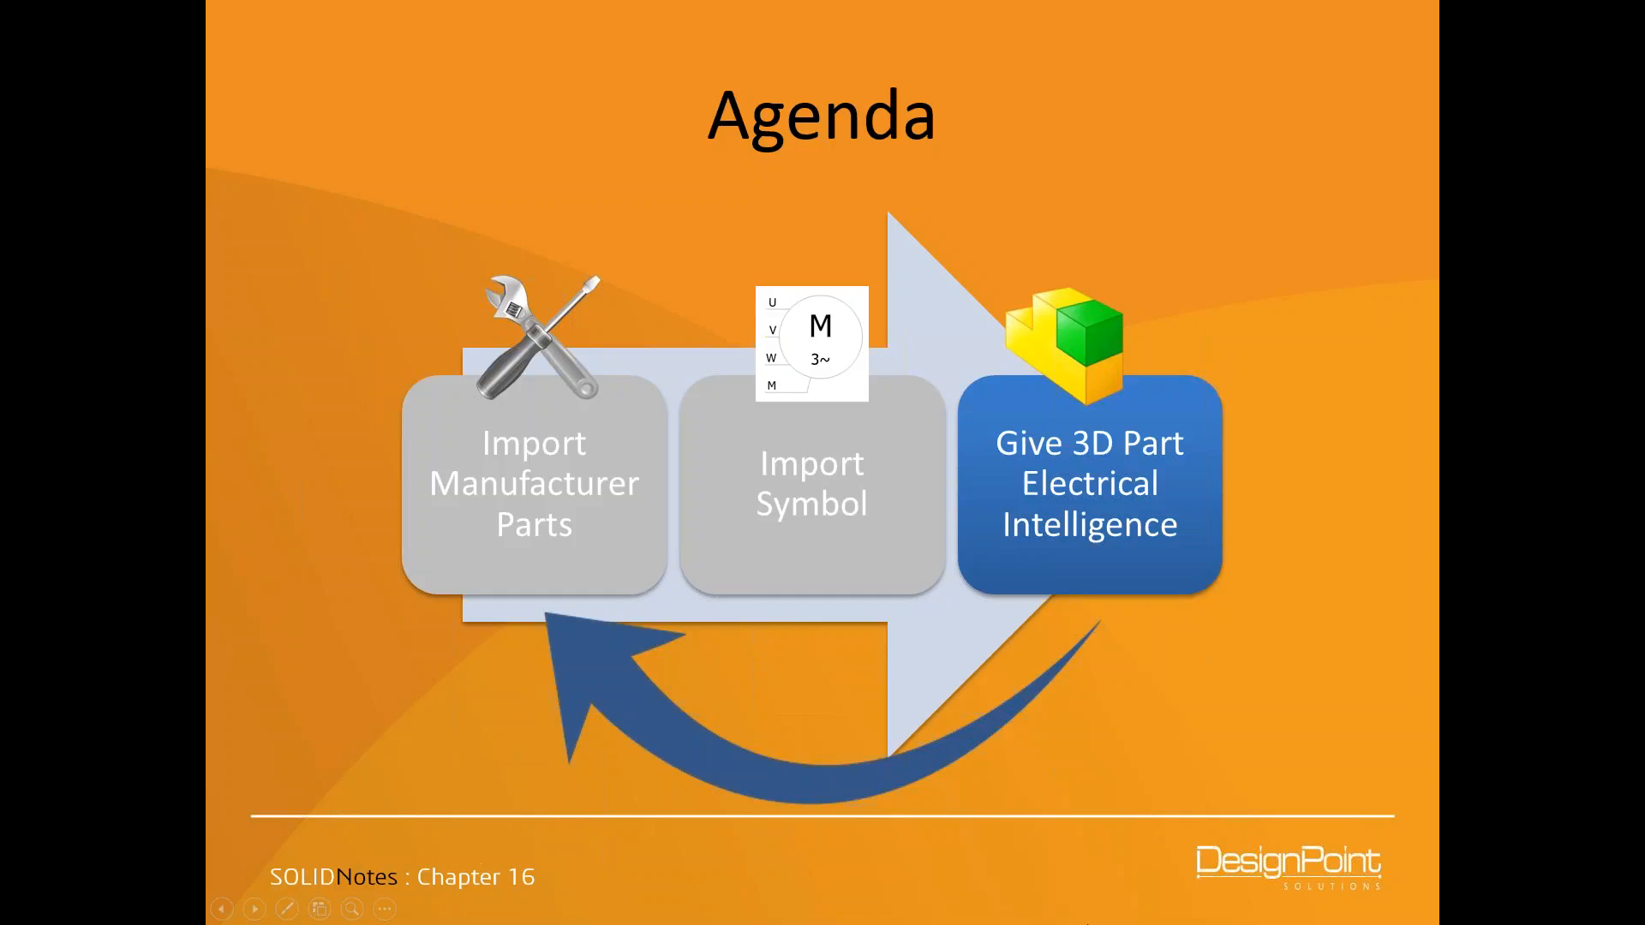
key(Escape)
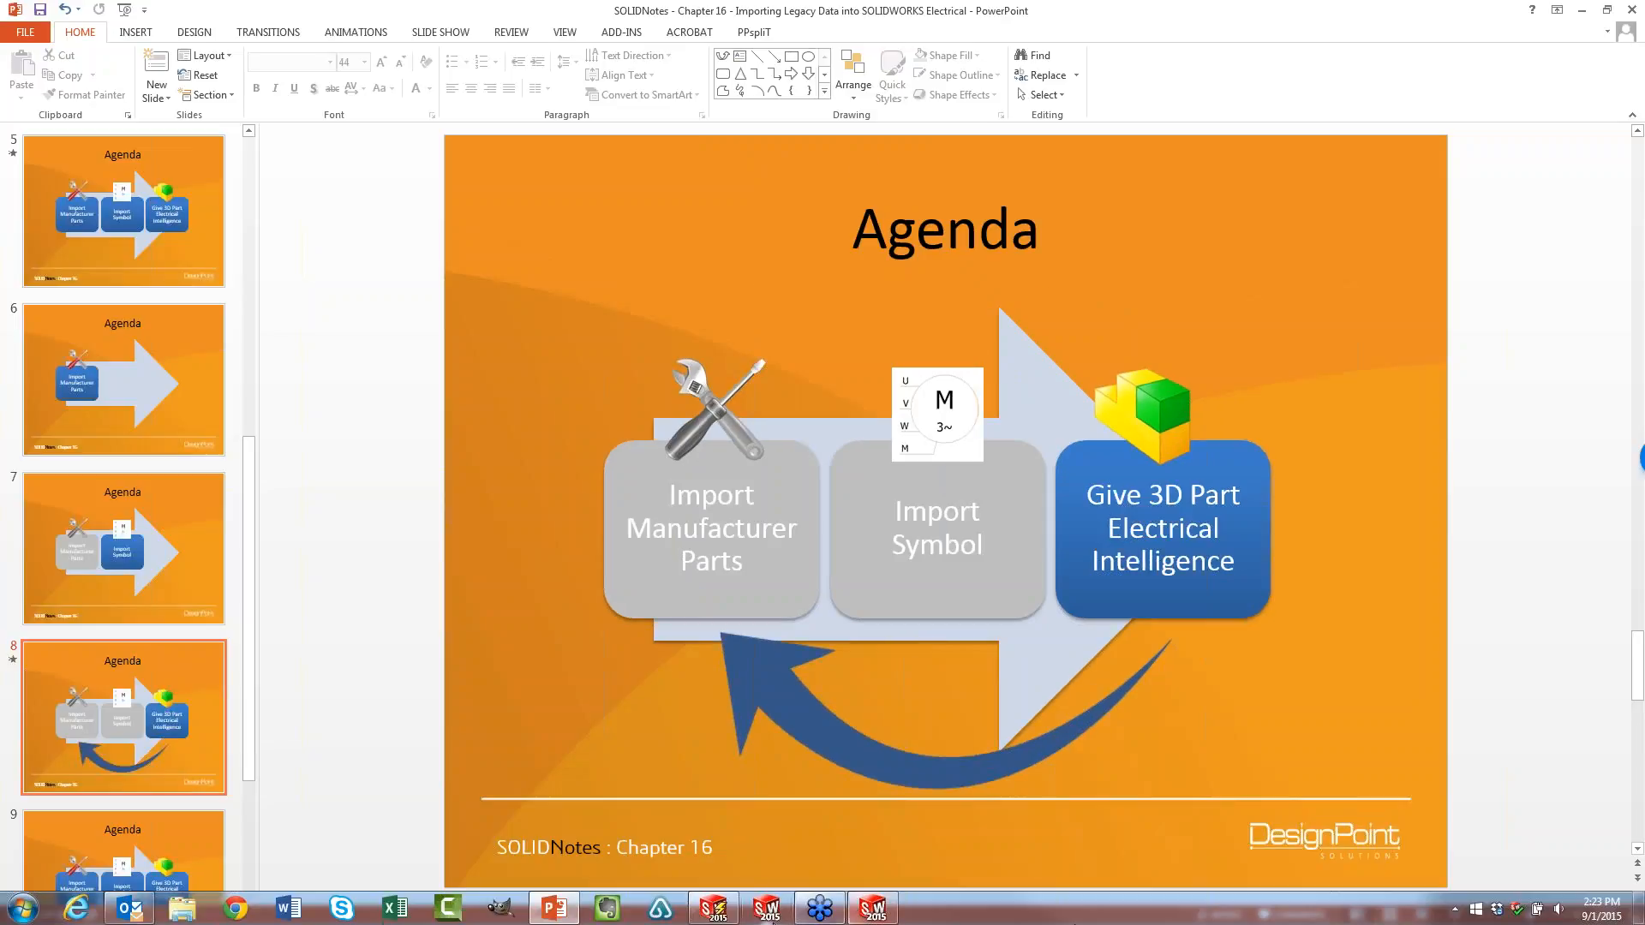
Switch to SOLIDWORKS Electrical and open the FLUX1 component's DesignPoint Solutions manufacturer part 1988 for editing
click(716, 911)
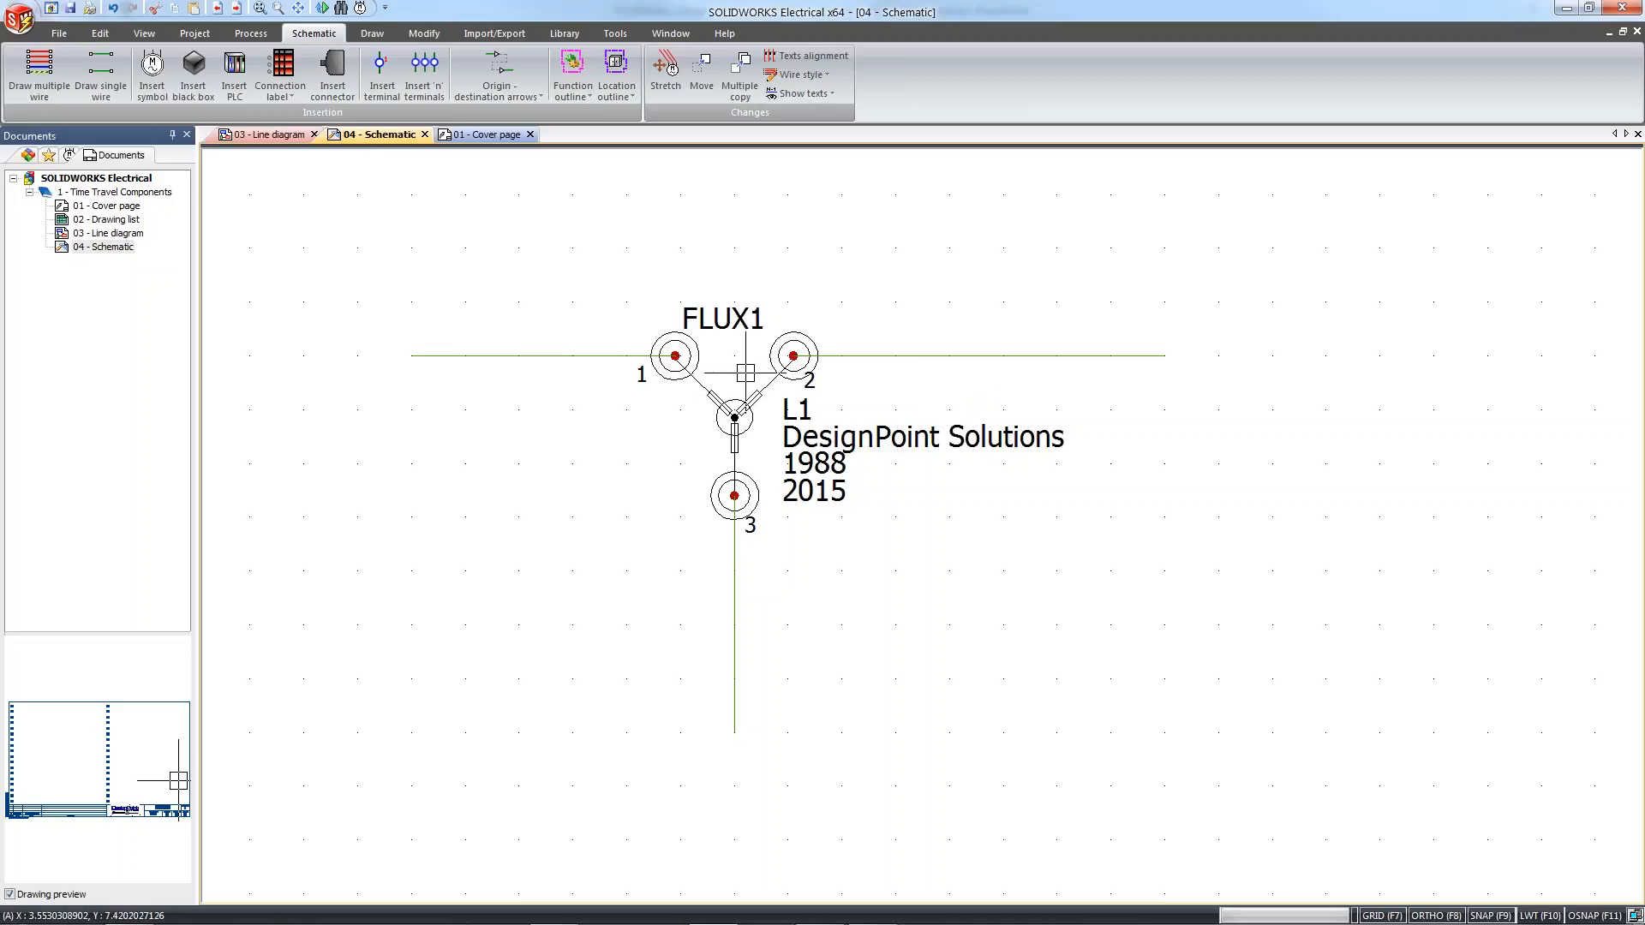
middle_drag(745, 372, 760, 449)
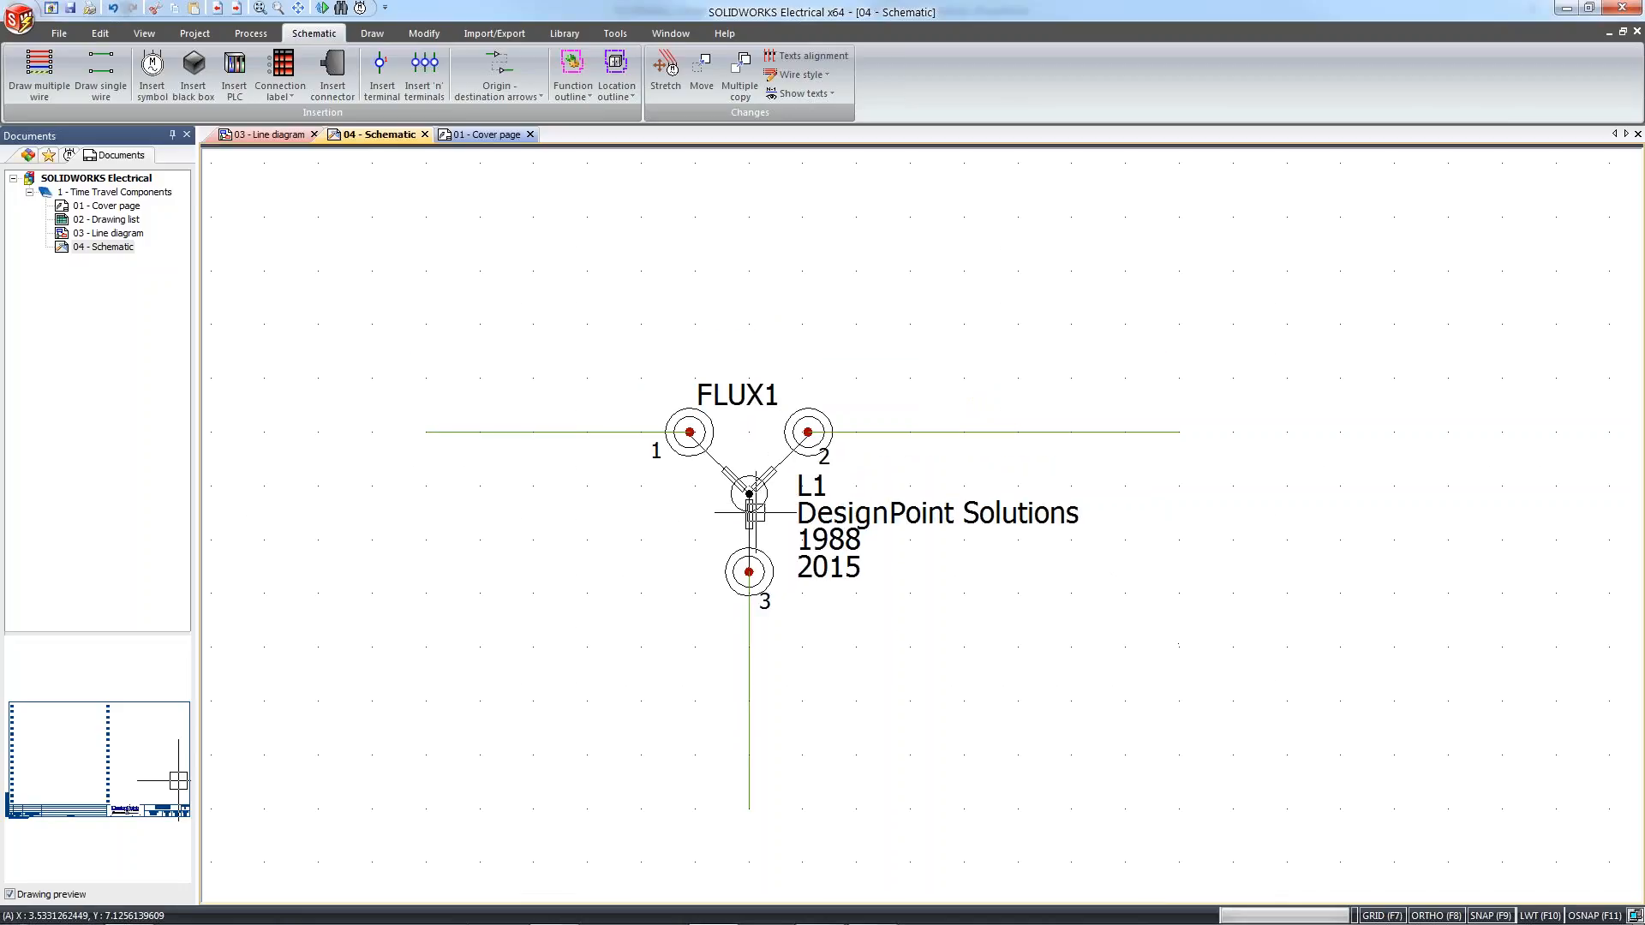
double_click(754, 512)
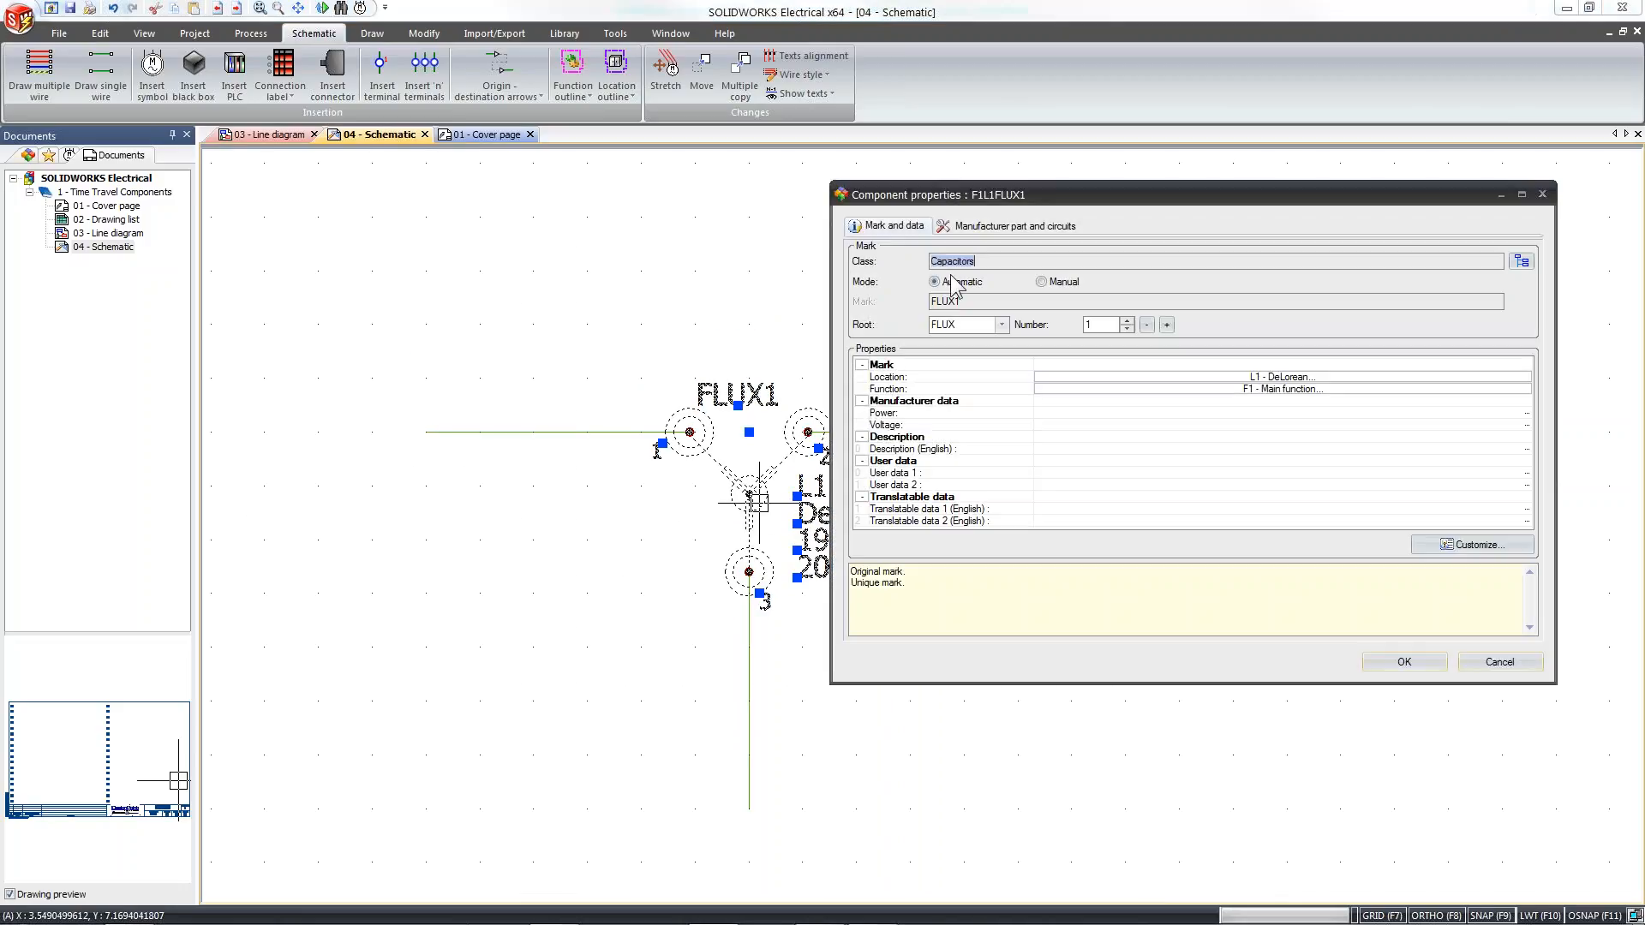
click(1047, 229)
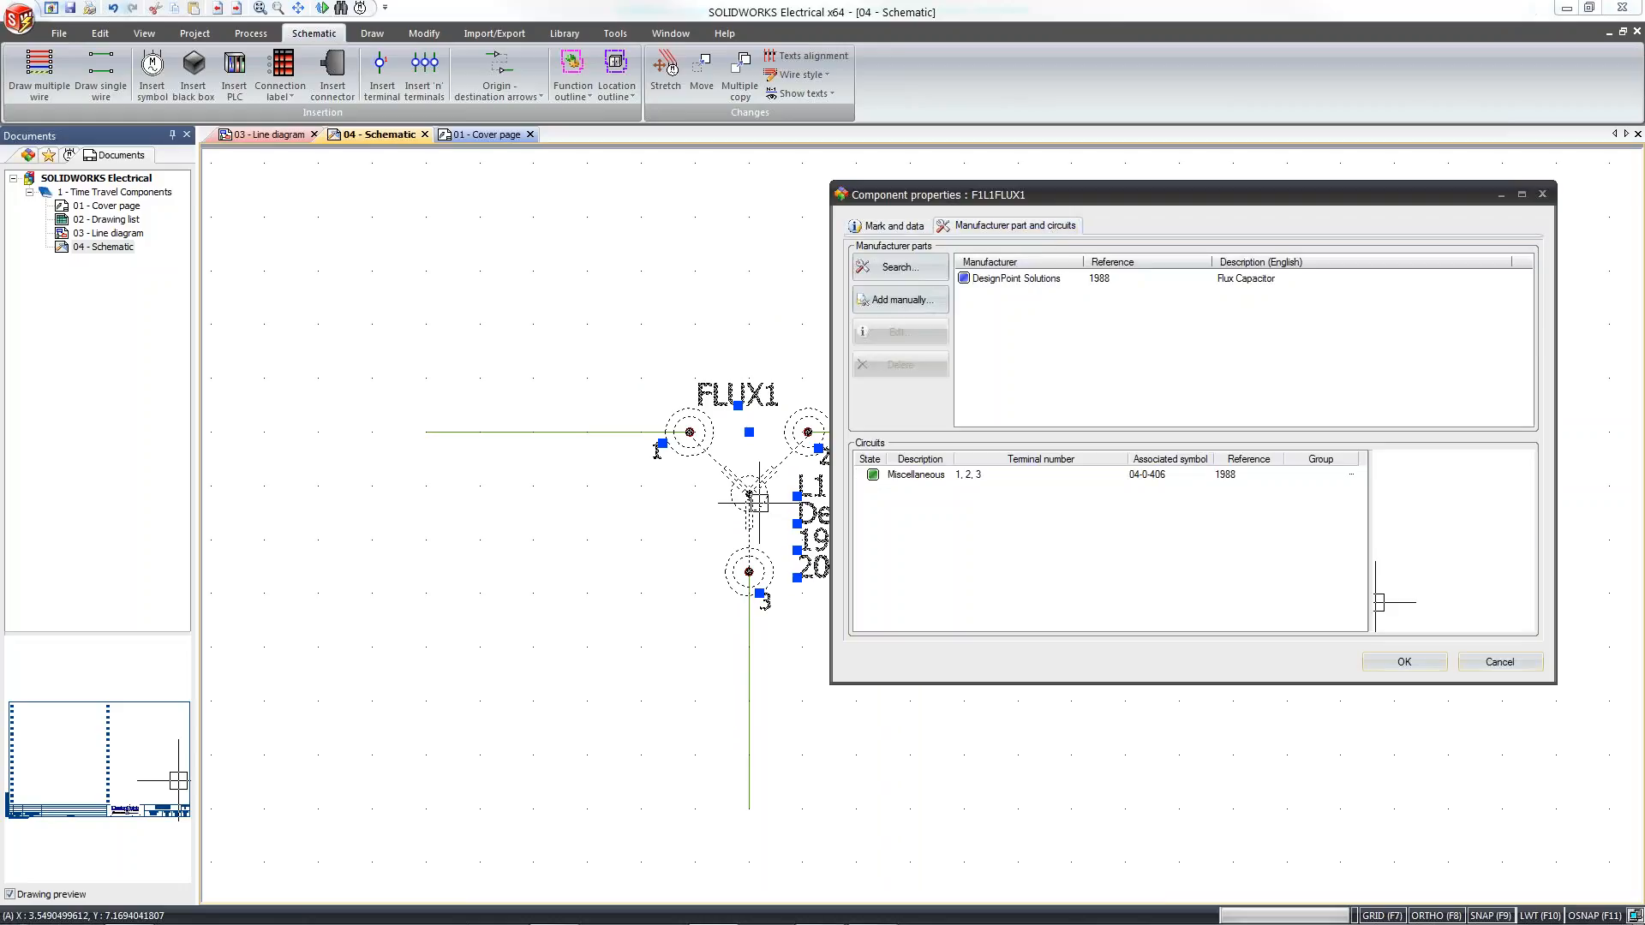
click(1039, 288)
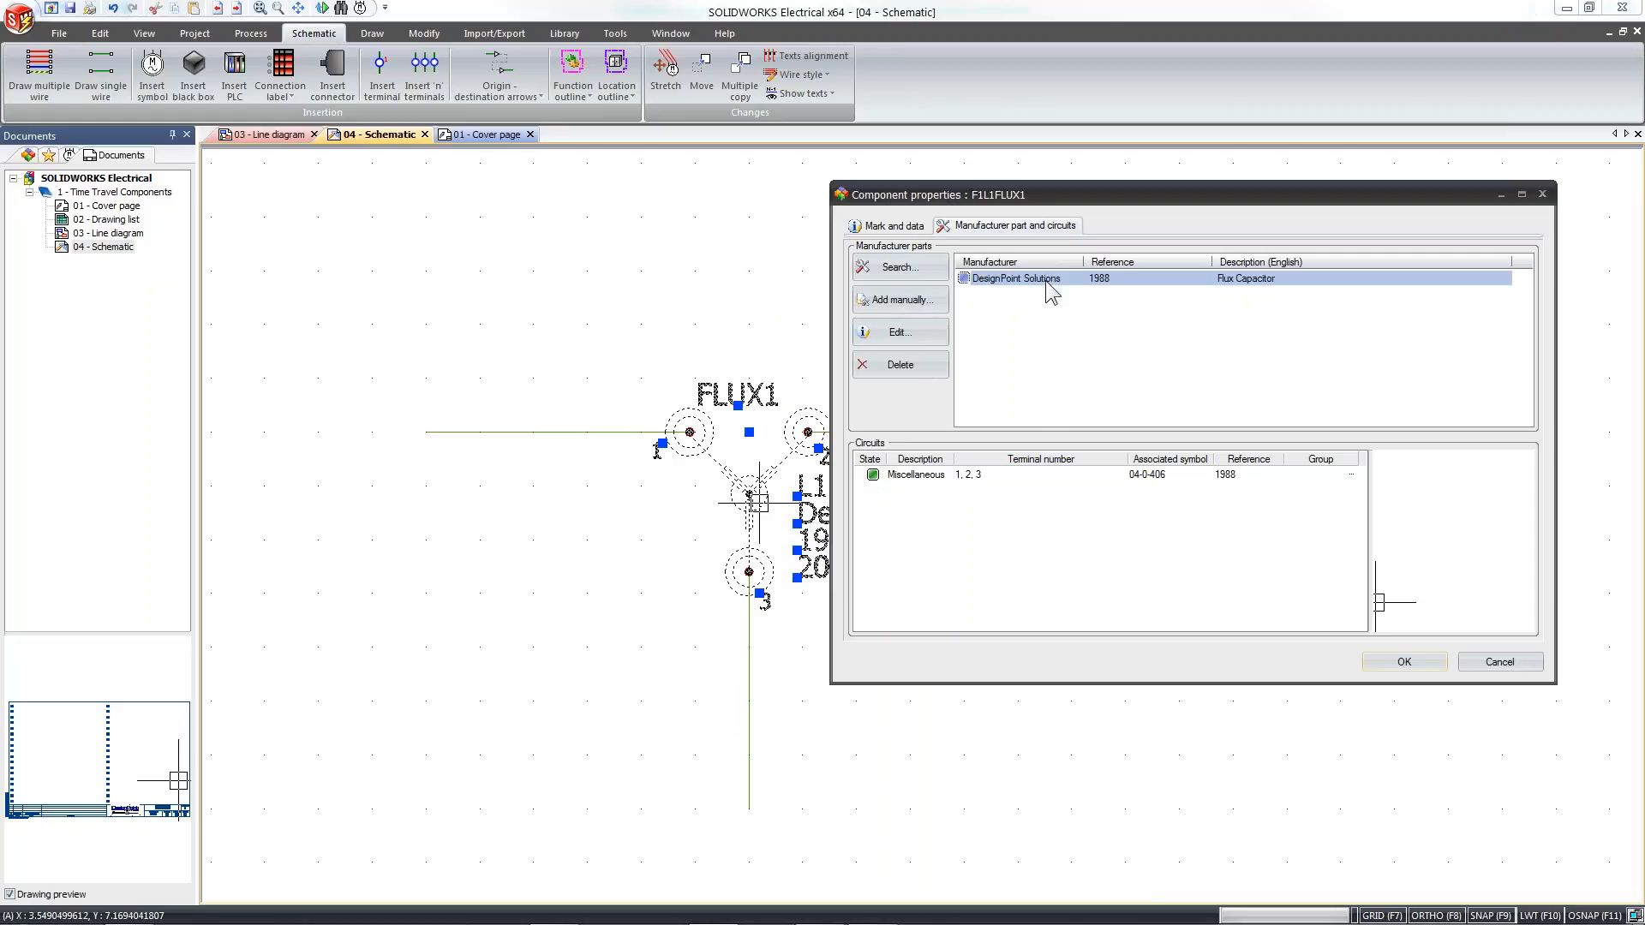
click(908, 341)
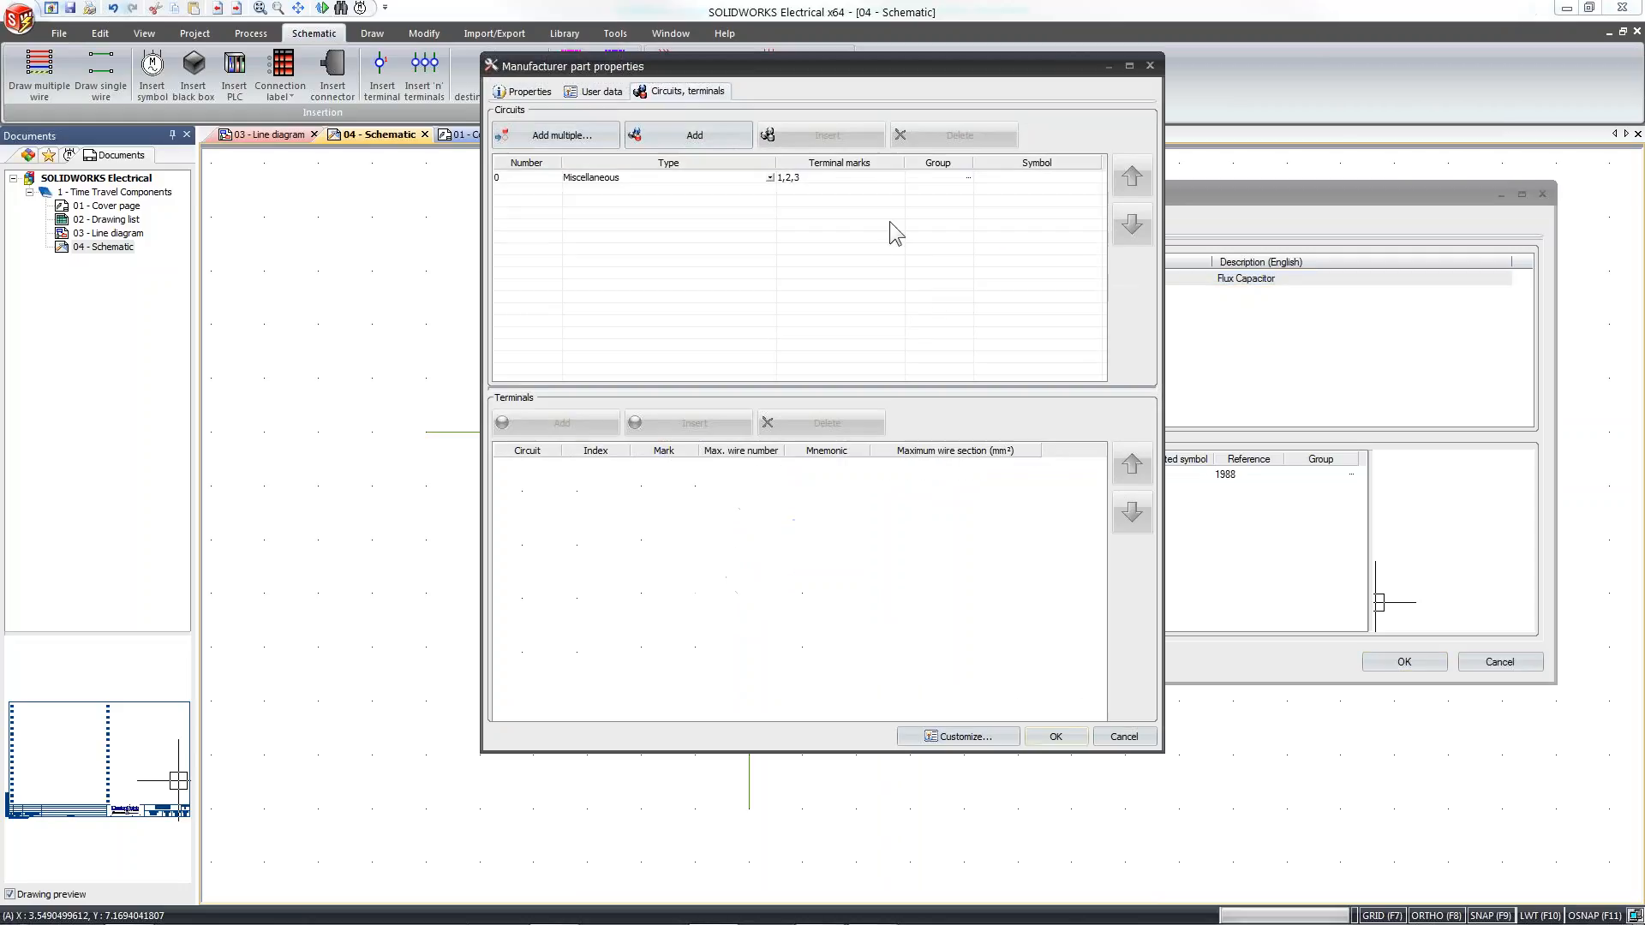
Associate the flux capacitor file from the sldPrt folder as the 3D part in the manufacturer part's properties
click(529, 93)
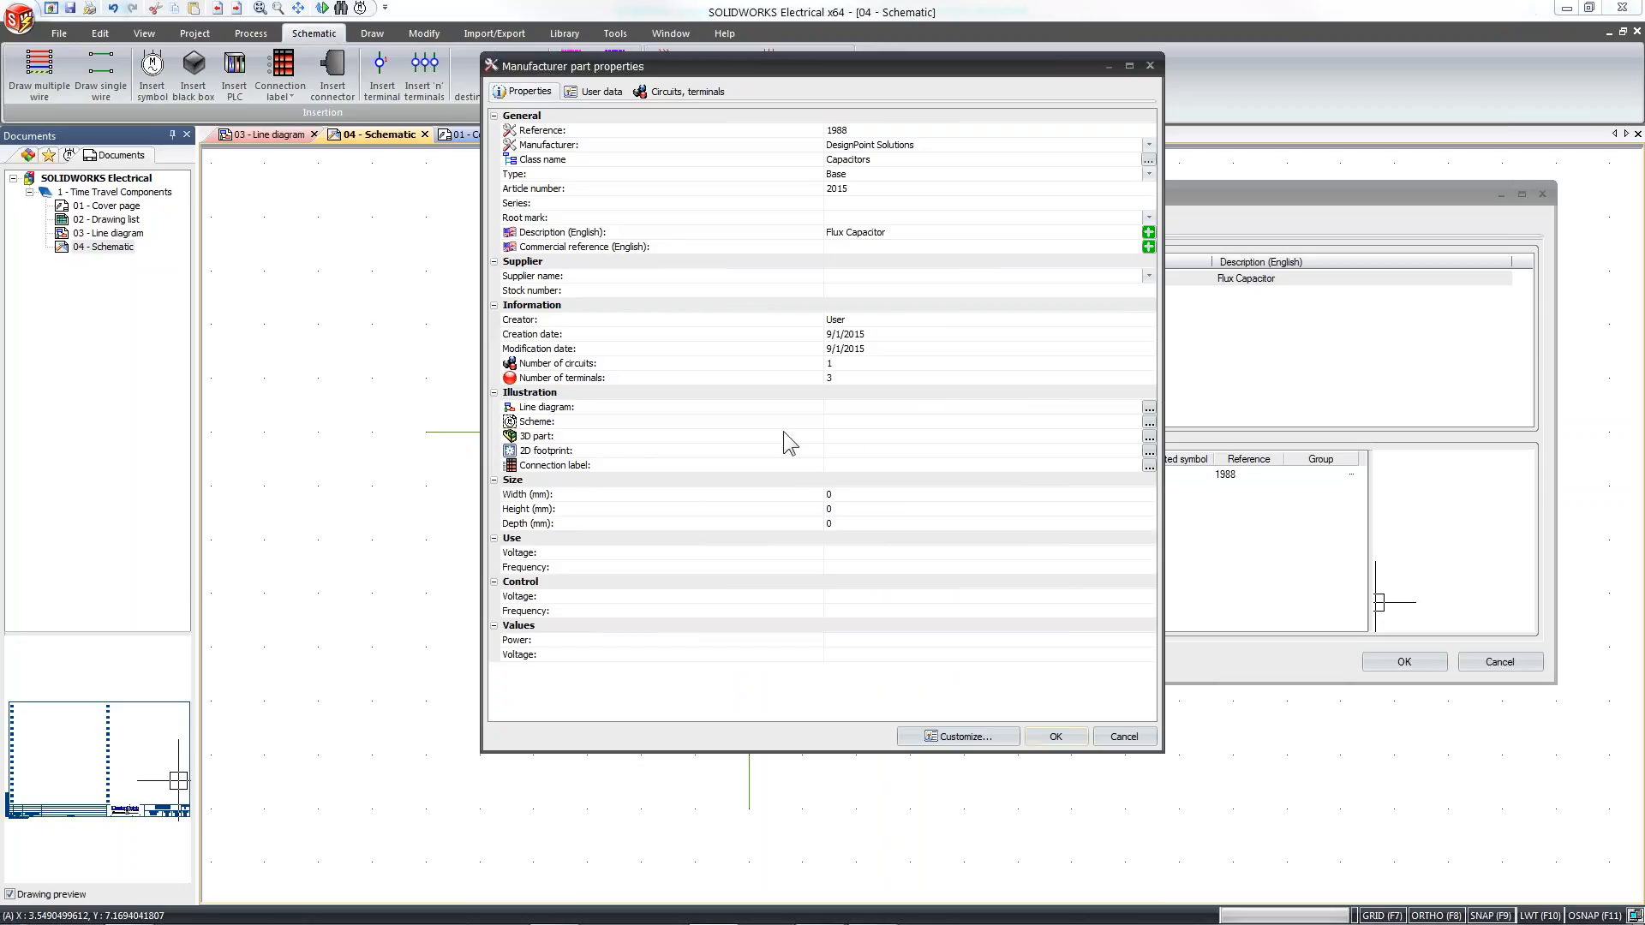
click(1149, 436)
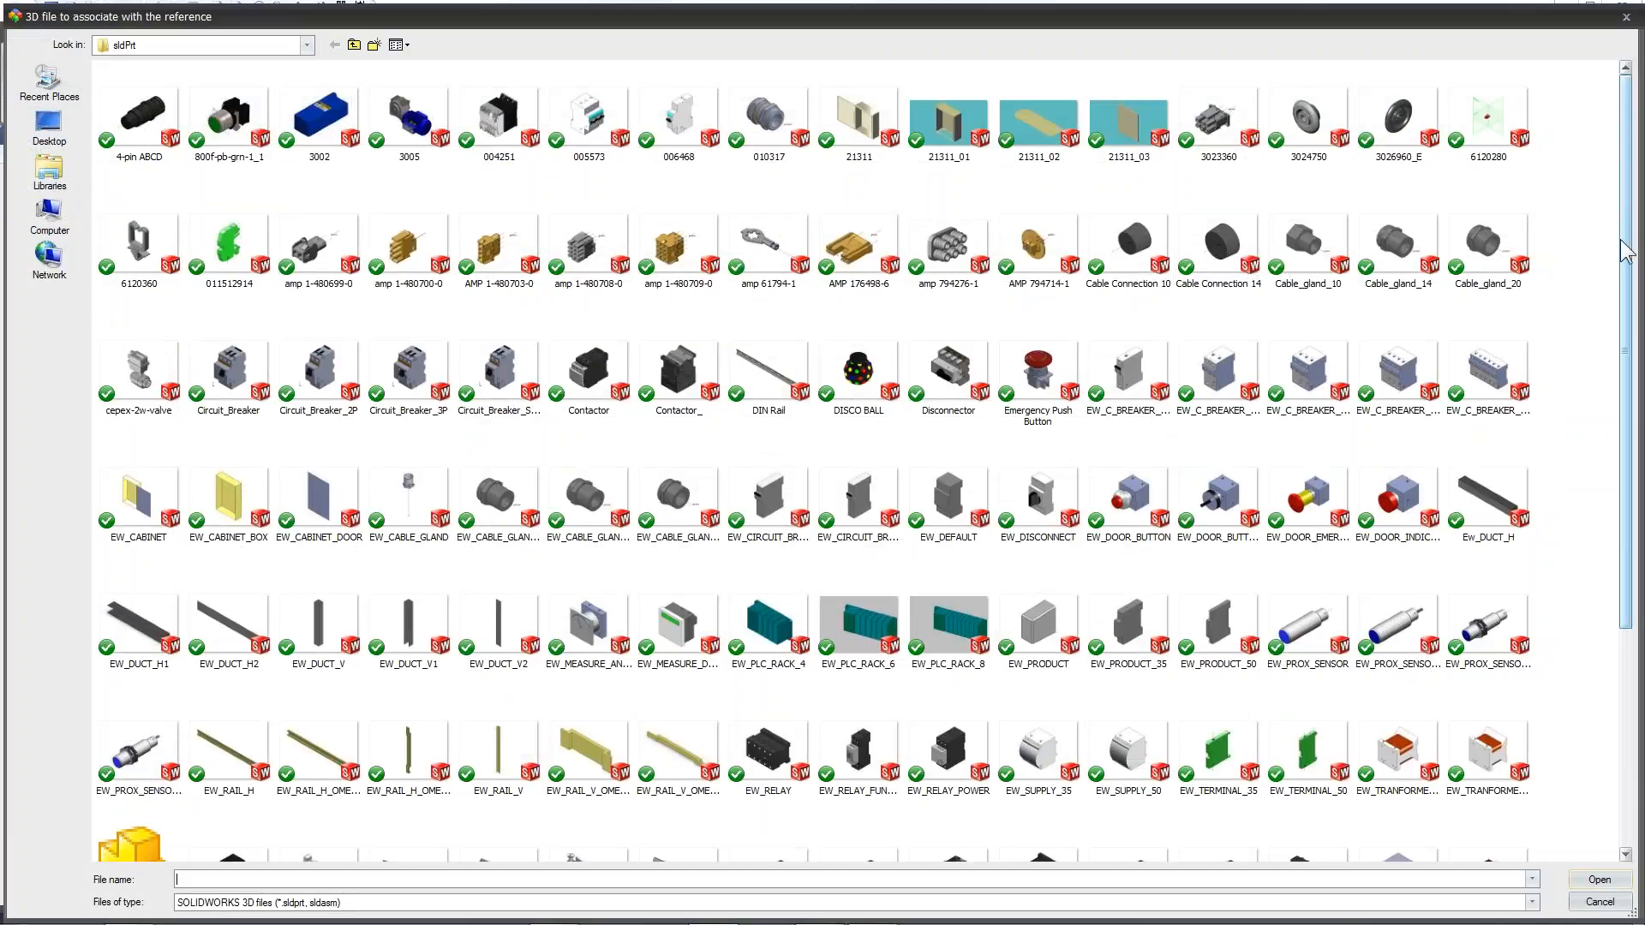
drag(1630, 261, 1632, 481)
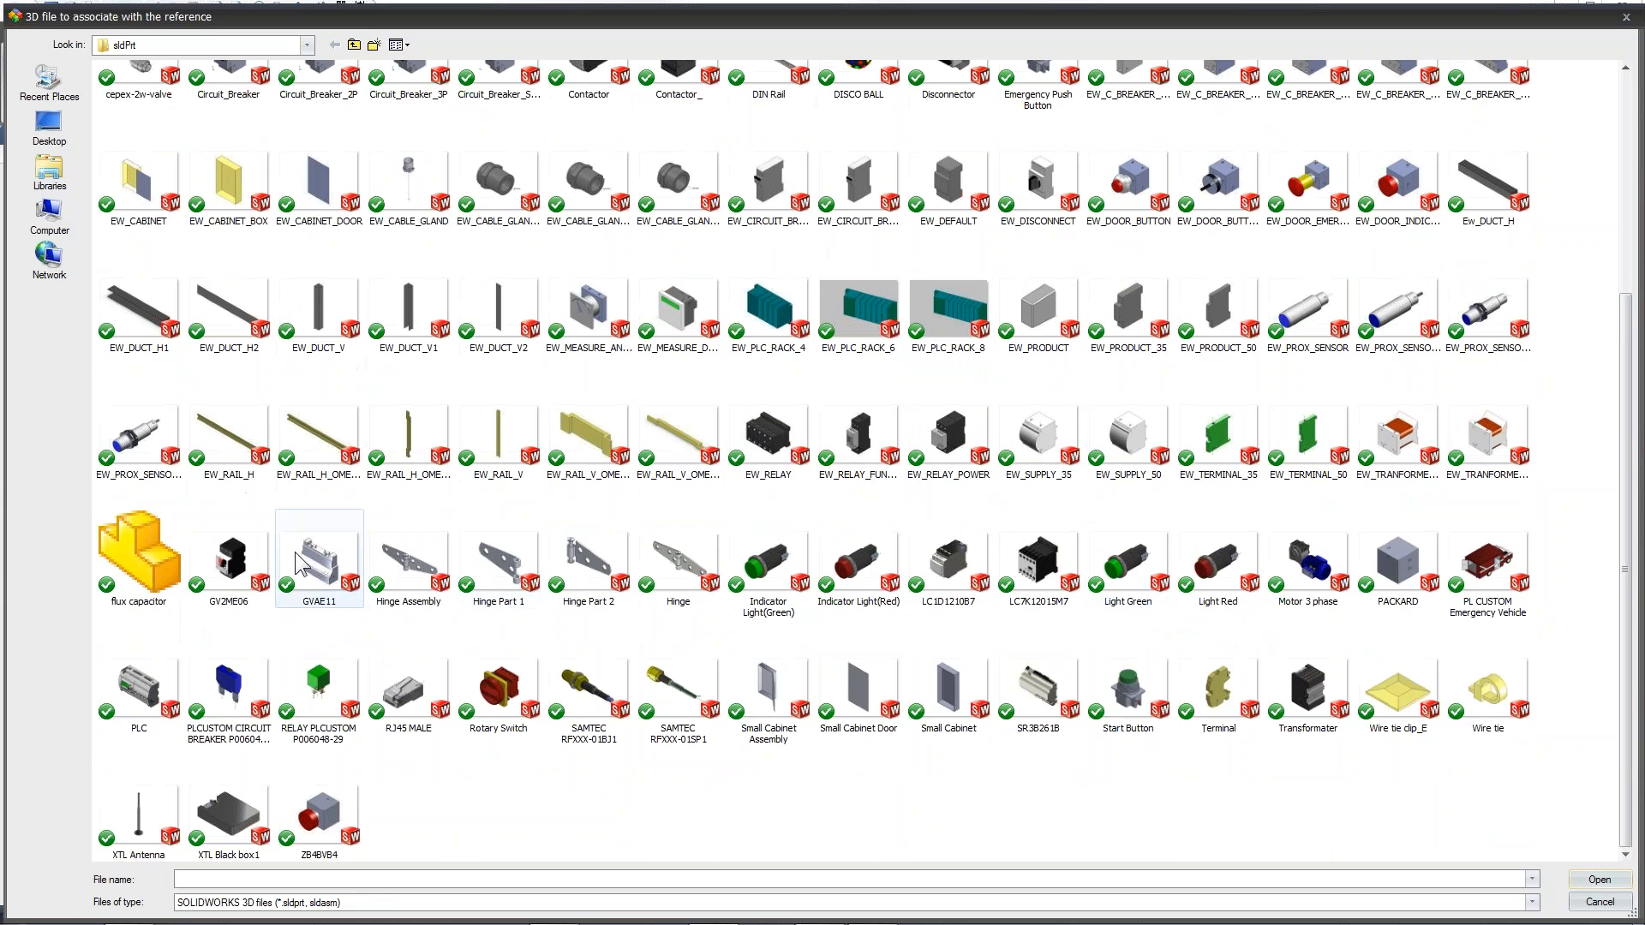
click(140, 565)
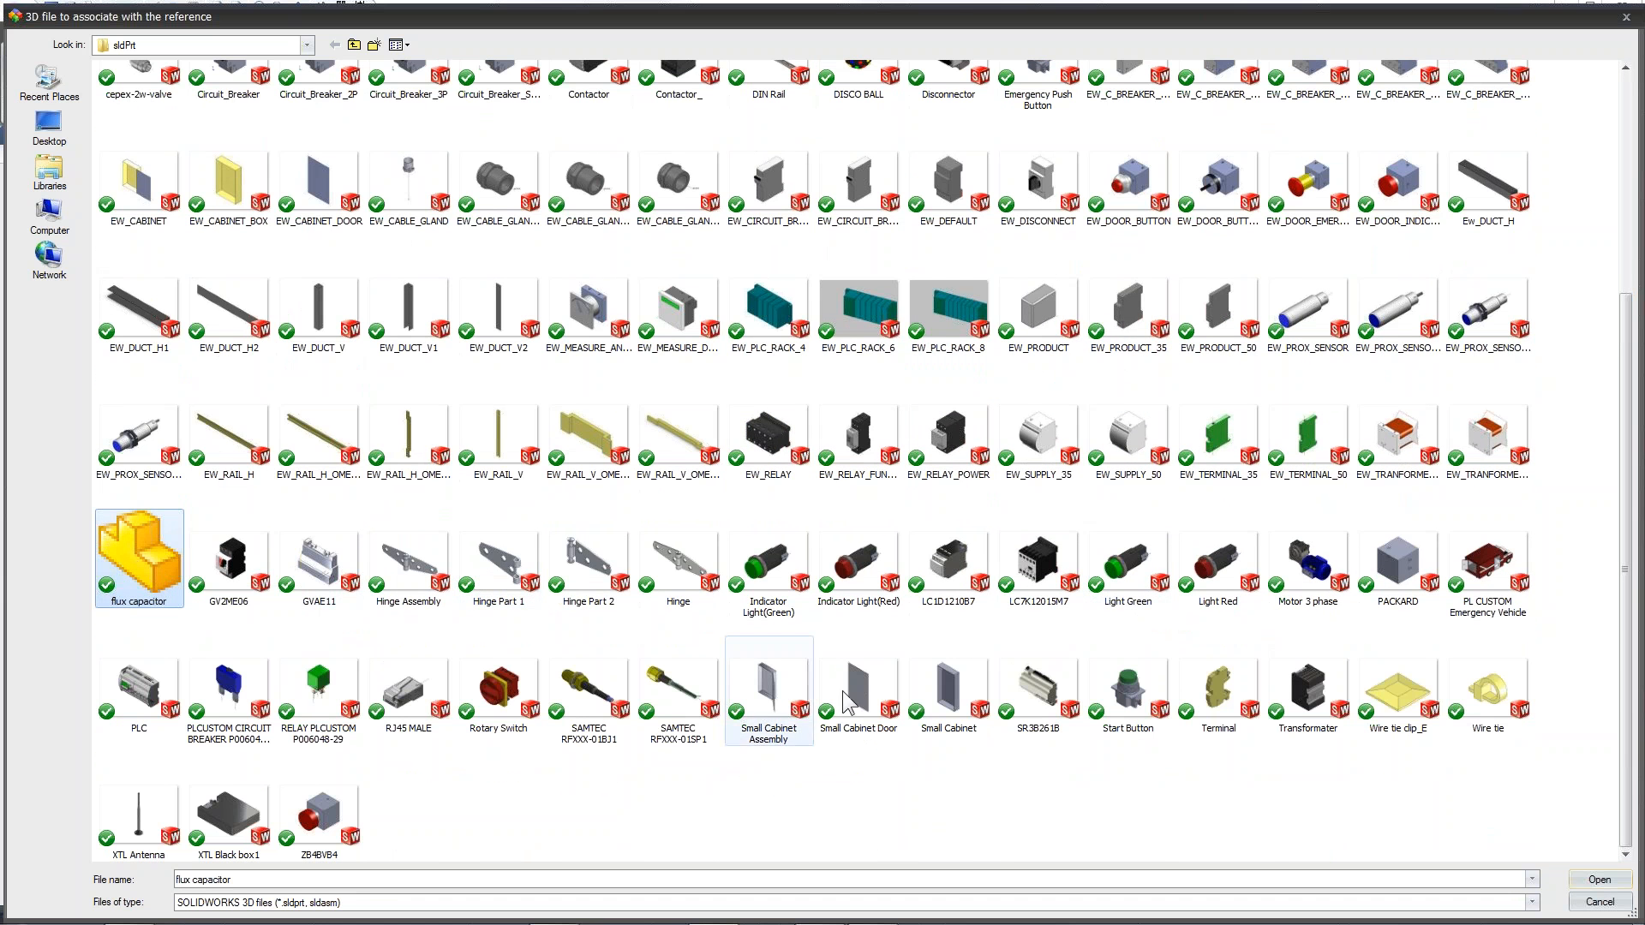
click(1598, 880)
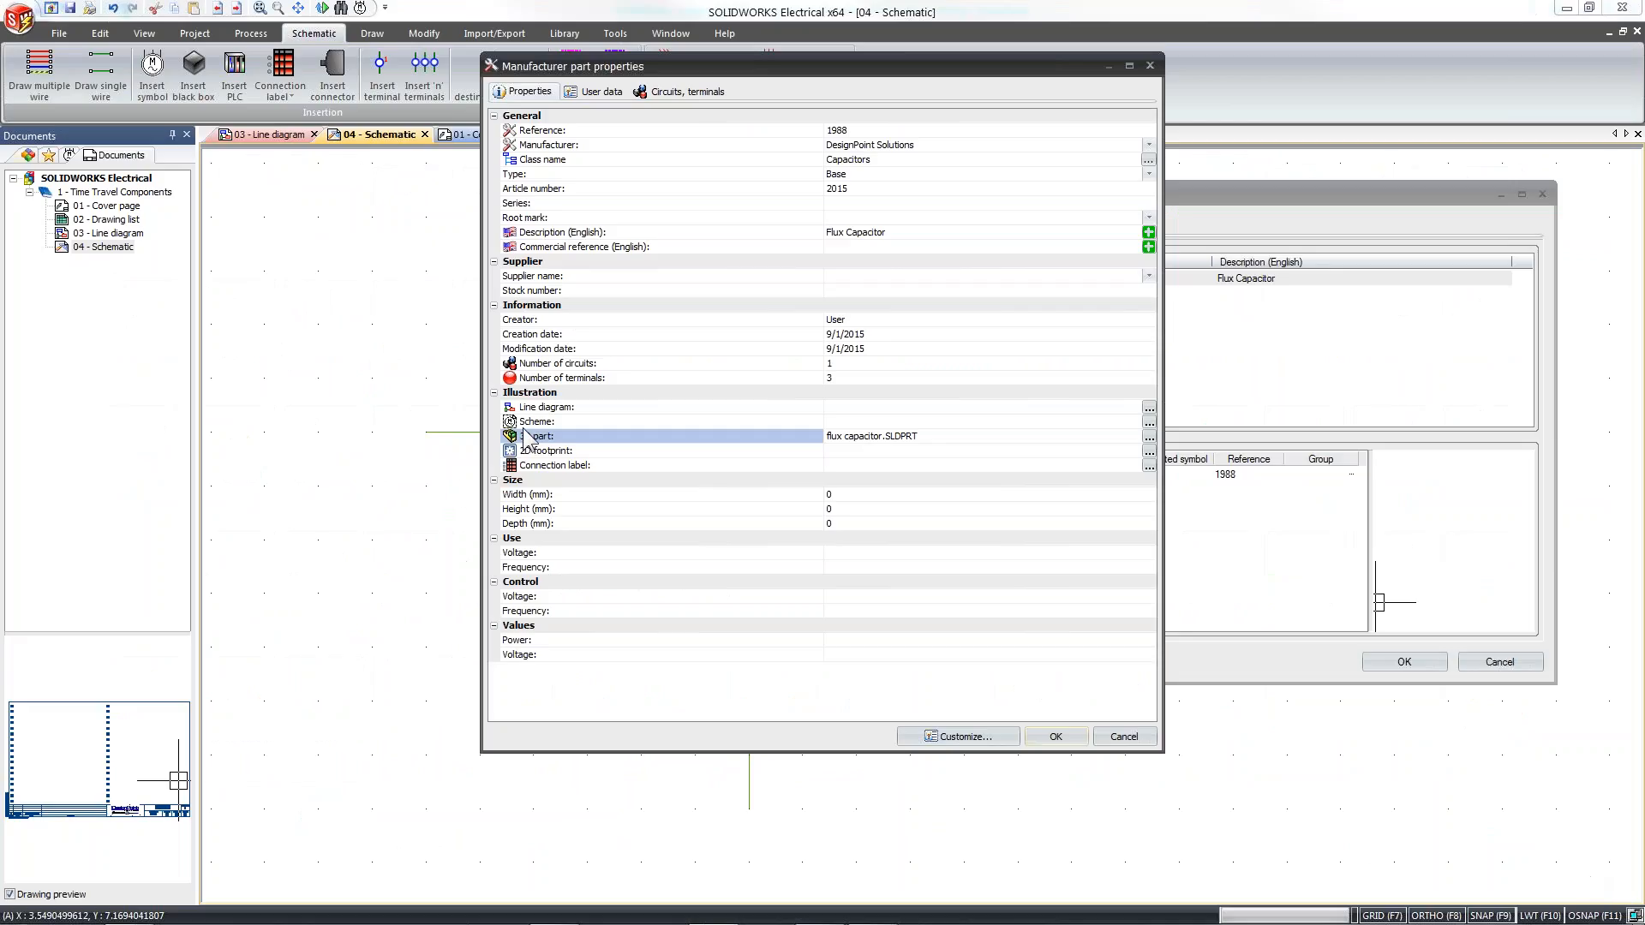
Accept the manufacturer part changes, update the catalog with them, and close the FLUX1 component's properties
click(1058, 736)
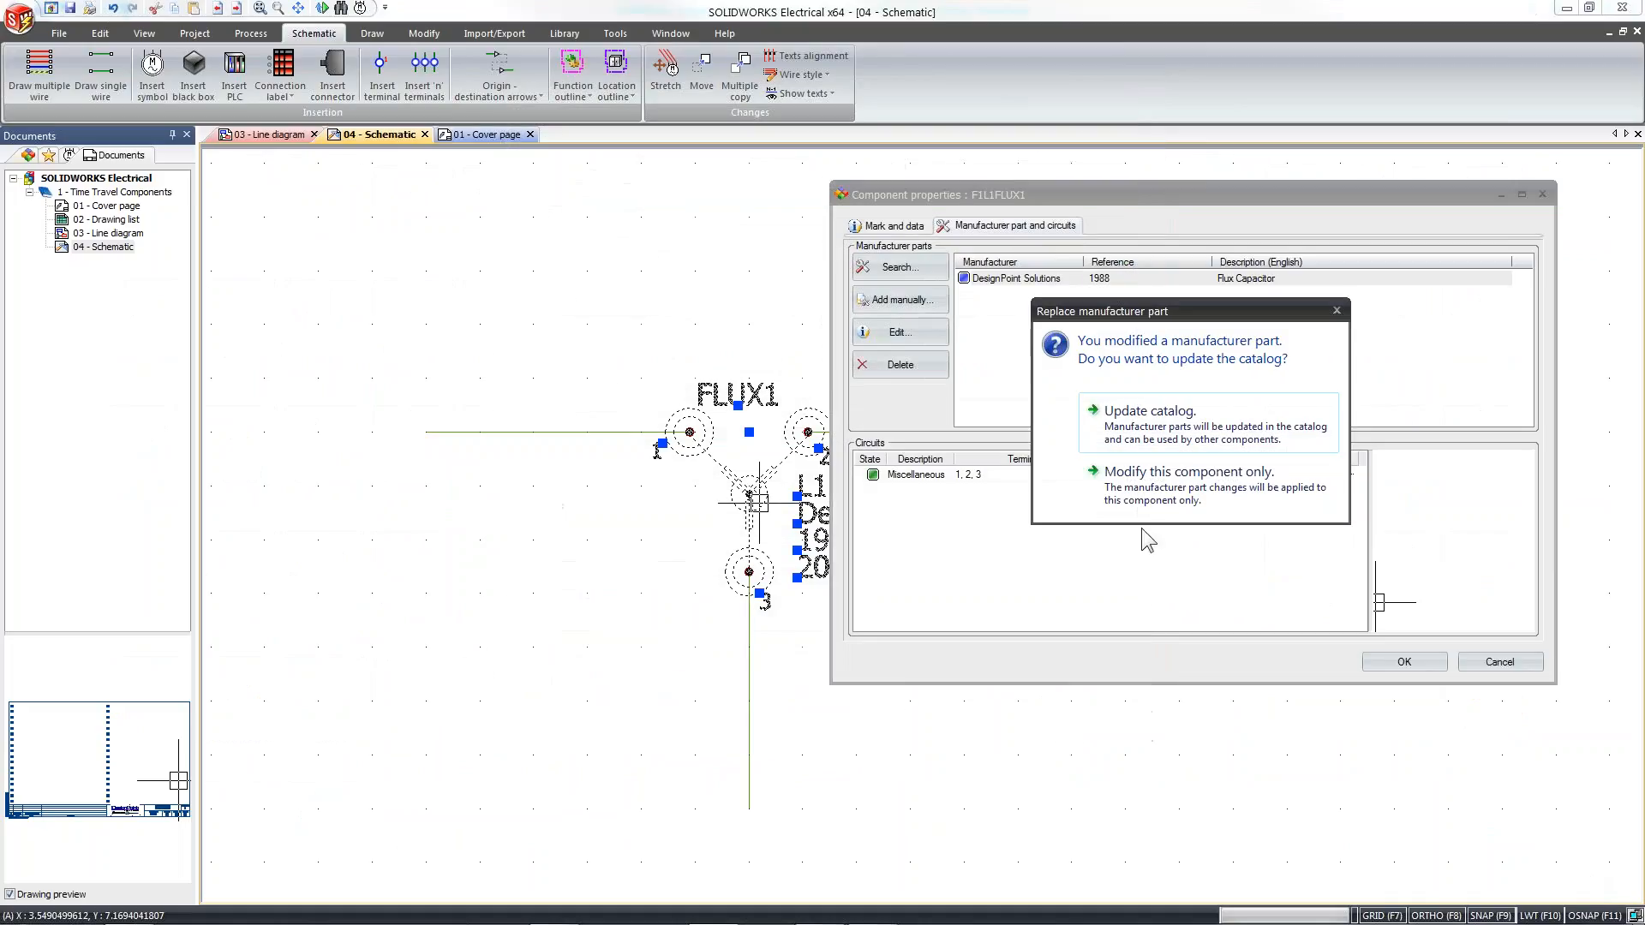
click(1161, 416)
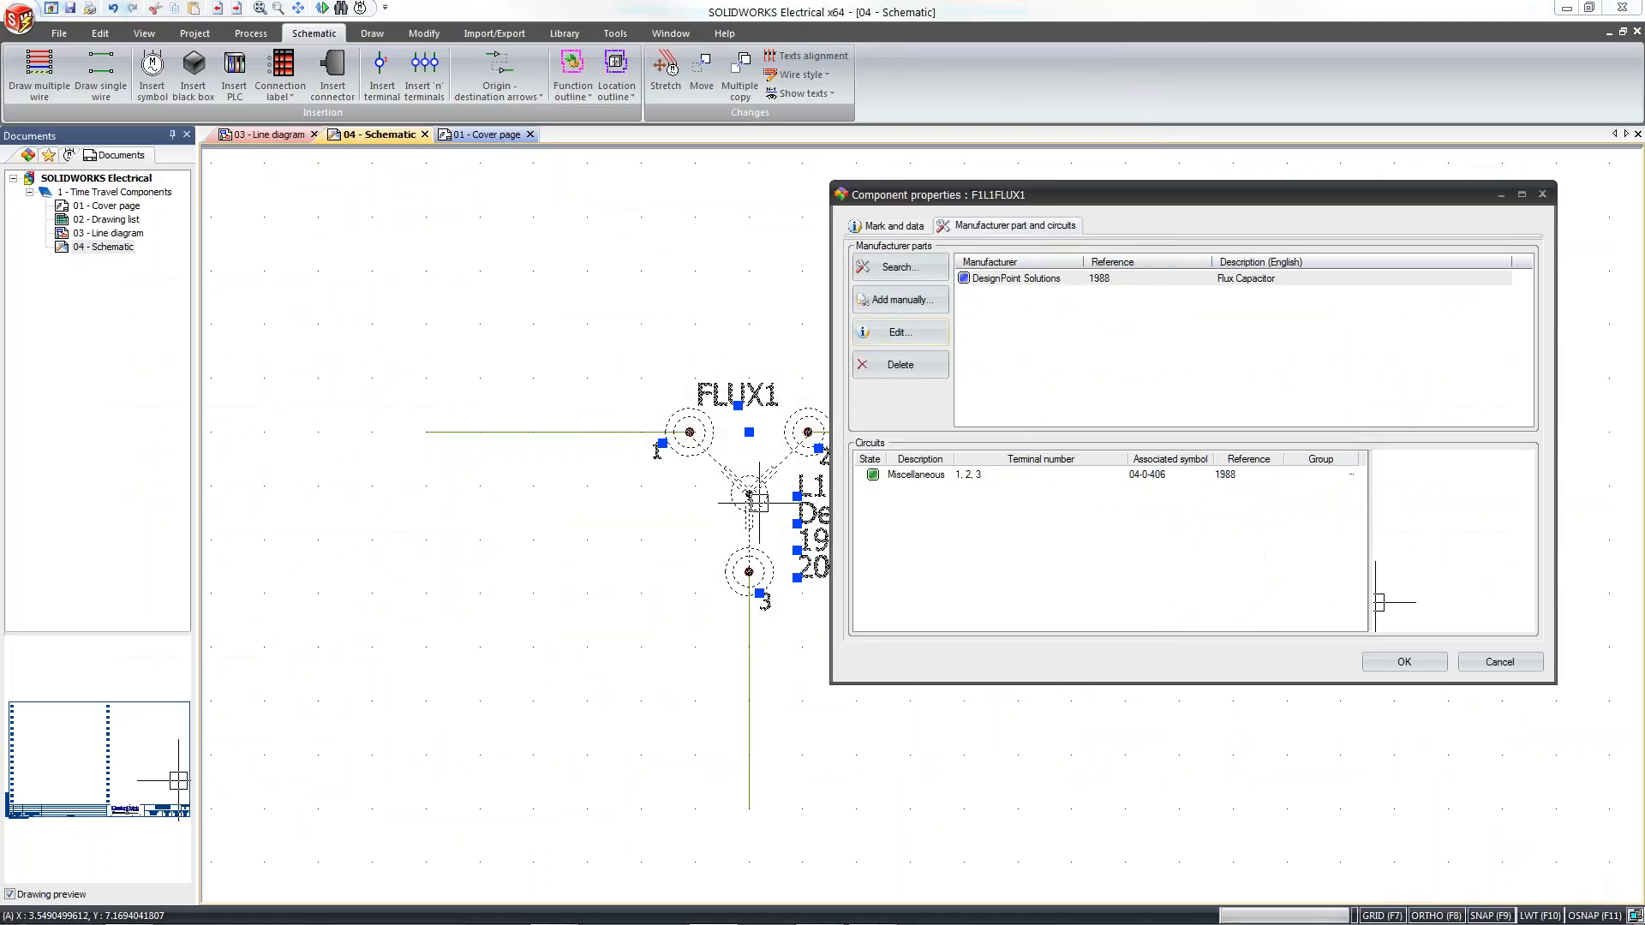
click(1397, 661)
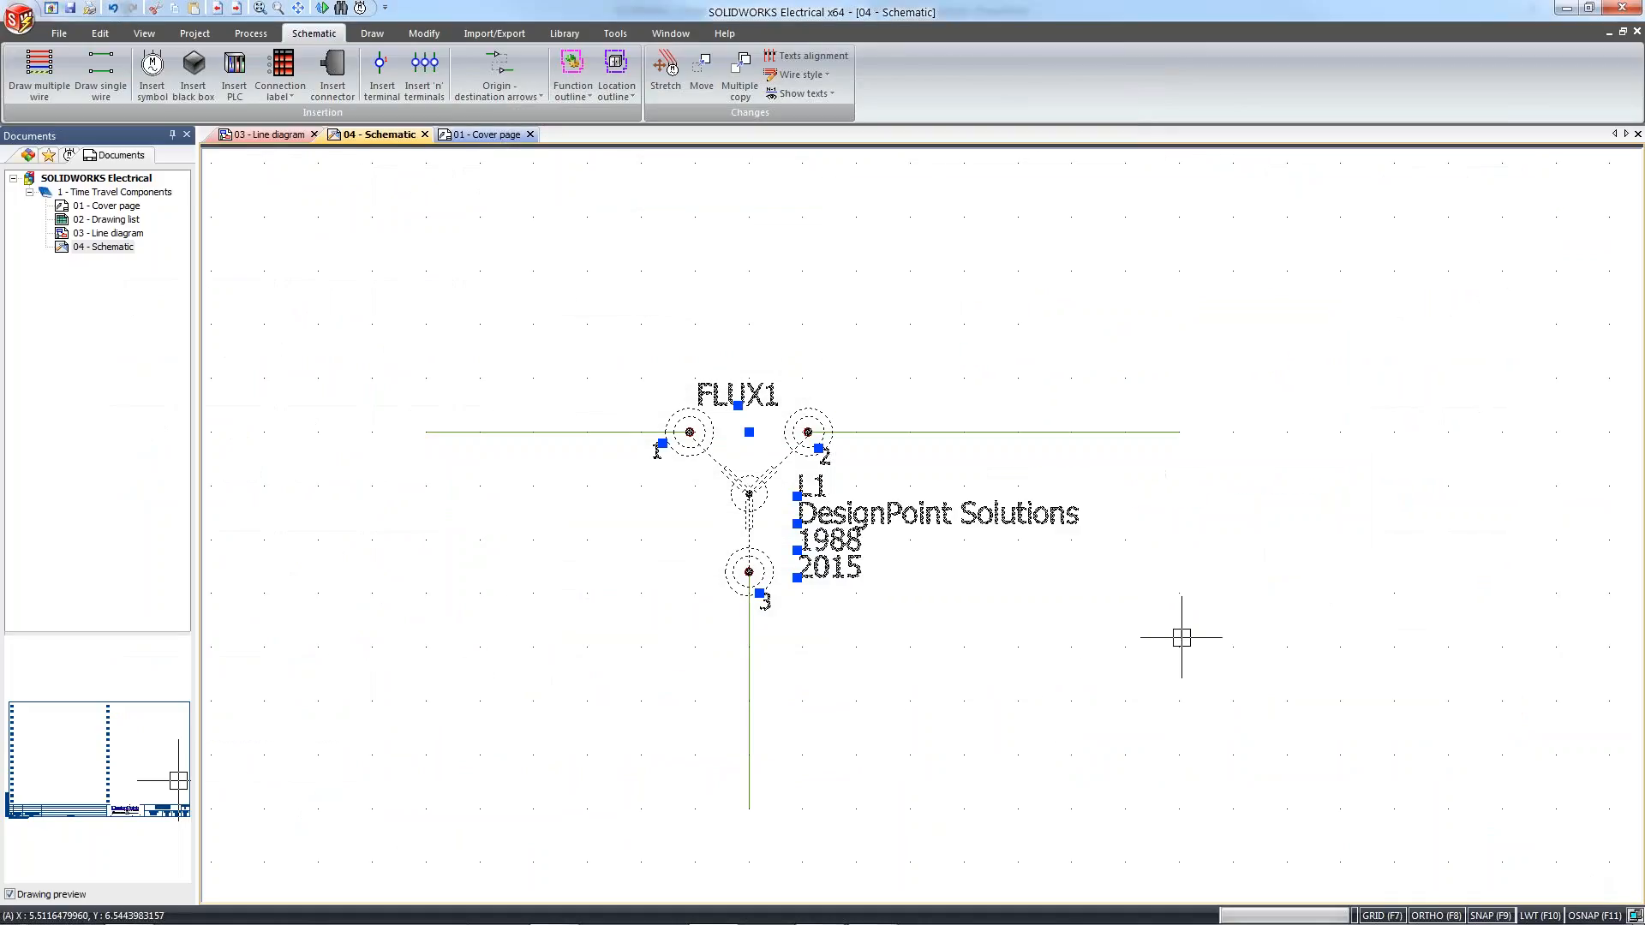
Switch to PowerPoint, present the Agenda slide with the curved arrow, and advance to the Agenda slide with all three topics in blue
mouse_move(873, 921)
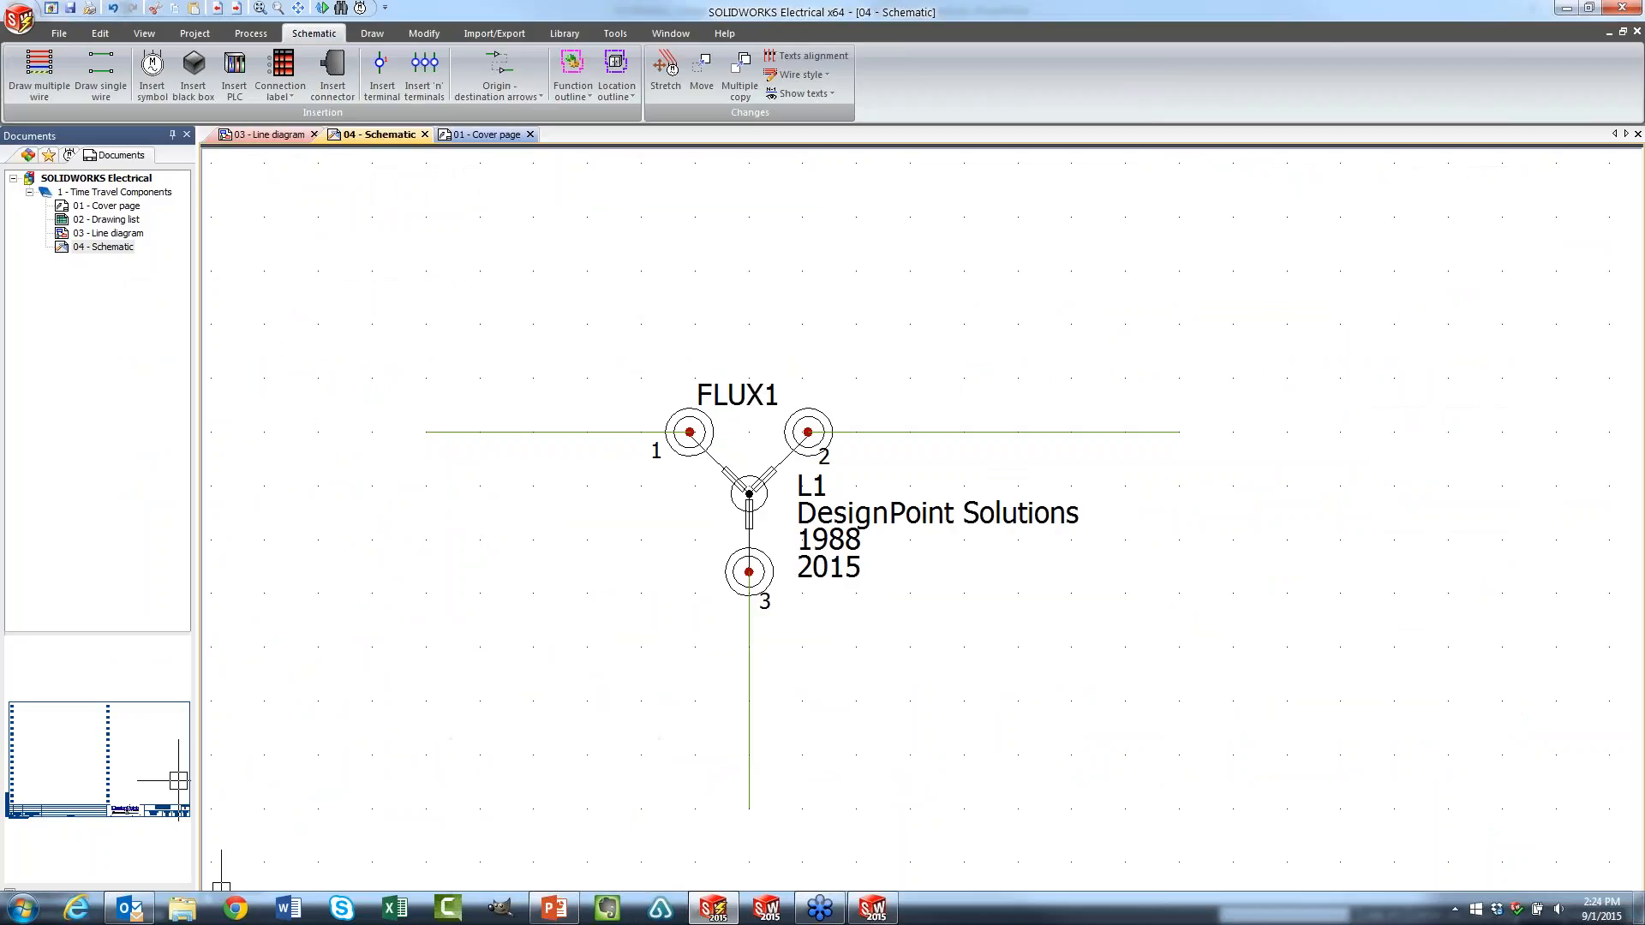
mouse_move(712, 908)
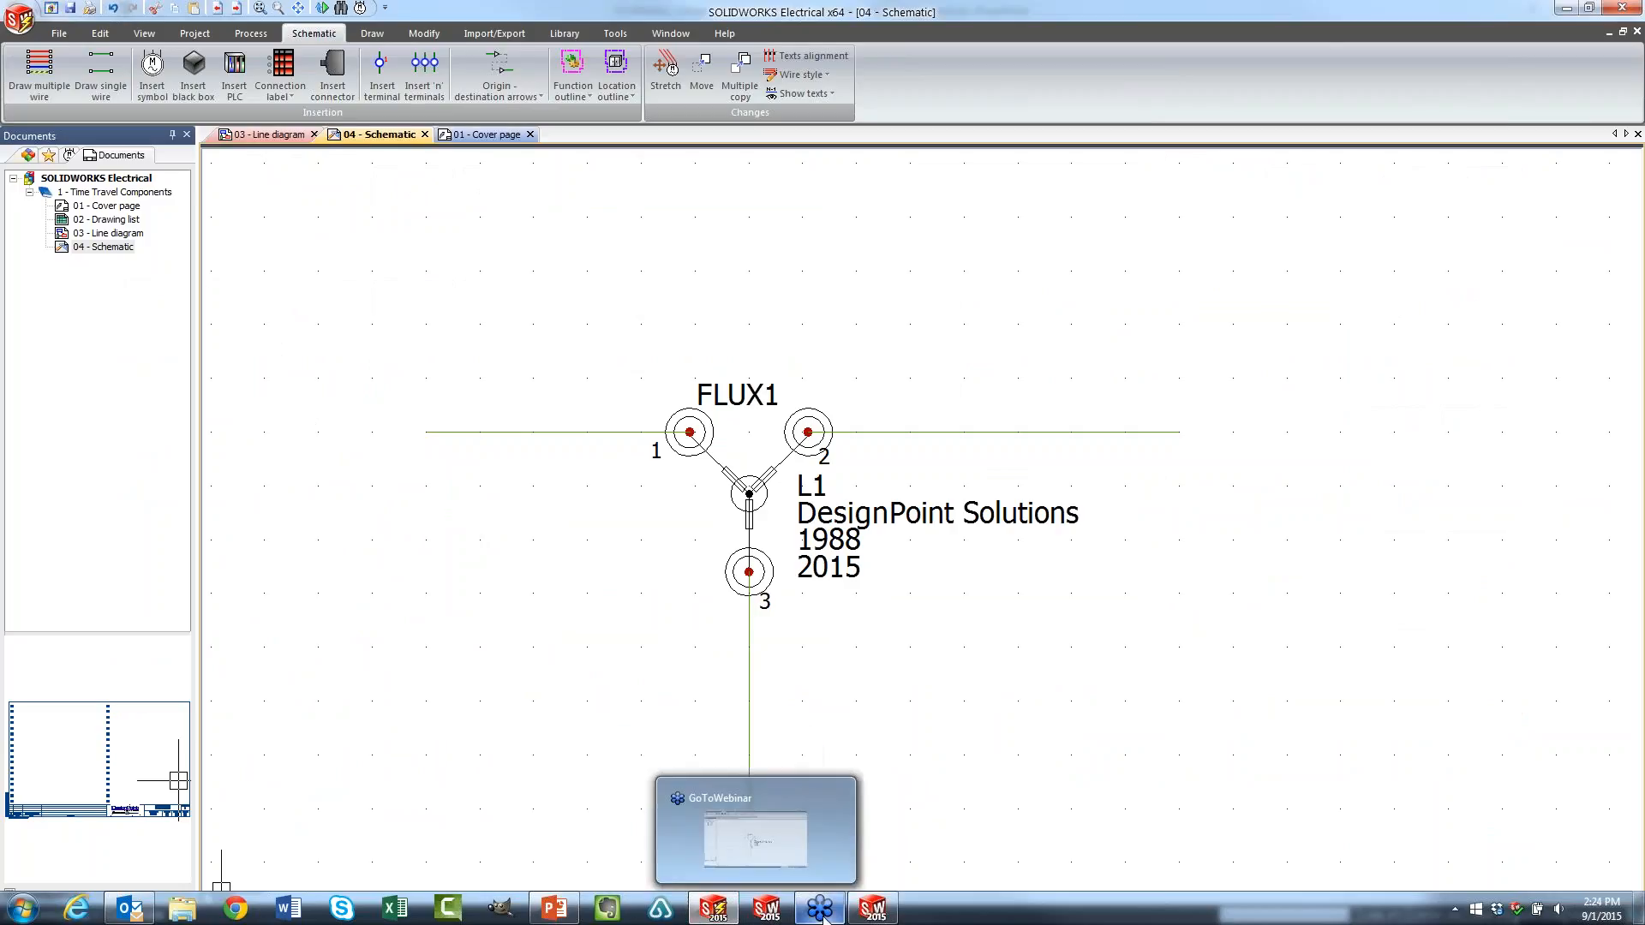
mouse_move(820, 908)
click(554, 908)
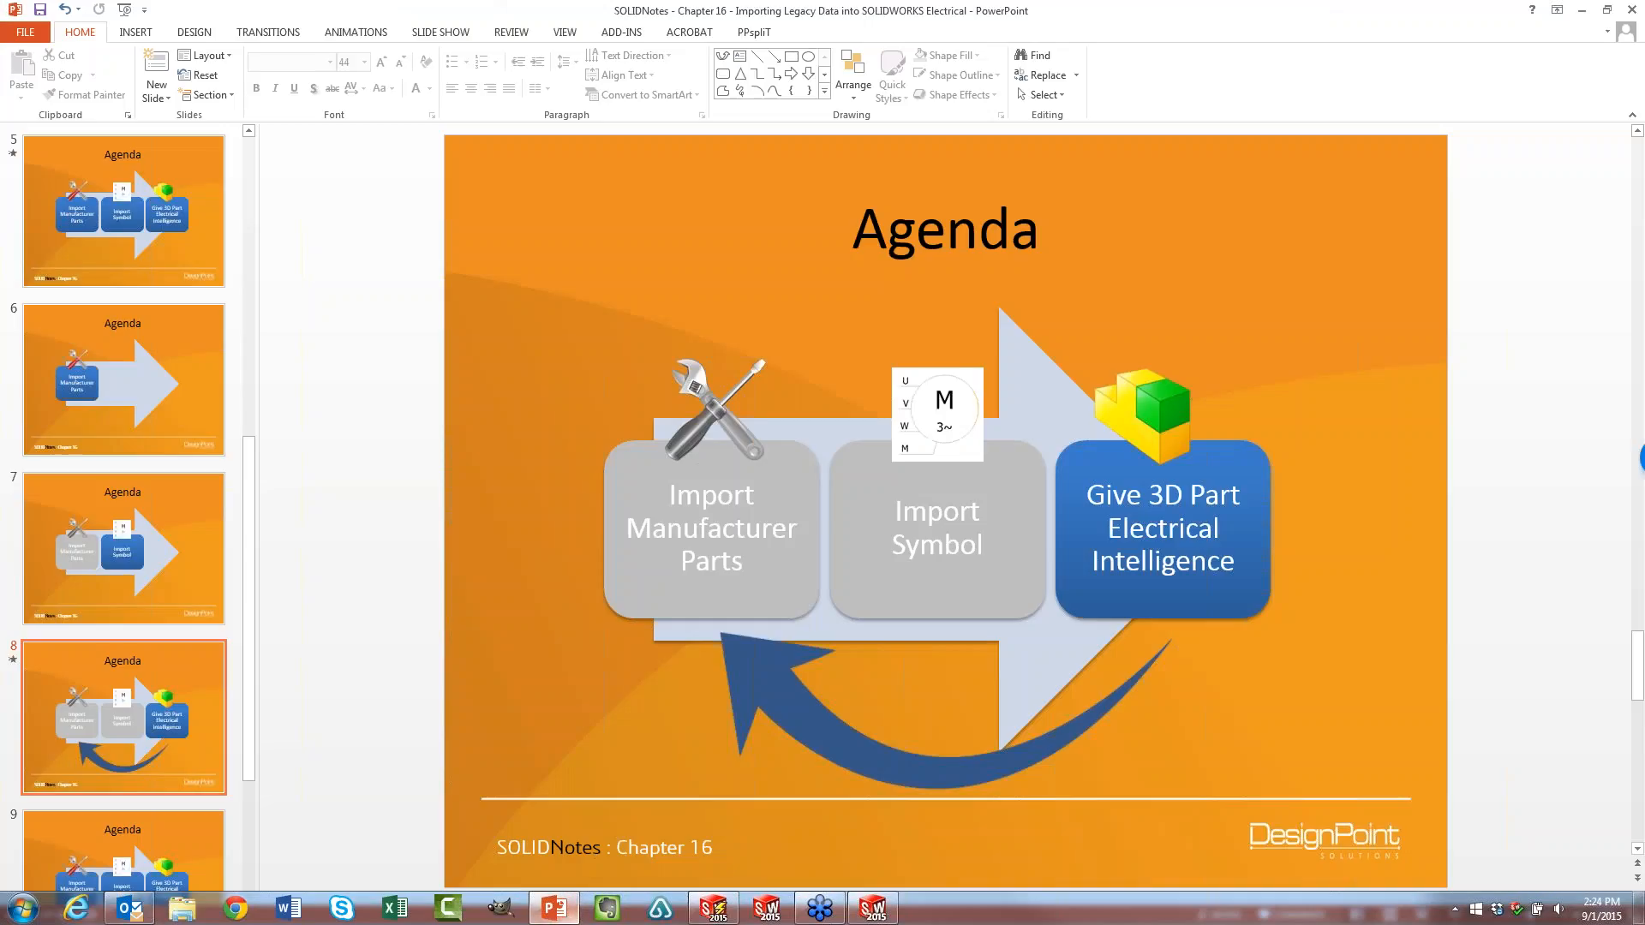
click(1455, 916)
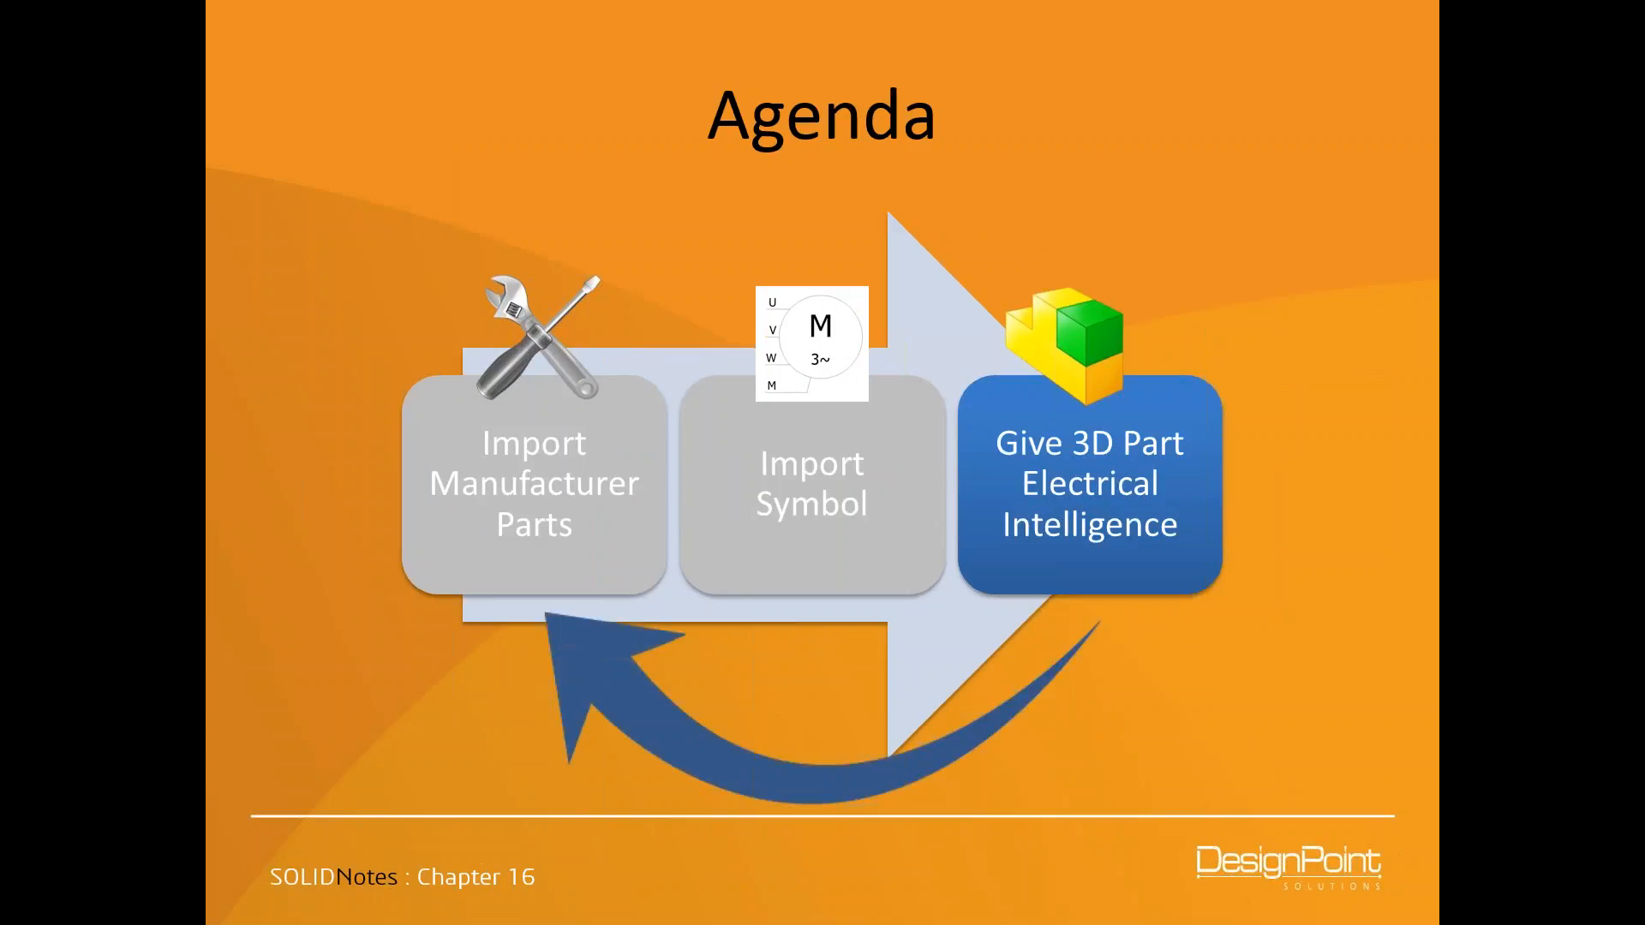
key(Right)
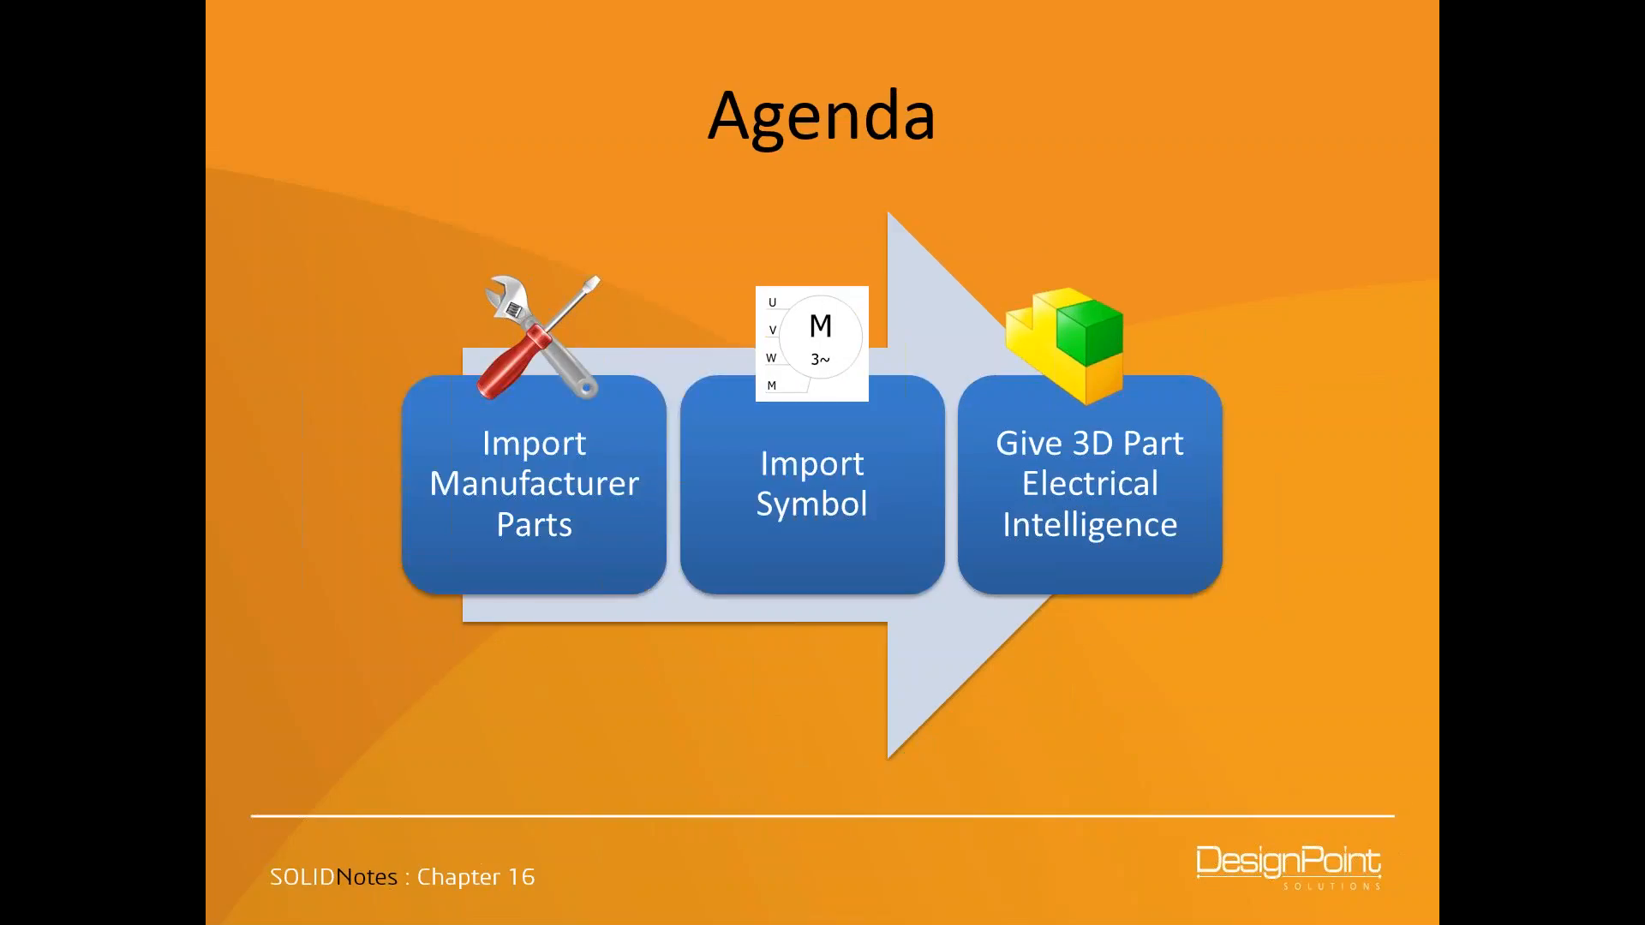